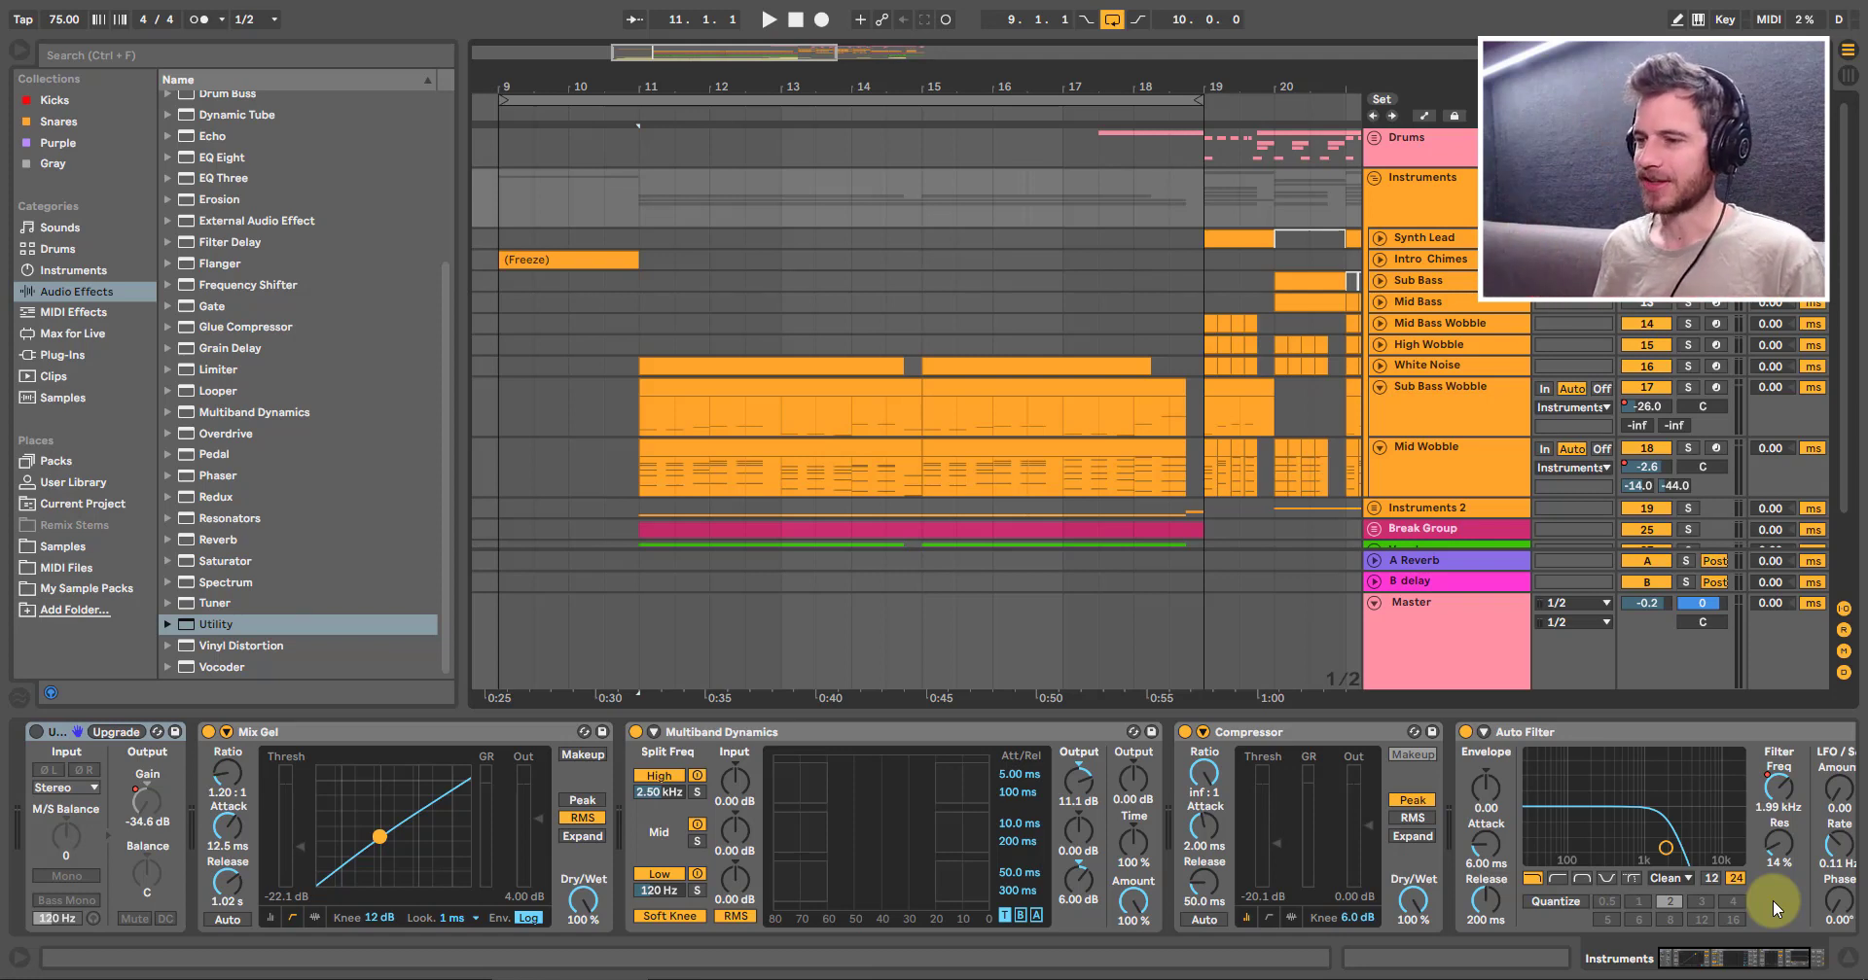
Step: Play the arrangement from bar 9 on Sub Bass Wobble with looping switched off
{"action": "left_click", "coordinate": [546, 501]}
{"action": "left_click", "coordinate": [499, 407]}
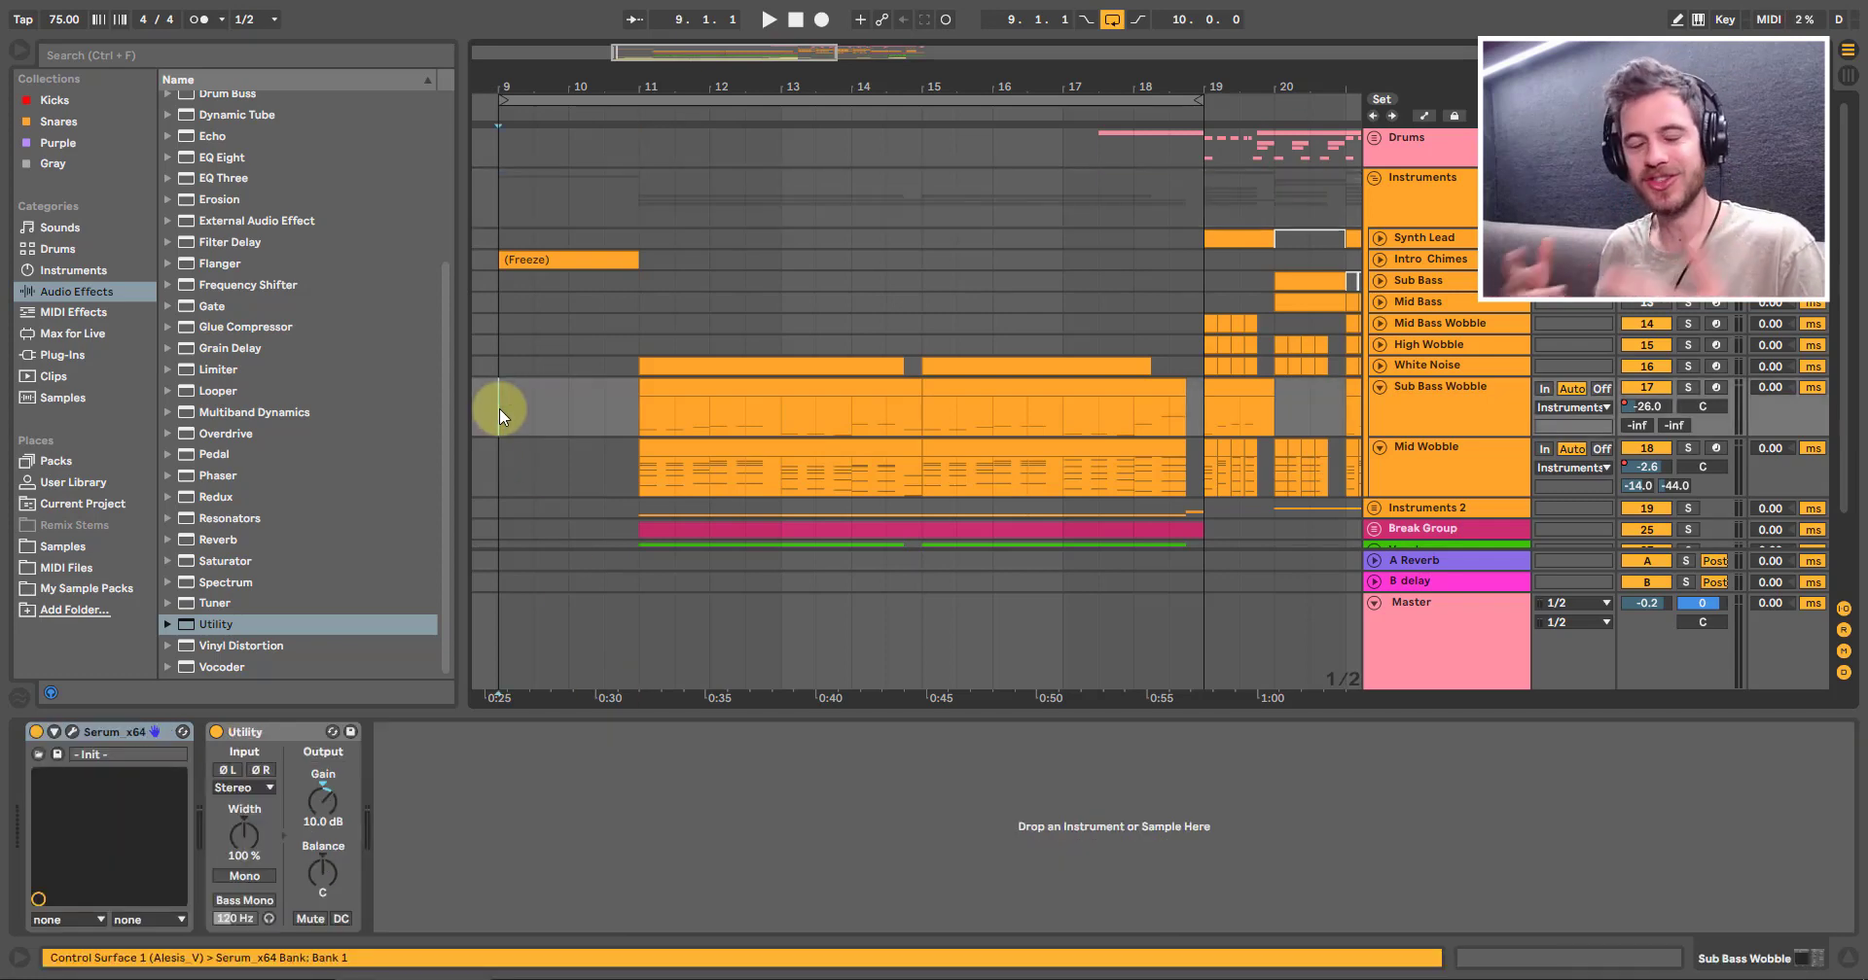
{"action": "key", "text": "space"}
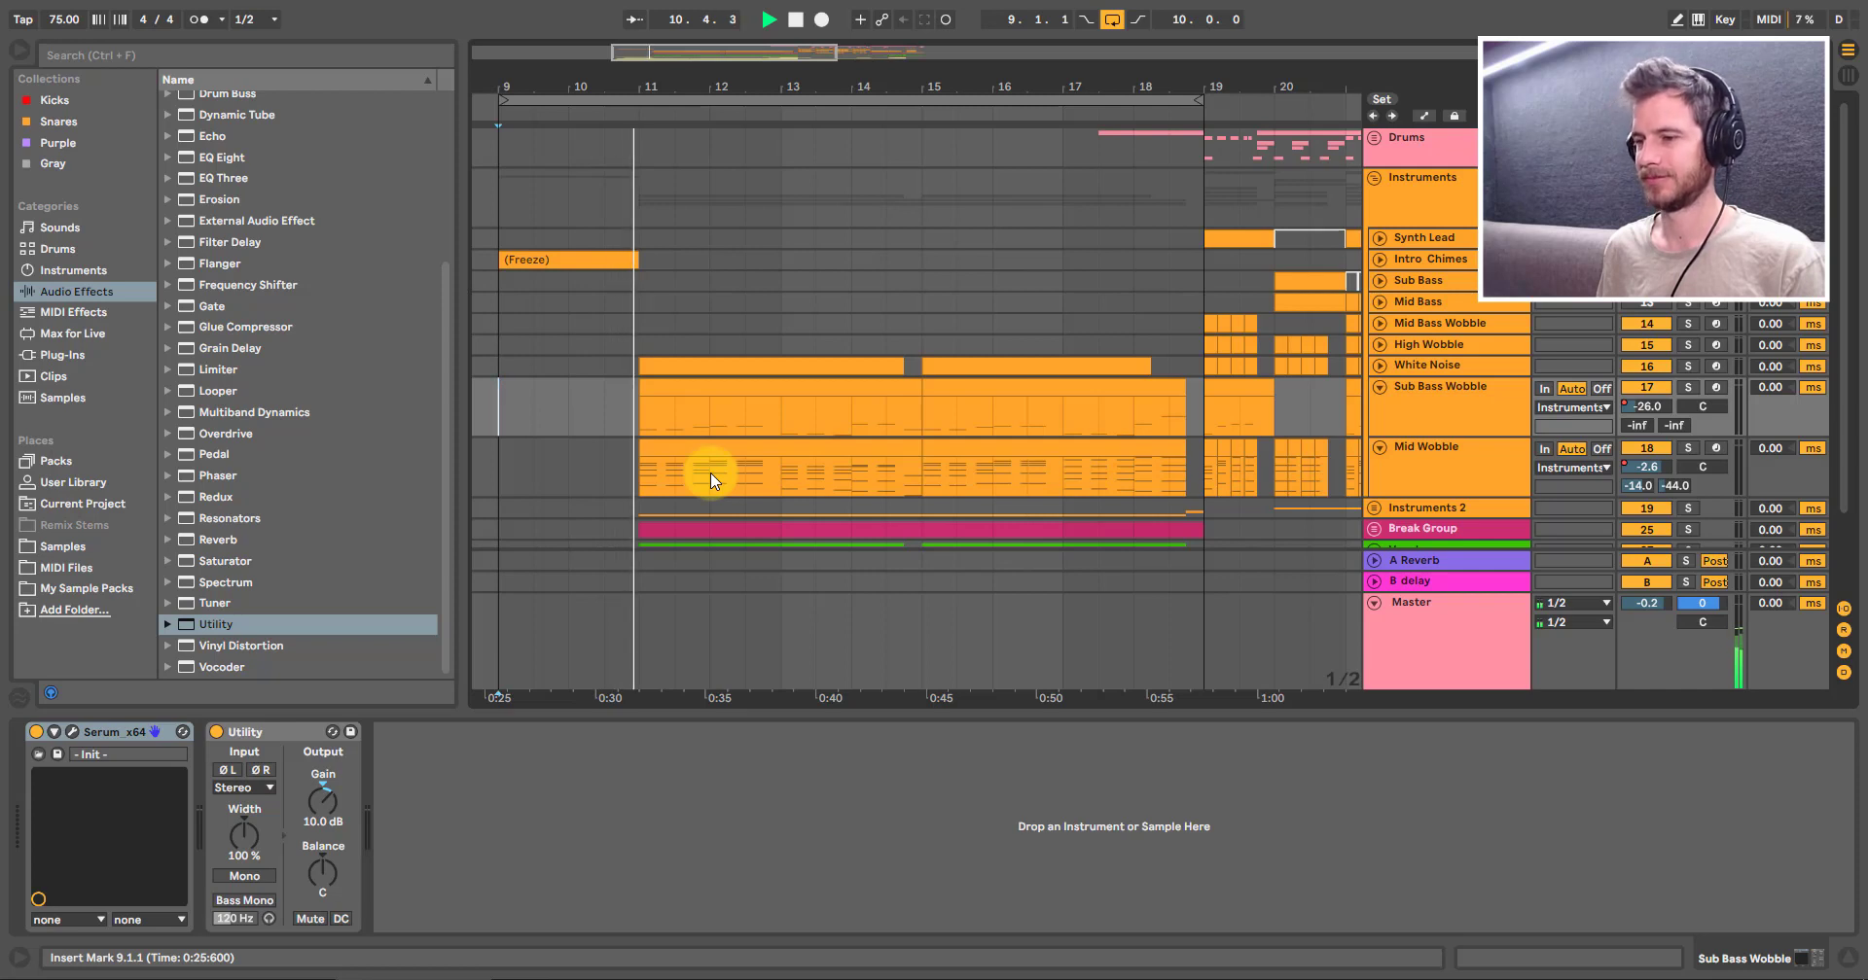
{"action": "left_click", "coordinate": [1112, 20]}
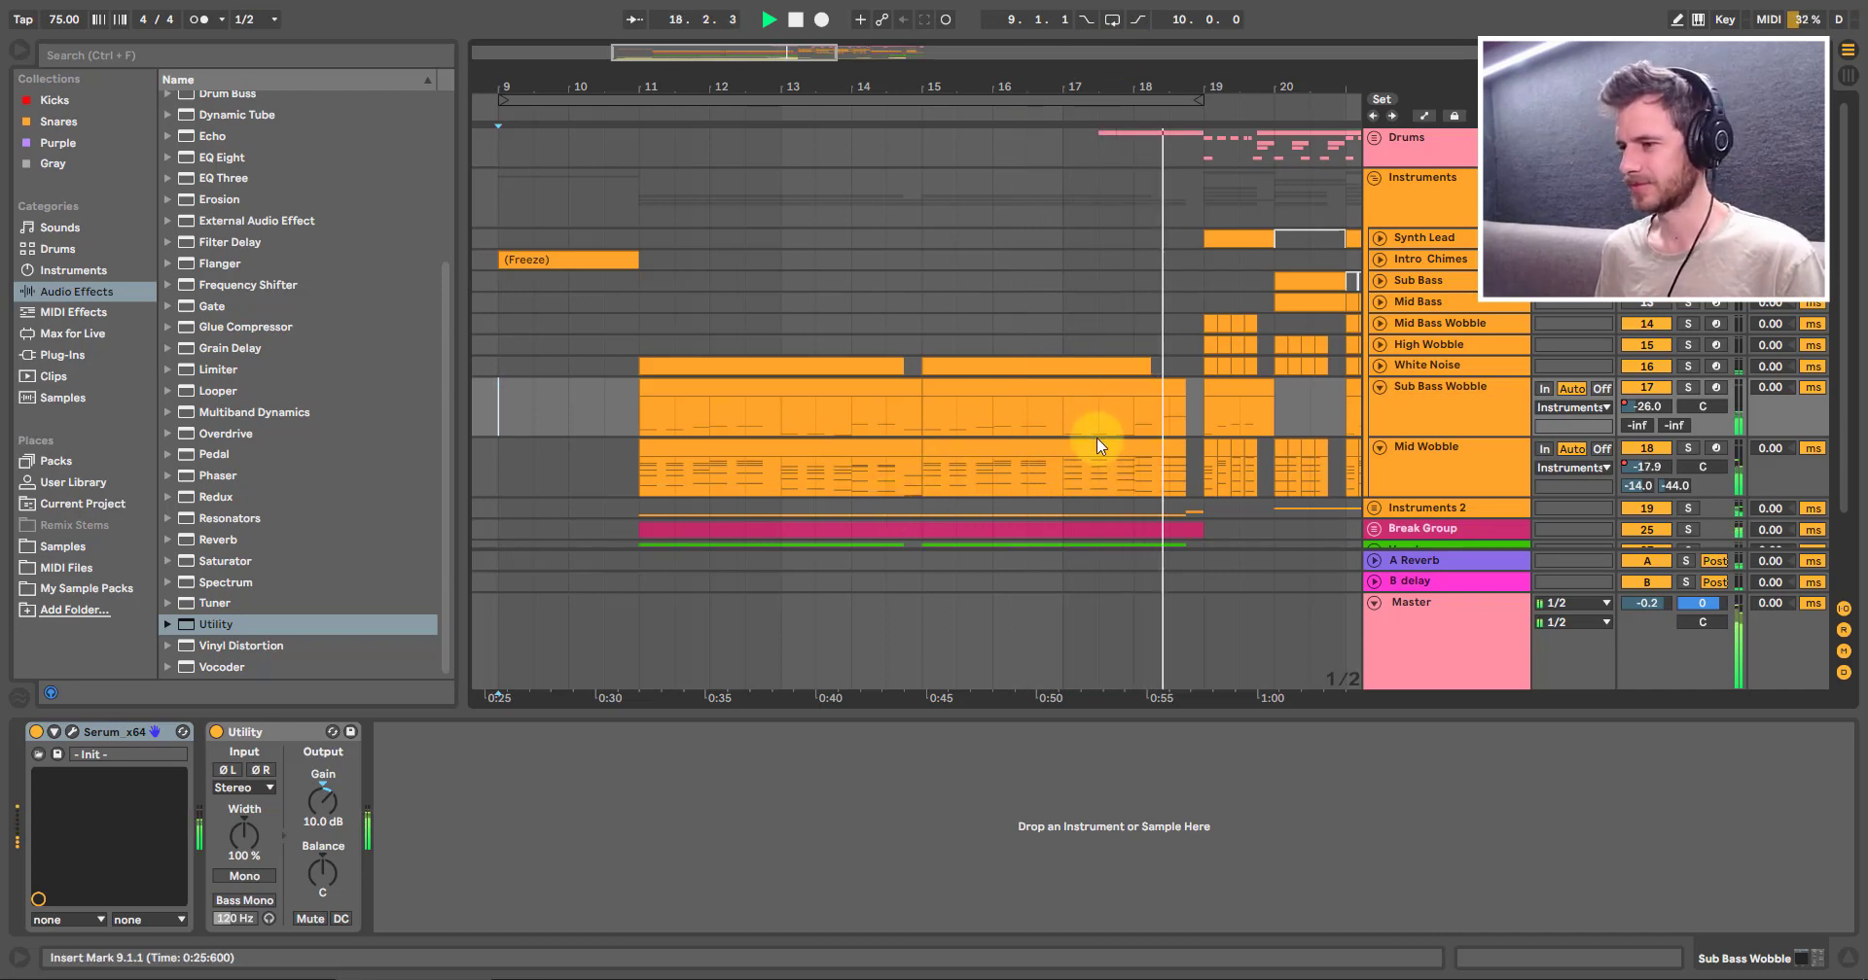
Step: Stop playback and select the Mid Wobble clip at bars 11–15 to show its devices
{"action": "key", "text": "space"}
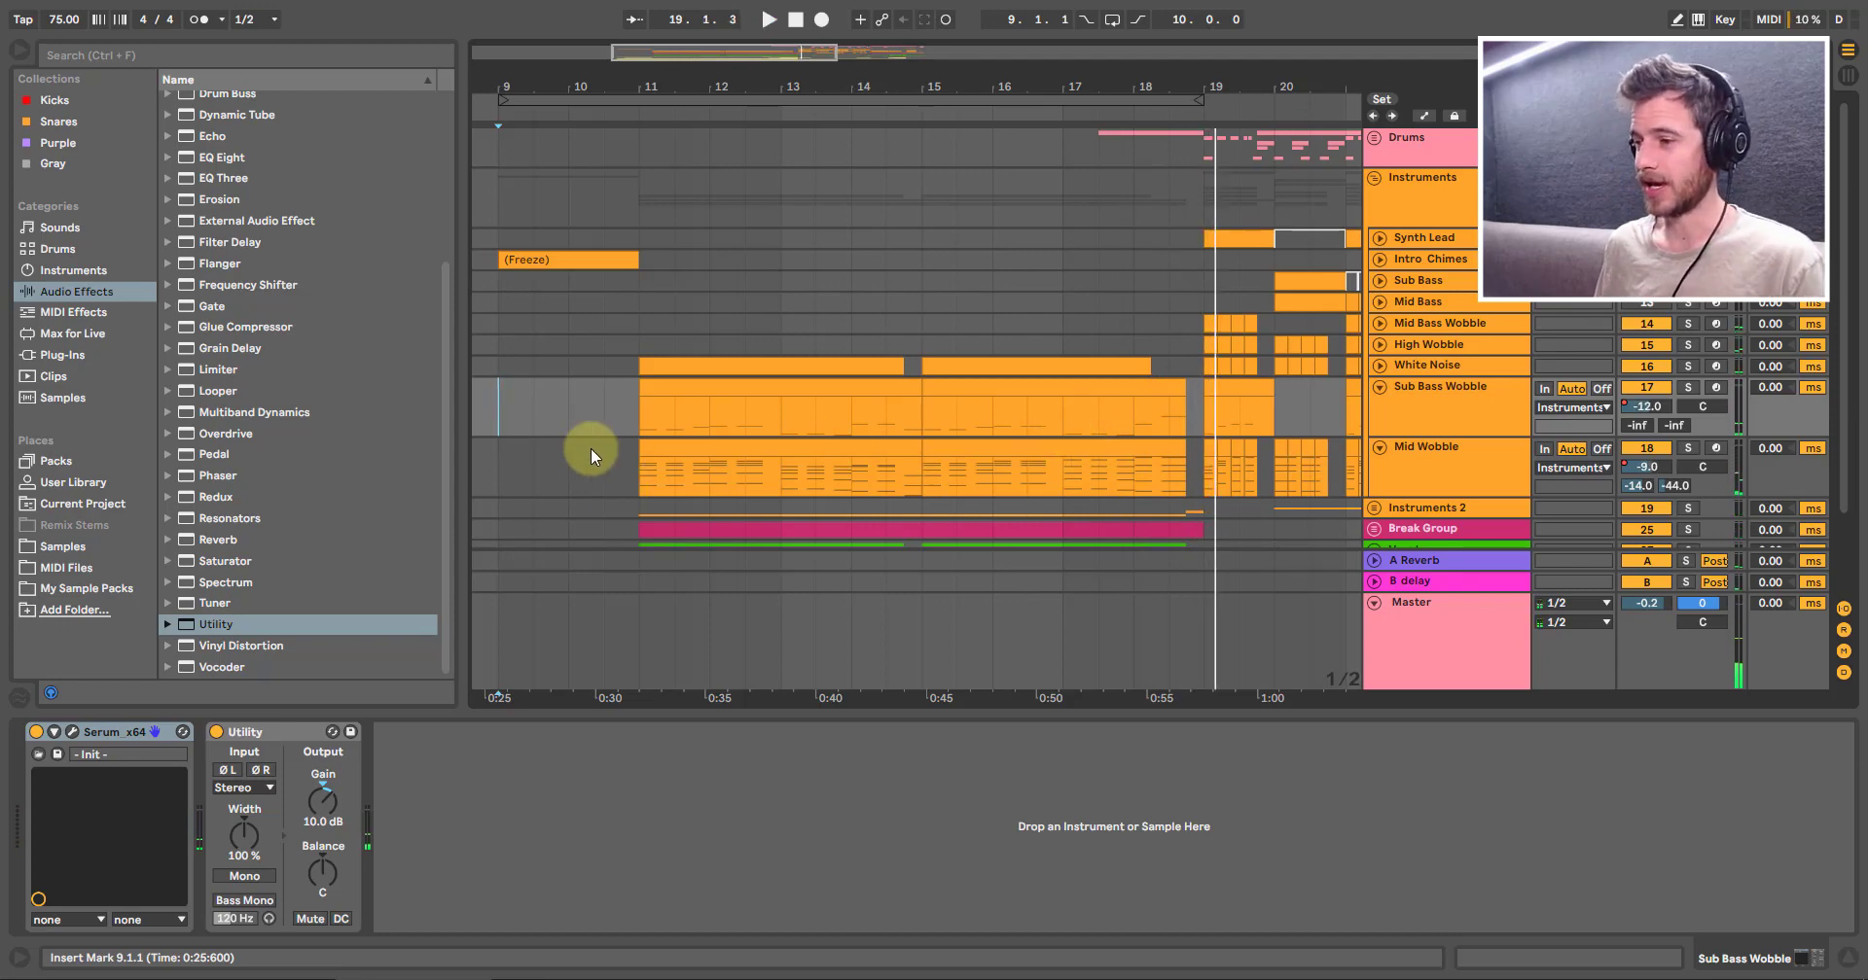
{"action": "left_click", "coordinate": [744, 450]}
Step: Solo Mid Wobble and briefly audition it from bar 11
{"action": "left_click", "coordinate": [1688, 449]}
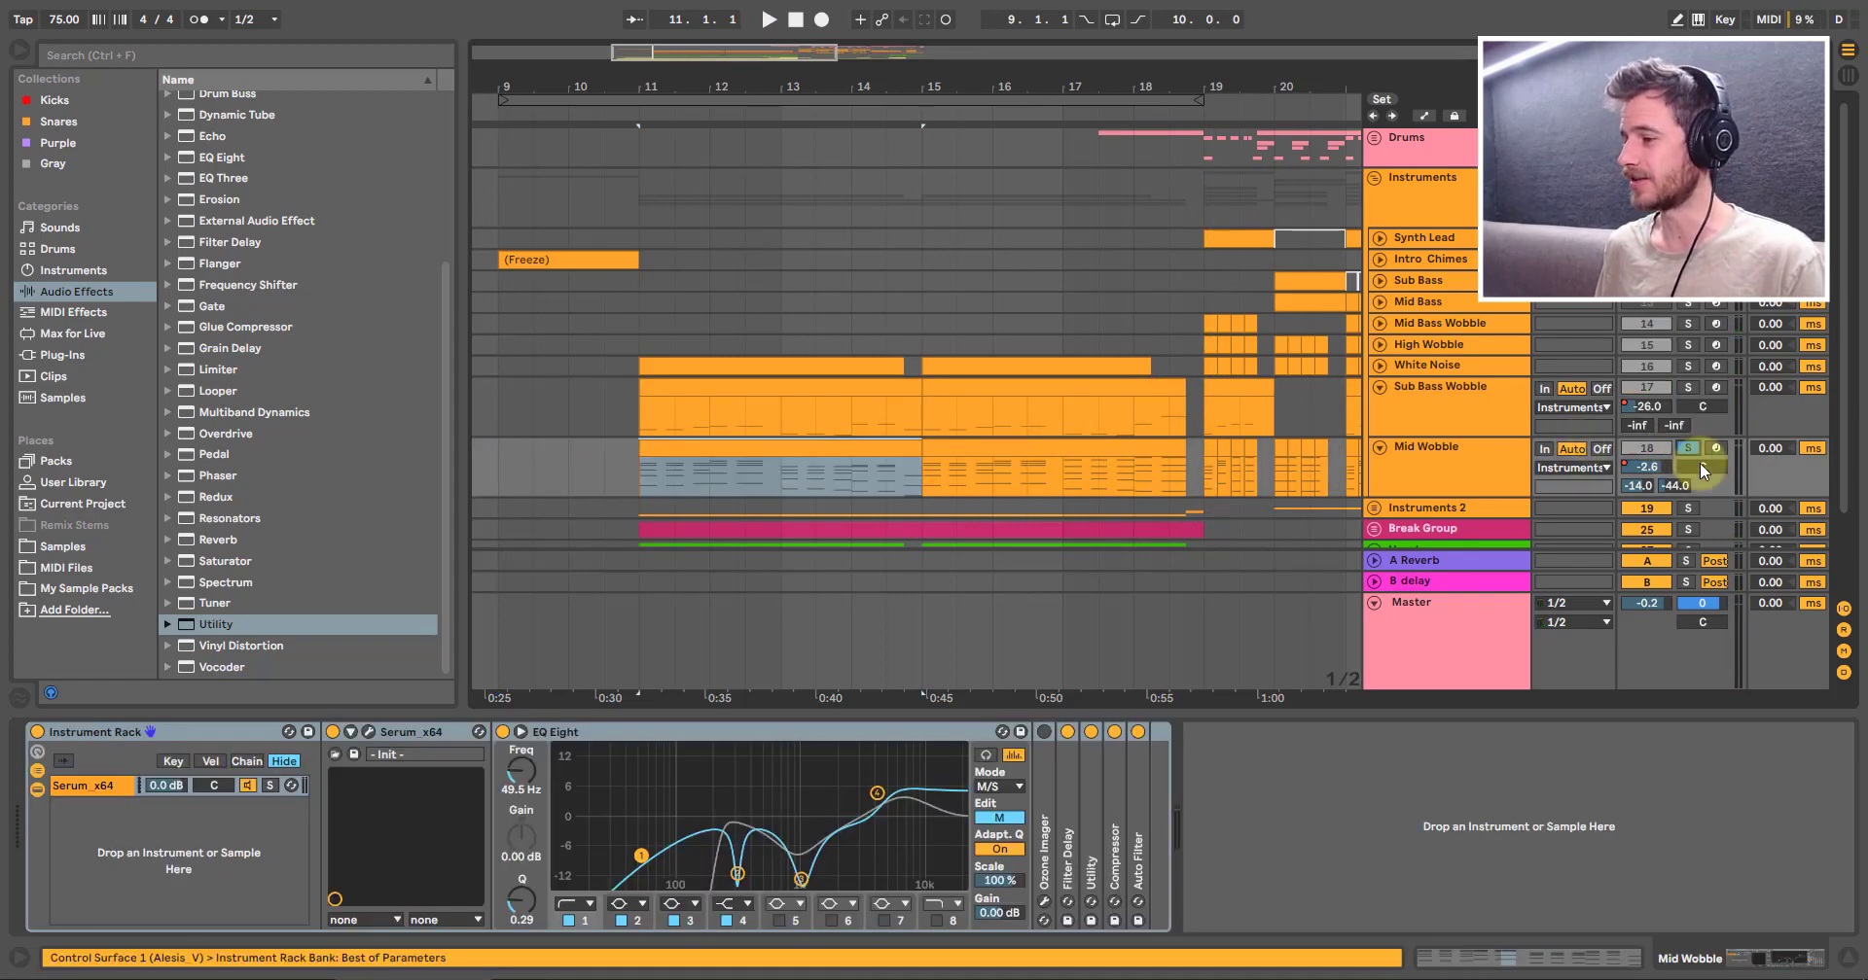
{"action": "left_click", "coordinate": [744, 450]}
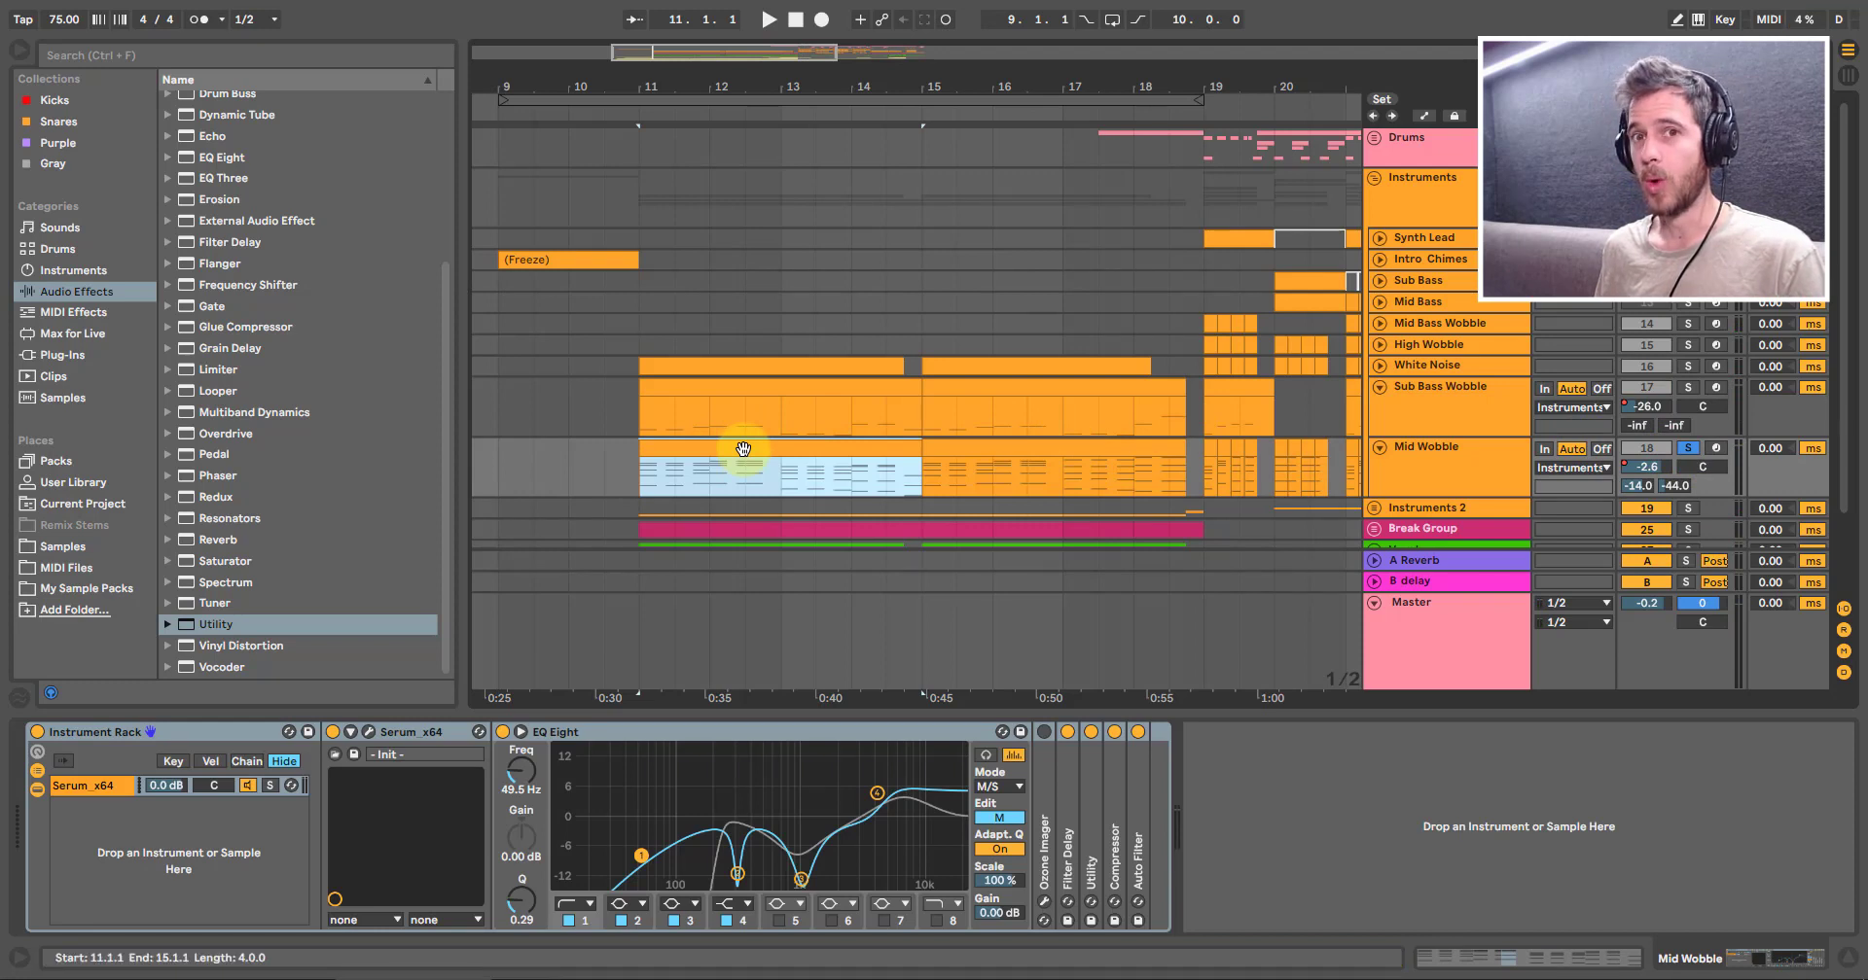
{"action": "key", "text": "space"}
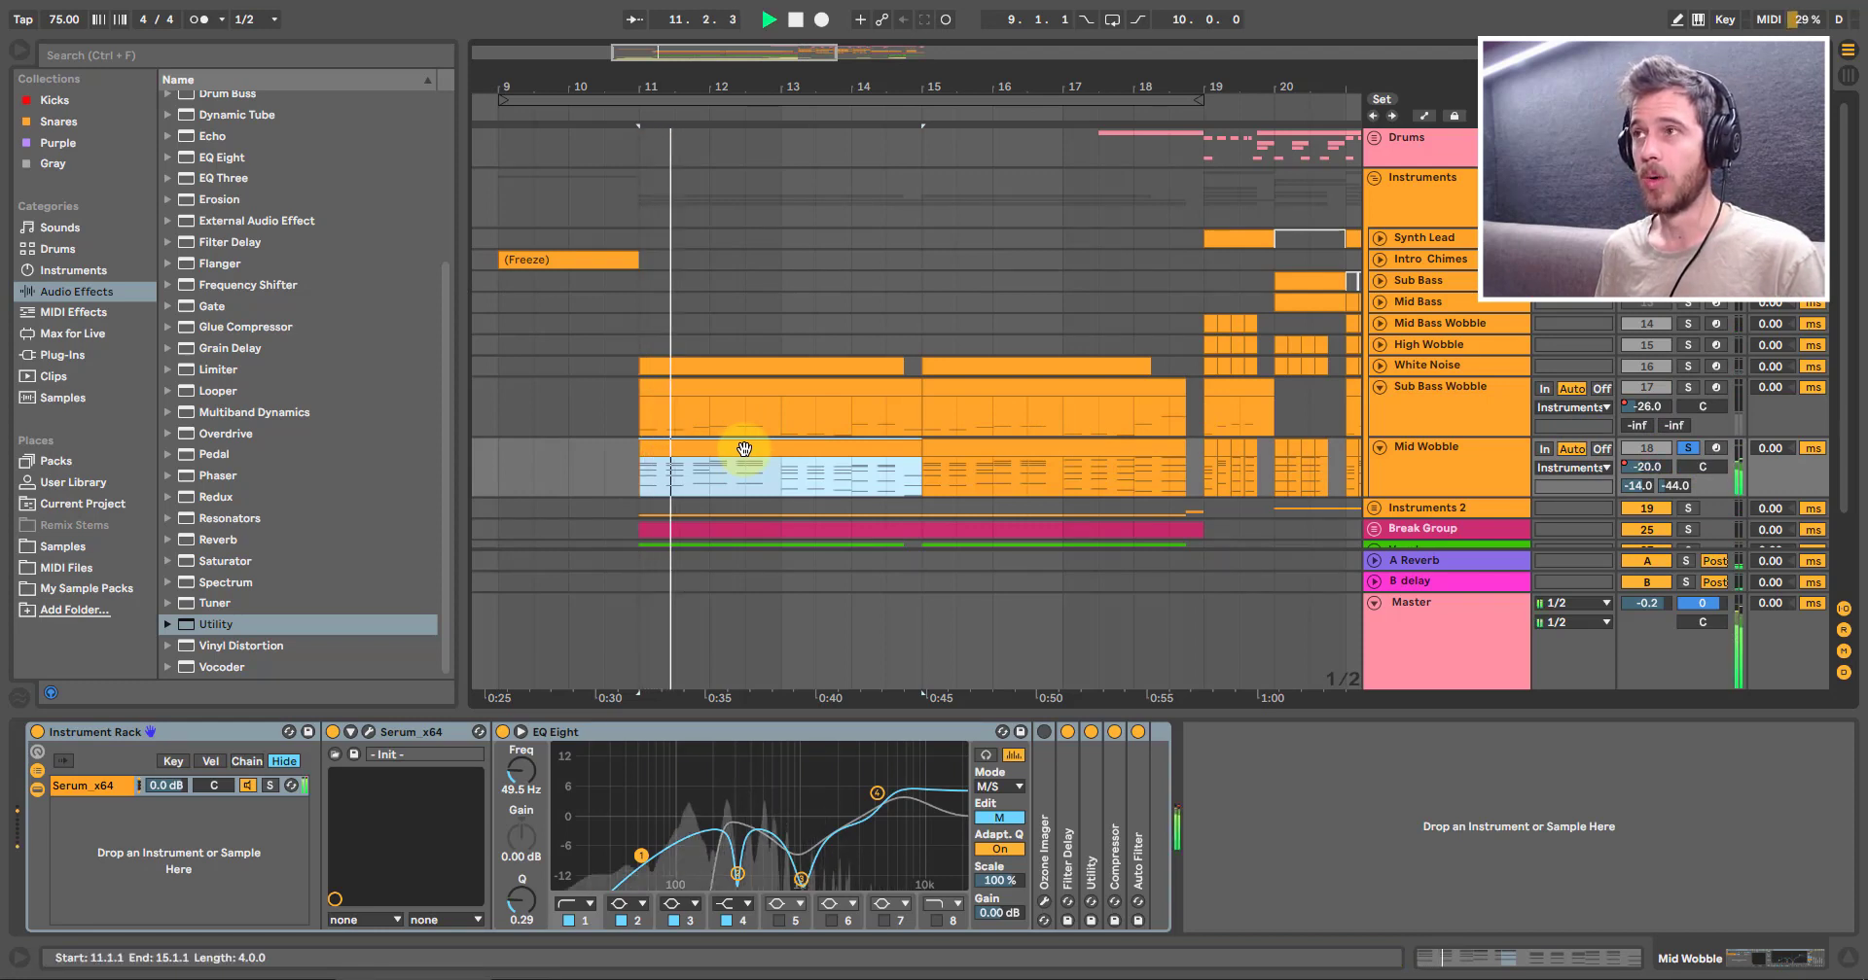
{"action": "key", "text": "space"}
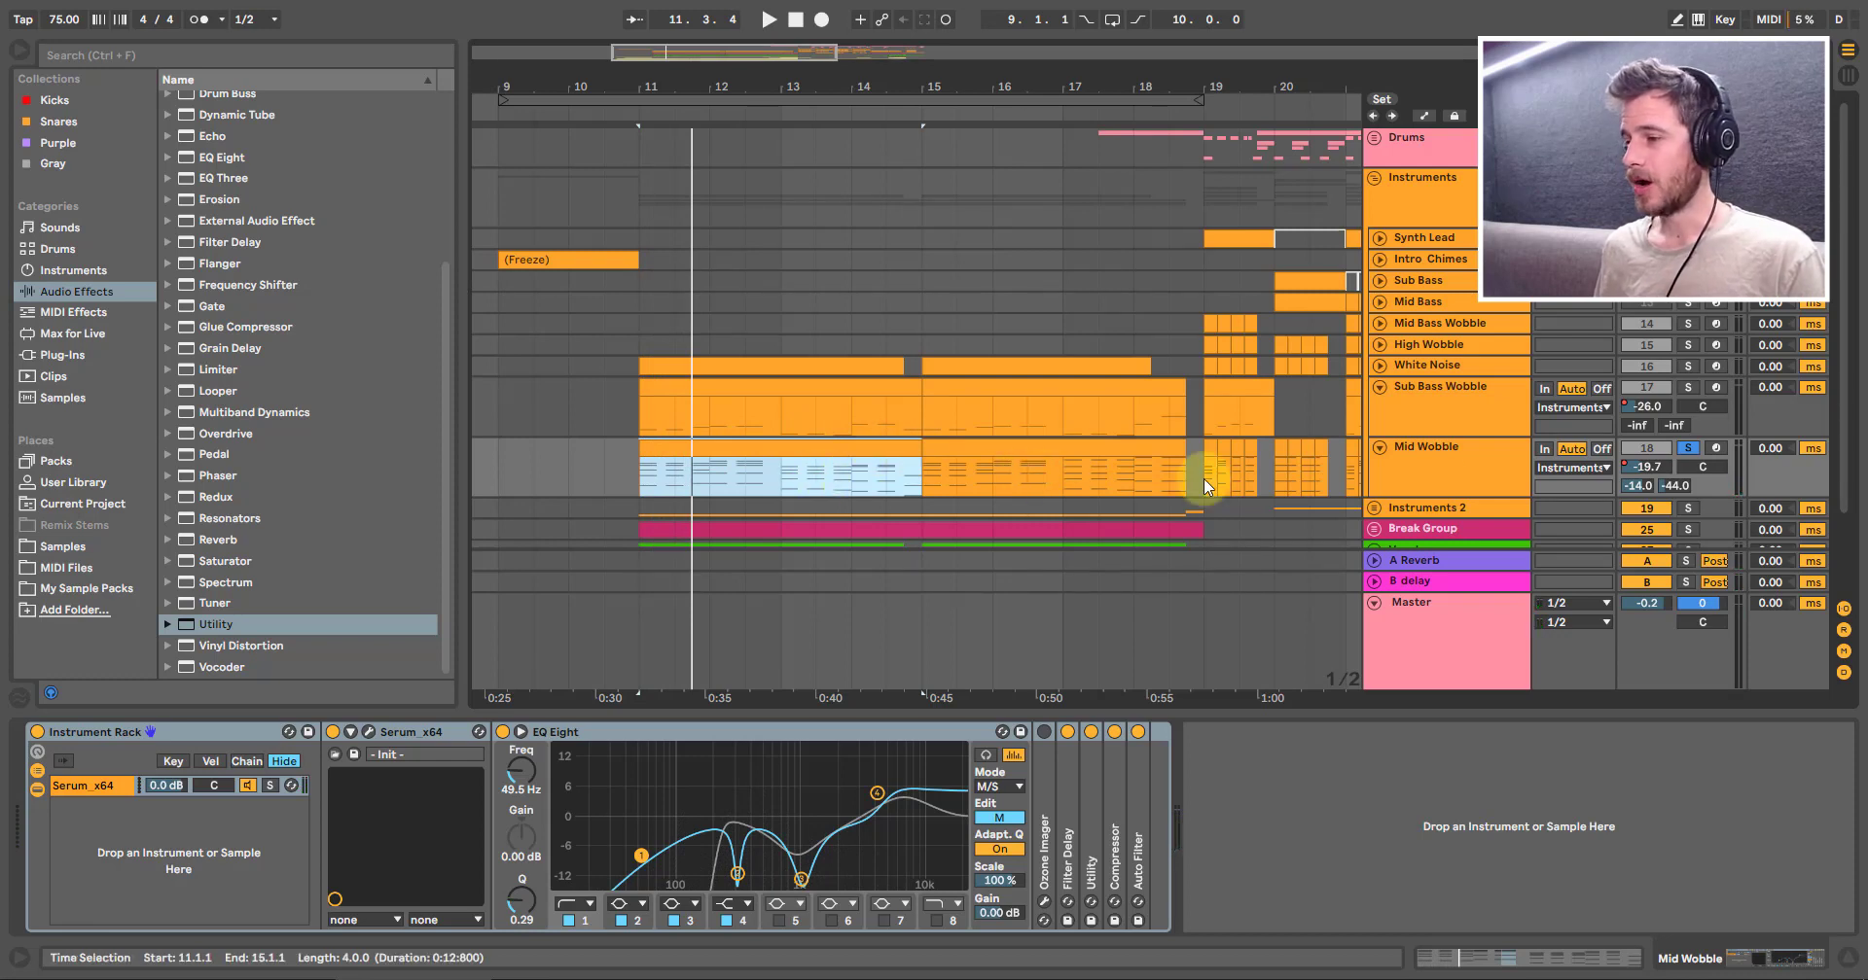
Step: Loop bars 11–15, zoom them to fill the view, and open Mid Wobble's Serum
{"action": "left_click", "coordinate": [1422, 457]}
{"action": "left_click", "coordinate": [807, 465]}
{"action": "key", "text": "ctrl+l"}
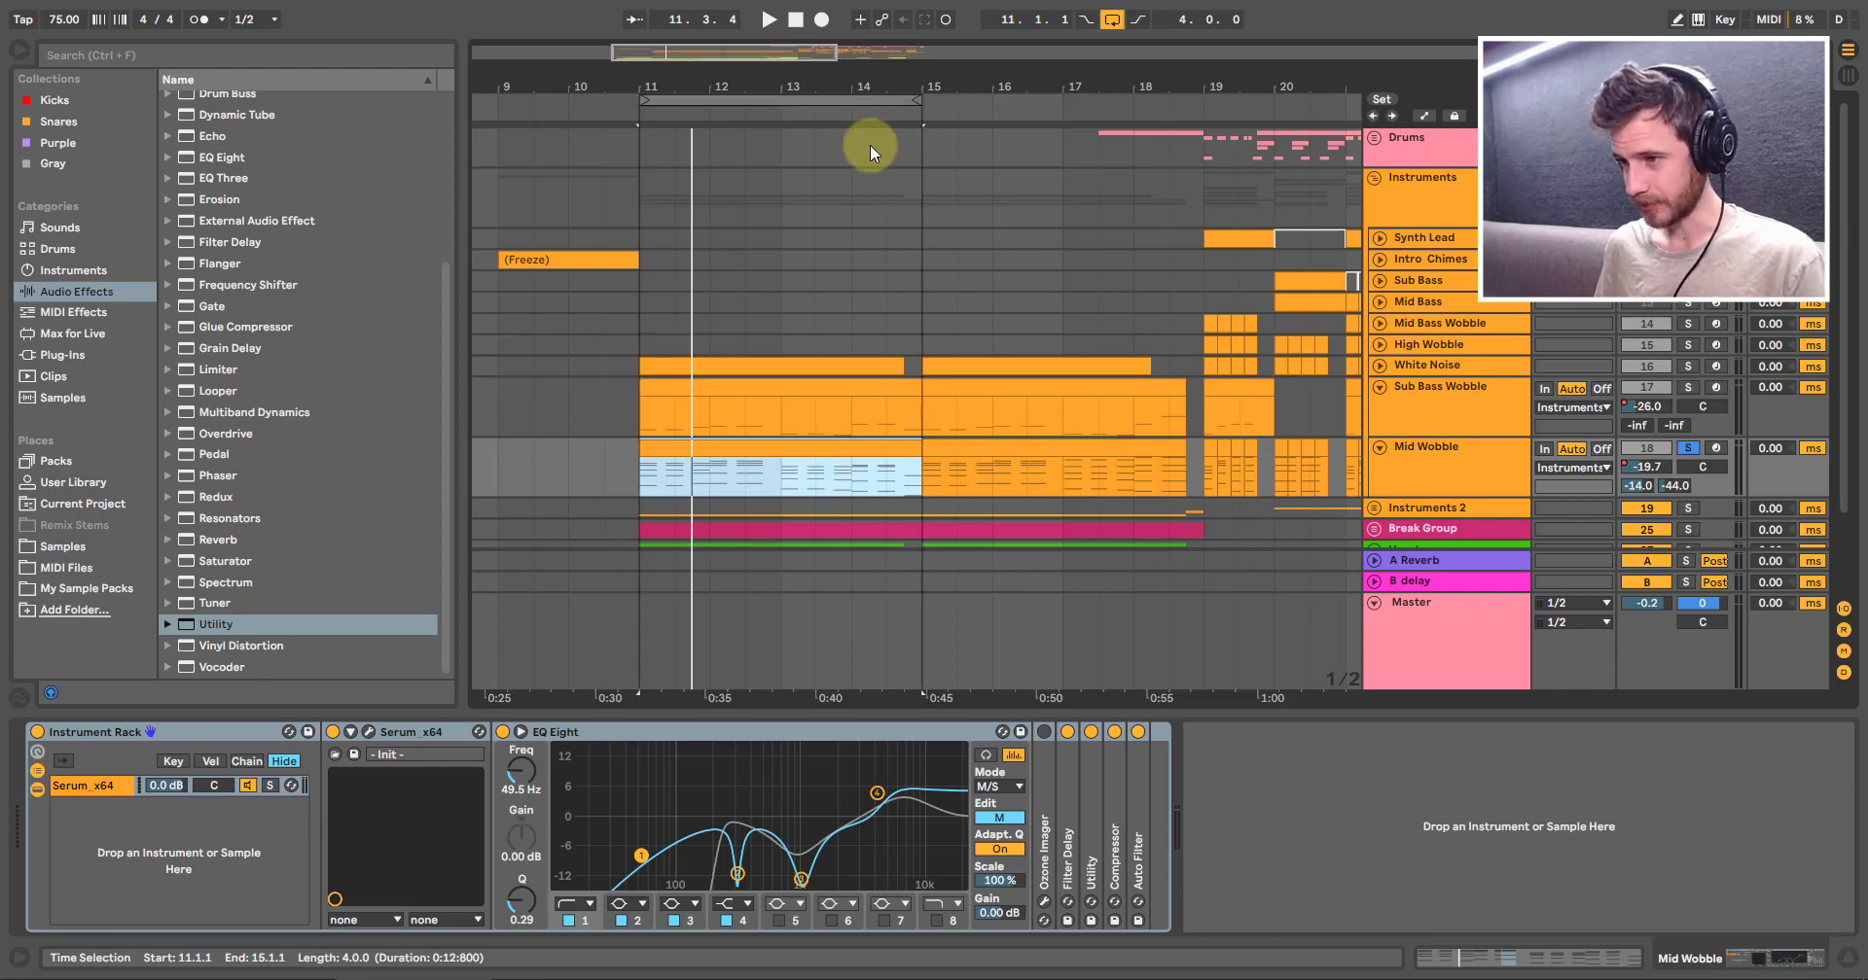
{"action": "left_click", "coordinate": [770, 102]}
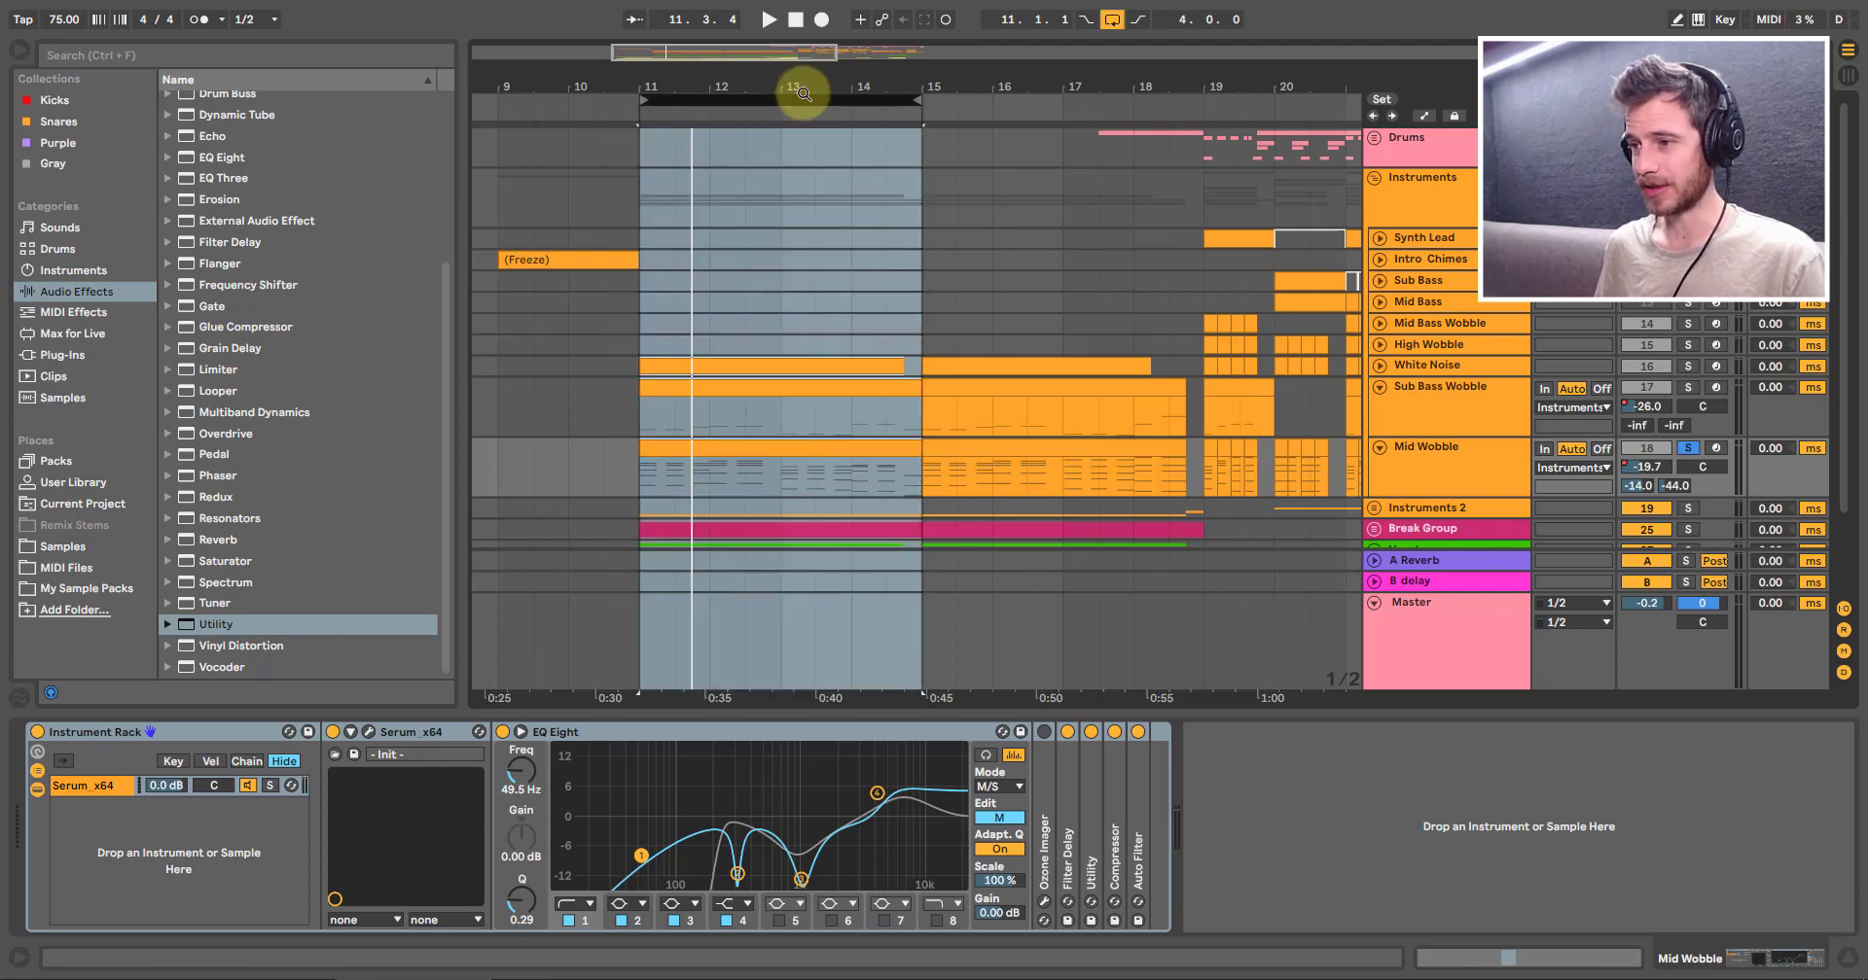
{"action": "key", "text": "z"}
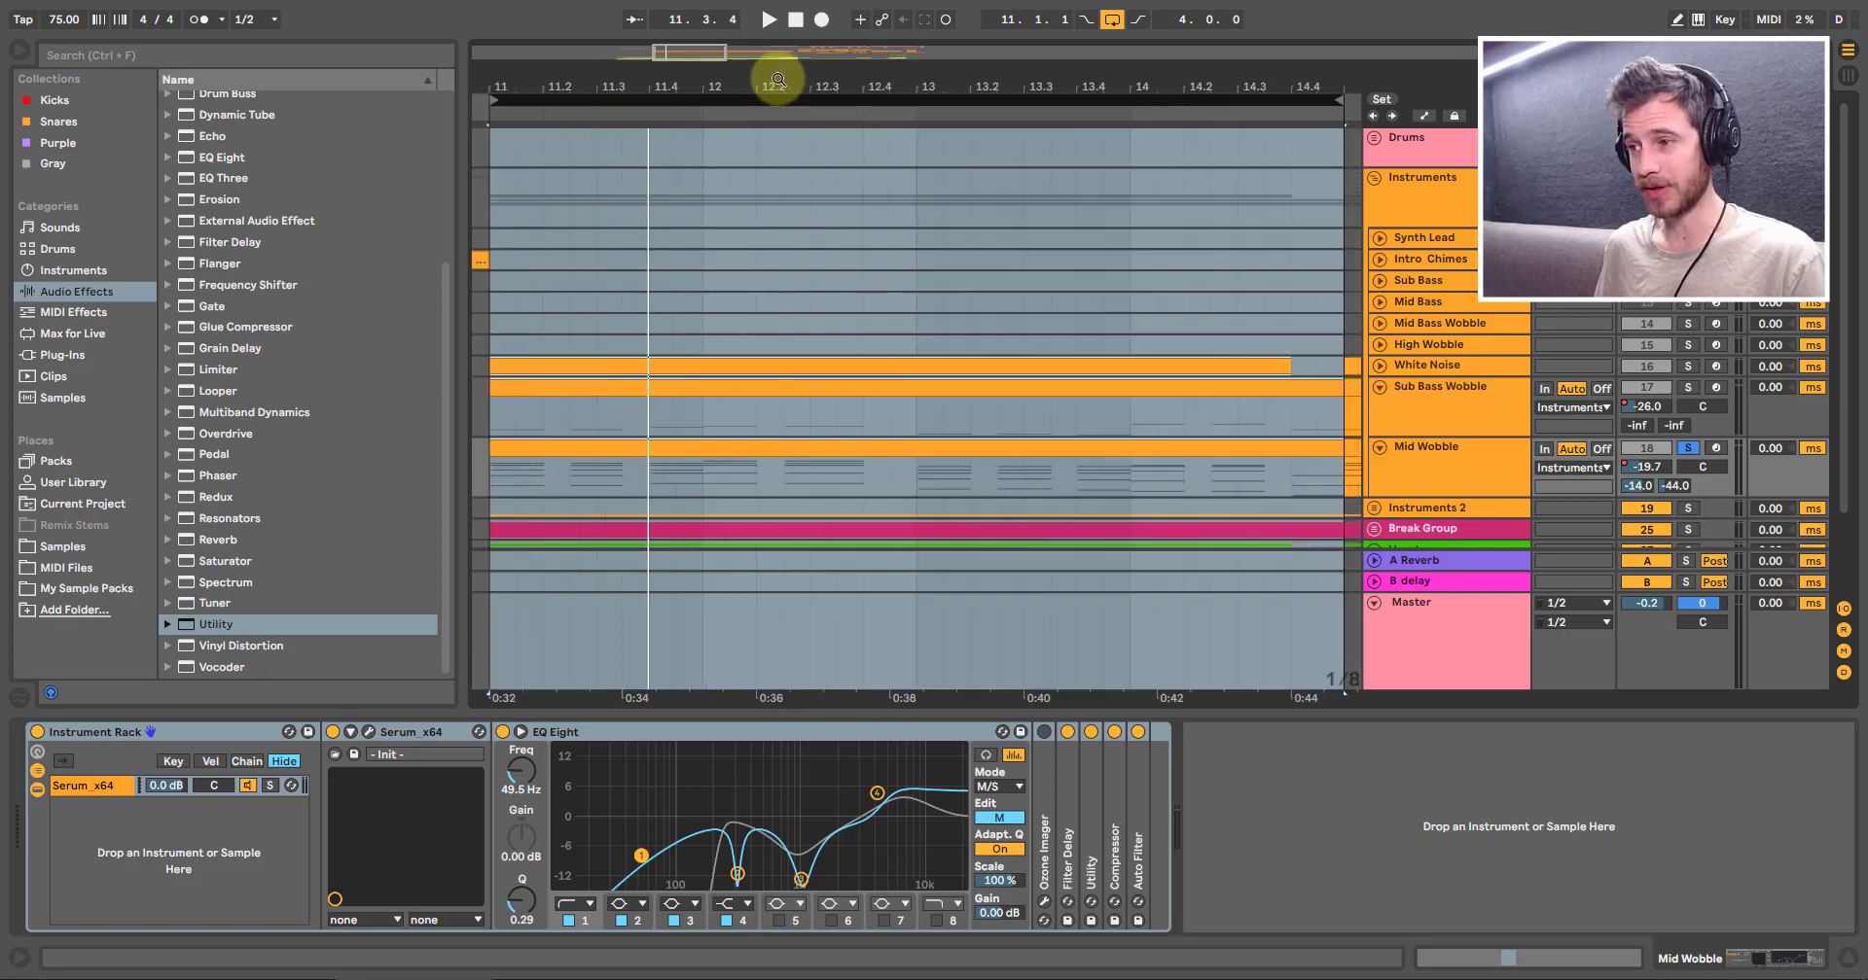
{"action": "left_click", "coordinate": [904, 448]}
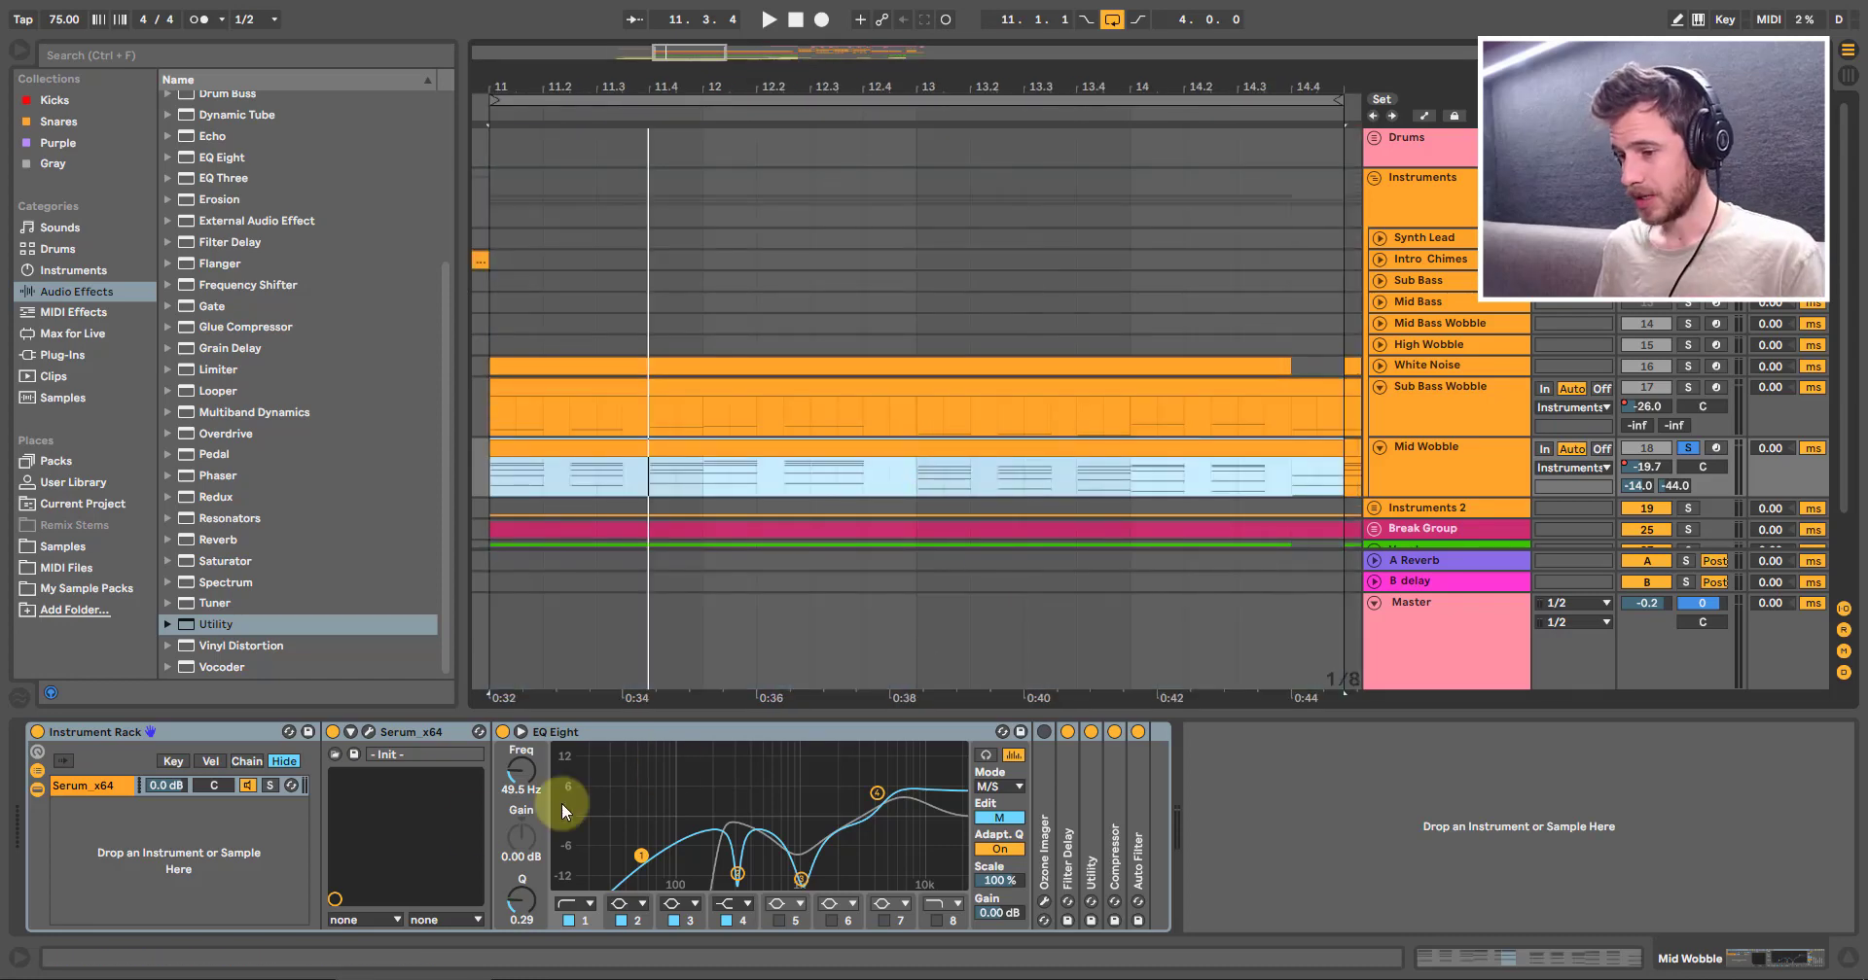
{"action": "left_click", "coordinate": [370, 734]}
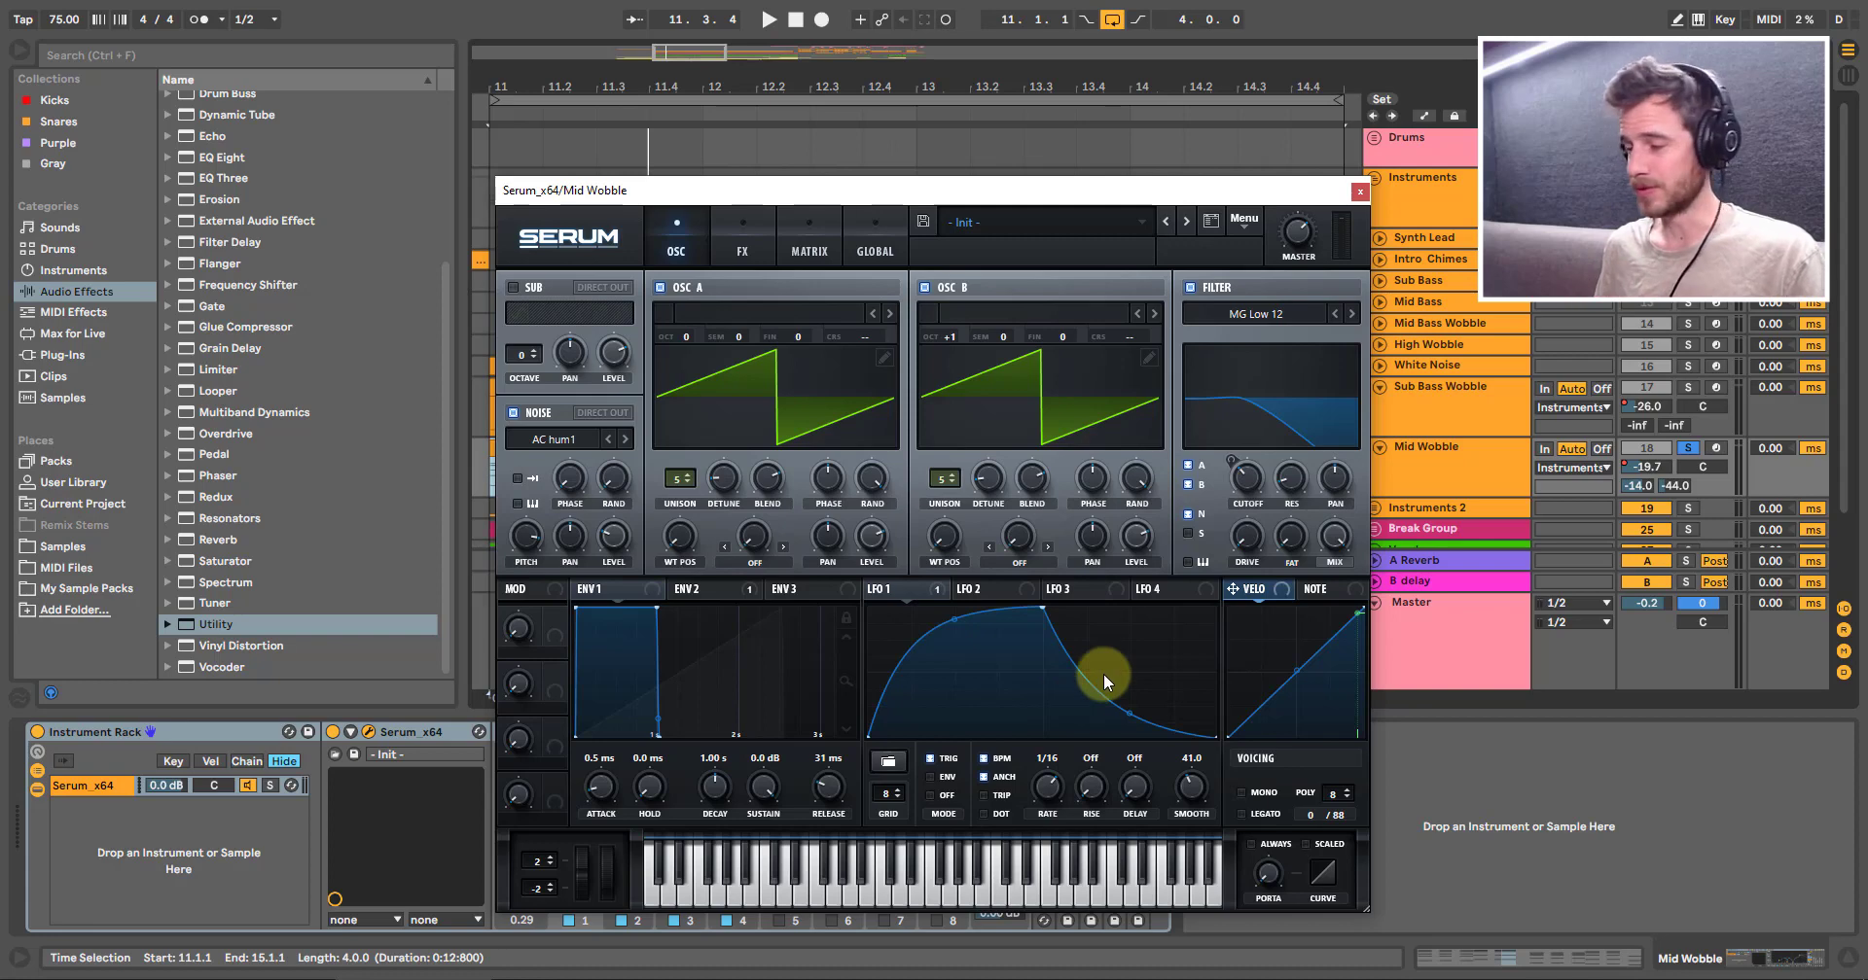
Step: Play the loop once, check Serum's Filter Cutoff and LFO 1 Rate, then close Serum
{"action": "key", "text": "space"}
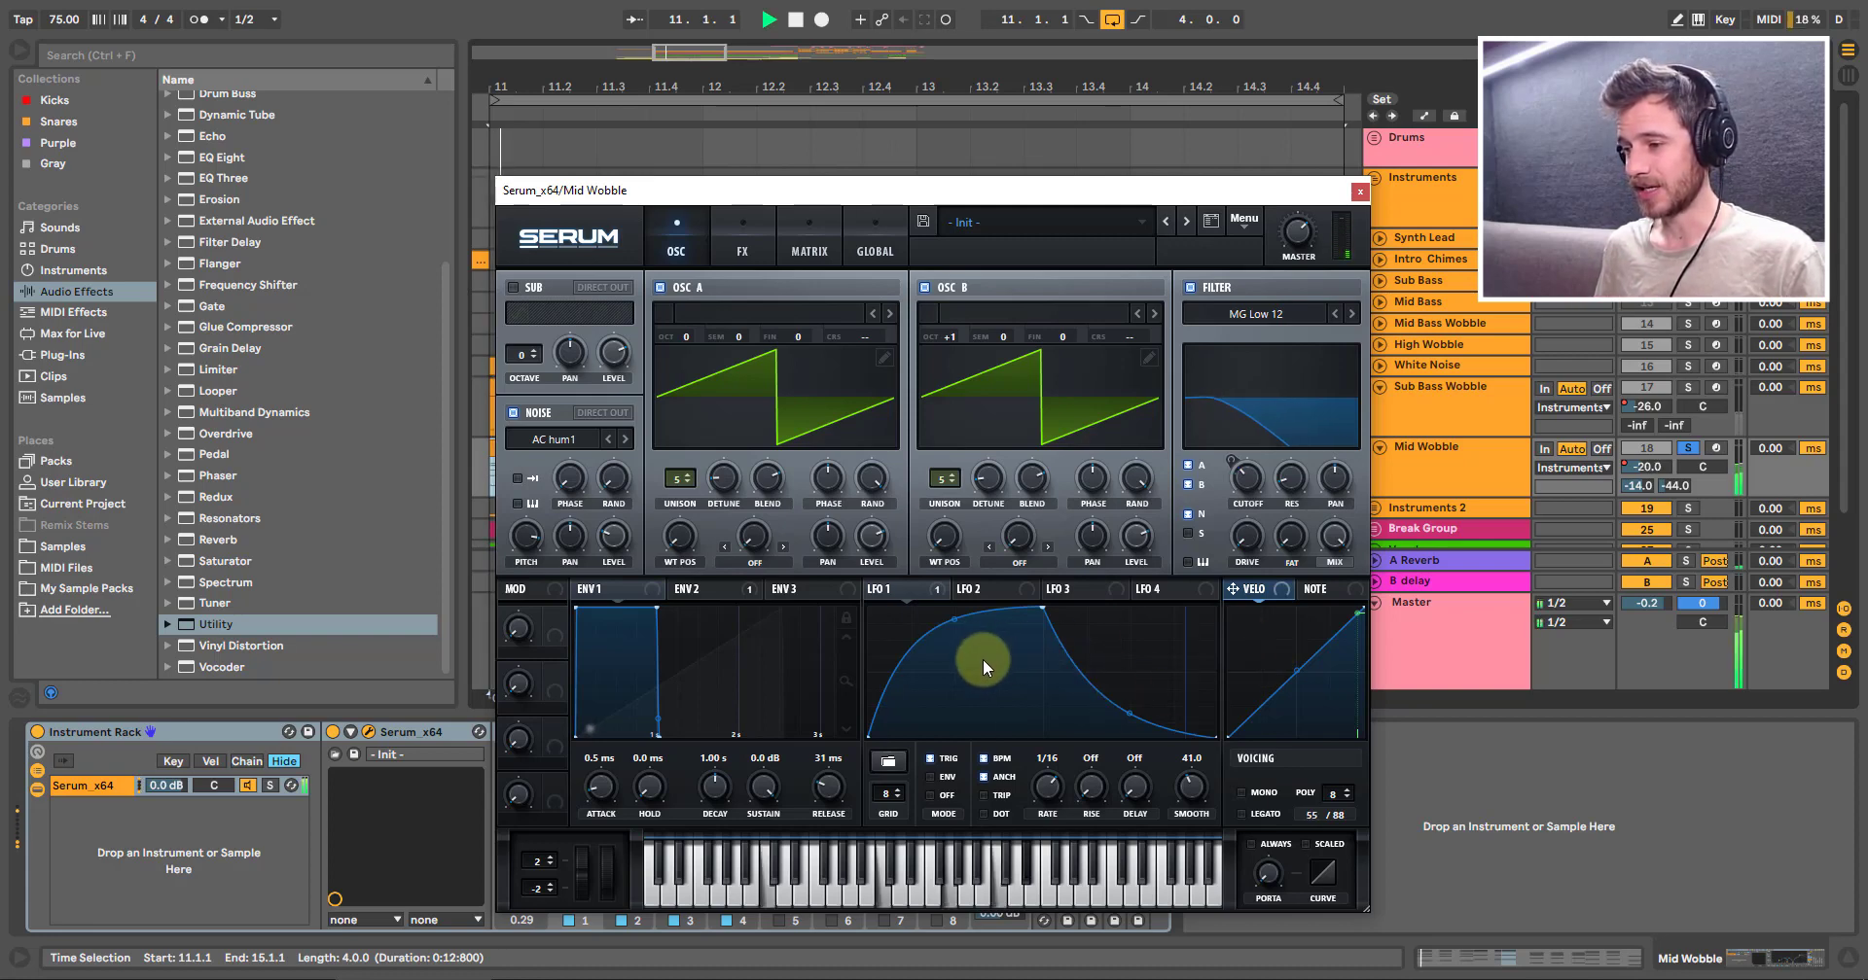
{"action": "key", "text": "space"}
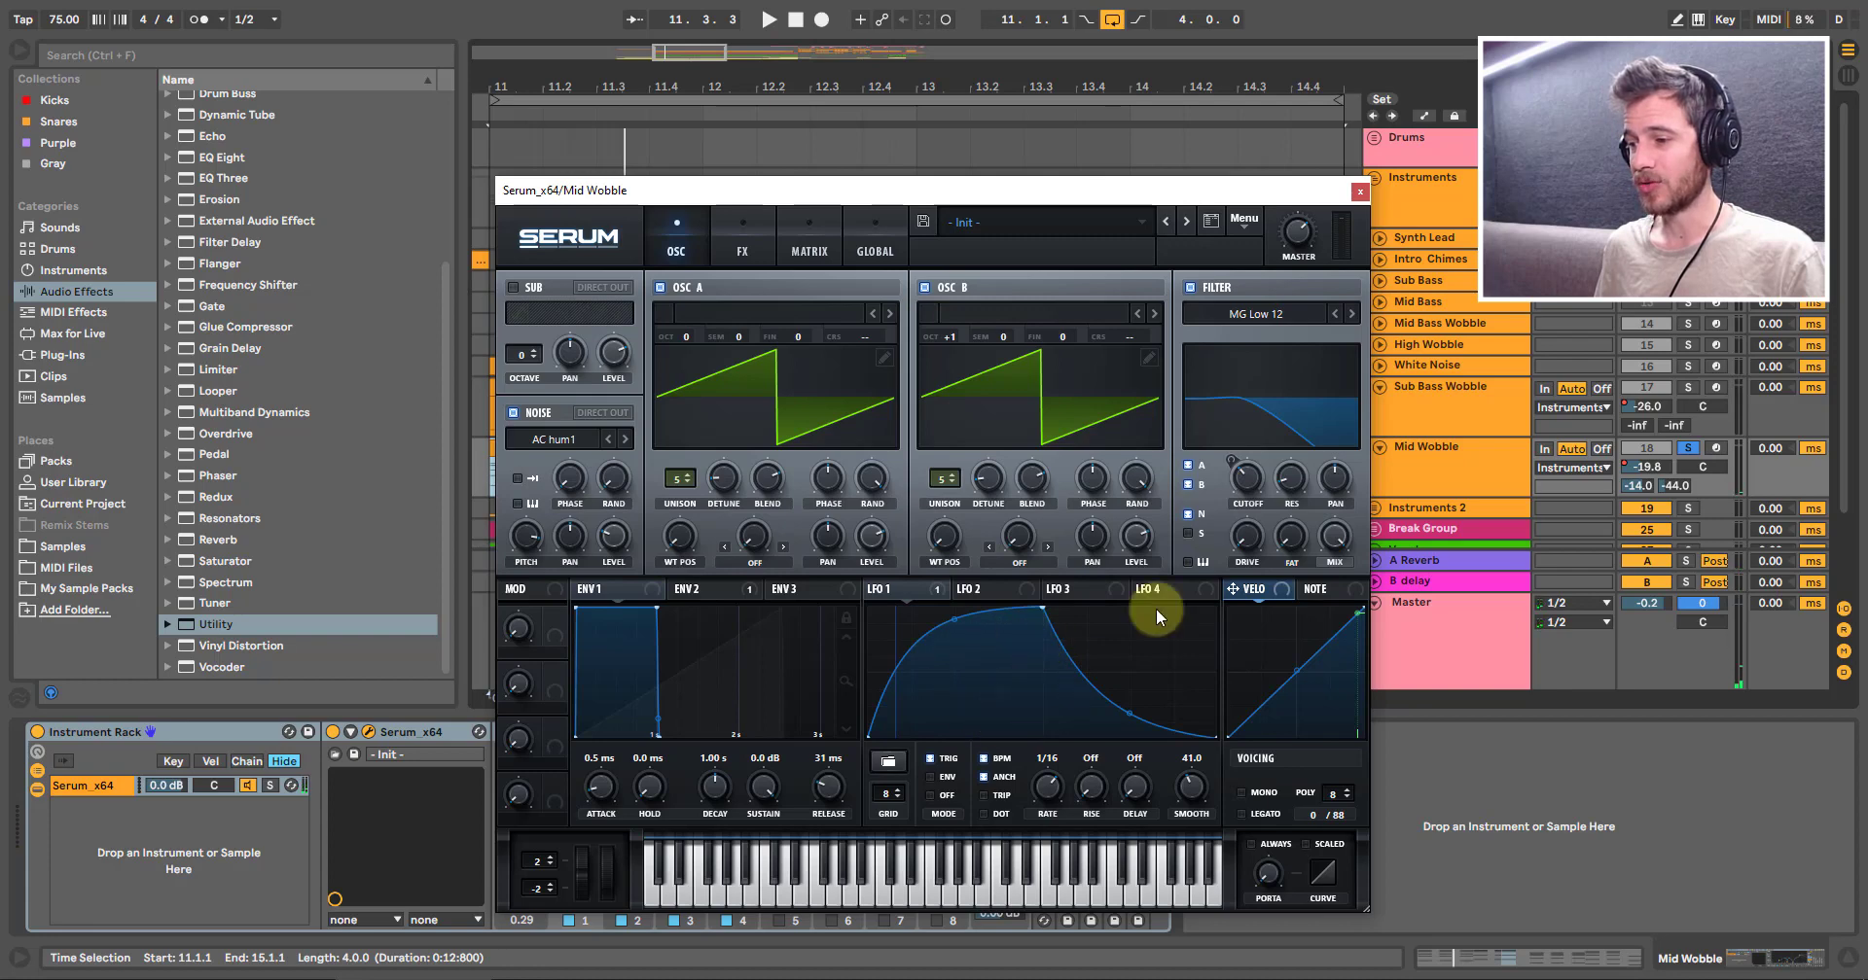
{"action": "right_click", "coordinate": [1228, 467]}
{"action": "left_click", "coordinate": [1243, 496]}
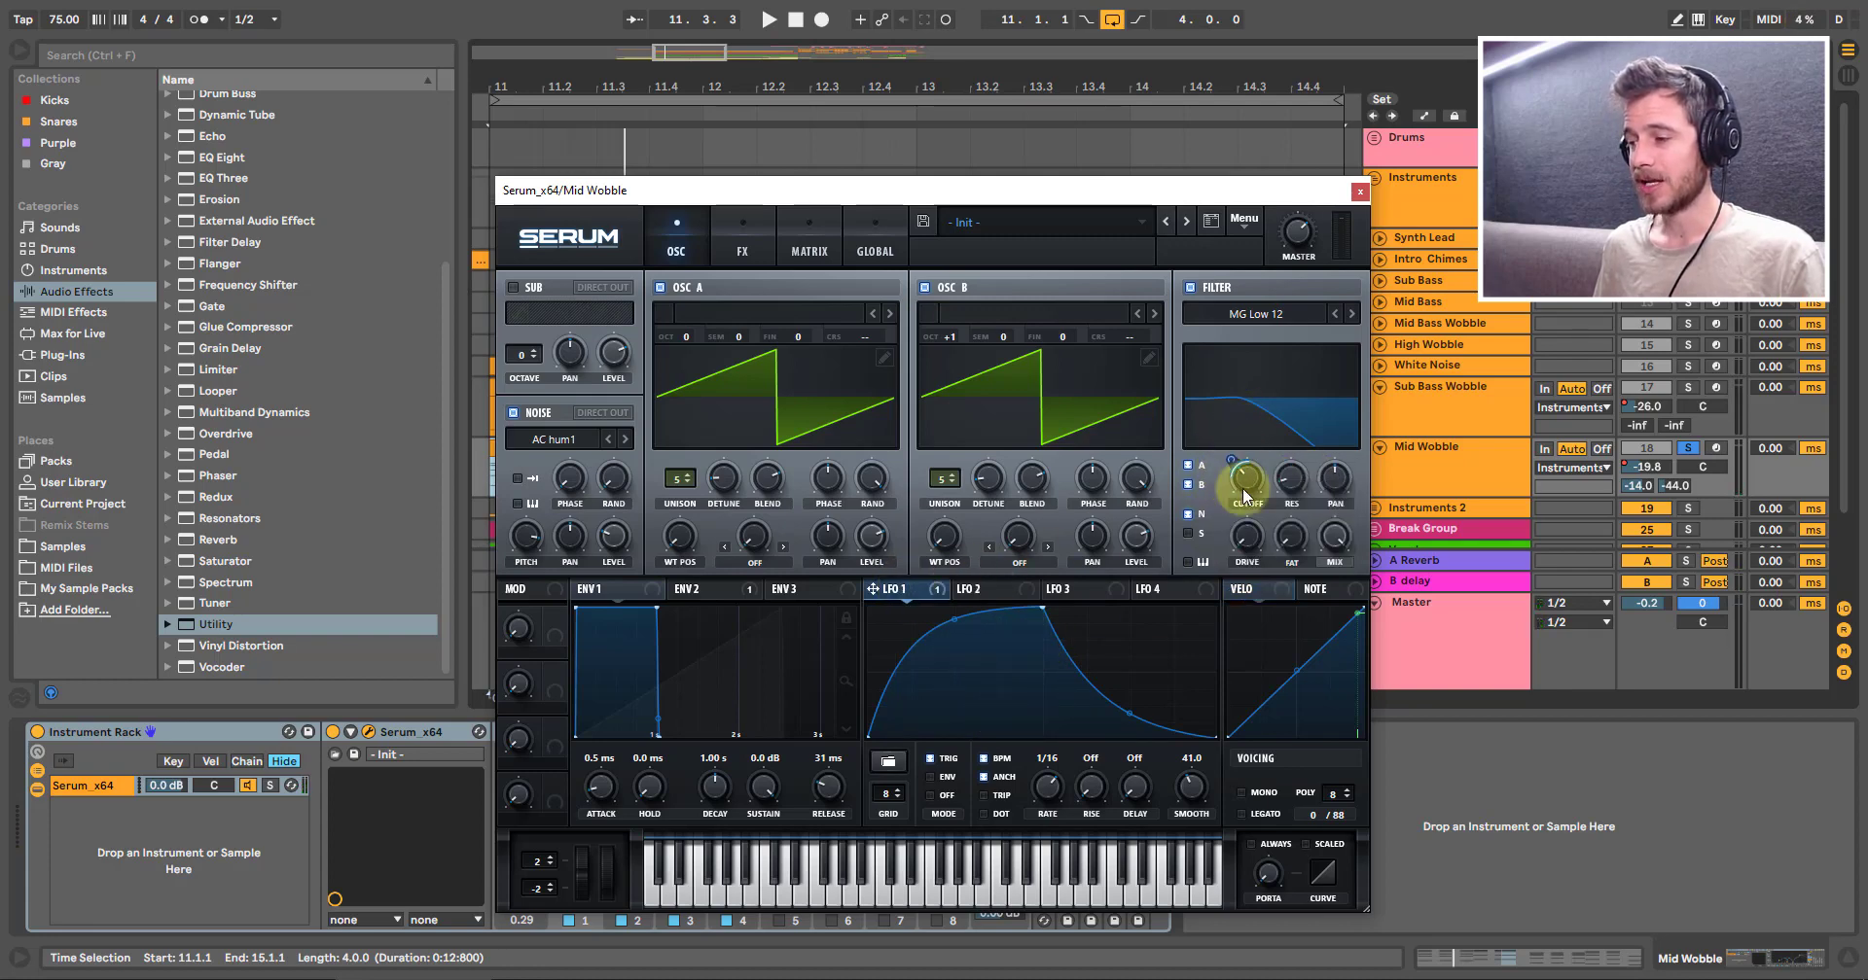
{"action": "left_click_drag", "start_coordinate": [1025, 813], "coordinate": [1046, 786]}
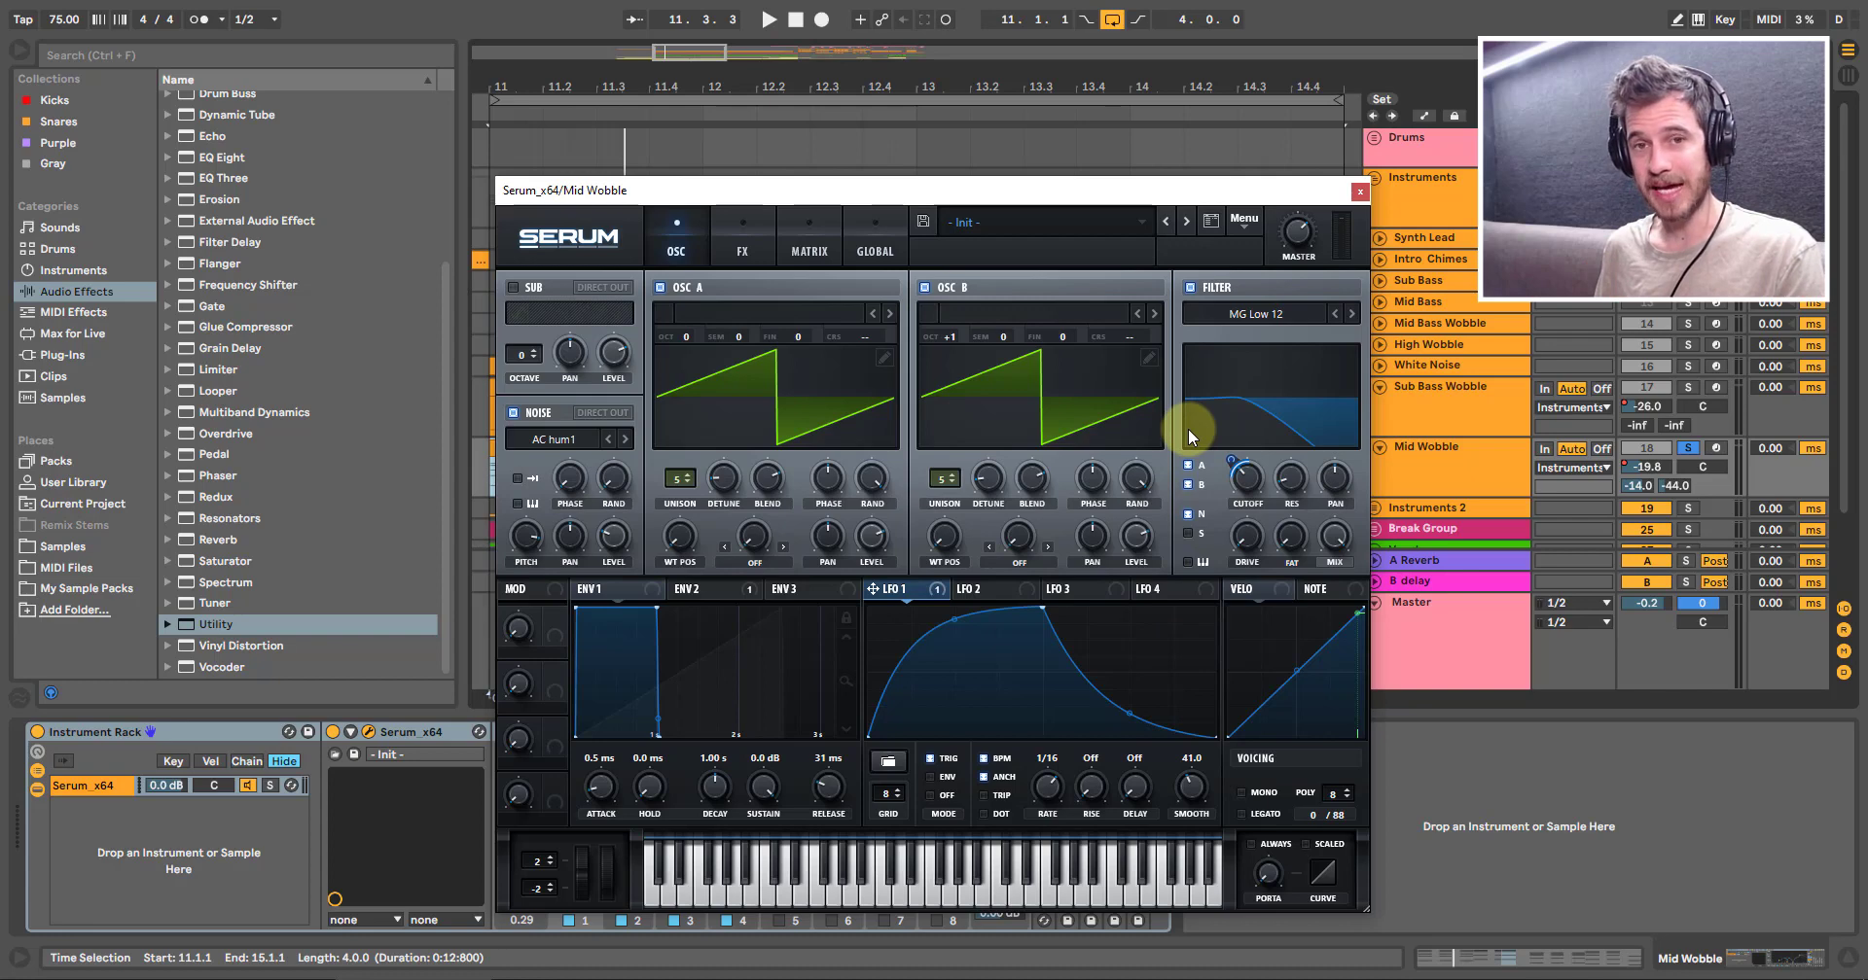
{"action": "left_click", "coordinate": [1358, 193]}
Step: Turn on Automation Mode and show only automated parameters for Mid Wobble
{"action": "left_click", "coordinate": [1432, 465]}
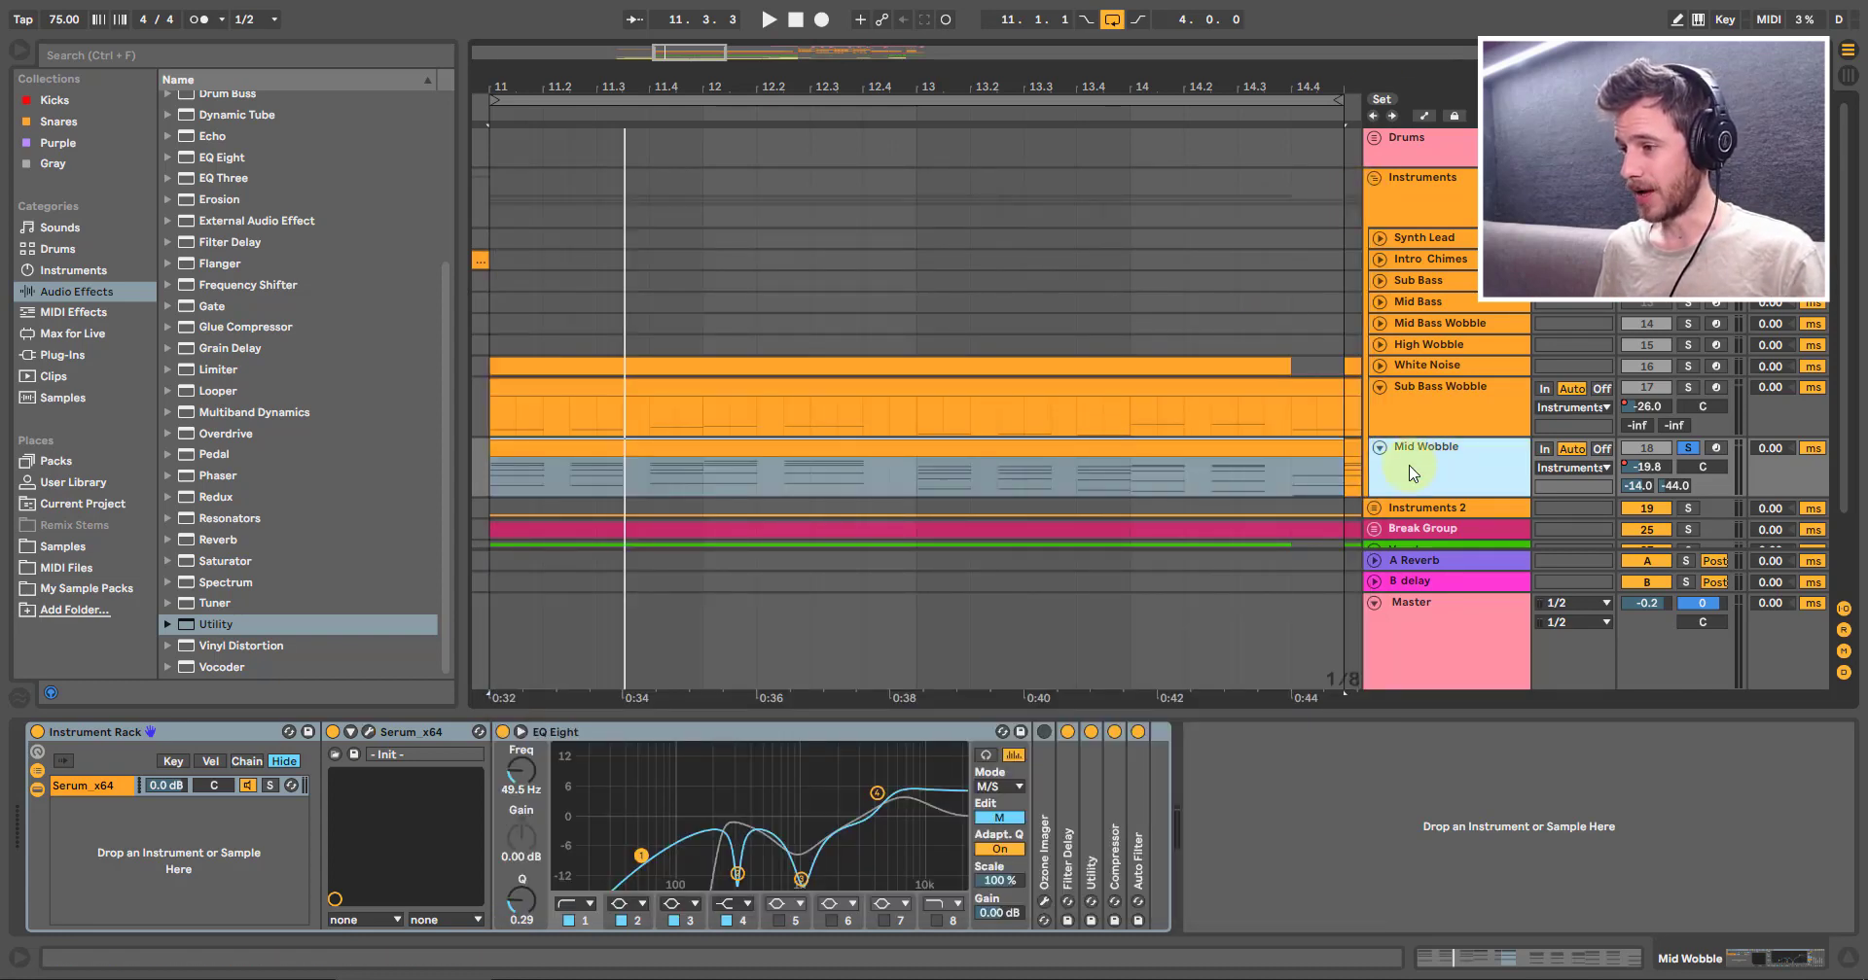
{"action": "key", "text": "a"}
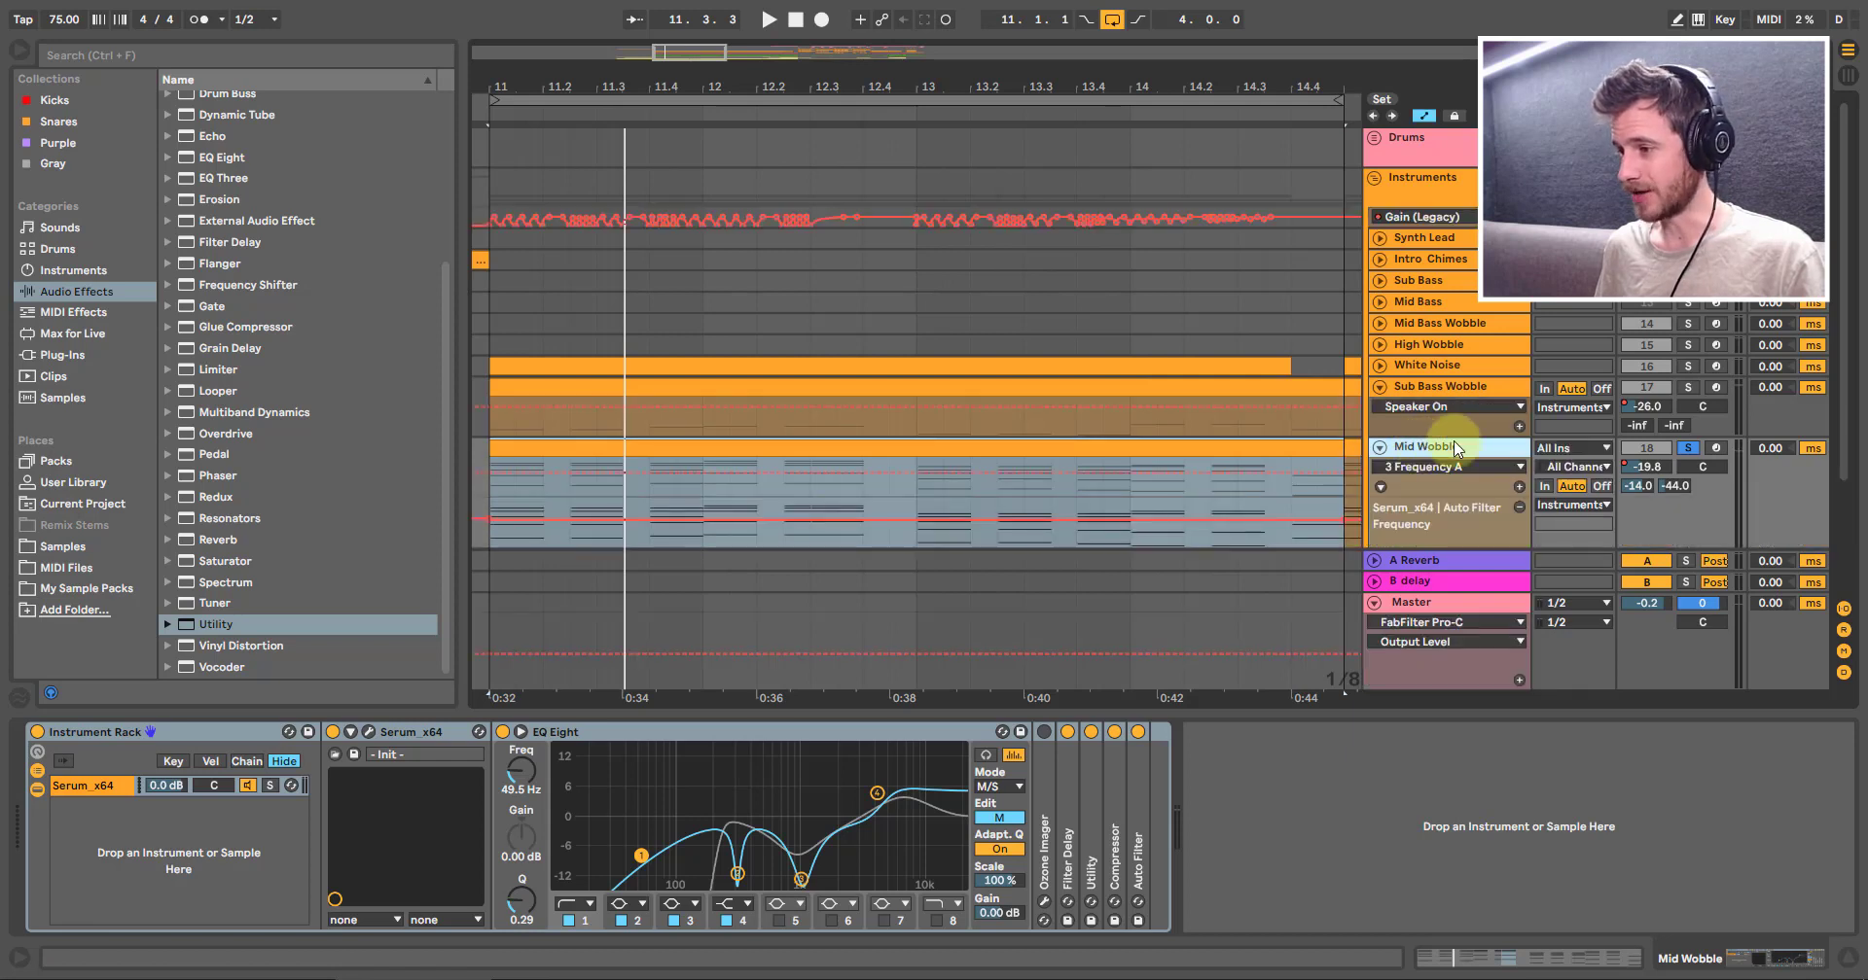
{"action": "left_click", "coordinate": [1413, 526]}
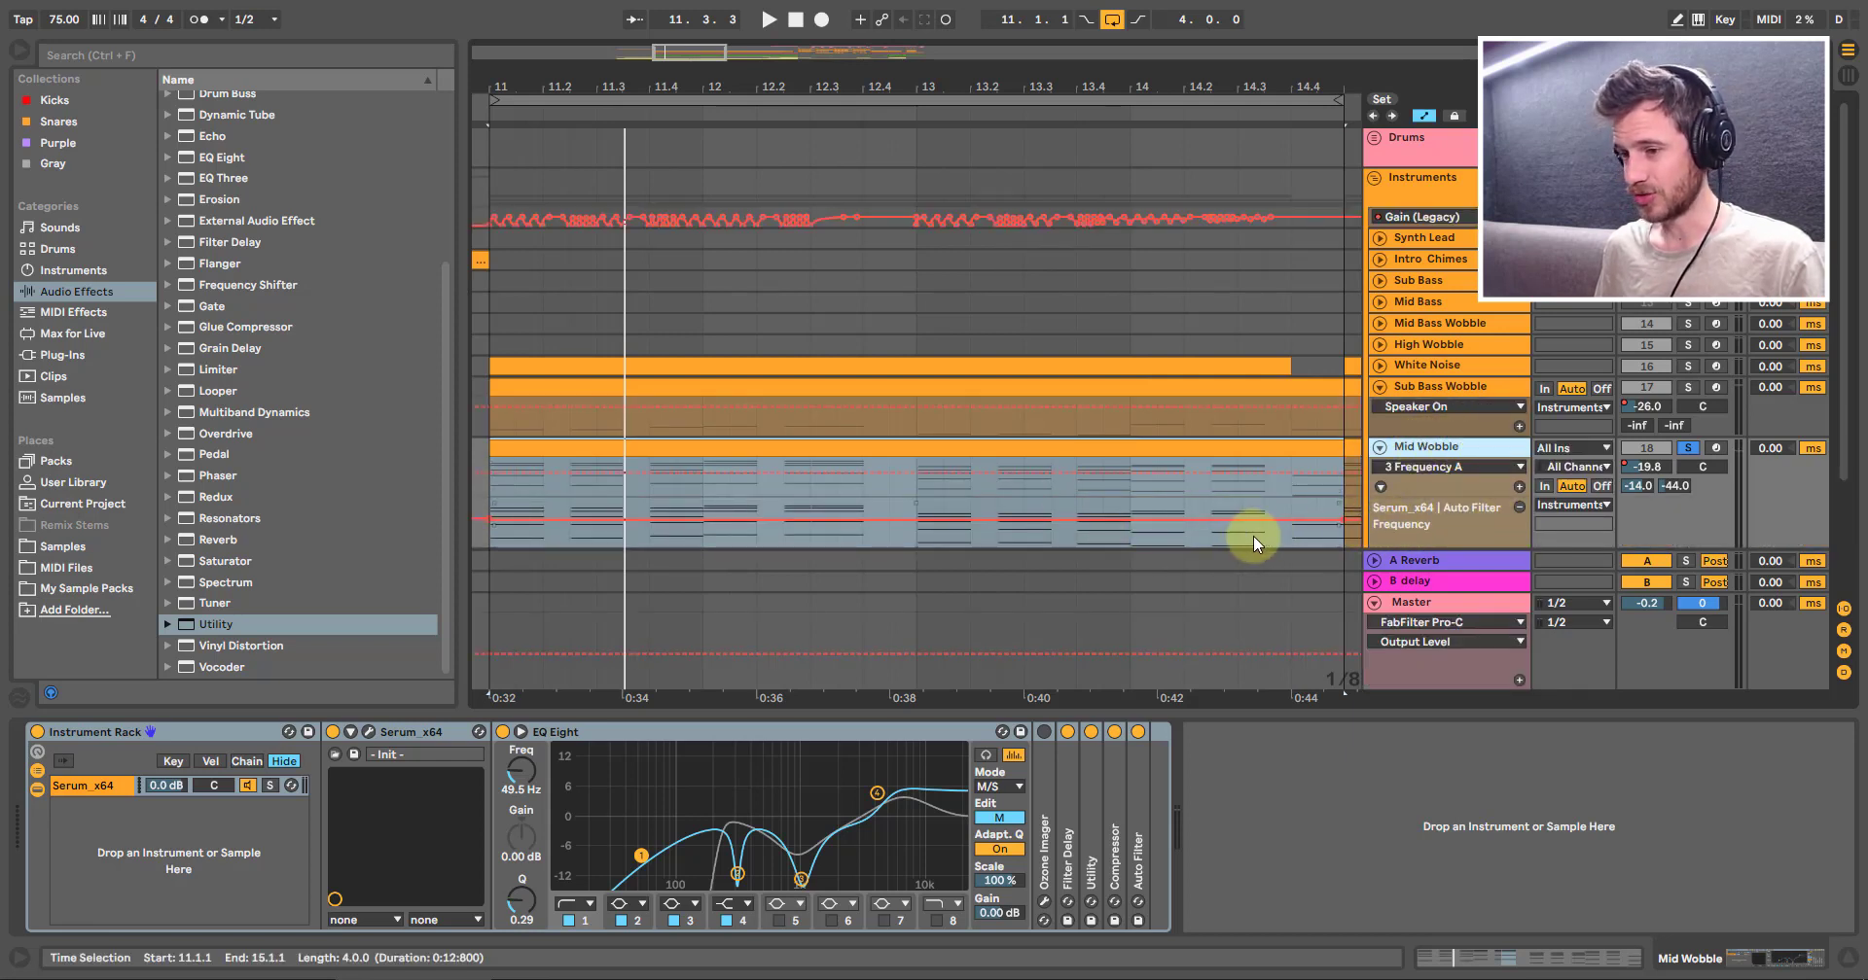
{"action": "left_click", "coordinate": [1468, 467]}
{"action": "scroll", "coordinate": [1469, 836], "scroll_direction": "down", "scroll_amount": 3}
{"action": "scroll", "coordinate": [1465, 860], "scroll_direction": "down", "scroll_amount": 10}
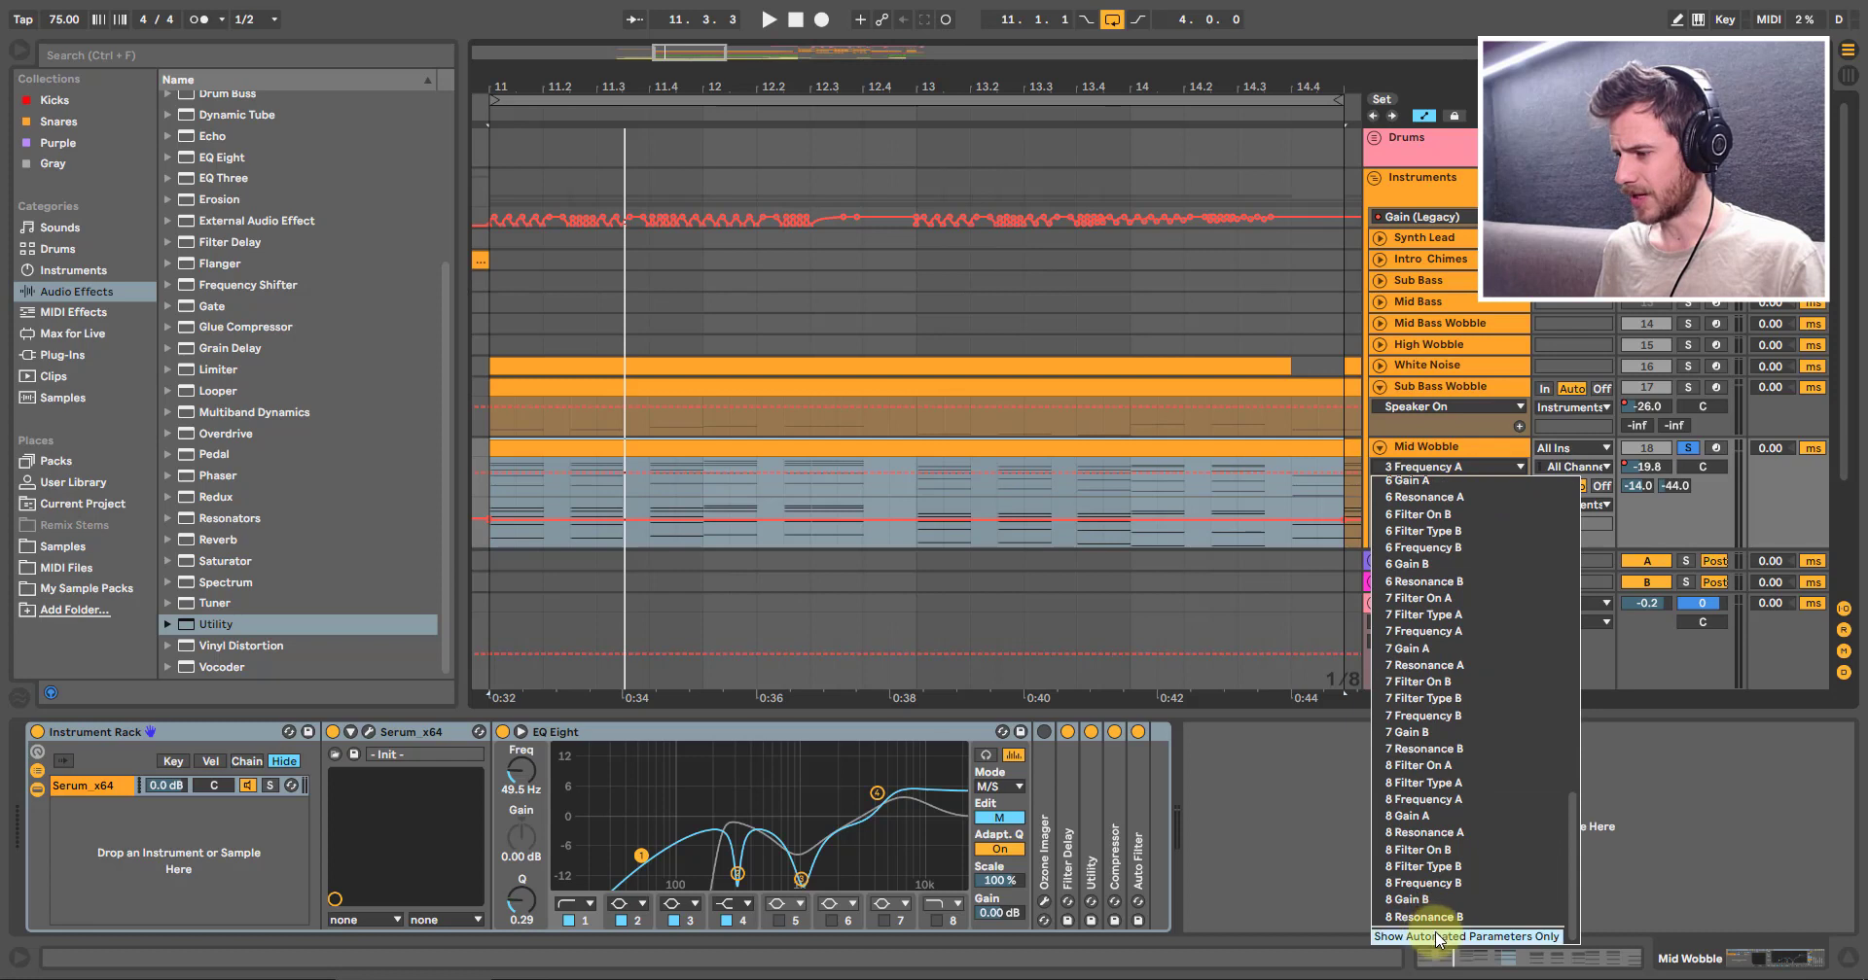
{"action": "left_click", "coordinate": [1438, 936]}
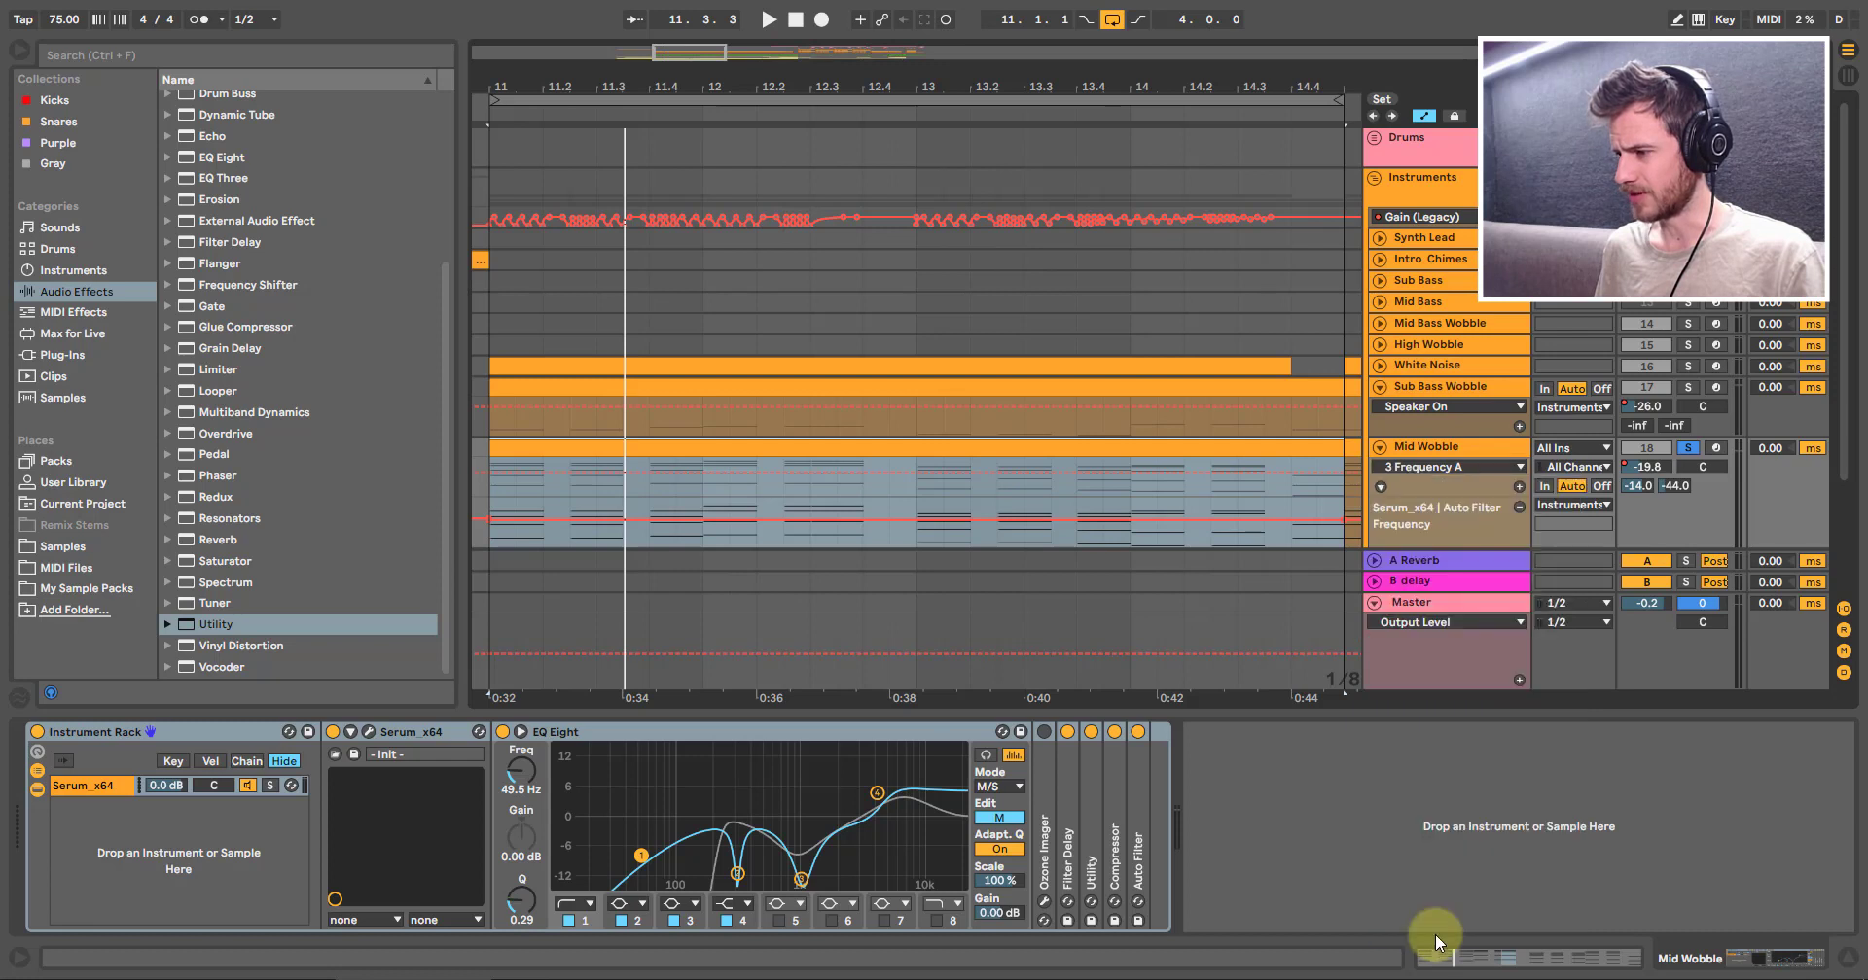
Step: Remove the Auto Filter Frequency lane and add a separate Serum LFO1 Rate lane
{"action": "left_click", "coordinate": [1520, 508]}
{"action": "left_click", "coordinate": [1493, 469]}
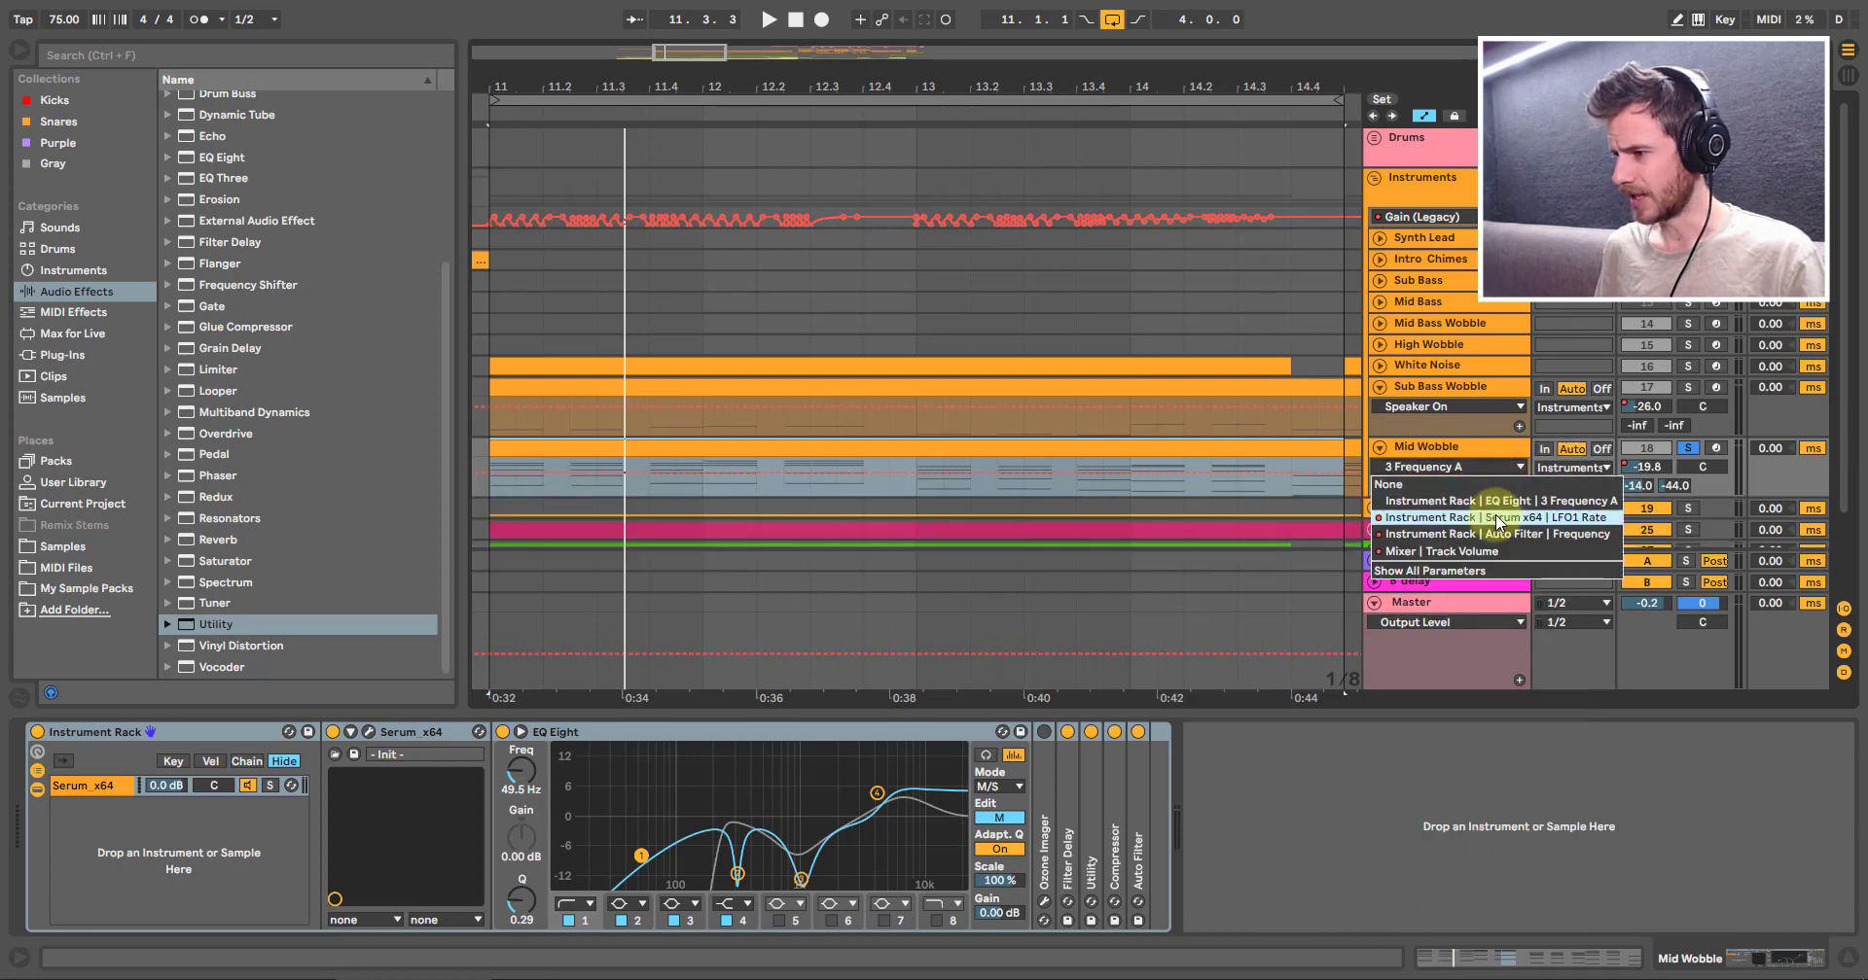
{"action": "left_click", "coordinate": [1496, 517]}
{"action": "left_click", "coordinate": [1520, 487]}
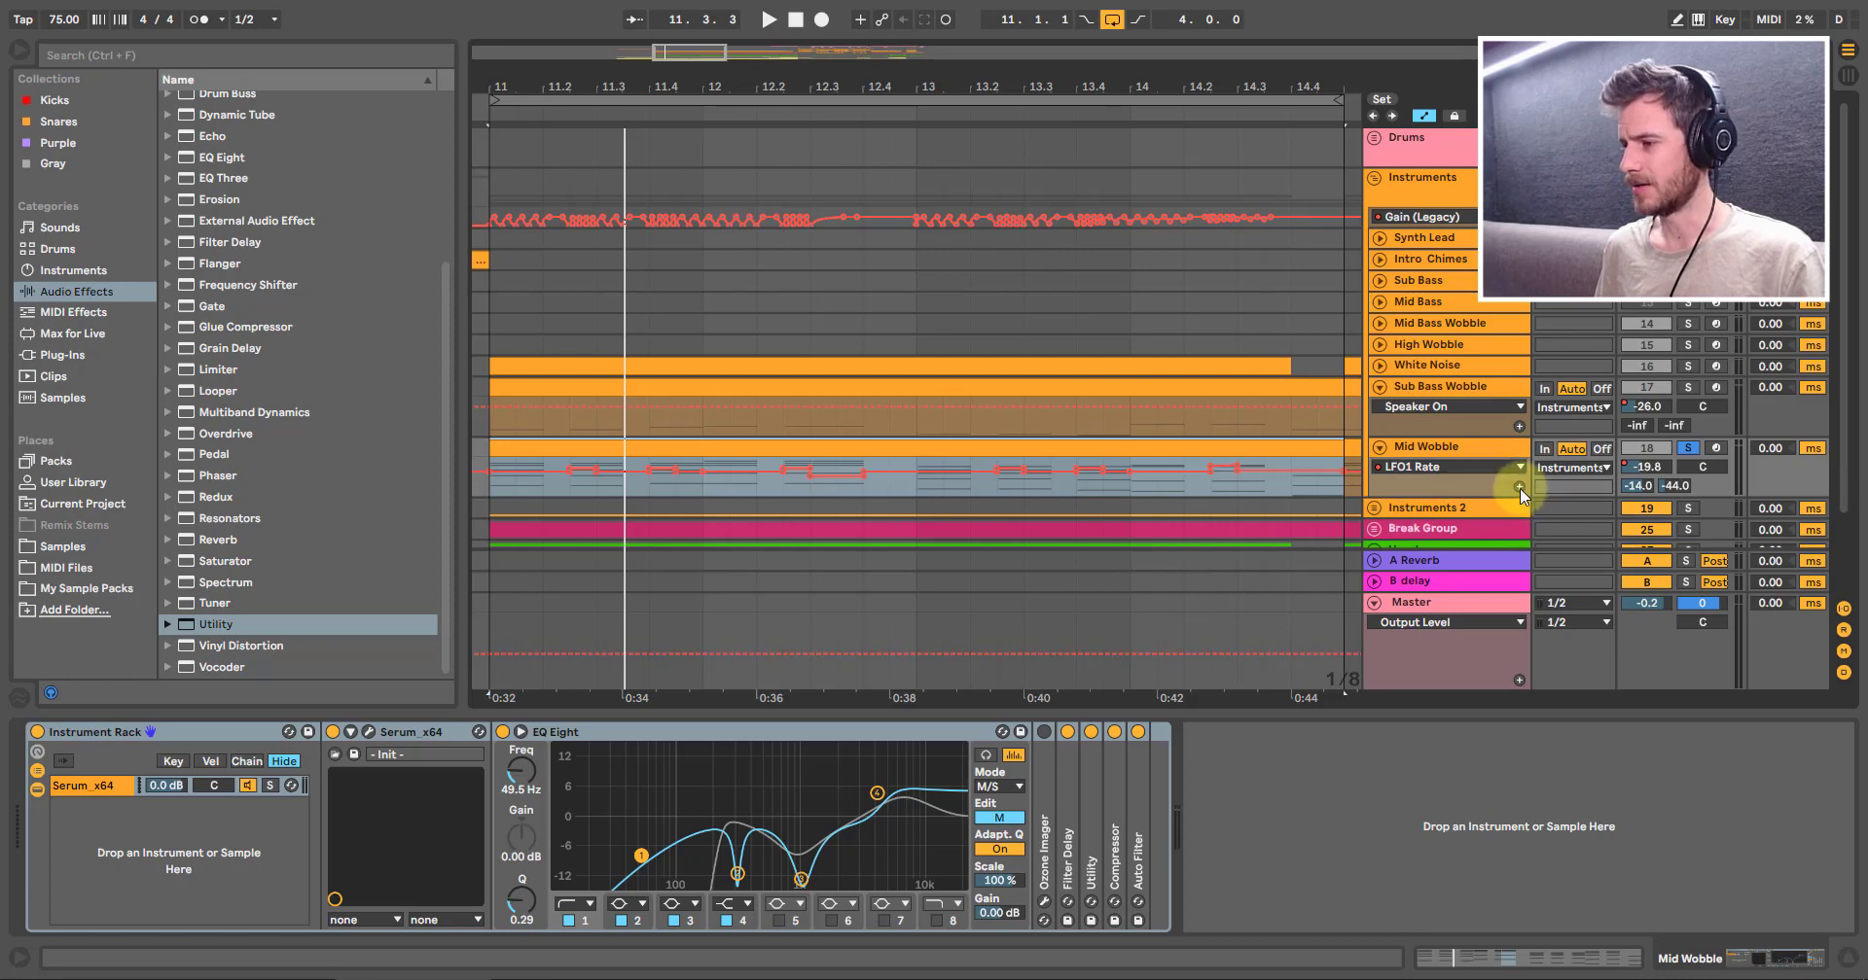
Step: Fold the Master track and play the Mid Wobble lane from bar 11
{"action": "double_click", "coordinate": [1472, 607]}
{"action": "scroll", "coordinate": [1224, 564], "scroll_direction": "down", "scroll_amount": 4}
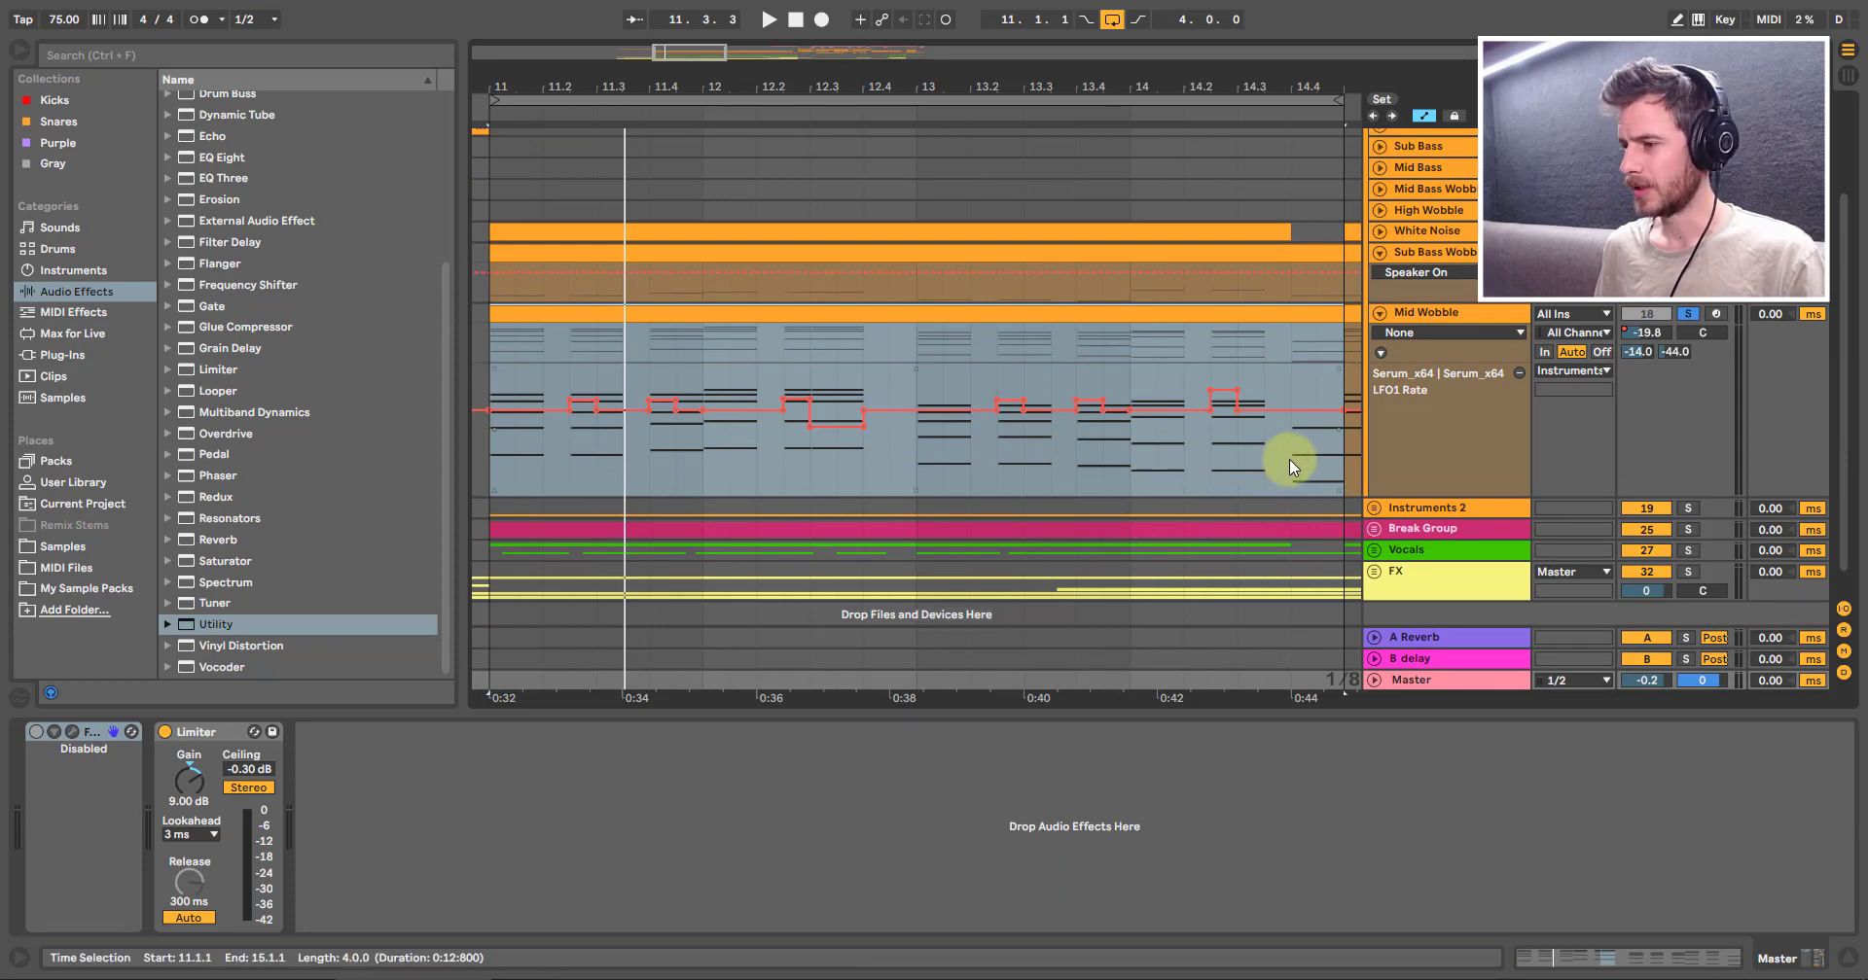
{"action": "left_click_drag", "start_coordinate": [1333, 463], "coordinate": [492, 461]}
{"action": "left_click", "coordinate": [500, 464]}
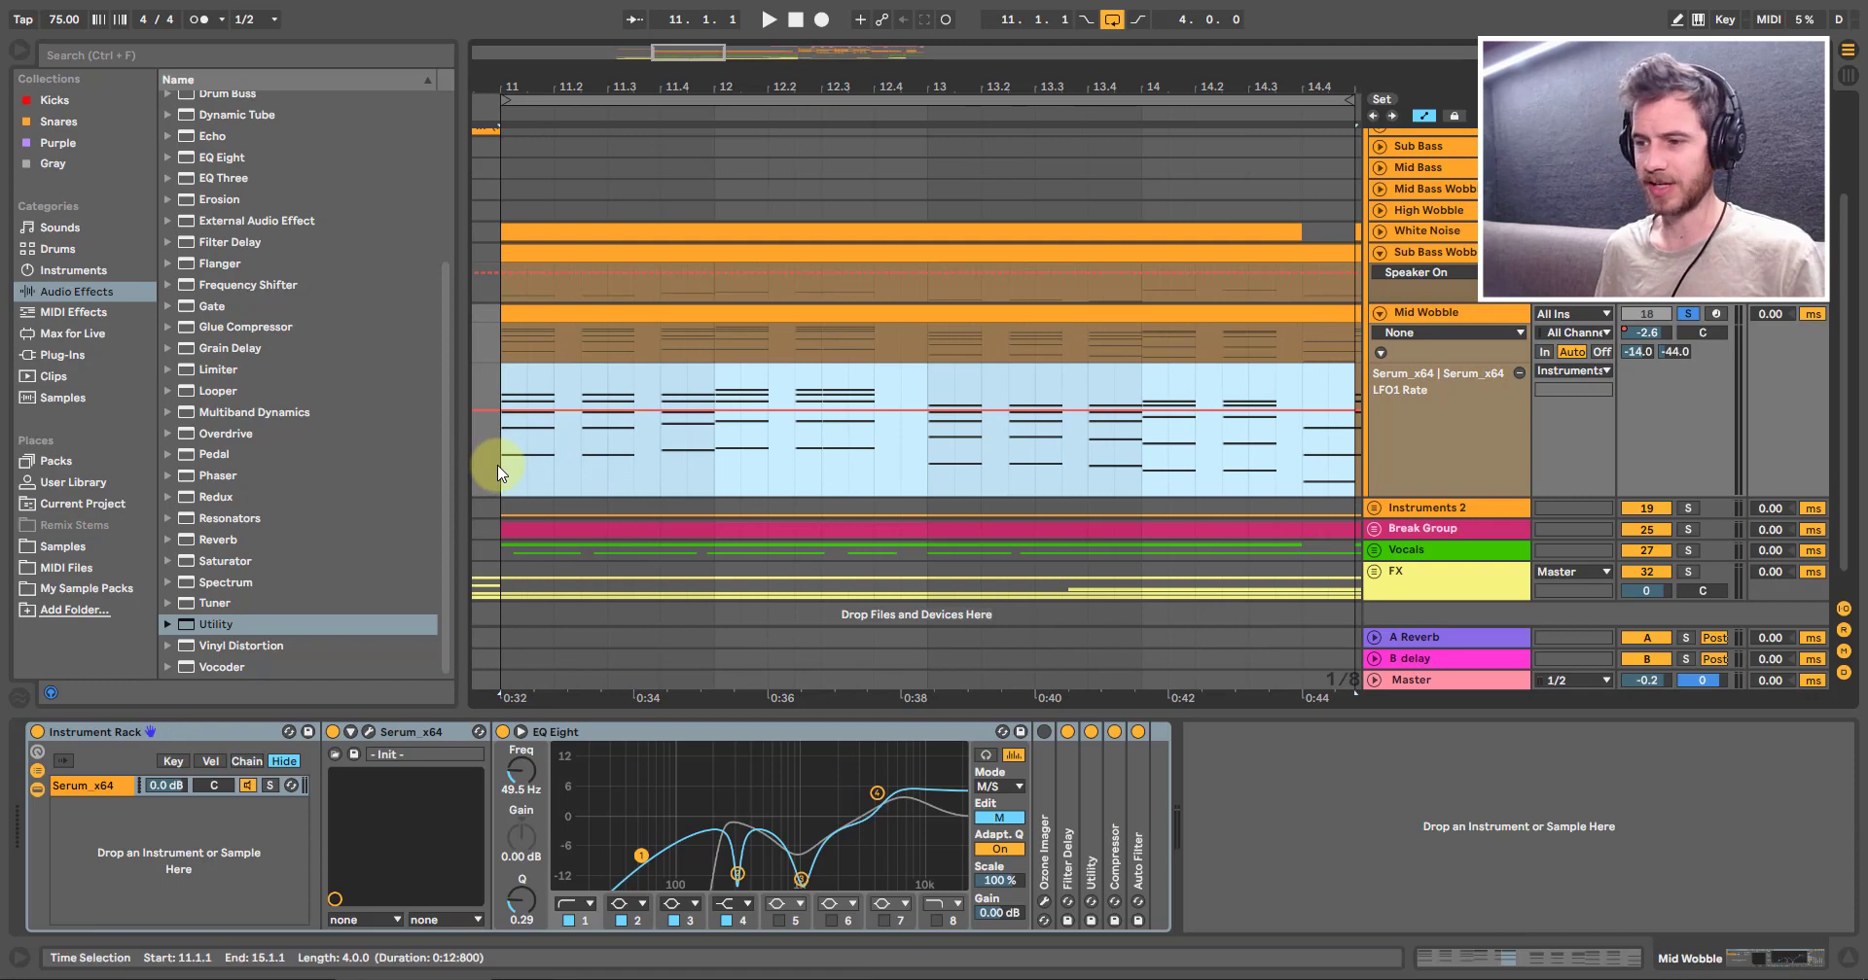
{"action": "key", "text": "space"}
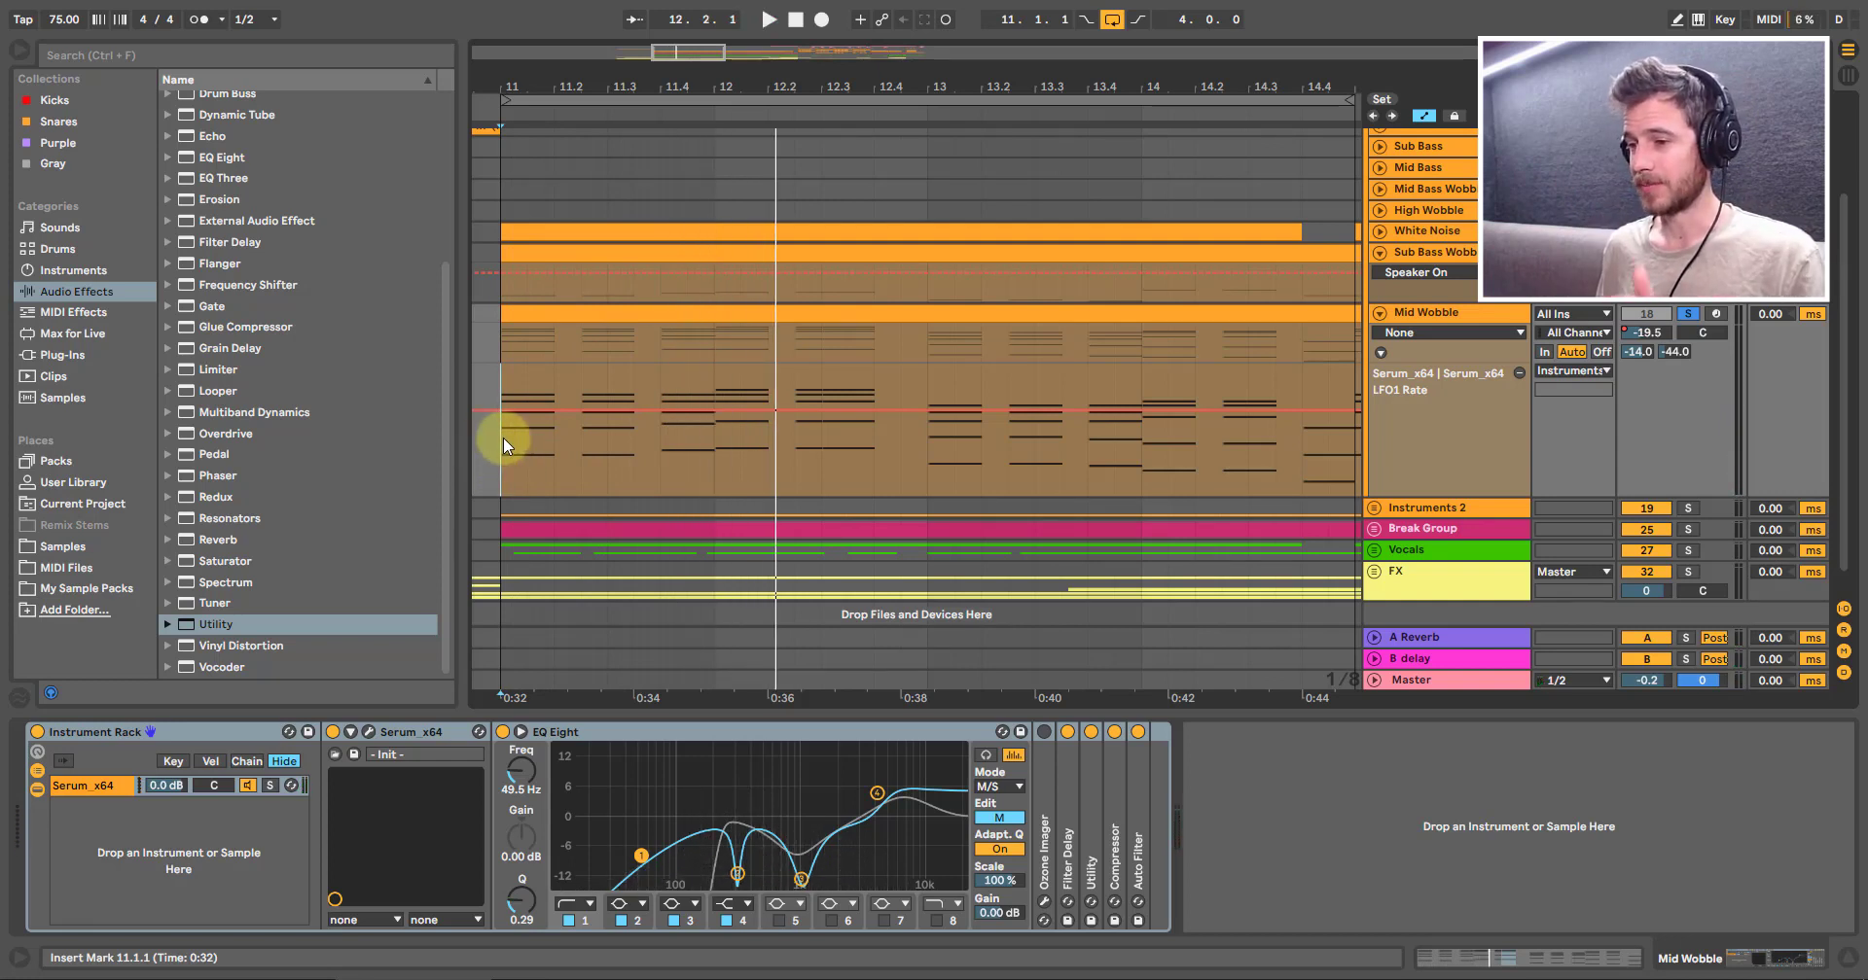
Step: Replay from bar 11 while briefly opening and closing Serum, then stop
{"action": "key", "text": "space"}
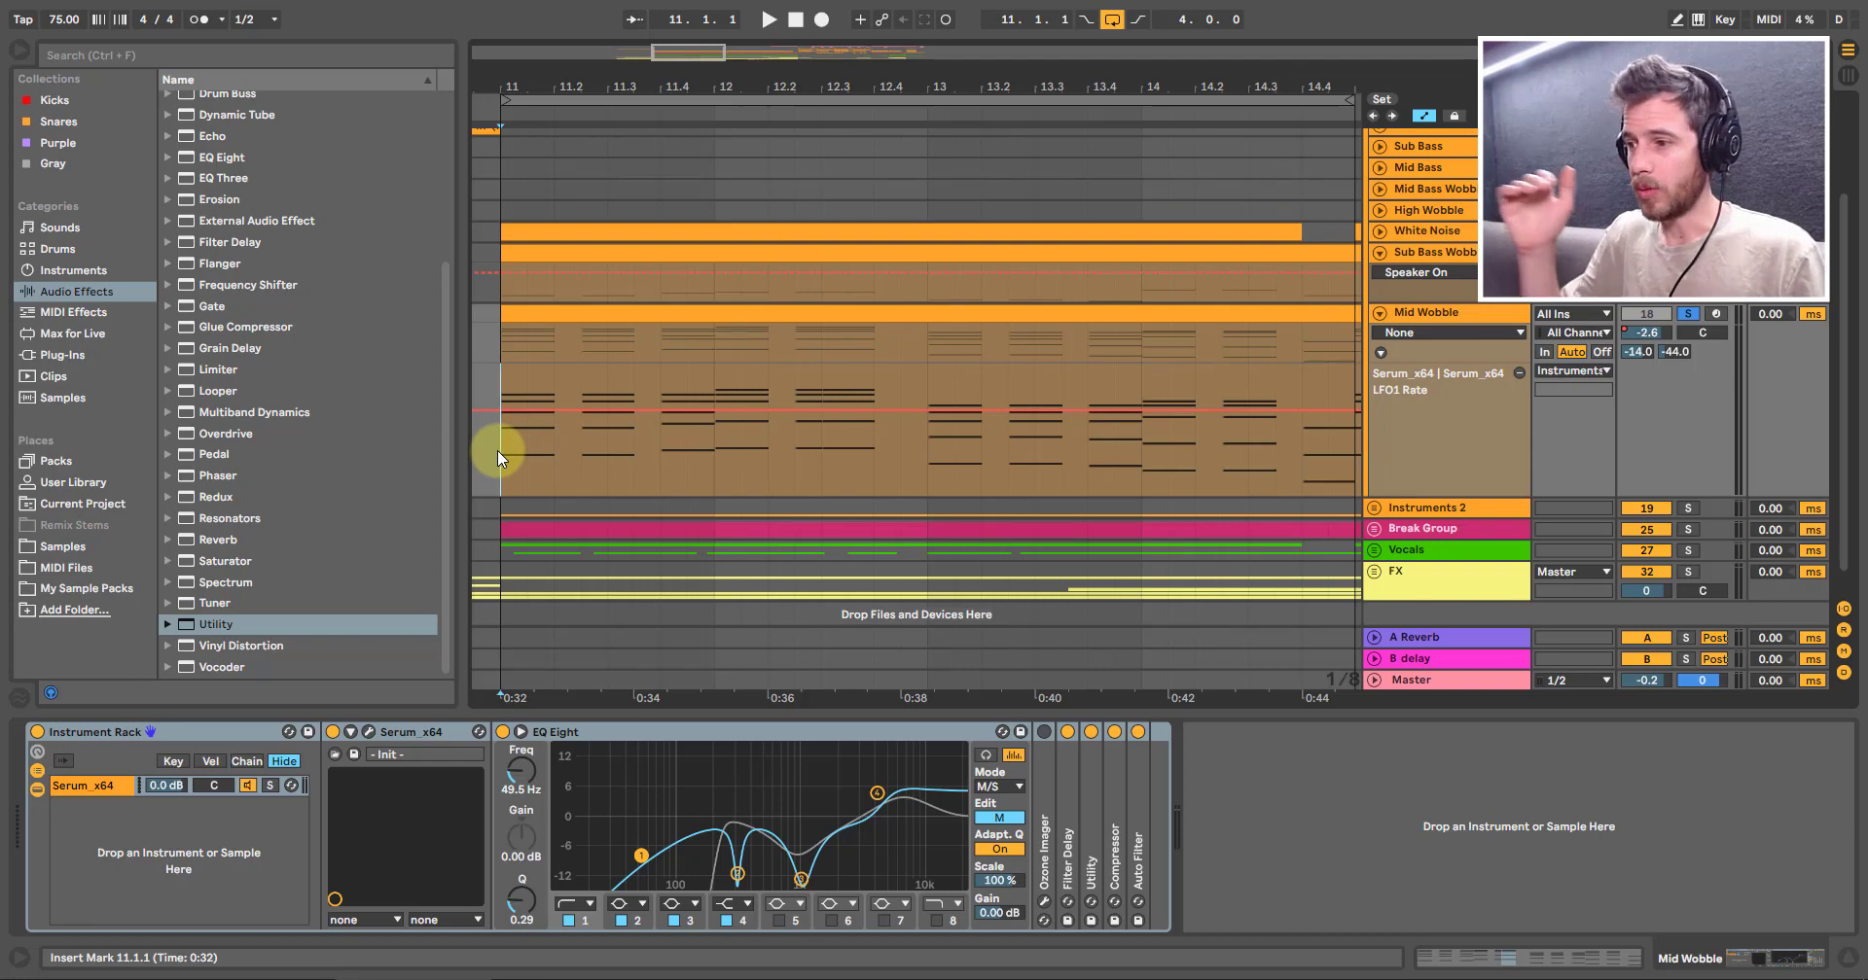
{"action": "key", "text": "space"}
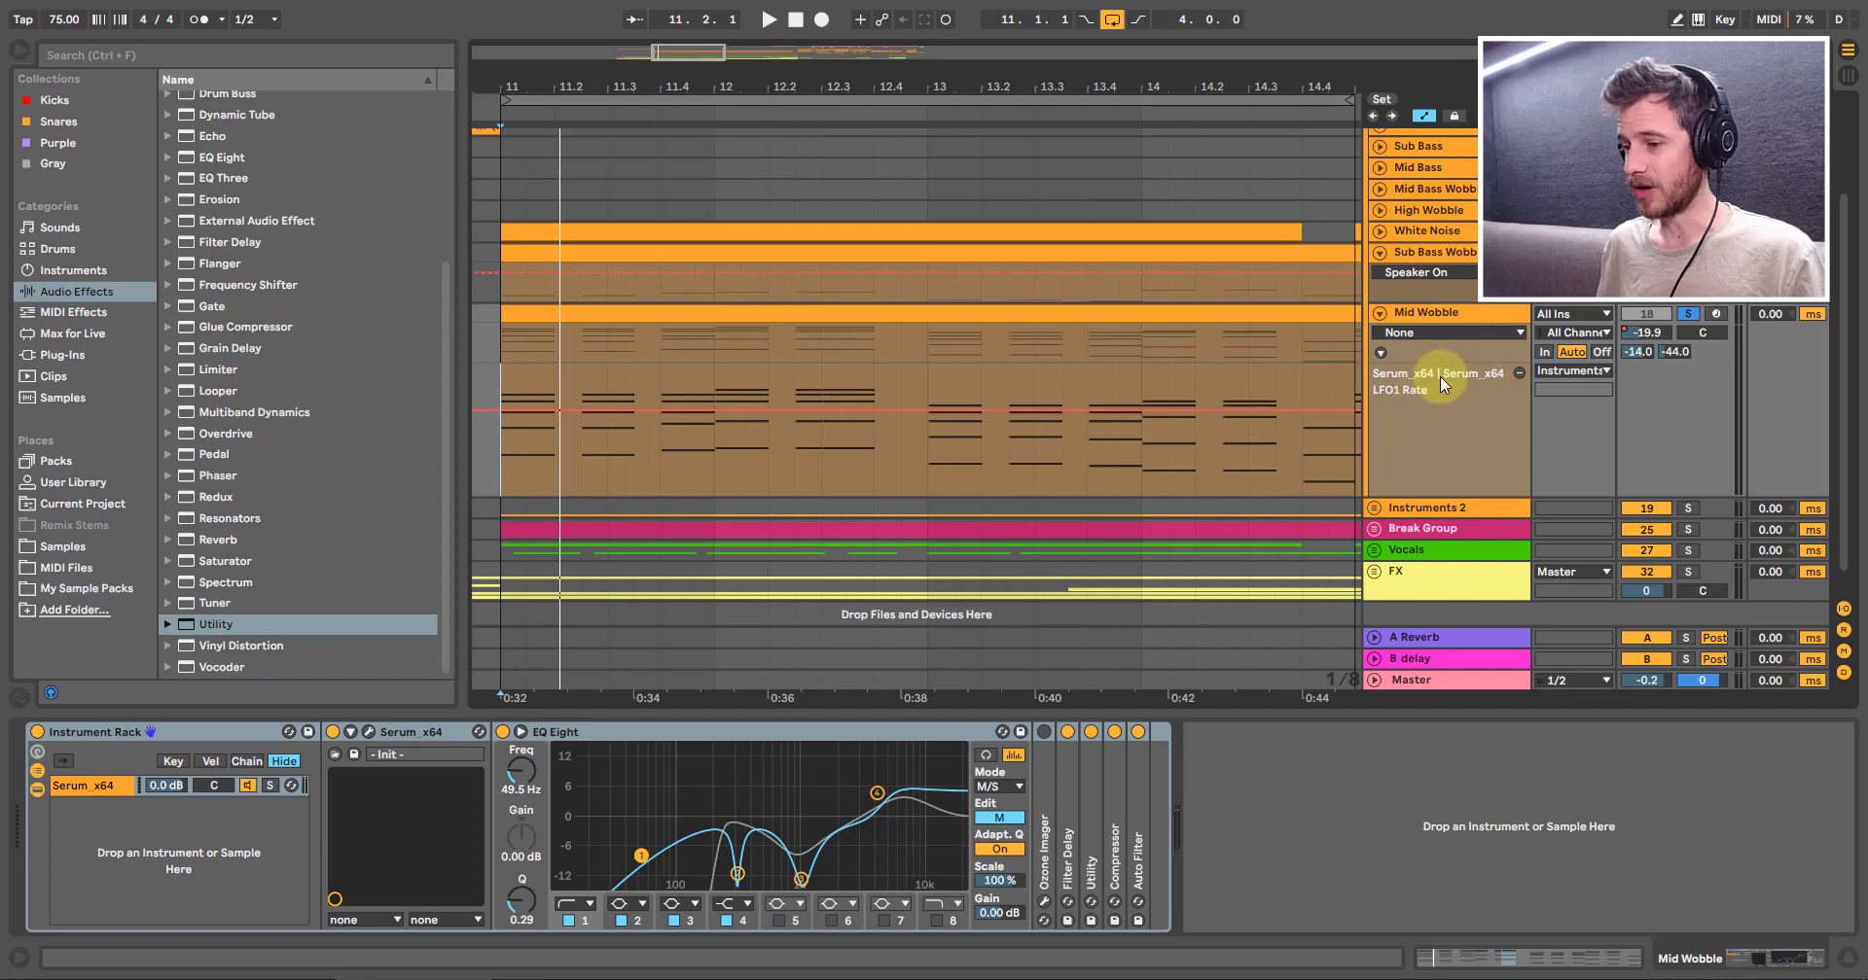
{"action": "left_click", "coordinate": [368, 731]}
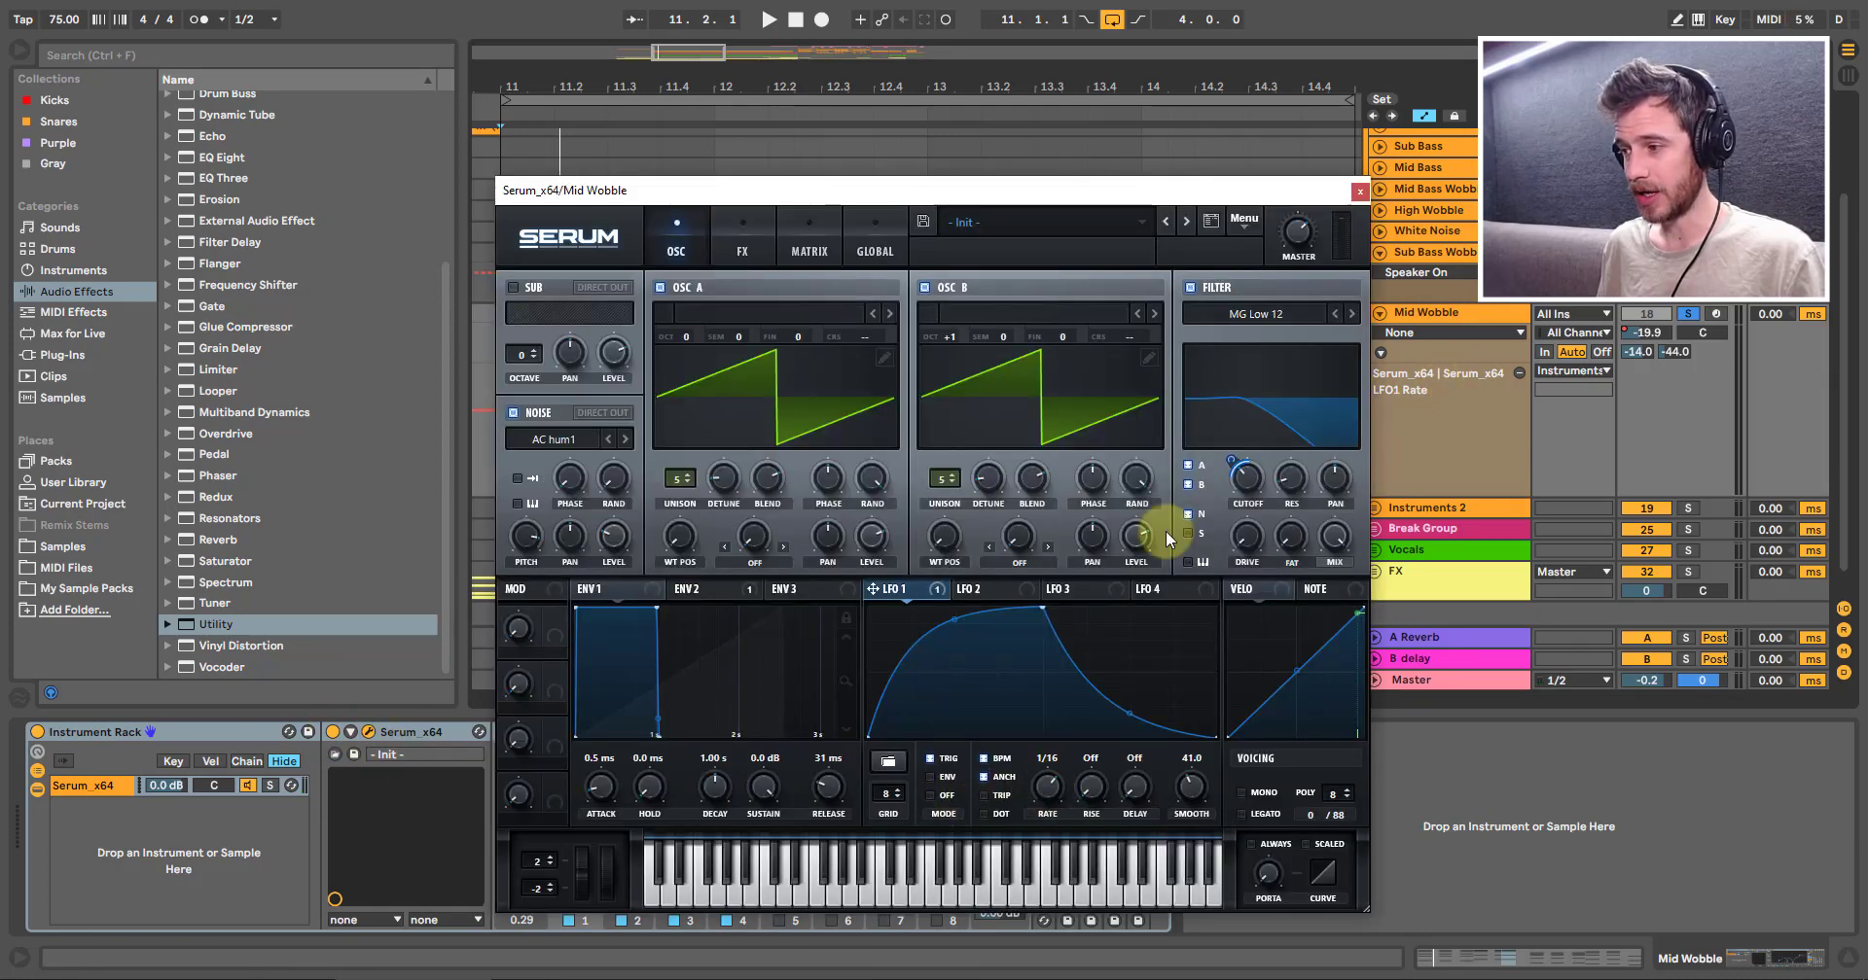
{"action": "left_click", "coordinate": [1360, 191]}
{"action": "key", "text": "space"}
{"action": "key", "text": "space"}
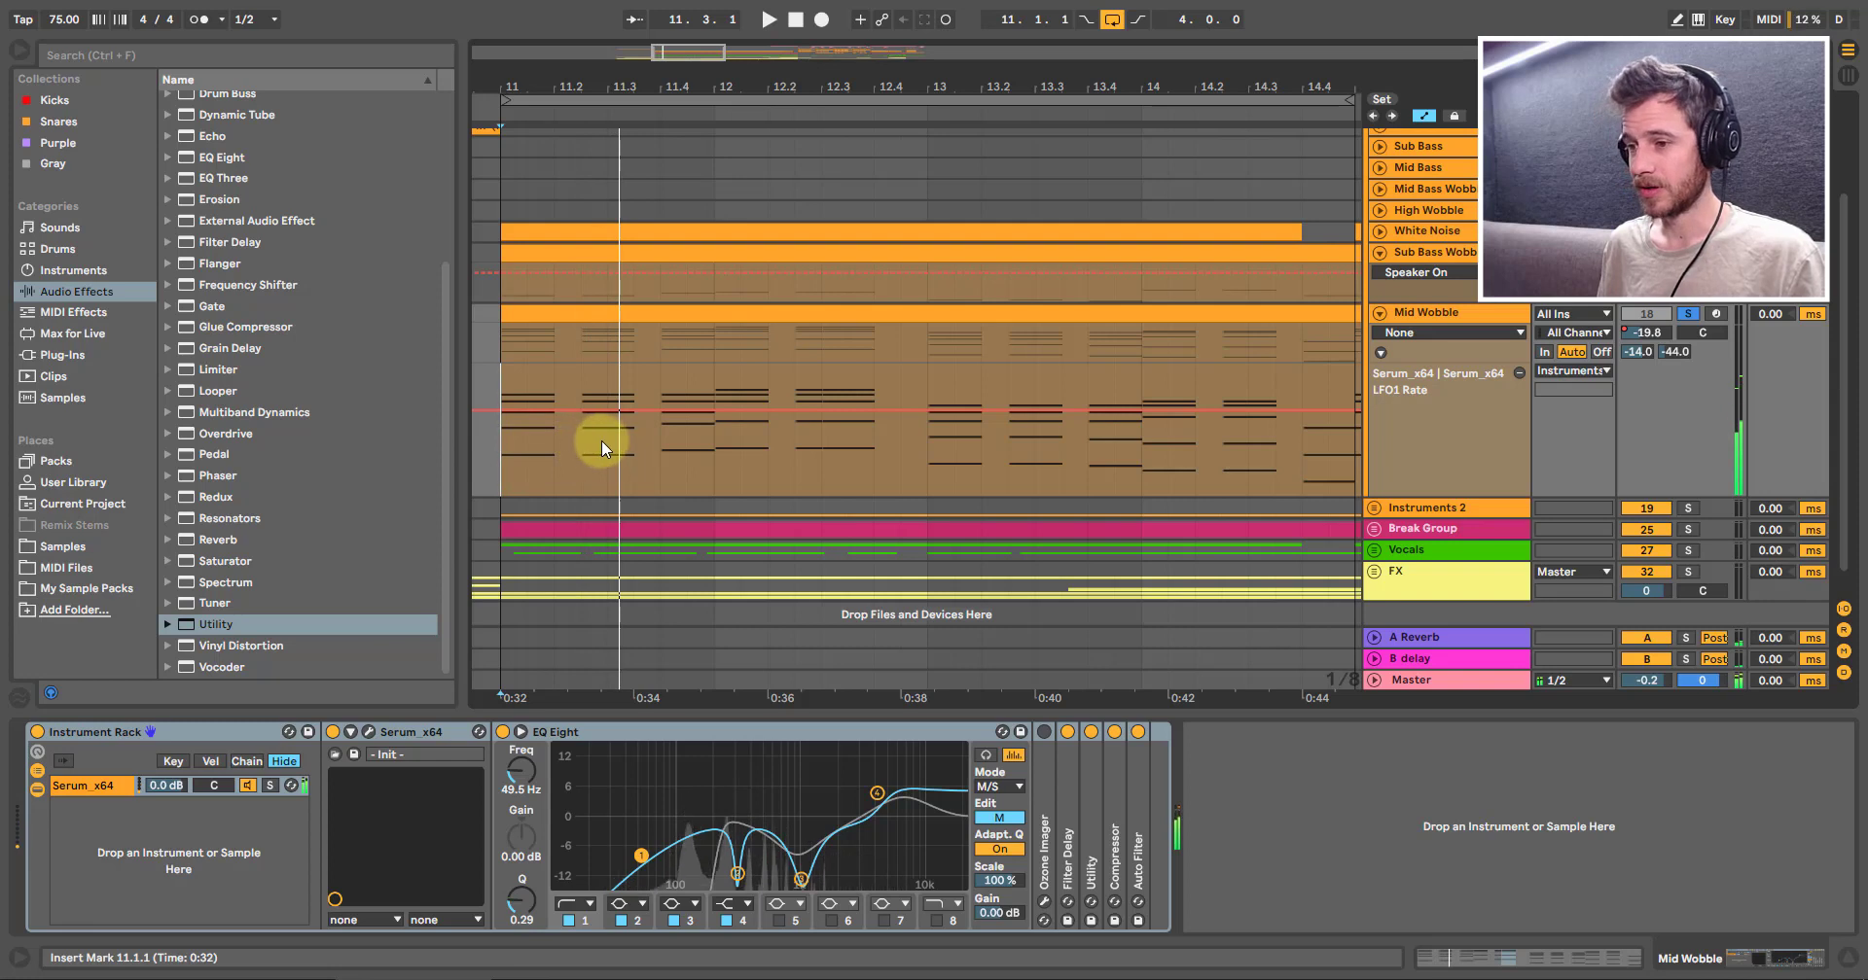
Step: Raise the 11.2.3–11.3.1 LFO1 Rate step to 0.66 and audition it
{"action": "key", "text": "space"}
{"action": "left_click_drag", "start_coordinate": [581, 441], "coordinate": [603, 437]}
{"action": "mouse_move", "coordinate": [603, 426]}
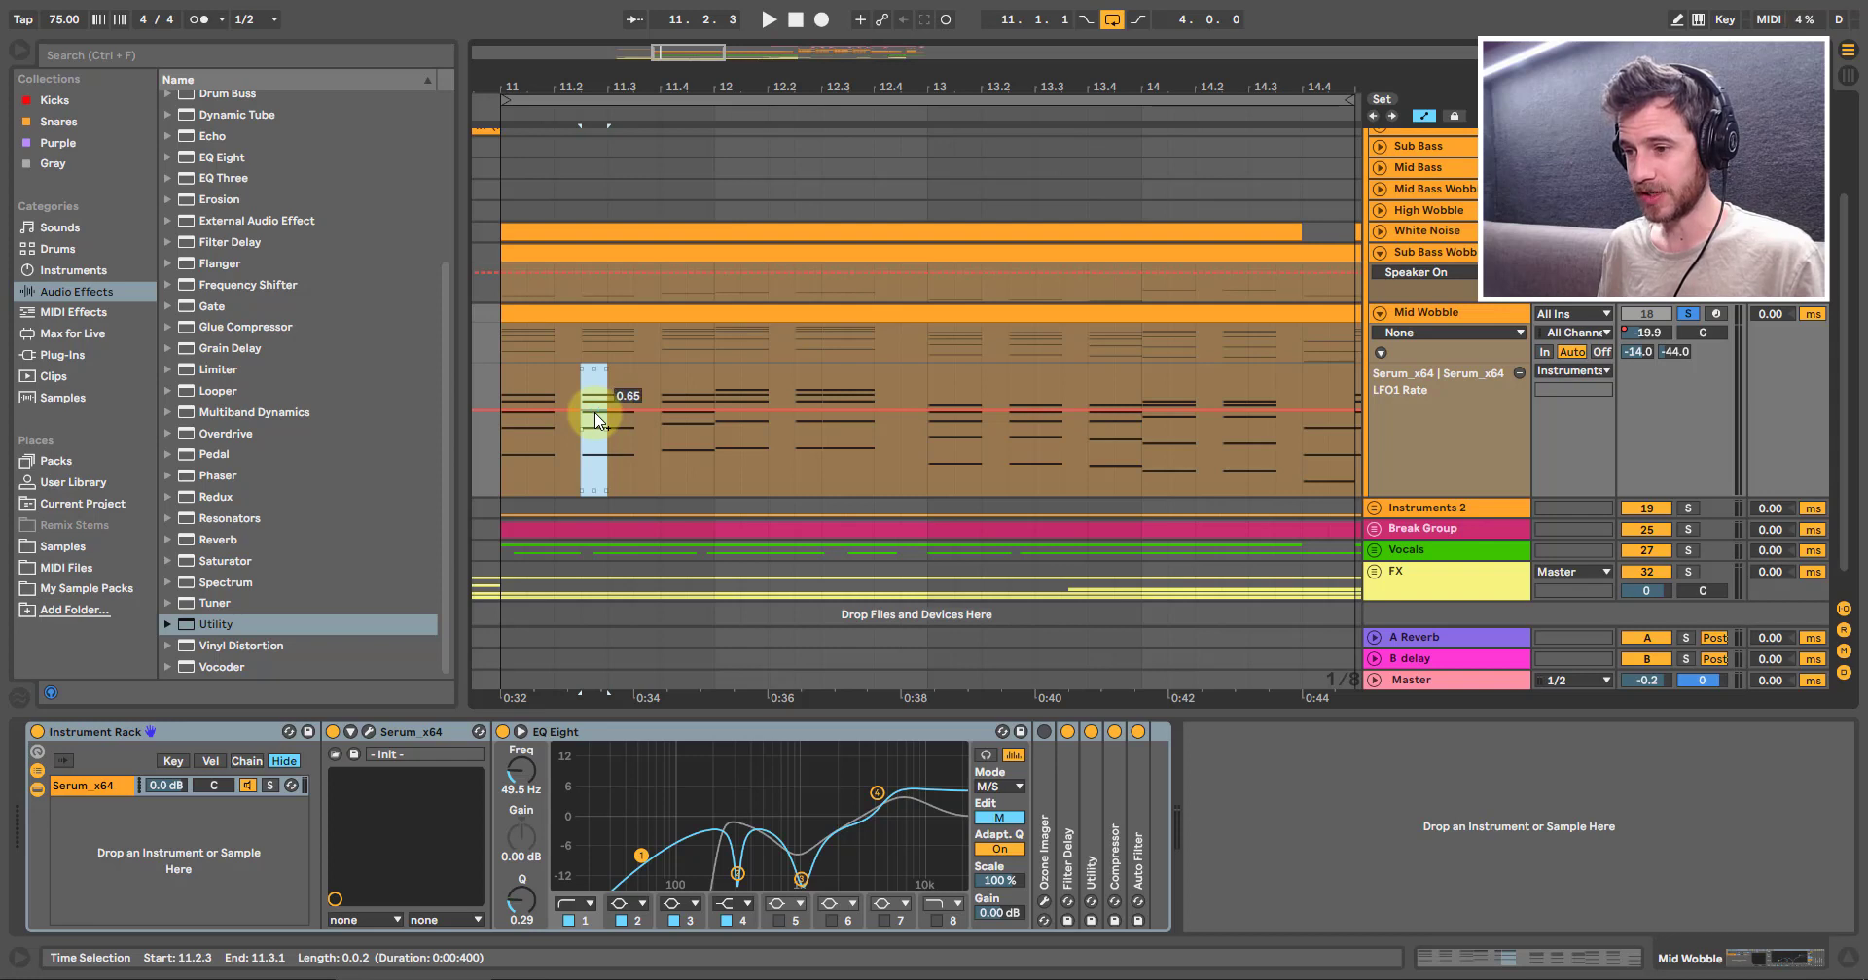
{"action": "left_click_drag", "start_coordinate": [598, 422], "coordinate": [595, 412]}
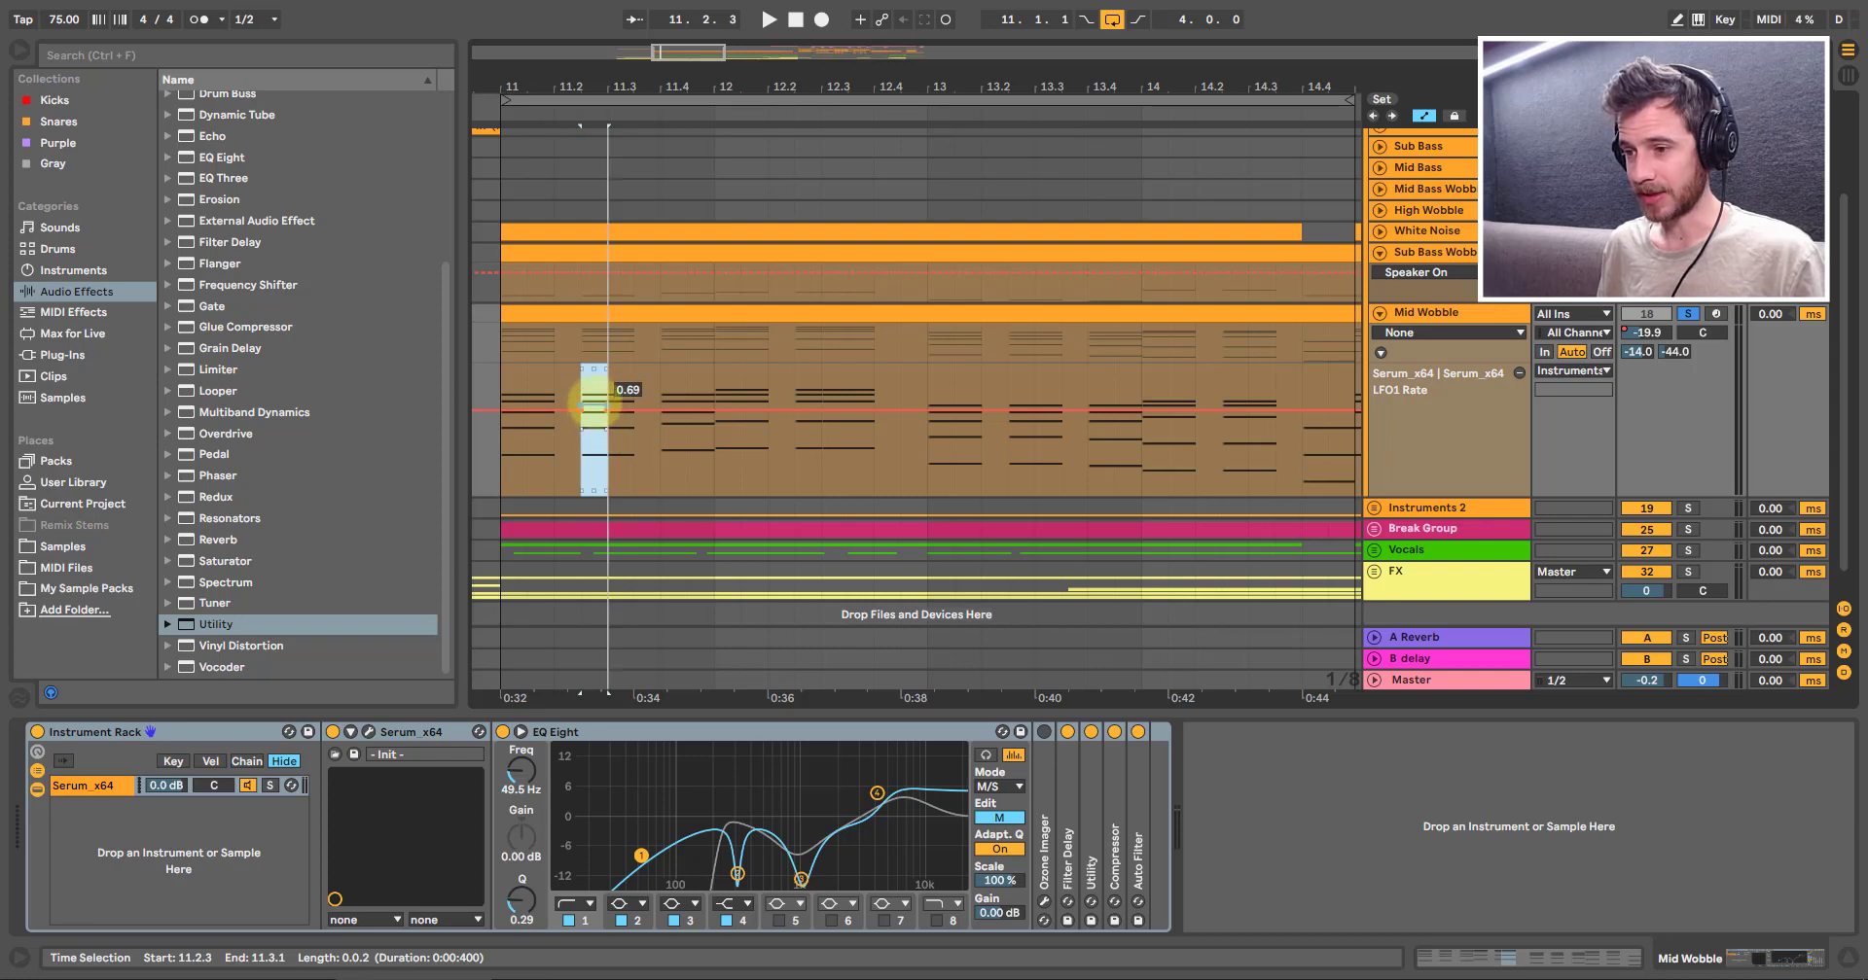
{"action": "left_click", "coordinate": [577, 463]}
{"action": "key", "text": "space"}
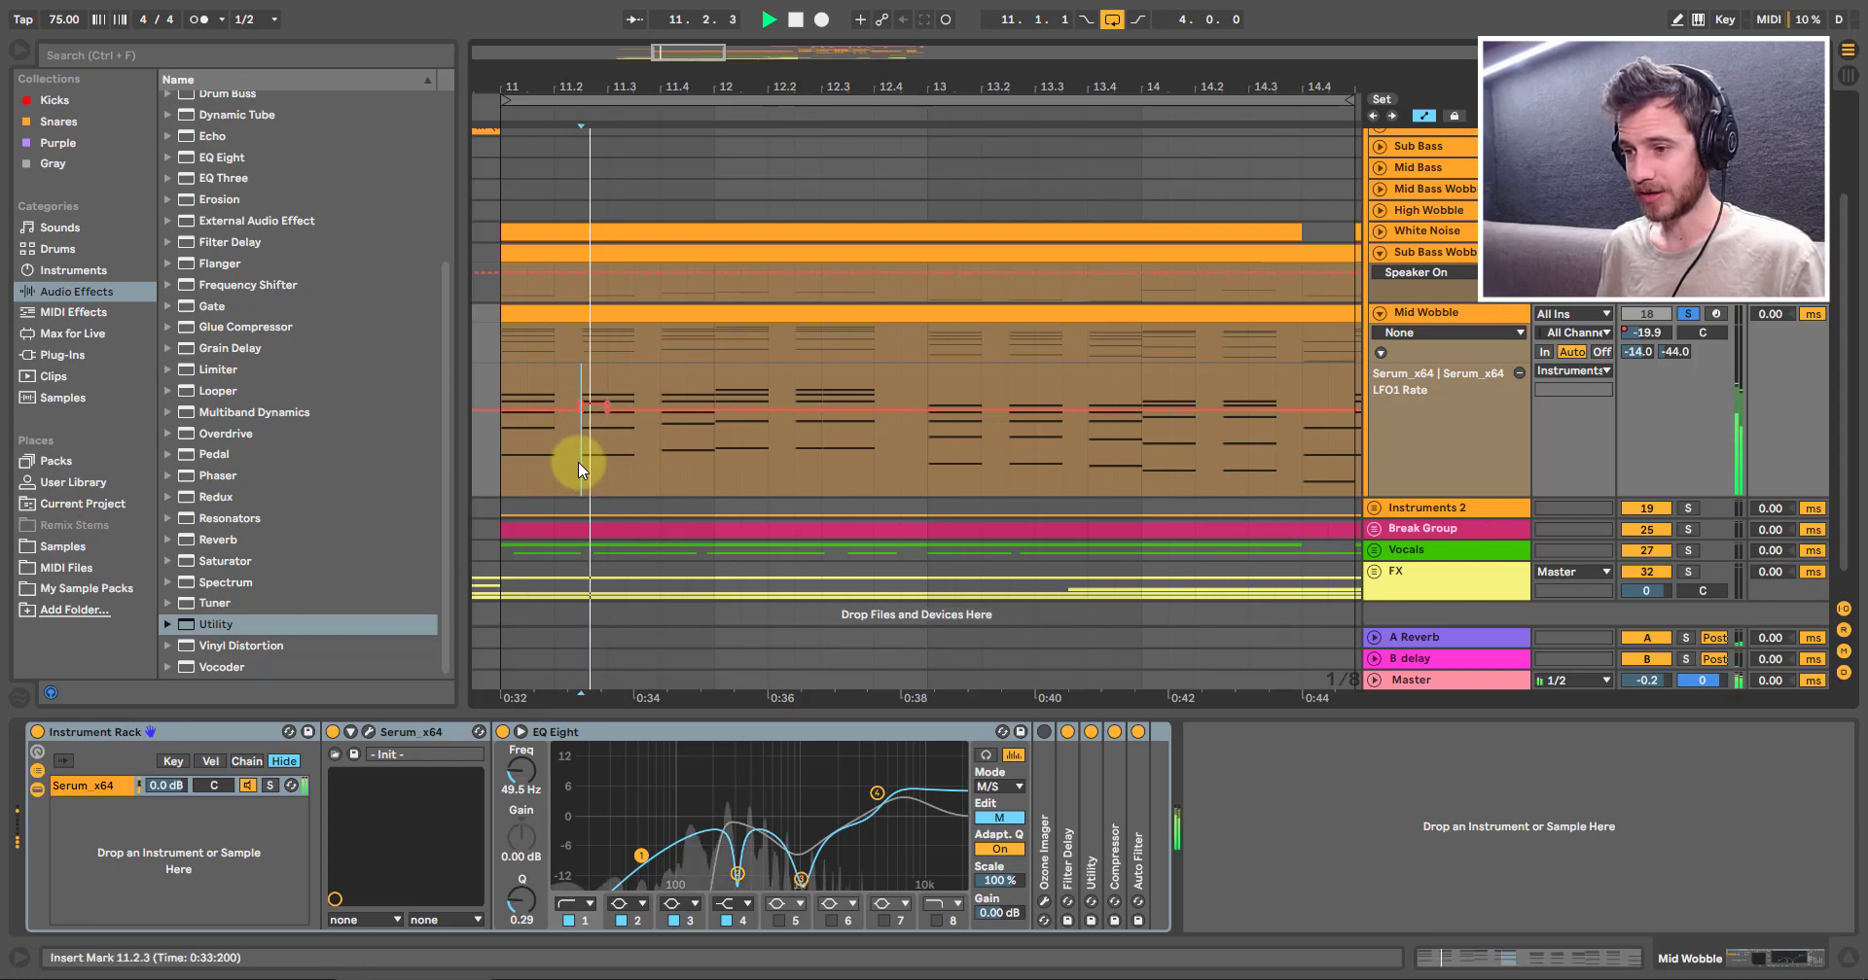
{"action": "left_click", "coordinate": [504, 453]}
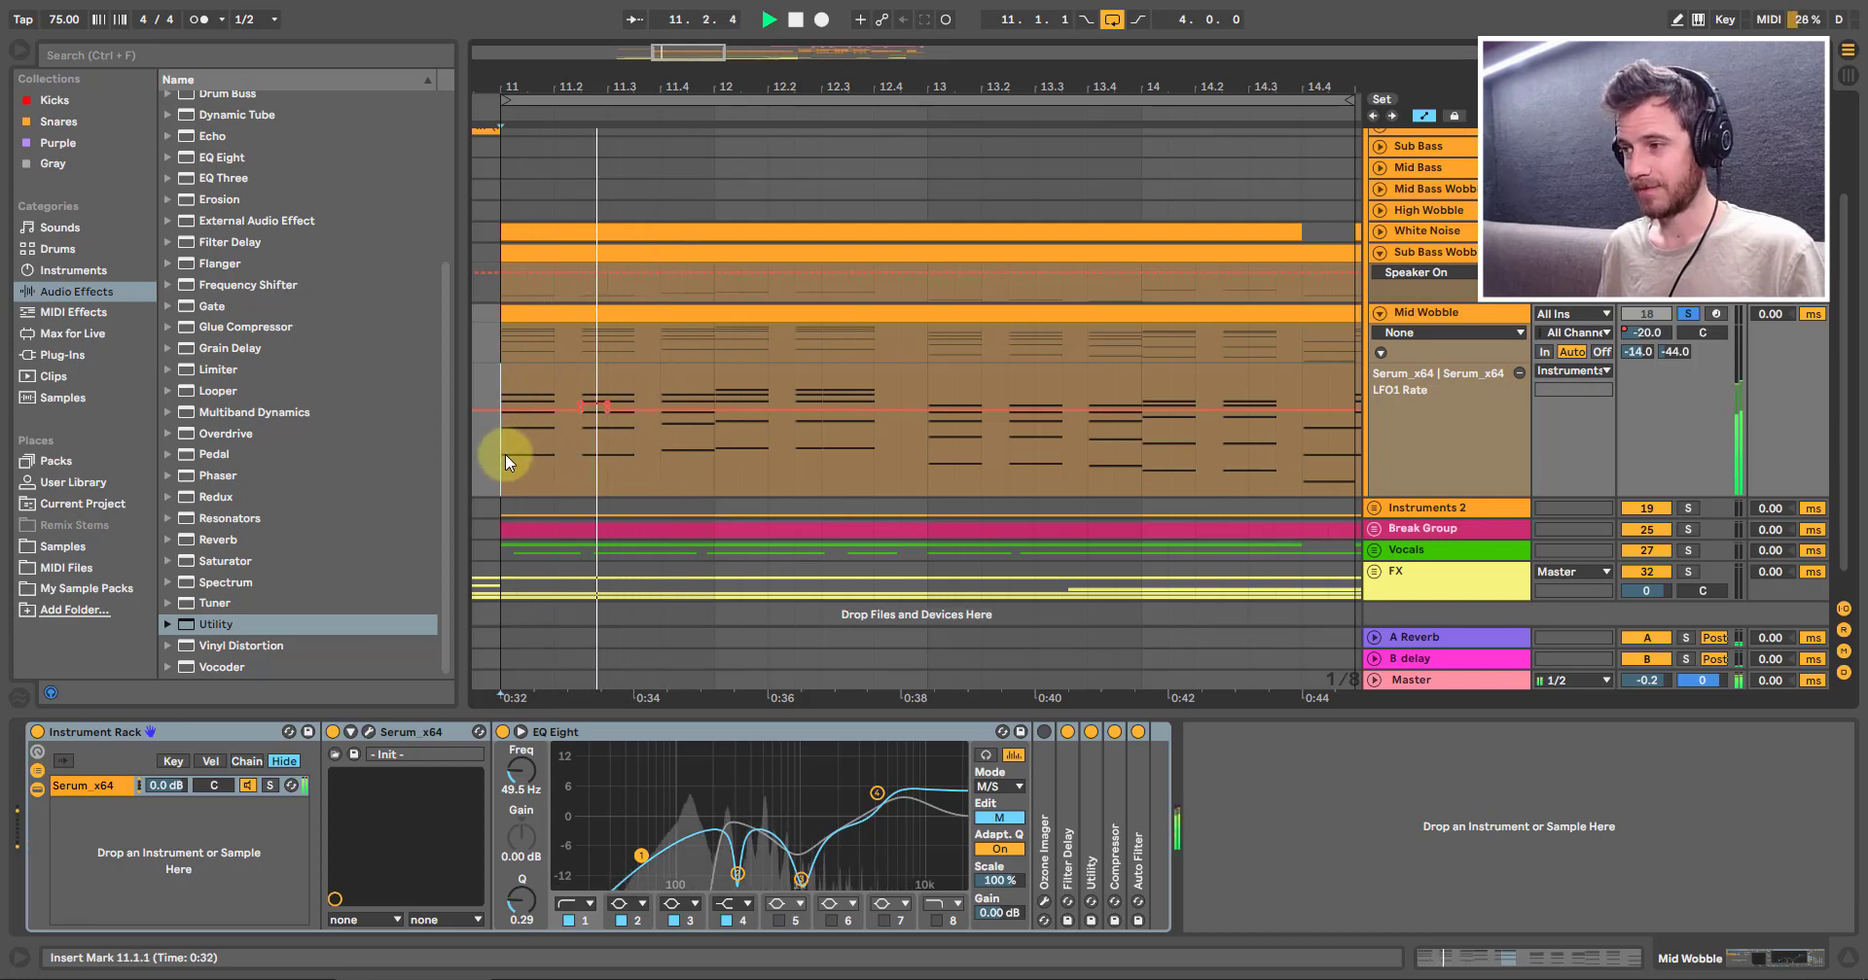
{"action": "key", "text": "space"}
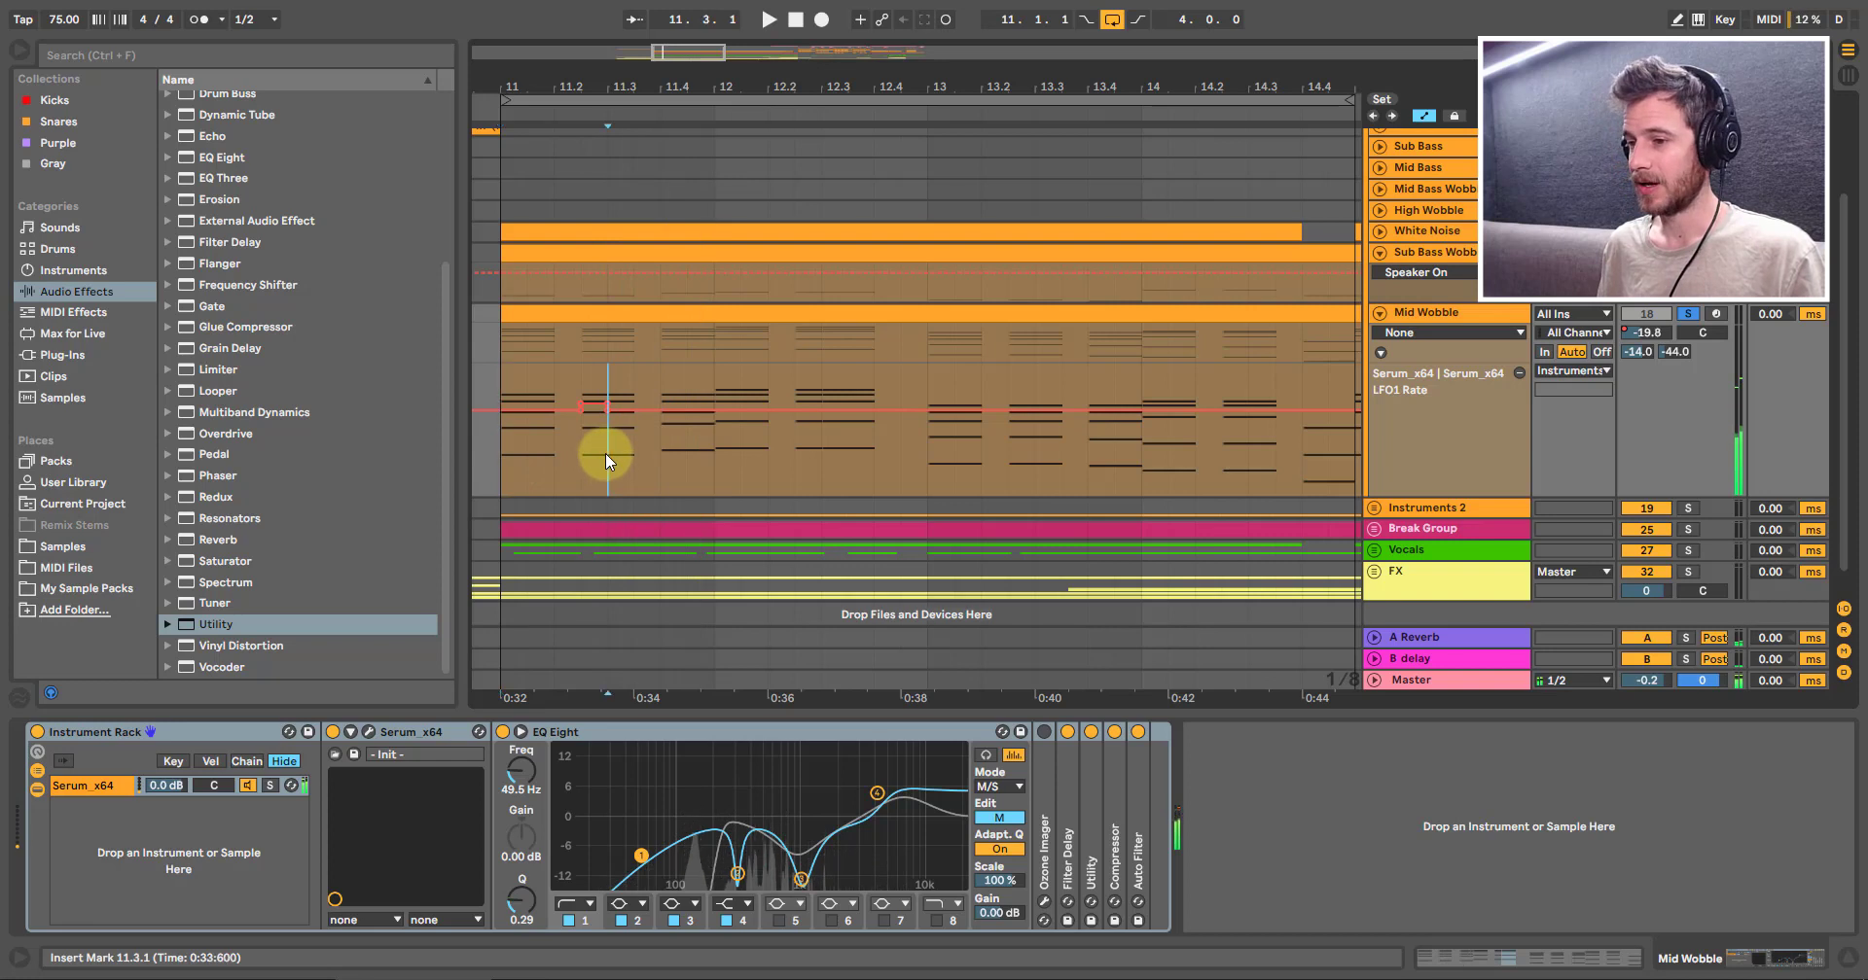
Step: Copy that automation step to 11.4.1 and audition from bar 11
{"action": "left_click_drag", "start_coordinate": [605, 452], "coordinate": [590, 461]}
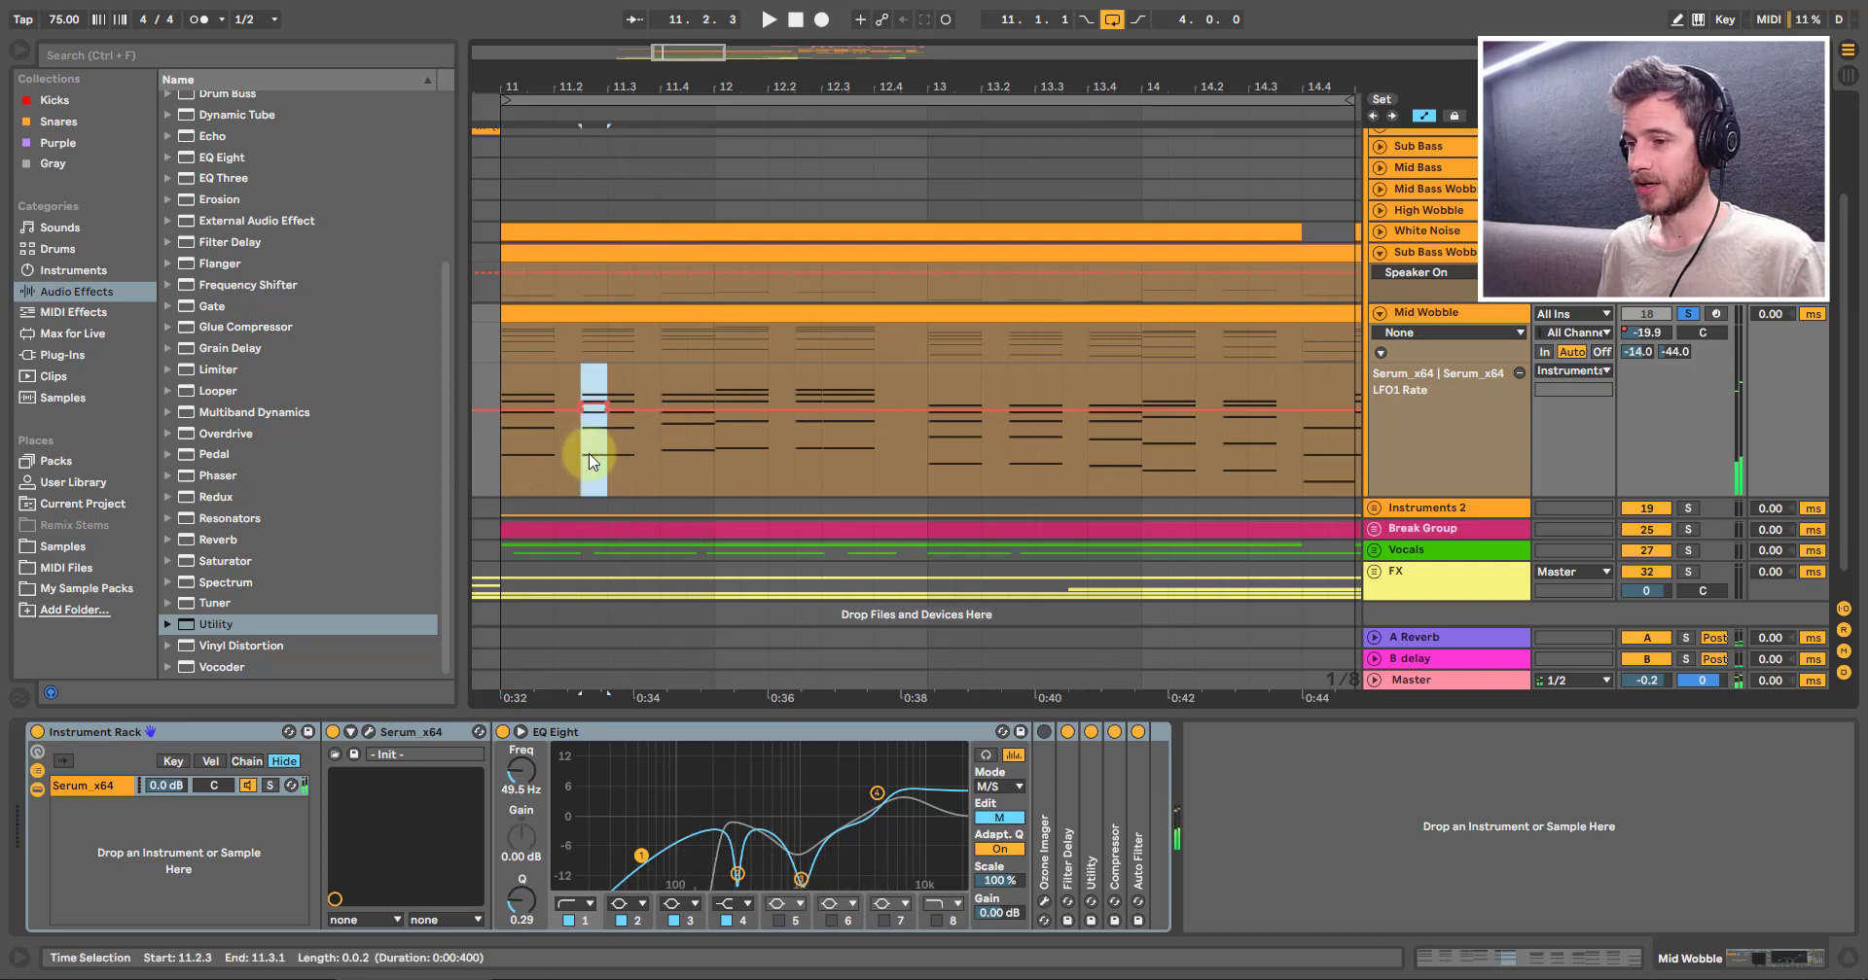
{"action": "key", "text": "ctrl+c"}
{"action": "left_click", "coordinate": [662, 454]}
{"action": "key", "text": "ctrl+v"}
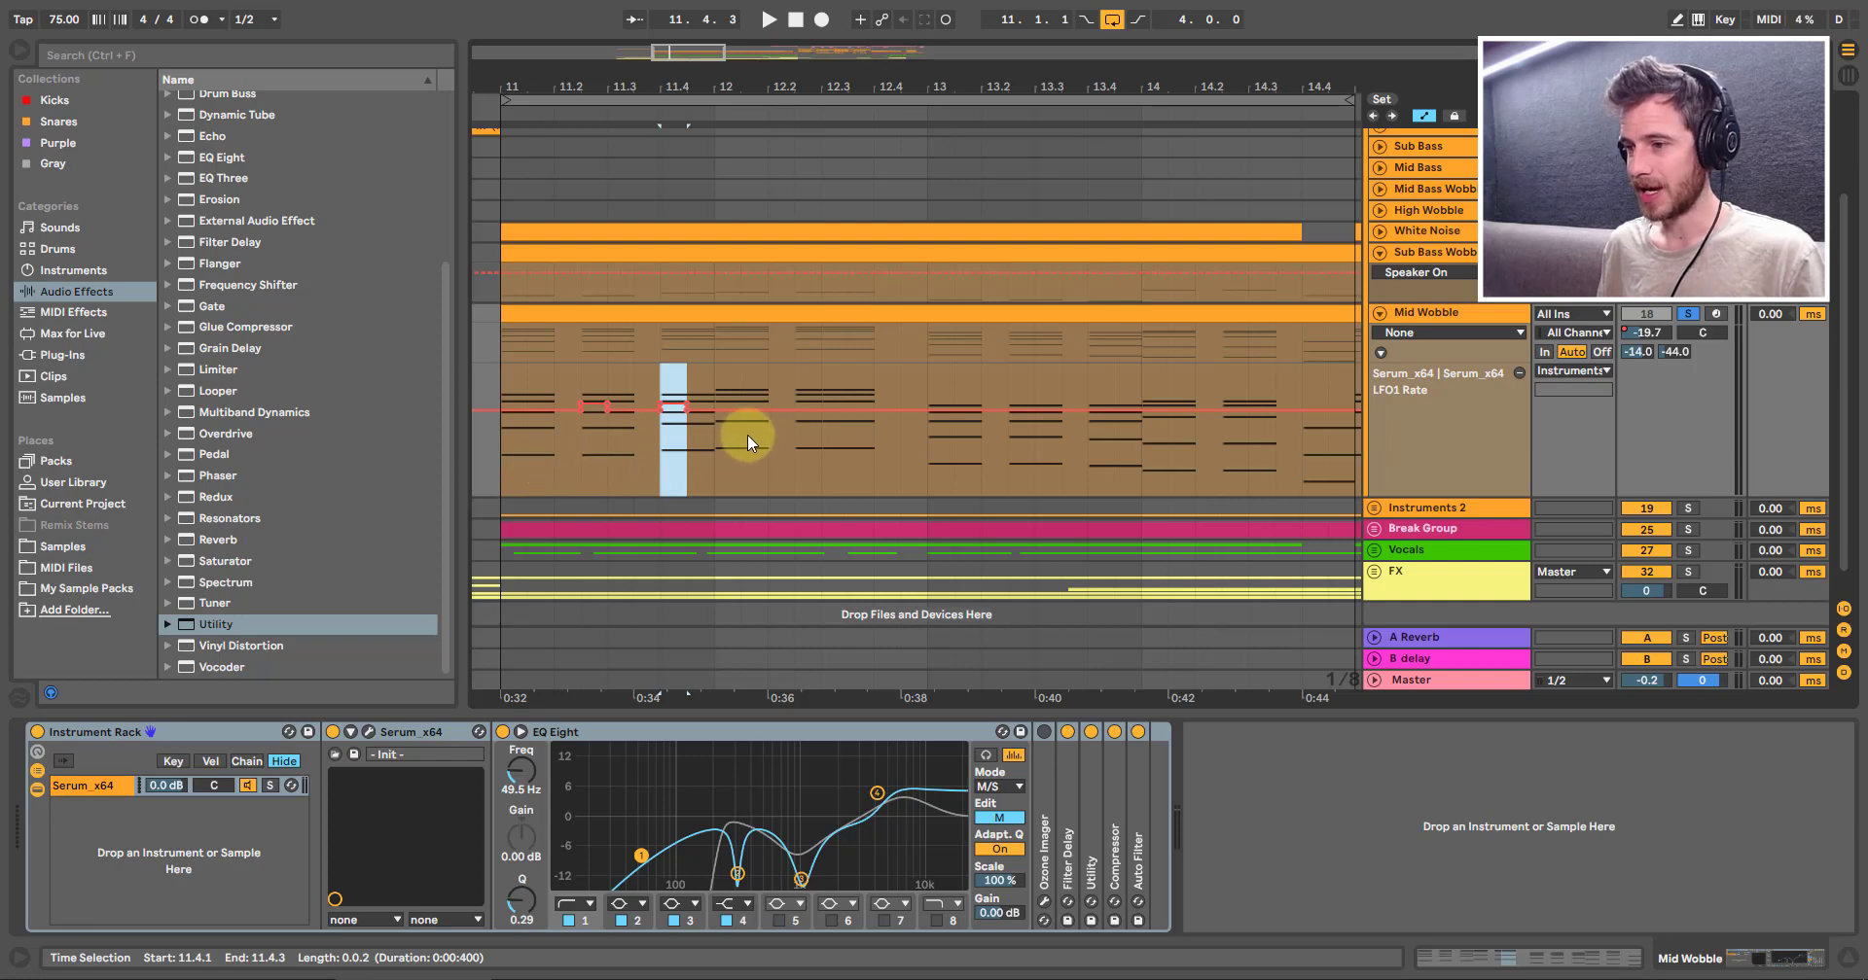
{"action": "left_click", "coordinate": [503, 450]}
{"action": "key", "text": "space"}
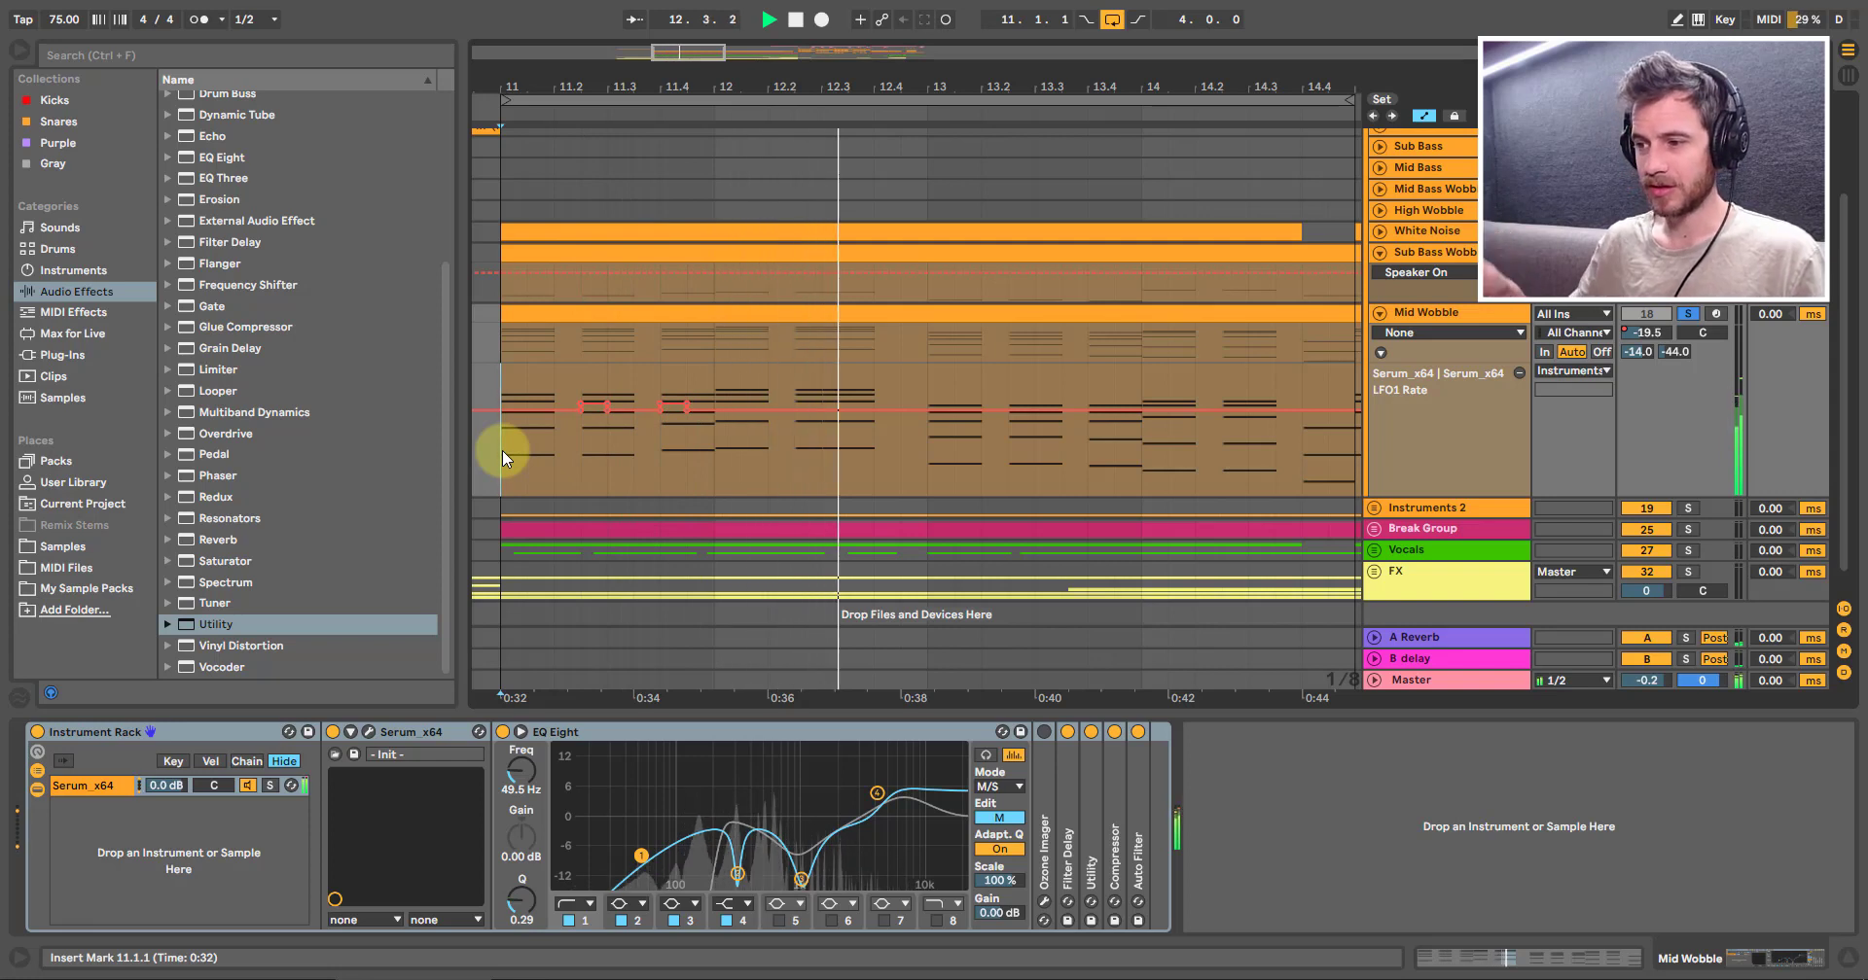
{"action": "key", "text": "space"}
Step: Lower an automation step in bar 12 and play back the edited pattern
{"action": "left_click", "coordinate": [796, 475]}
{"action": "left_click_drag", "start_coordinate": [802, 472], "coordinate": [873, 428]}
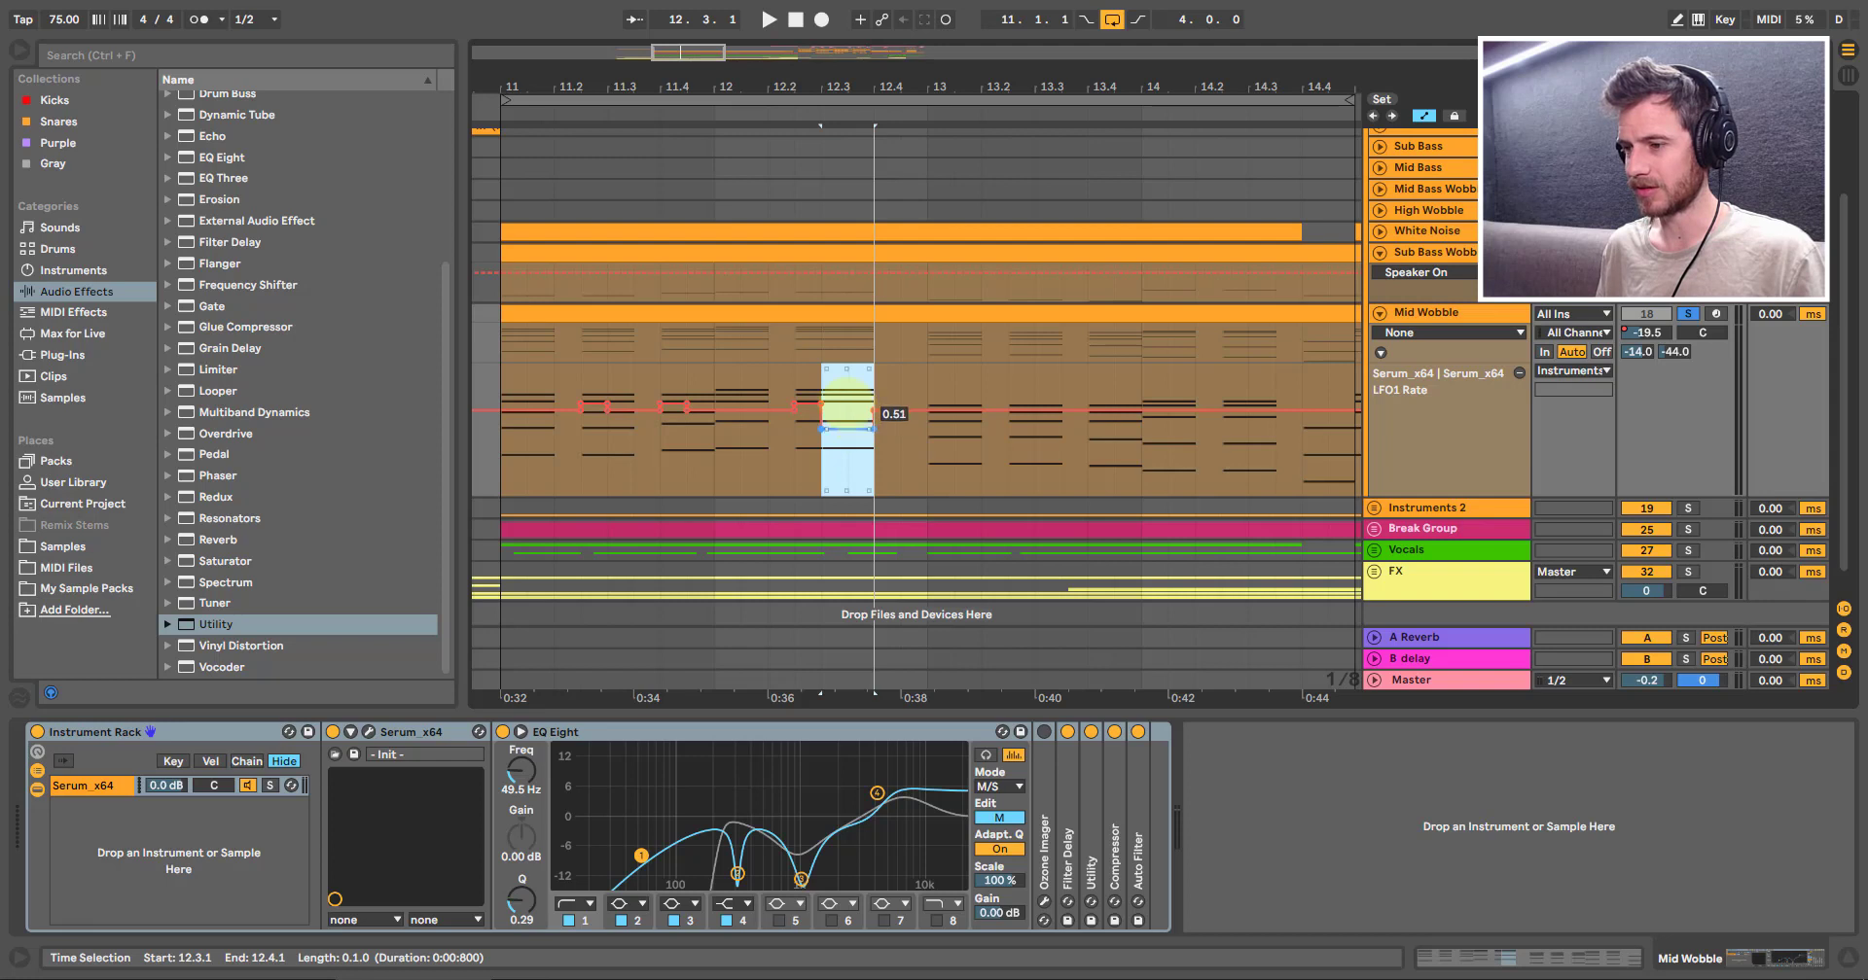
{"action": "left_click", "coordinate": [500, 446]}
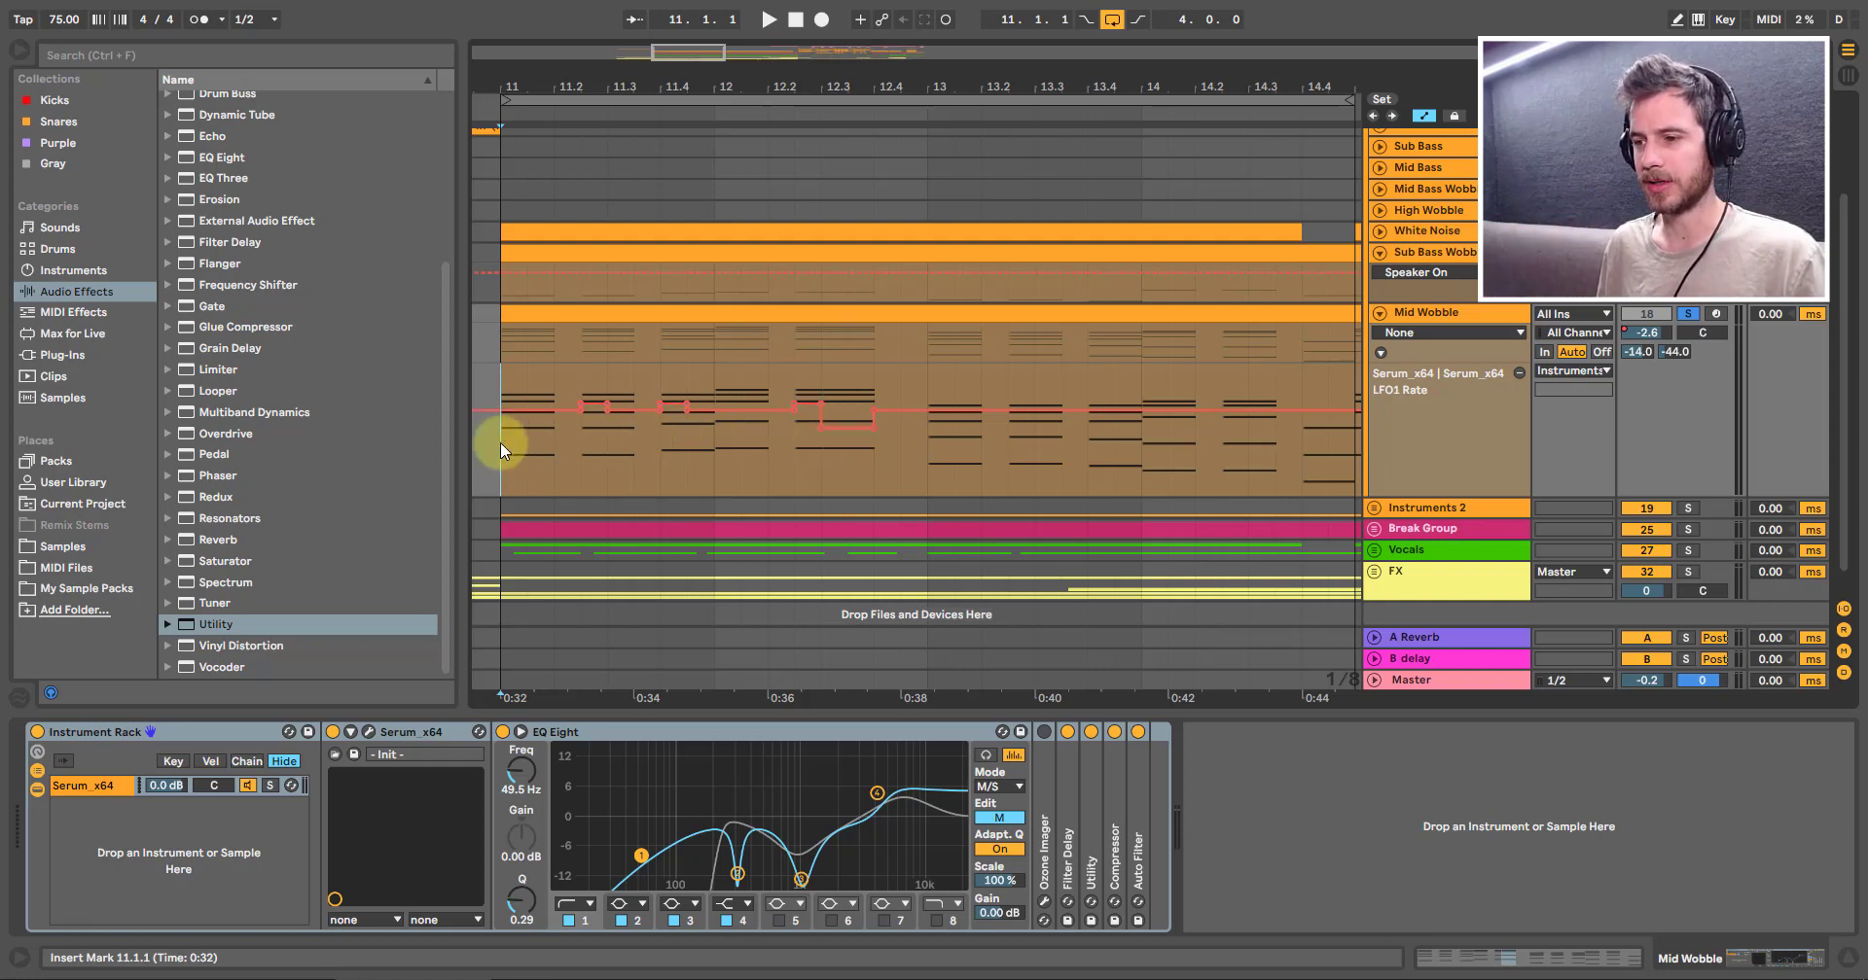
{"action": "key", "text": "space"}
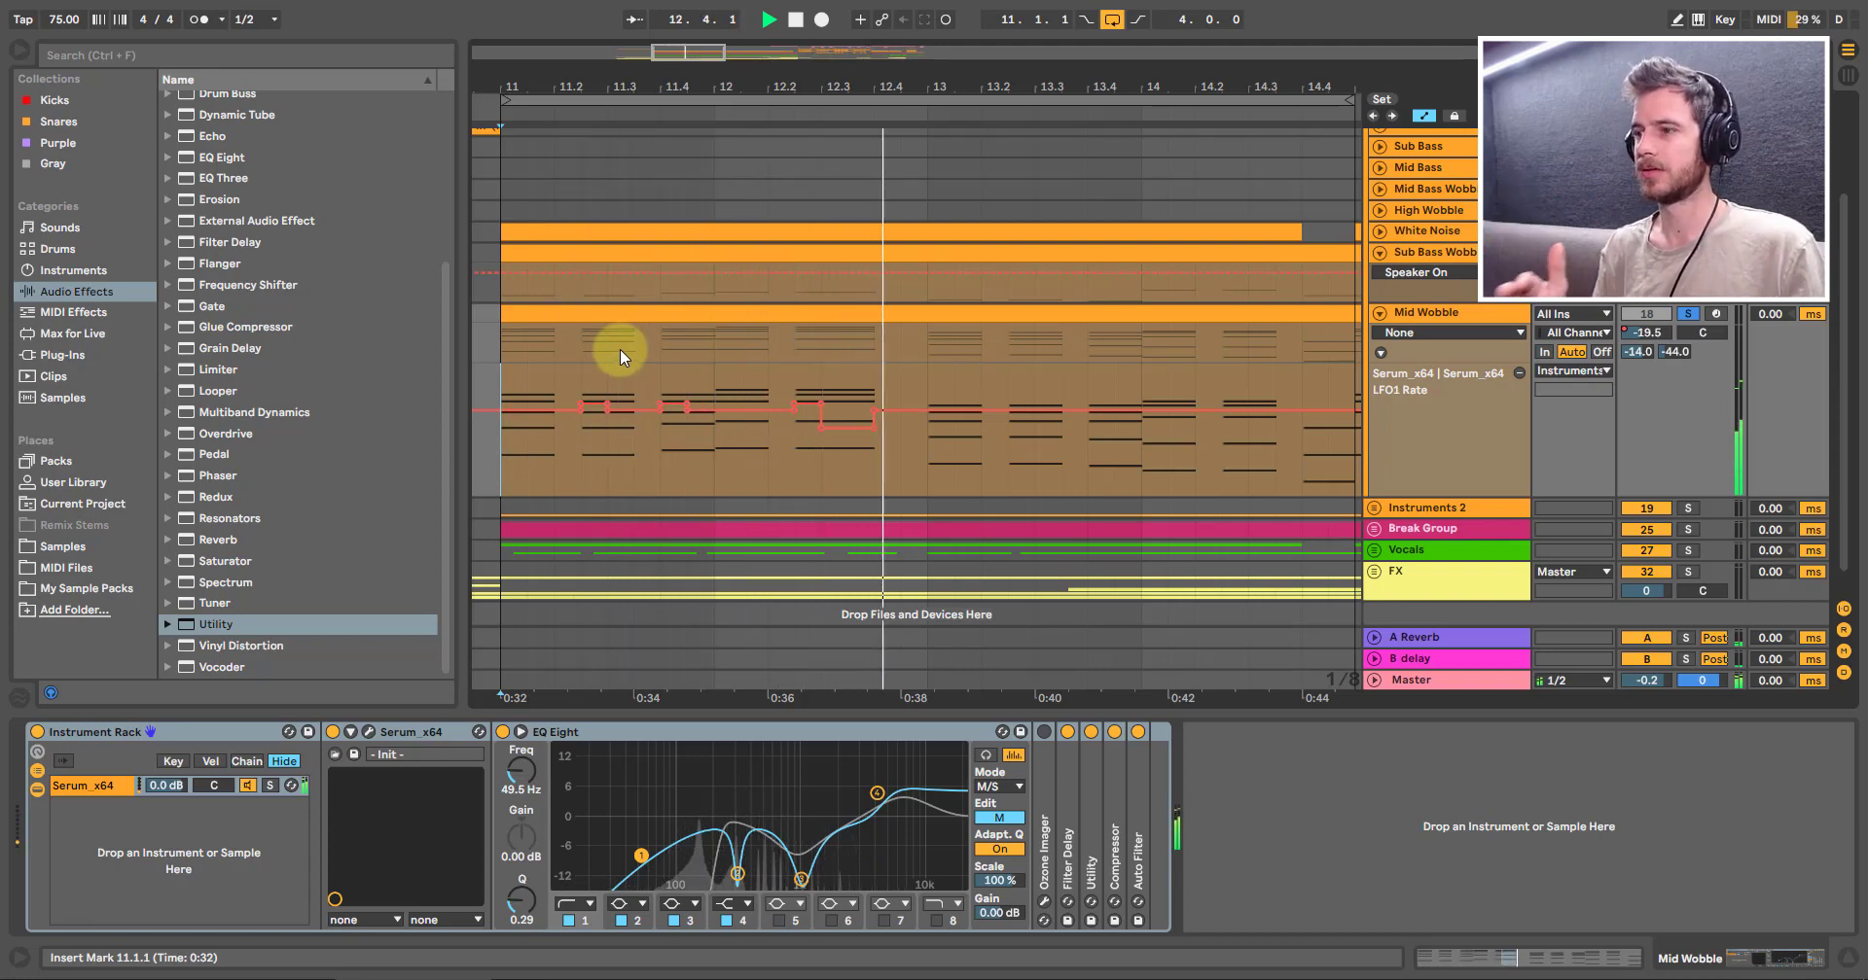
{"action": "key", "text": "space"}
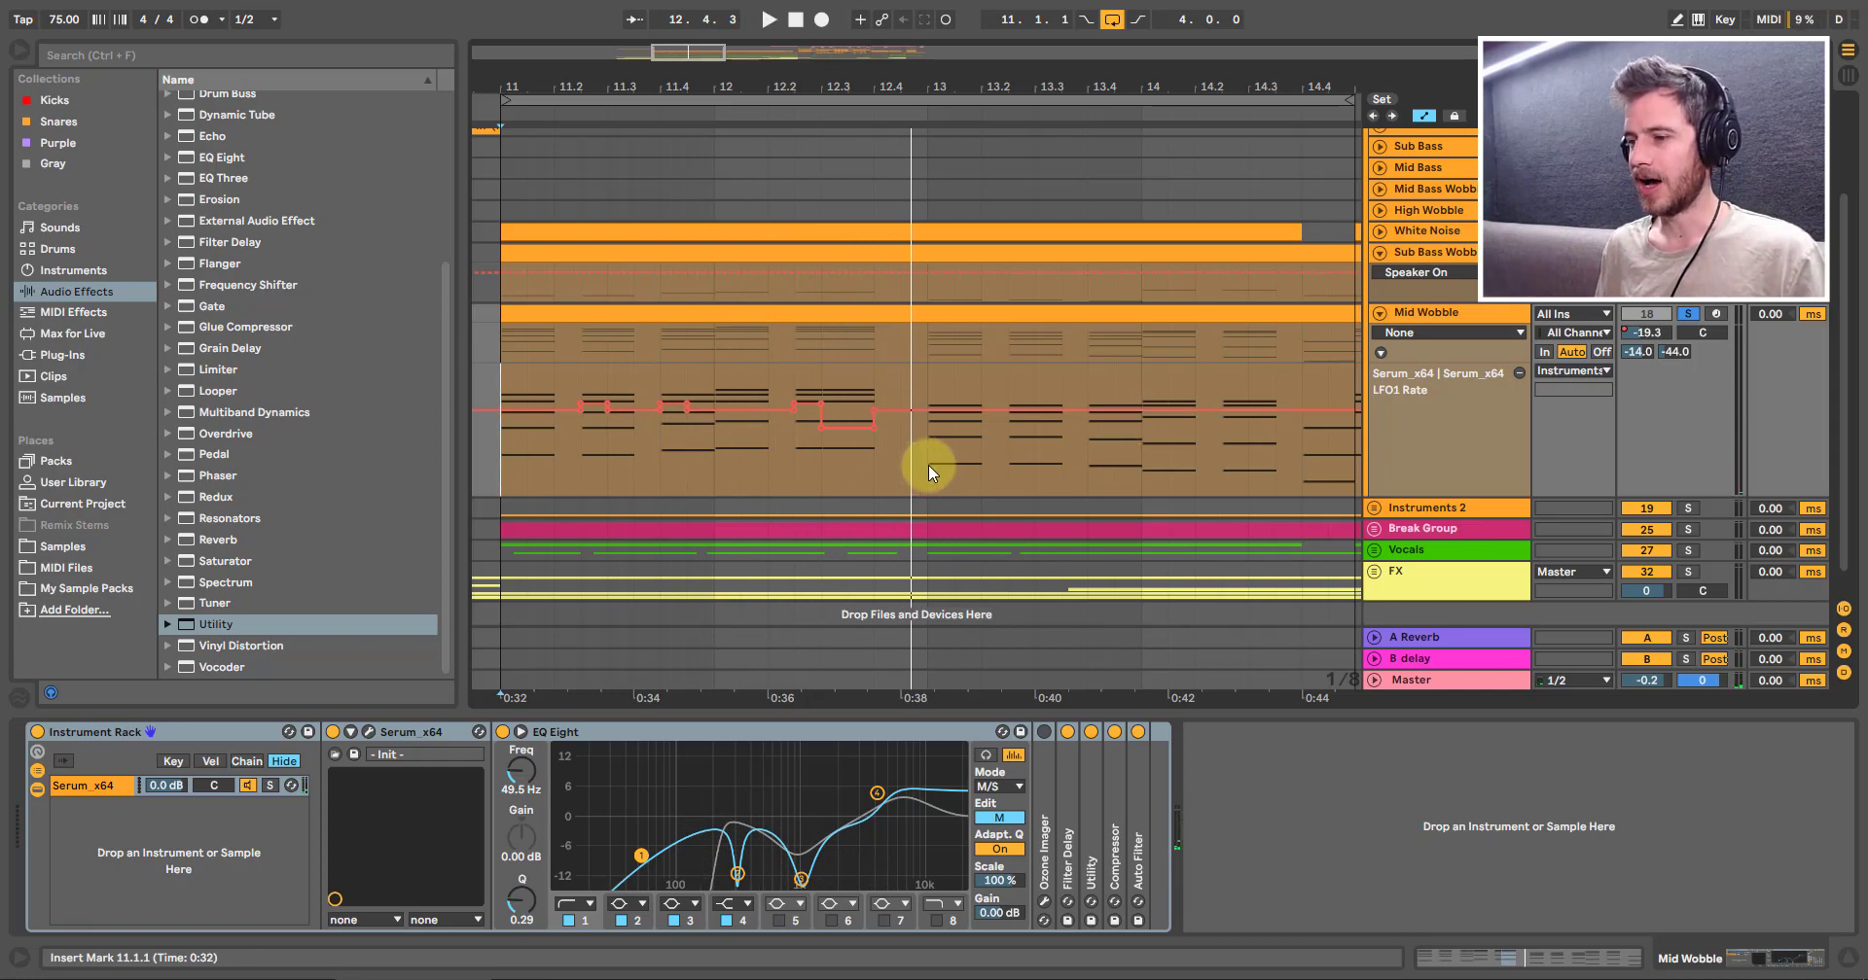
{"action": "scroll", "coordinate": [885, 88], "scroll_direction": "right", "scroll_amount": 2}
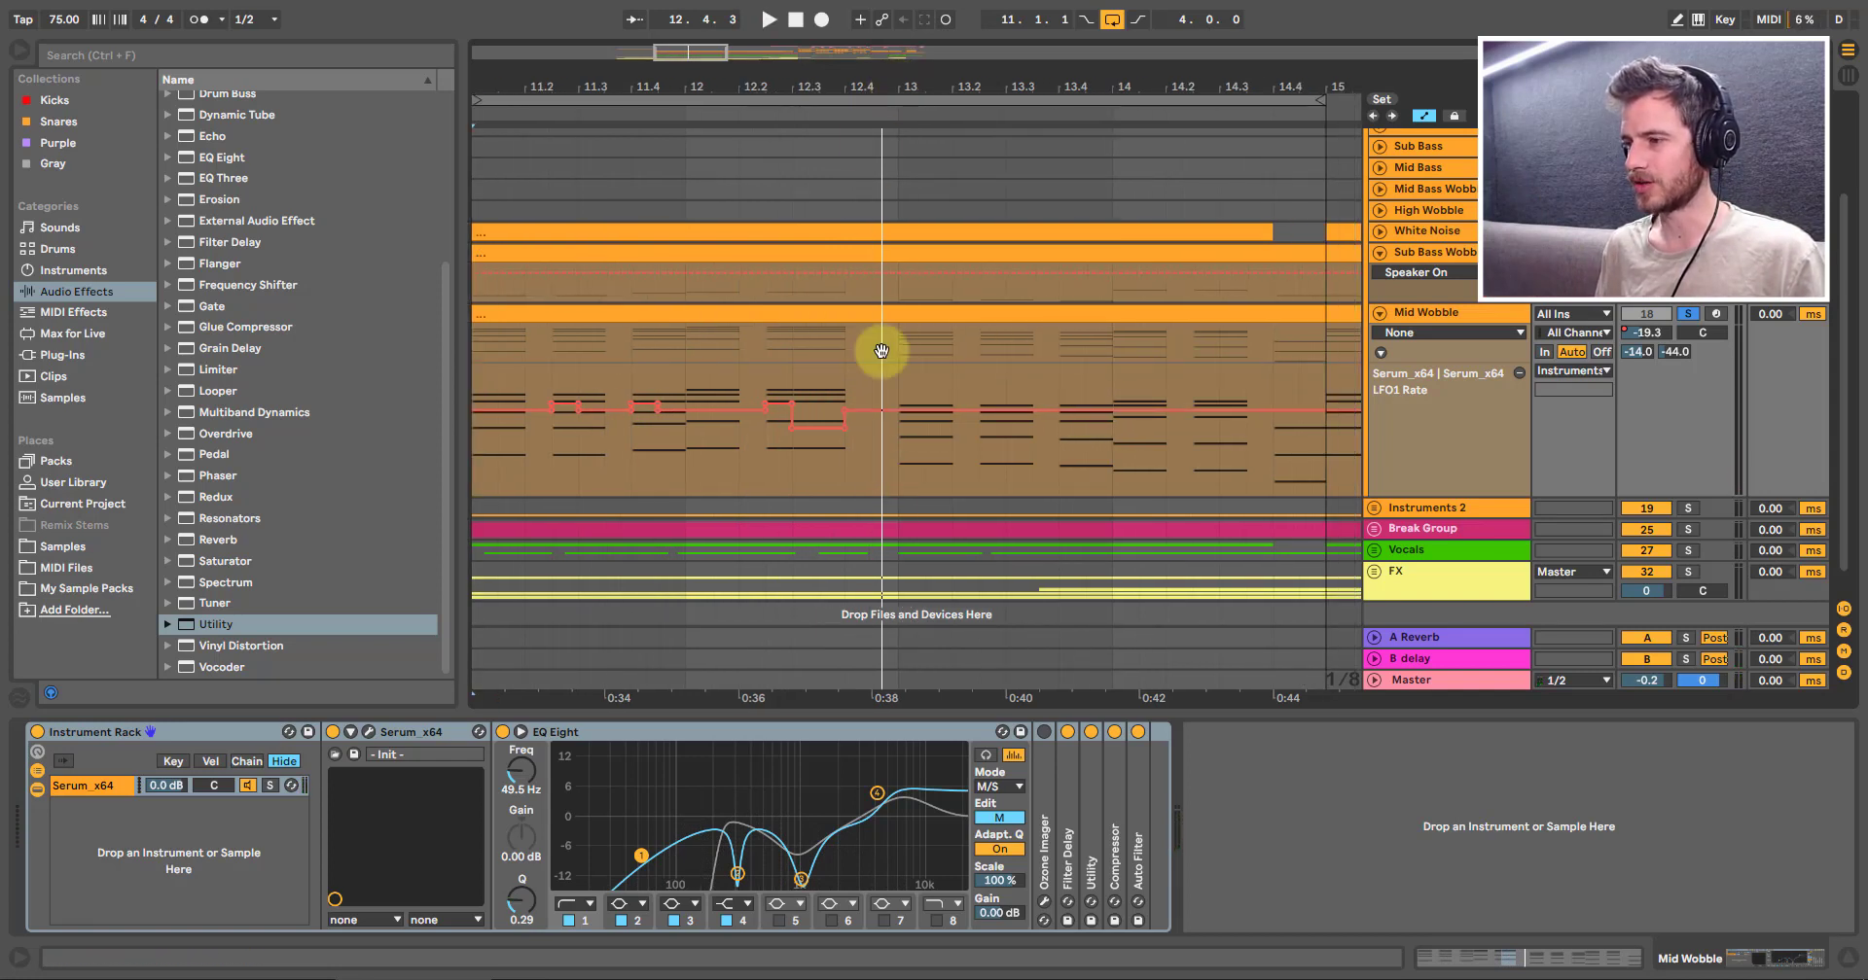
{"action": "scroll", "coordinate": [897, 202], "scroll_direction": "left", "scroll_amount": 2}
Step: Duplicate the bars 11–13 LFO1 Rate automation into bars 13–15 and play from bar 13
{"action": "left_click_drag", "start_coordinate": [911, 451], "coordinate": [515, 462]}
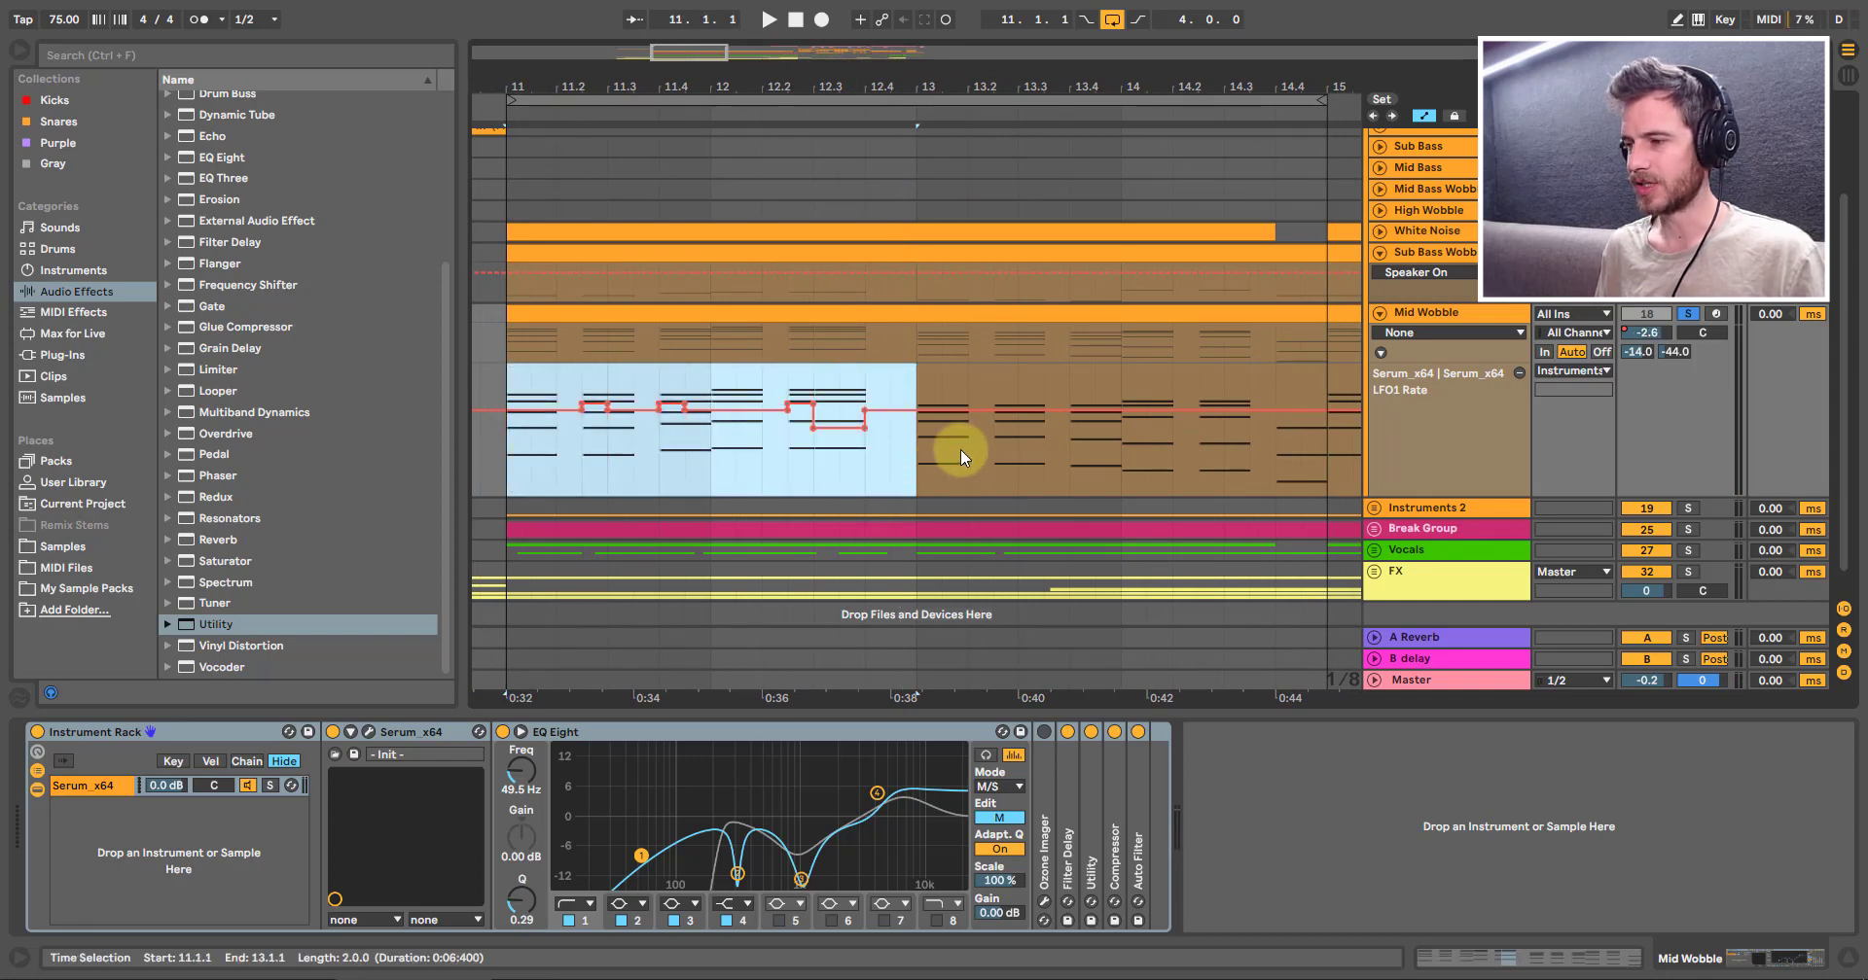
{"action": "key", "text": "ctrl+d"}
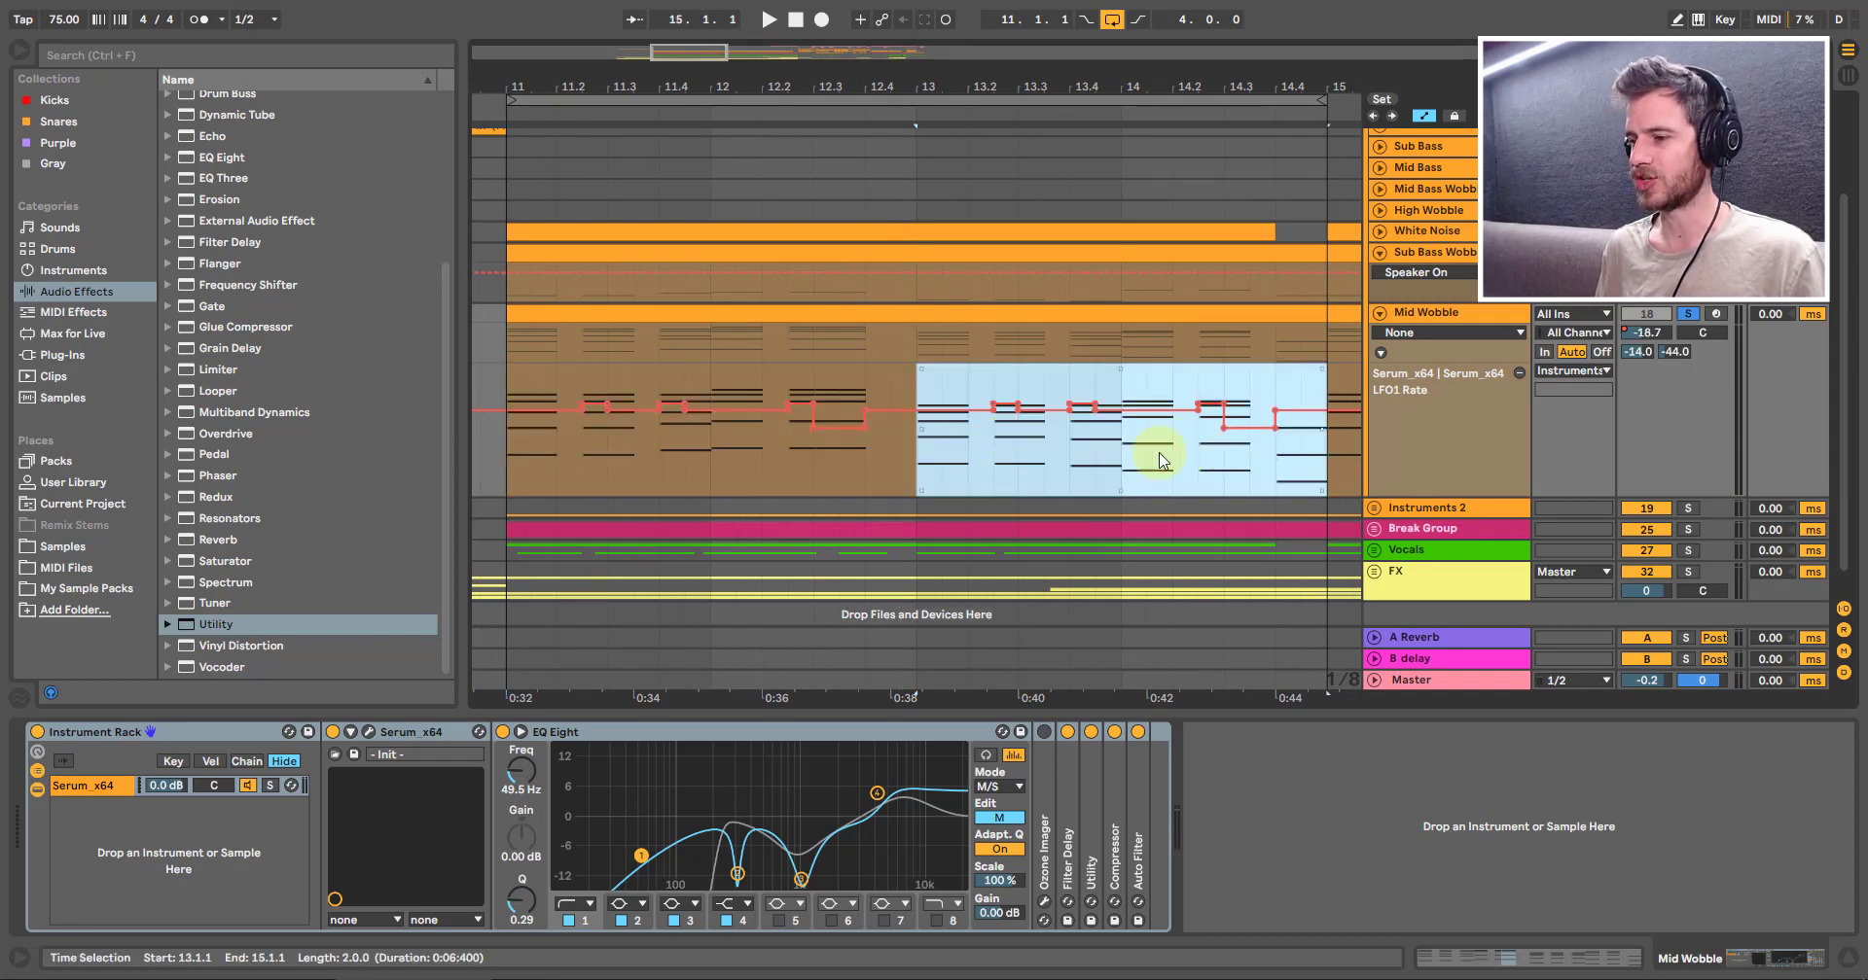
{"action": "left_click", "coordinate": [1158, 459]}
{"action": "left_click", "coordinate": [930, 438]}
{"action": "key", "text": "space"}
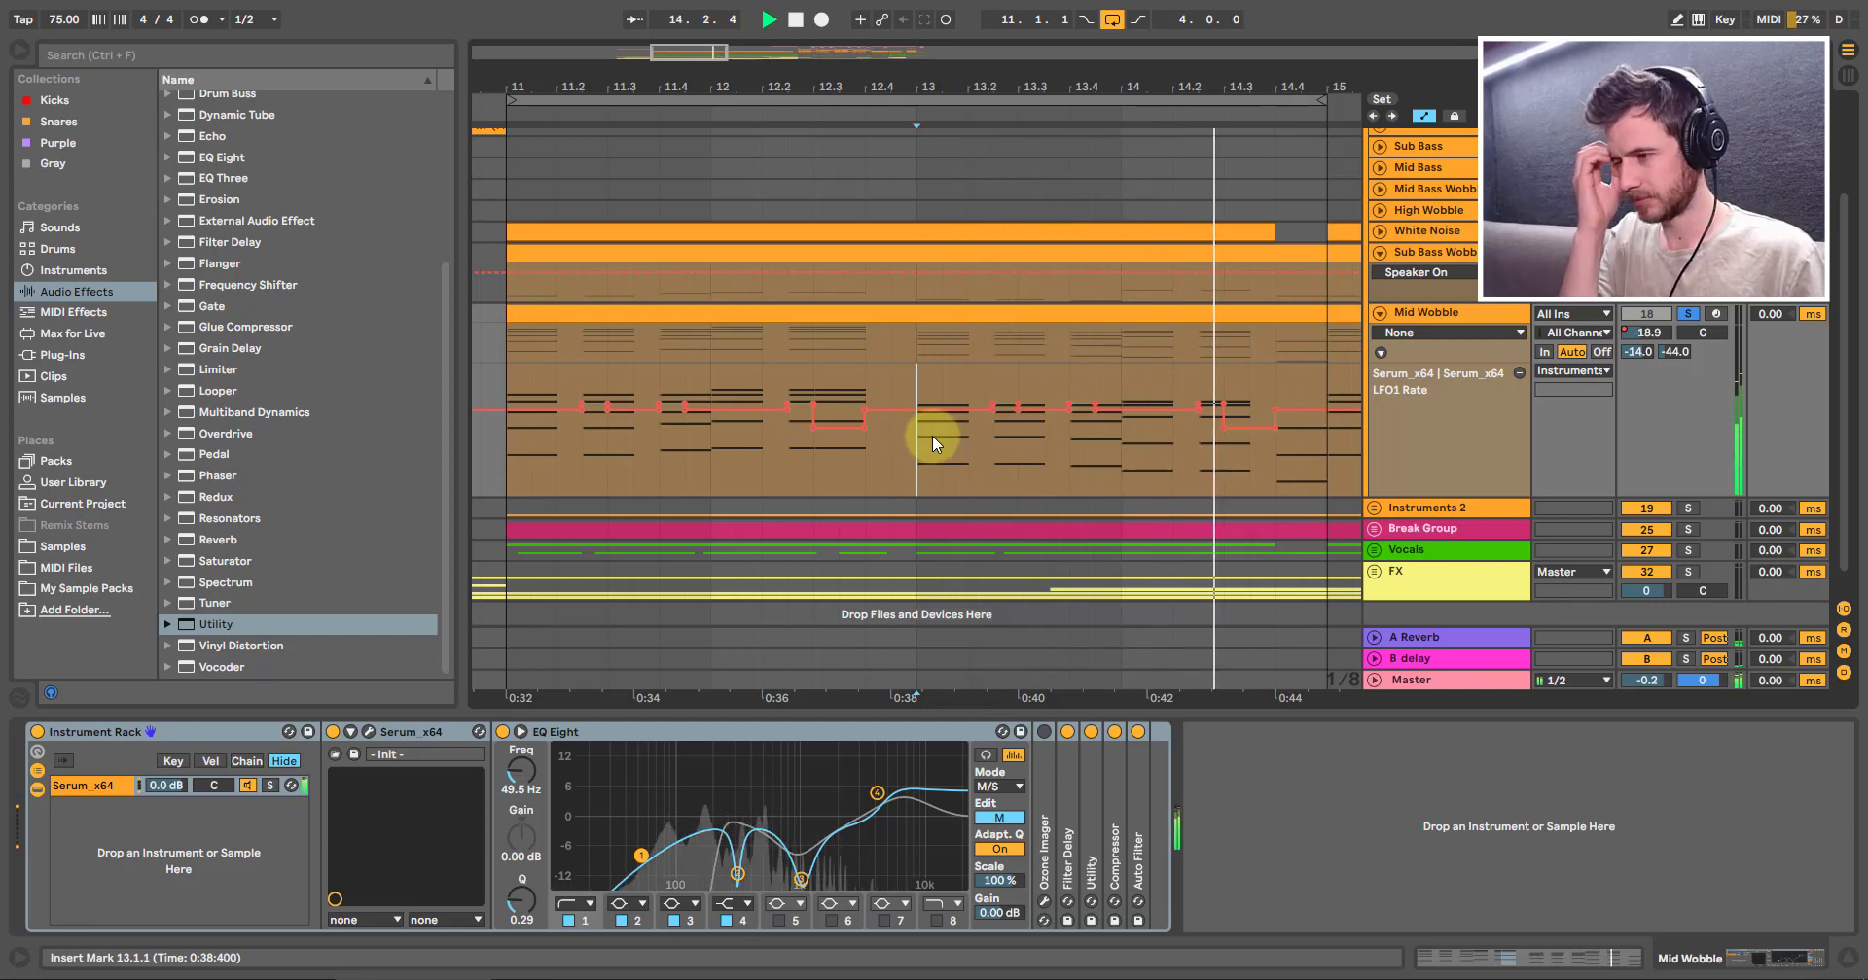
Step: Raise the 14.3.1 automation step, select the 14.2.3 step, and play bar 14
{"action": "key", "text": "space"}
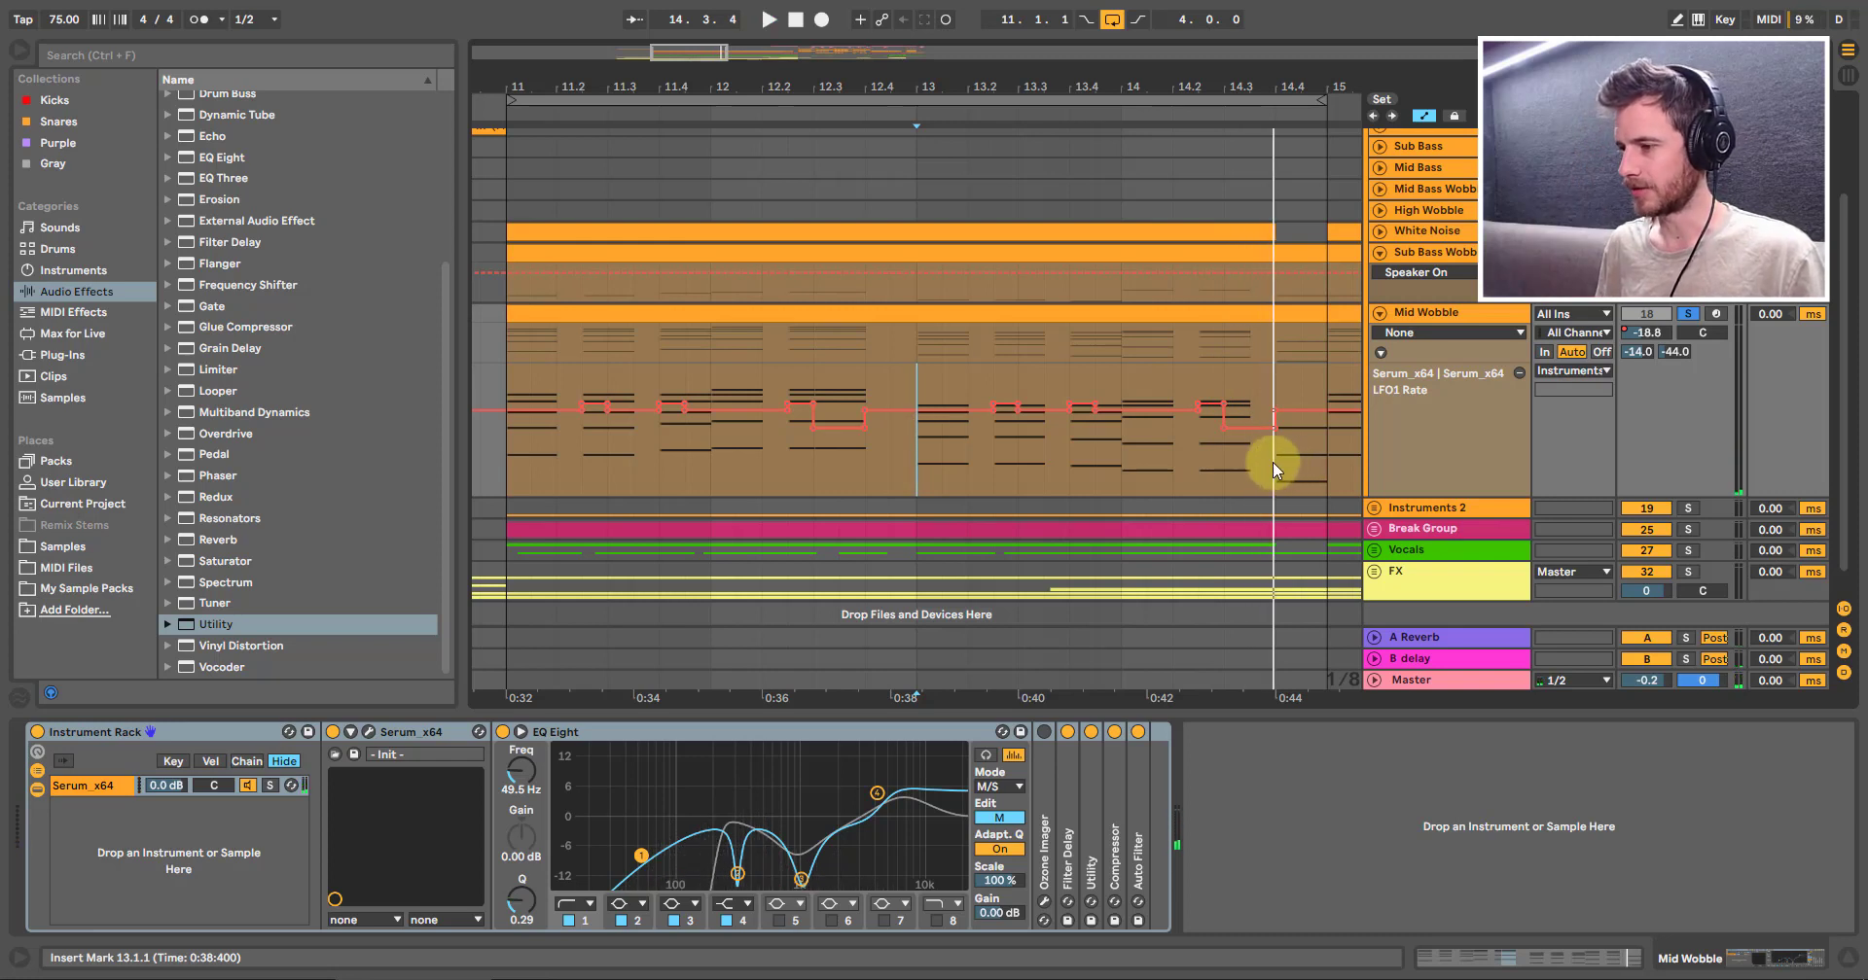
{"action": "left_click", "coordinate": [1251, 428]}
{"action": "left_click_drag", "start_coordinate": [1253, 438], "coordinate": [1249, 409]}
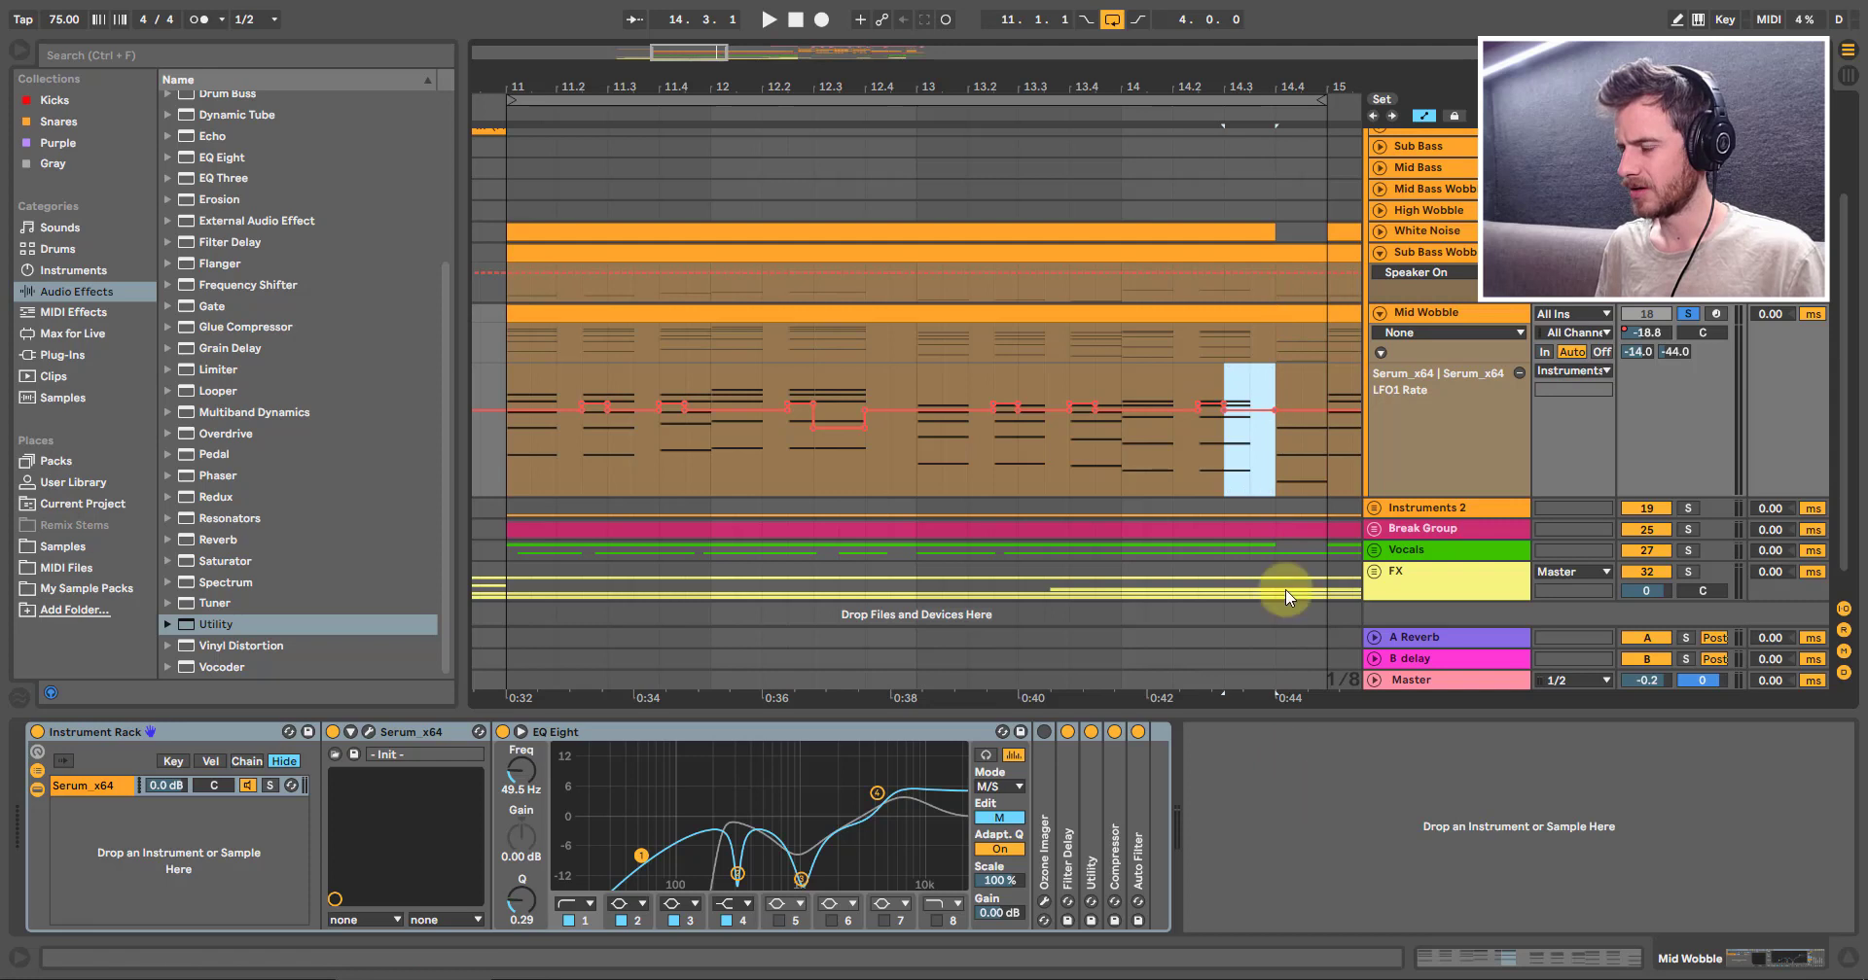
{"action": "left_click", "coordinate": [1218, 448]}
{"action": "left_click_drag", "start_coordinate": [1211, 401], "coordinate": [1207, 389]}
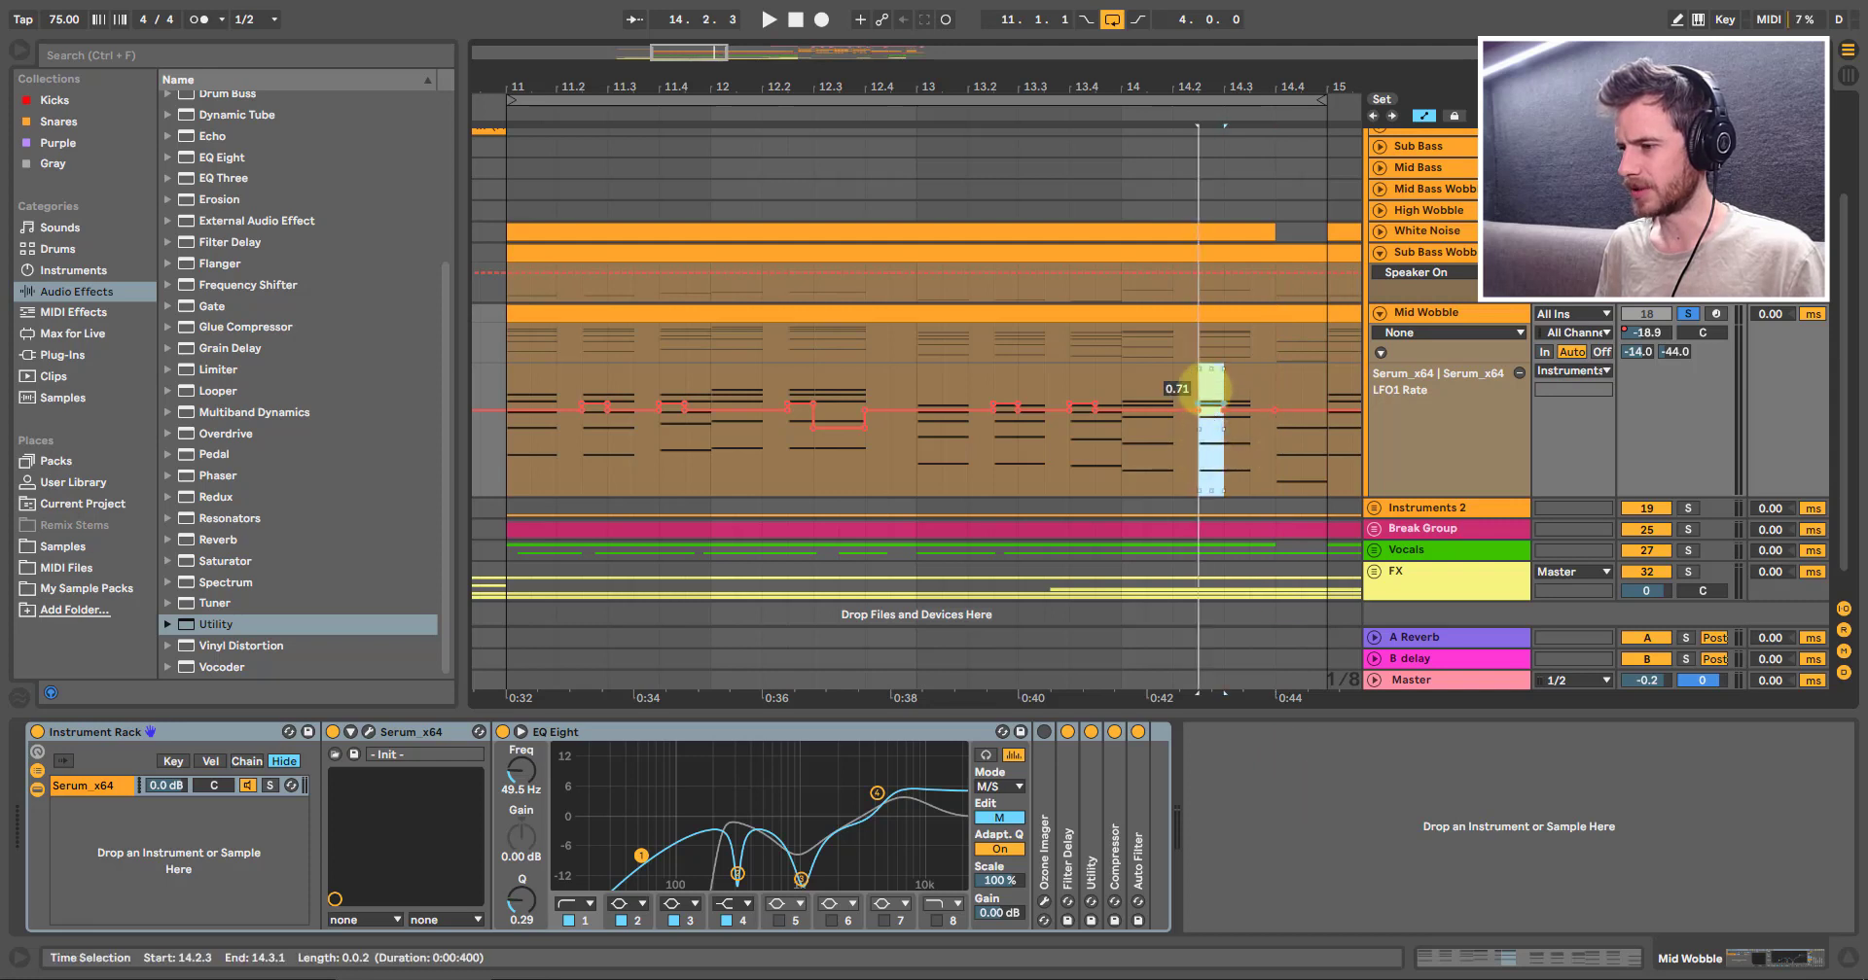
{"action": "left_click", "coordinate": [1147, 453]}
{"action": "key", "text": "space"}
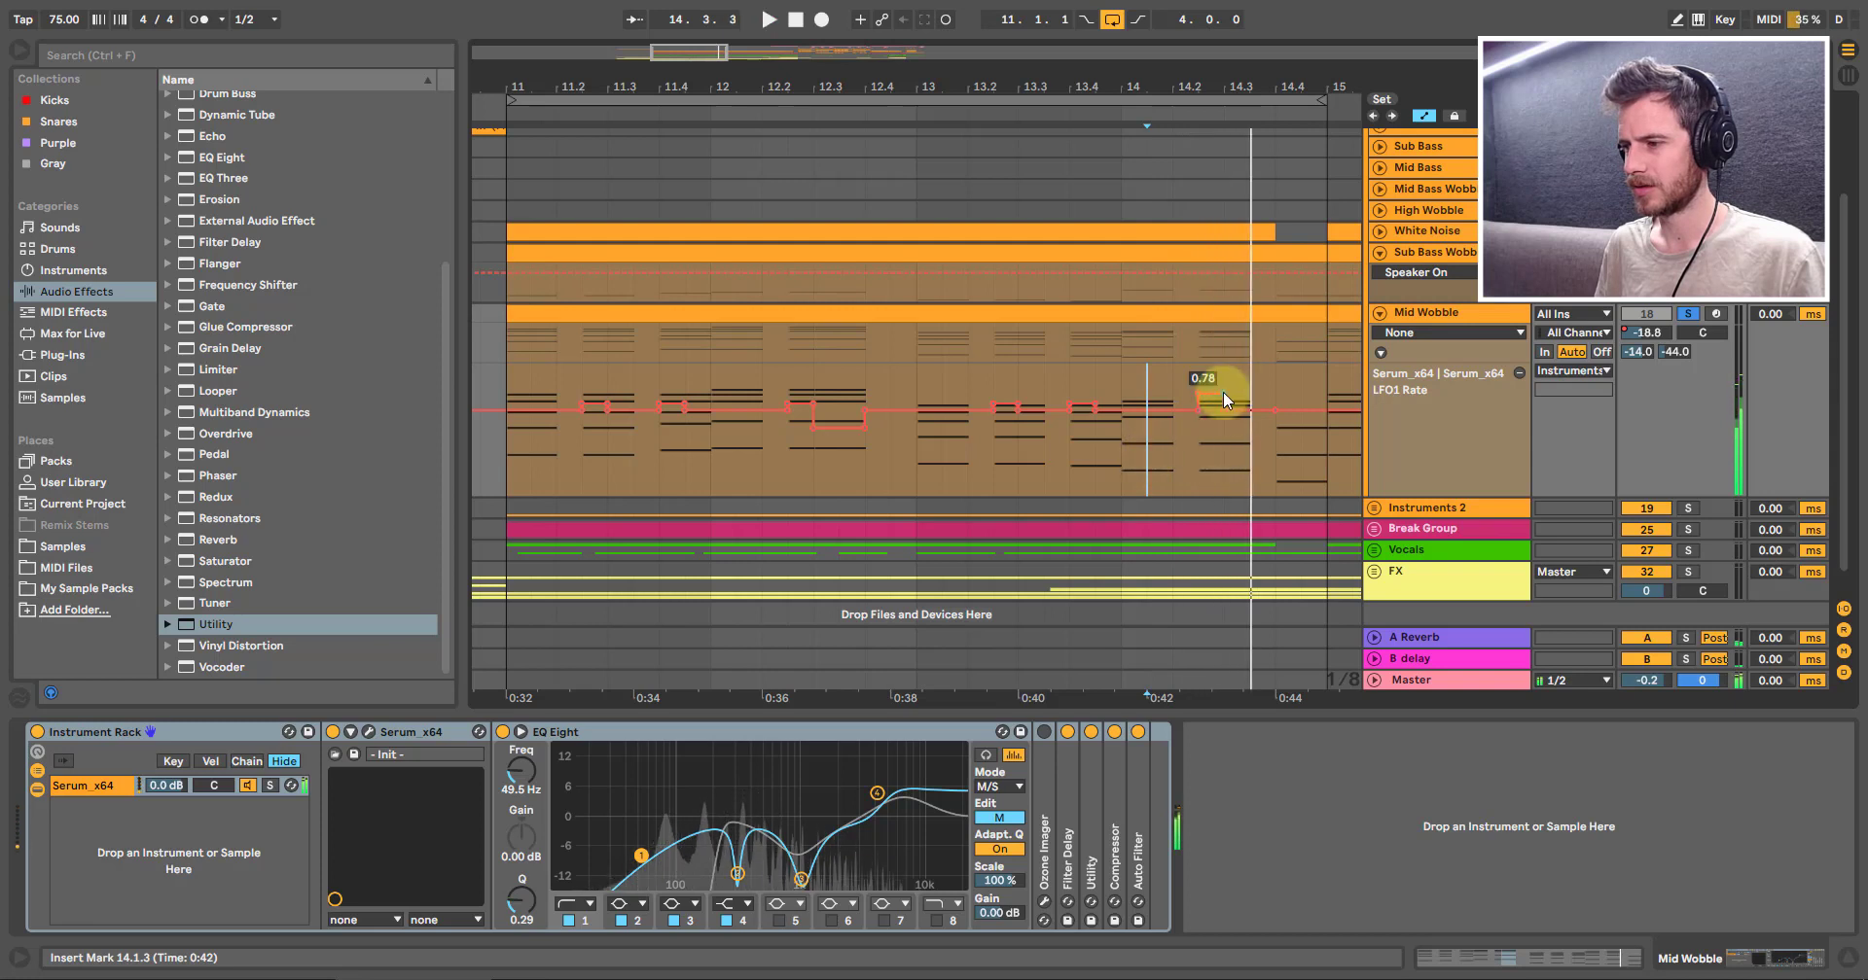
Step: Set the bar 14 step to 0.76, replay bar 14, then play the pattern from bar 11
{"action": "left_click_drag", "start_coordinate": [1211, 398], "coordinate": [1212, 400]}
{"action": "left_click", "coordinate": [1182, 436]}
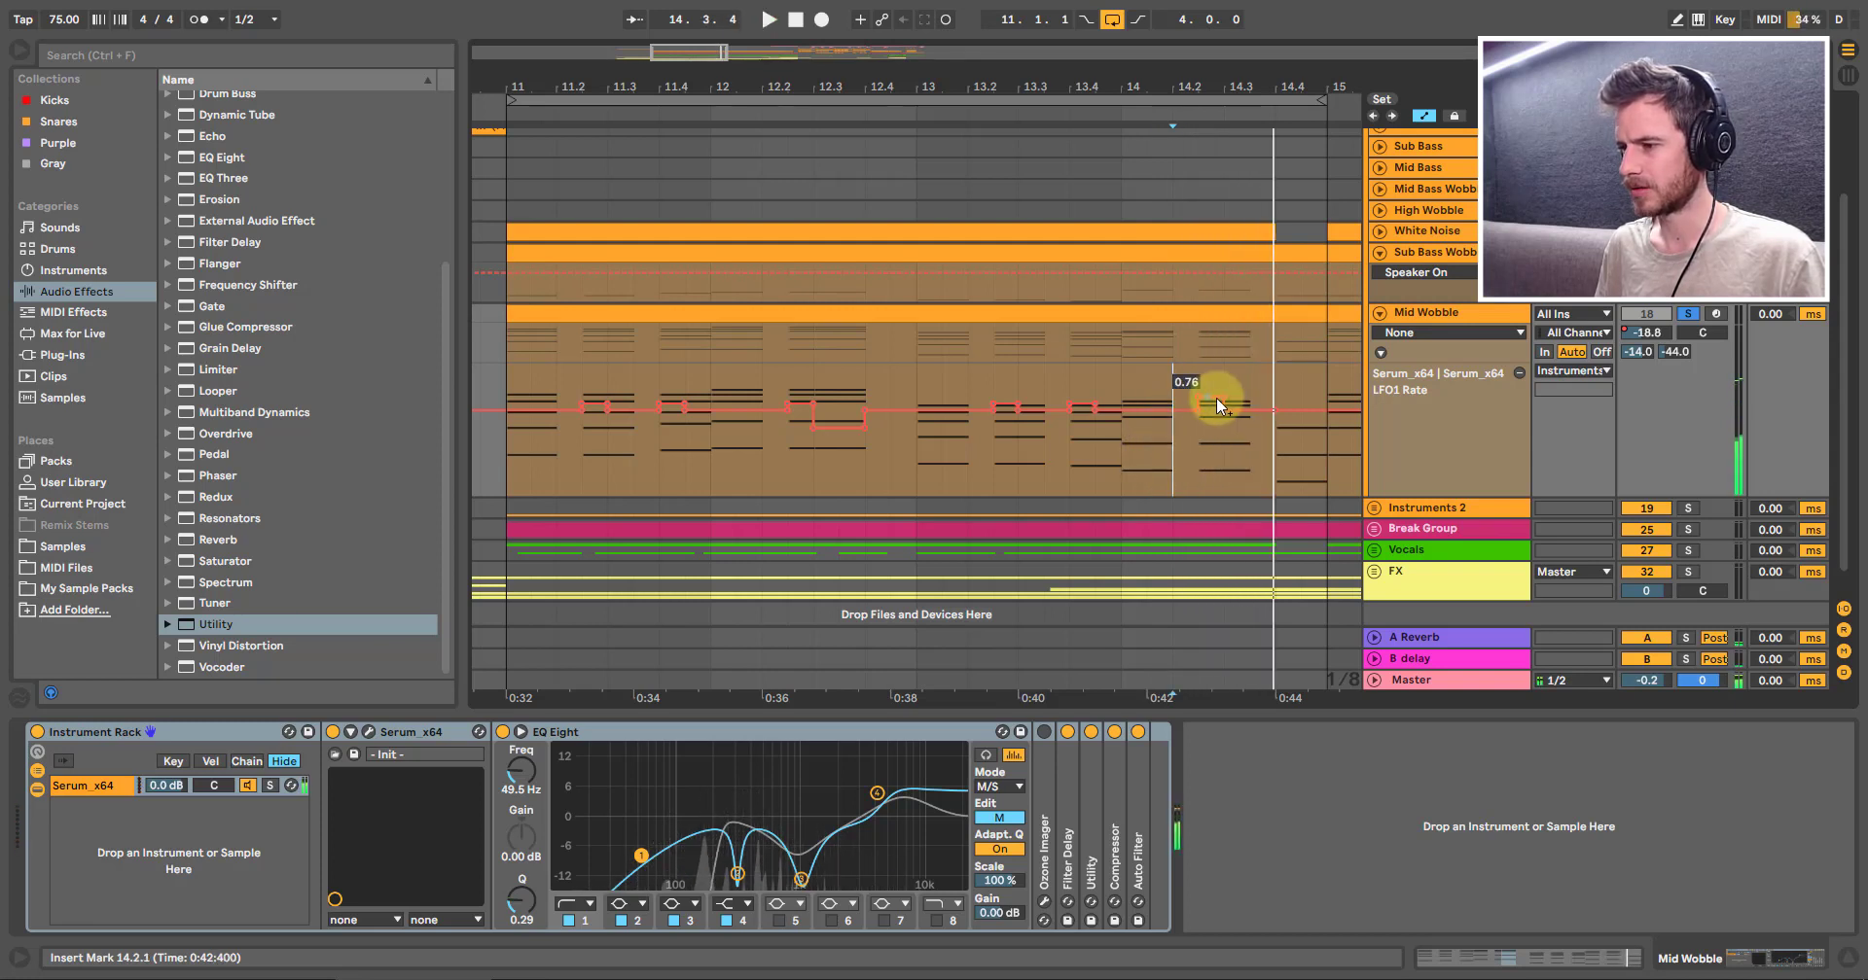
{"action": "left_click", "coordinate": [1189, 450]}
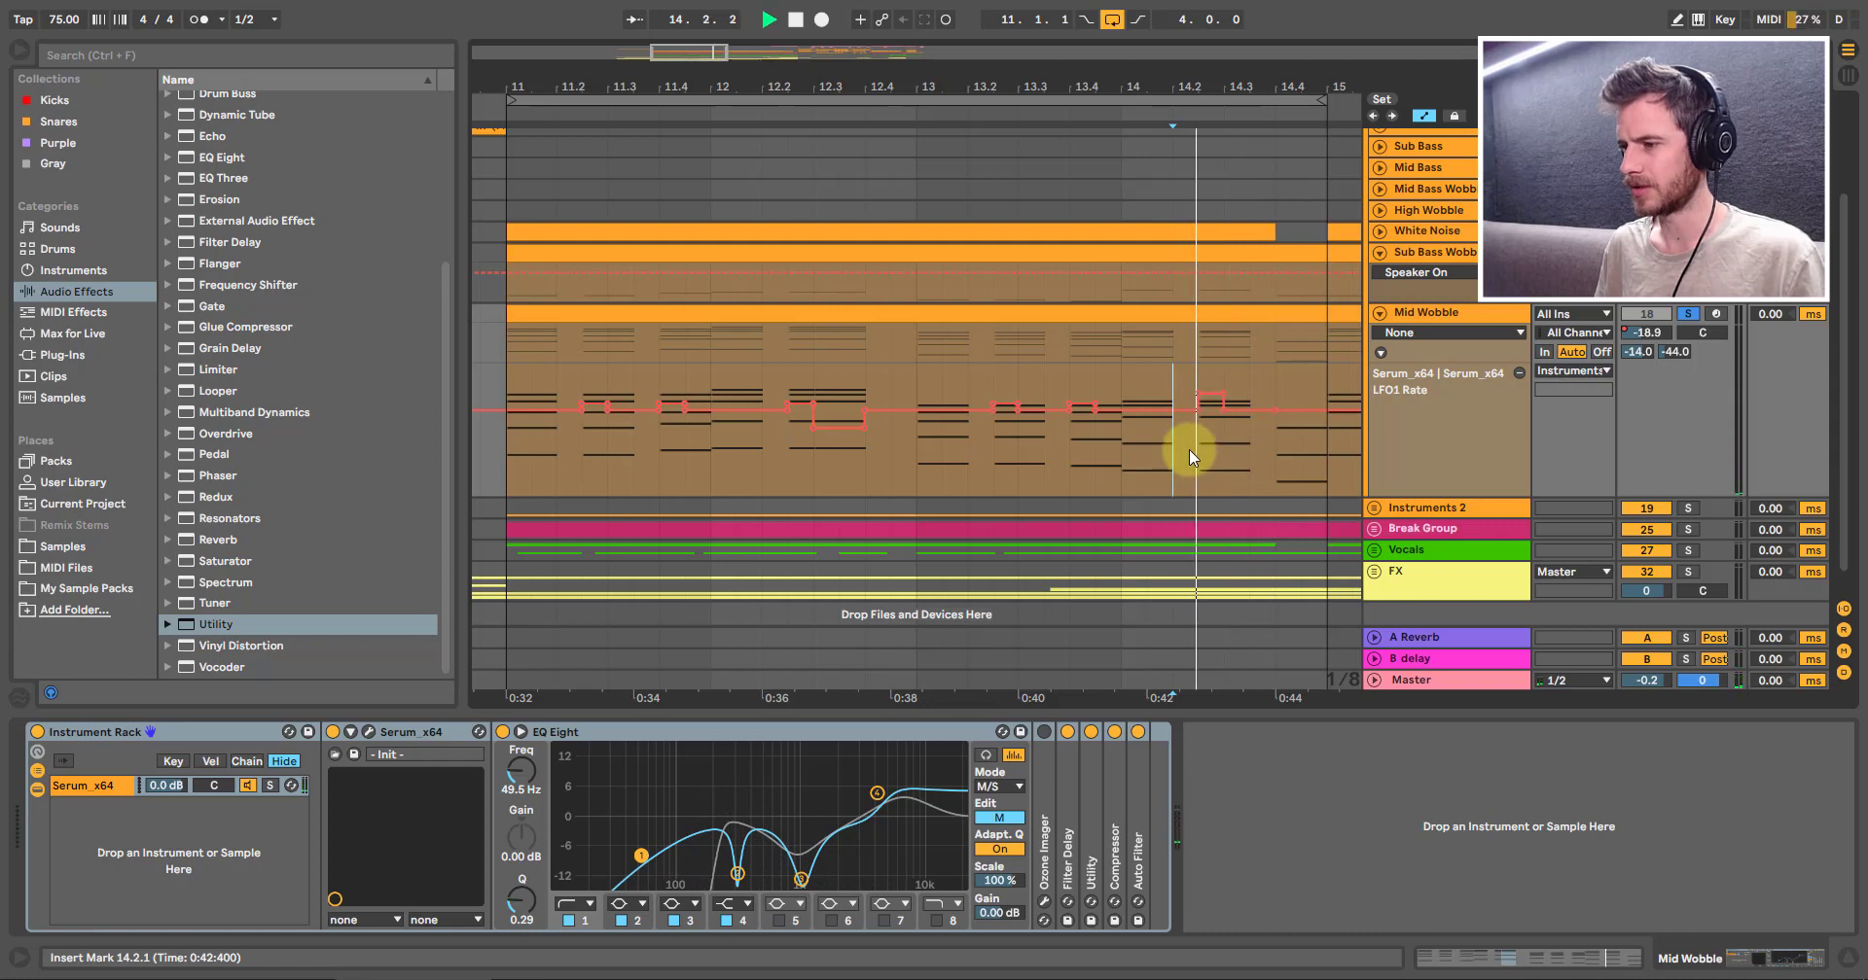
{"action": "key", "text": "space"}
{"action": "left_click", "coordinate": [500, 433]}
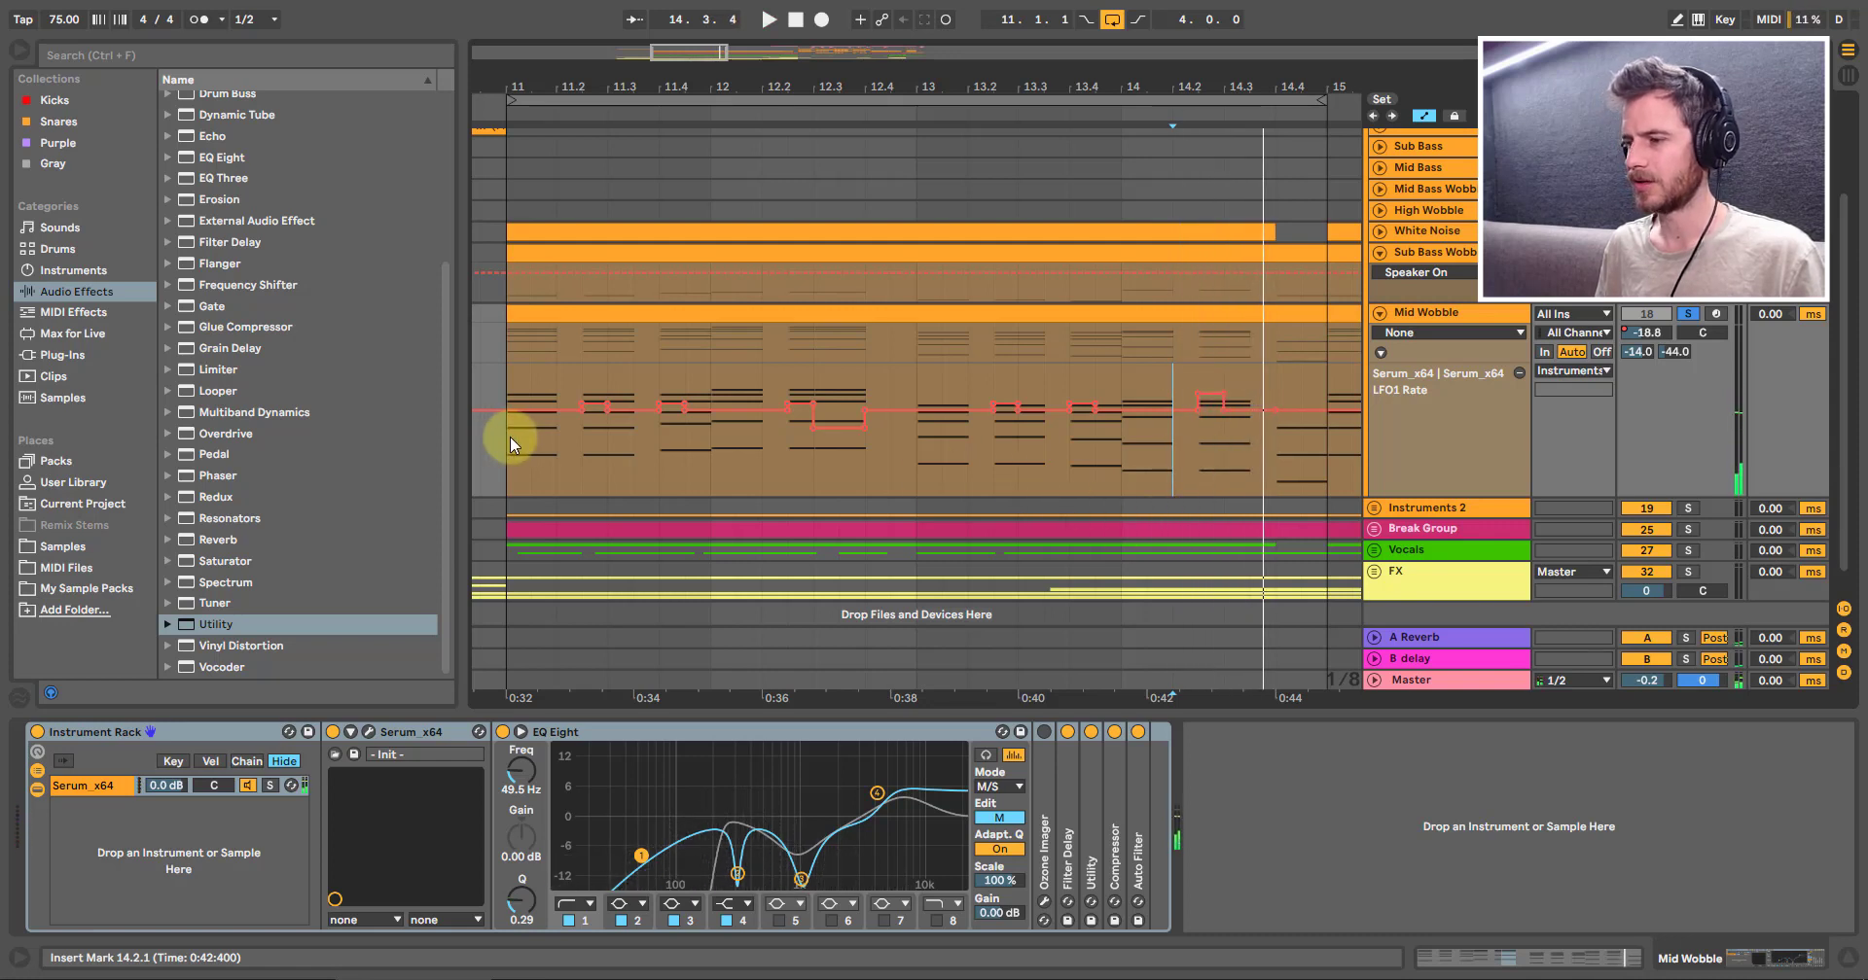
{"action": "left_click", "coordinate": [509, 436]}
{"action": "key", "text": "space"}
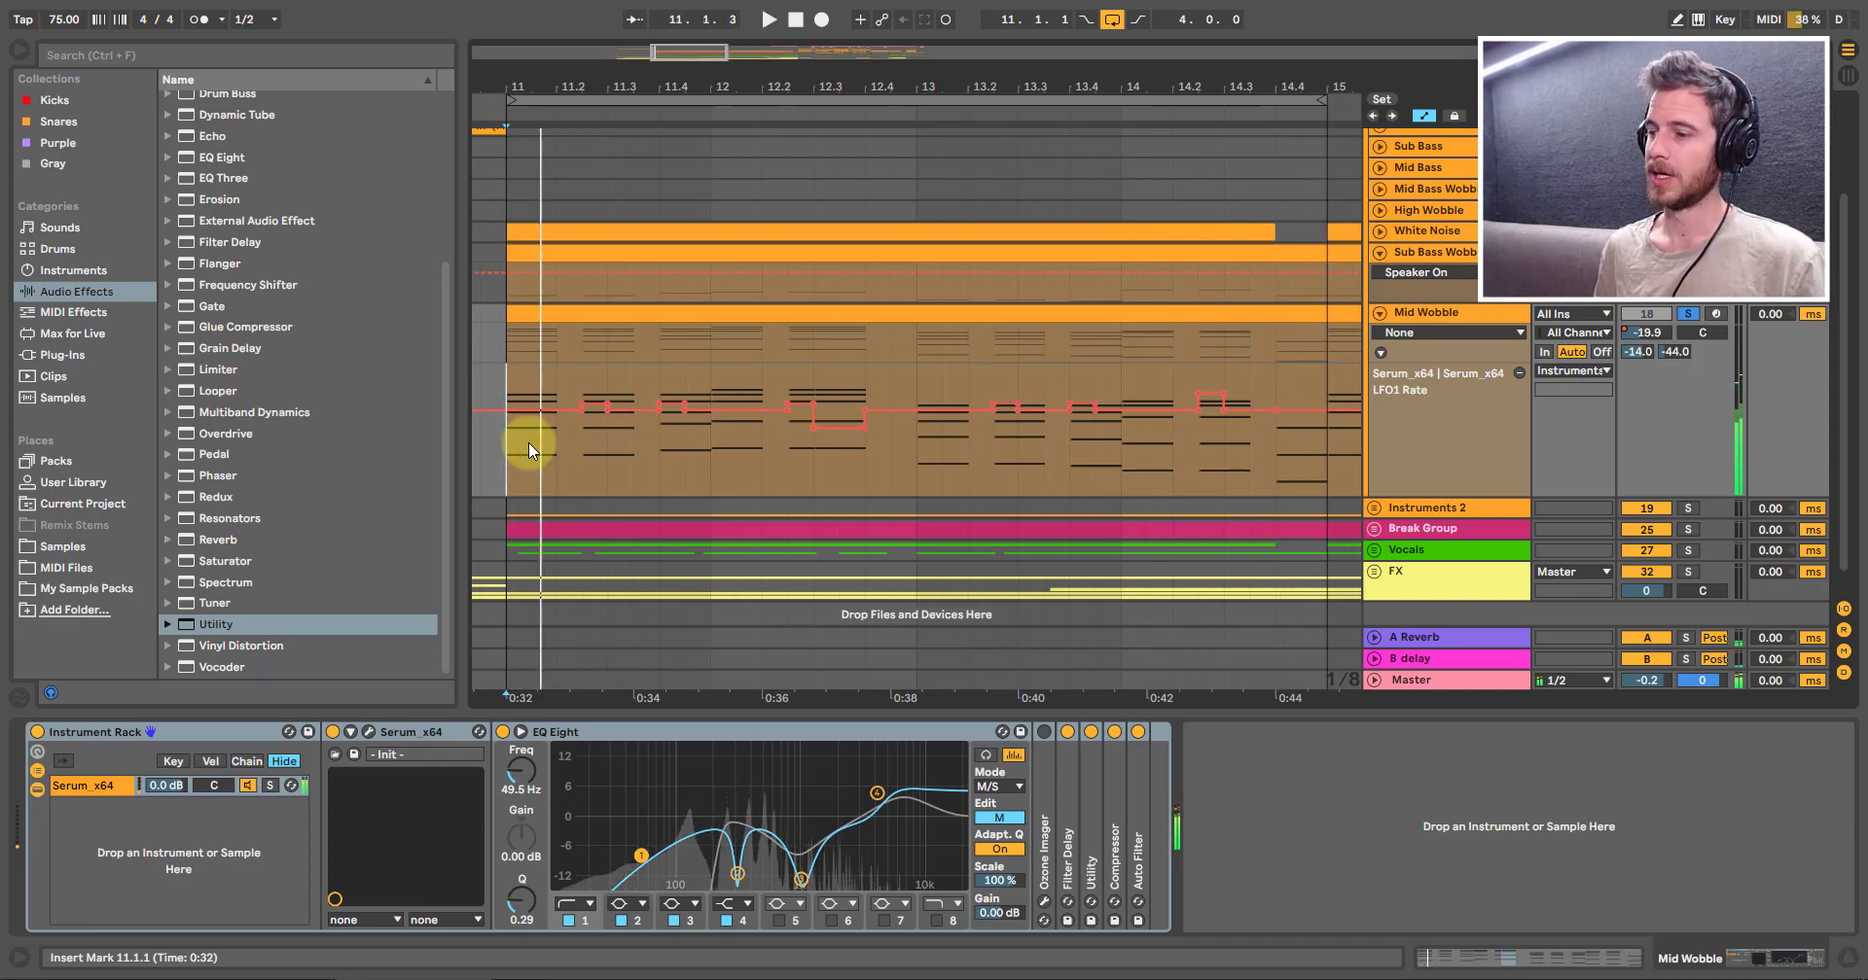
{"action": "left_click", "coordinate": [1315, 459]}
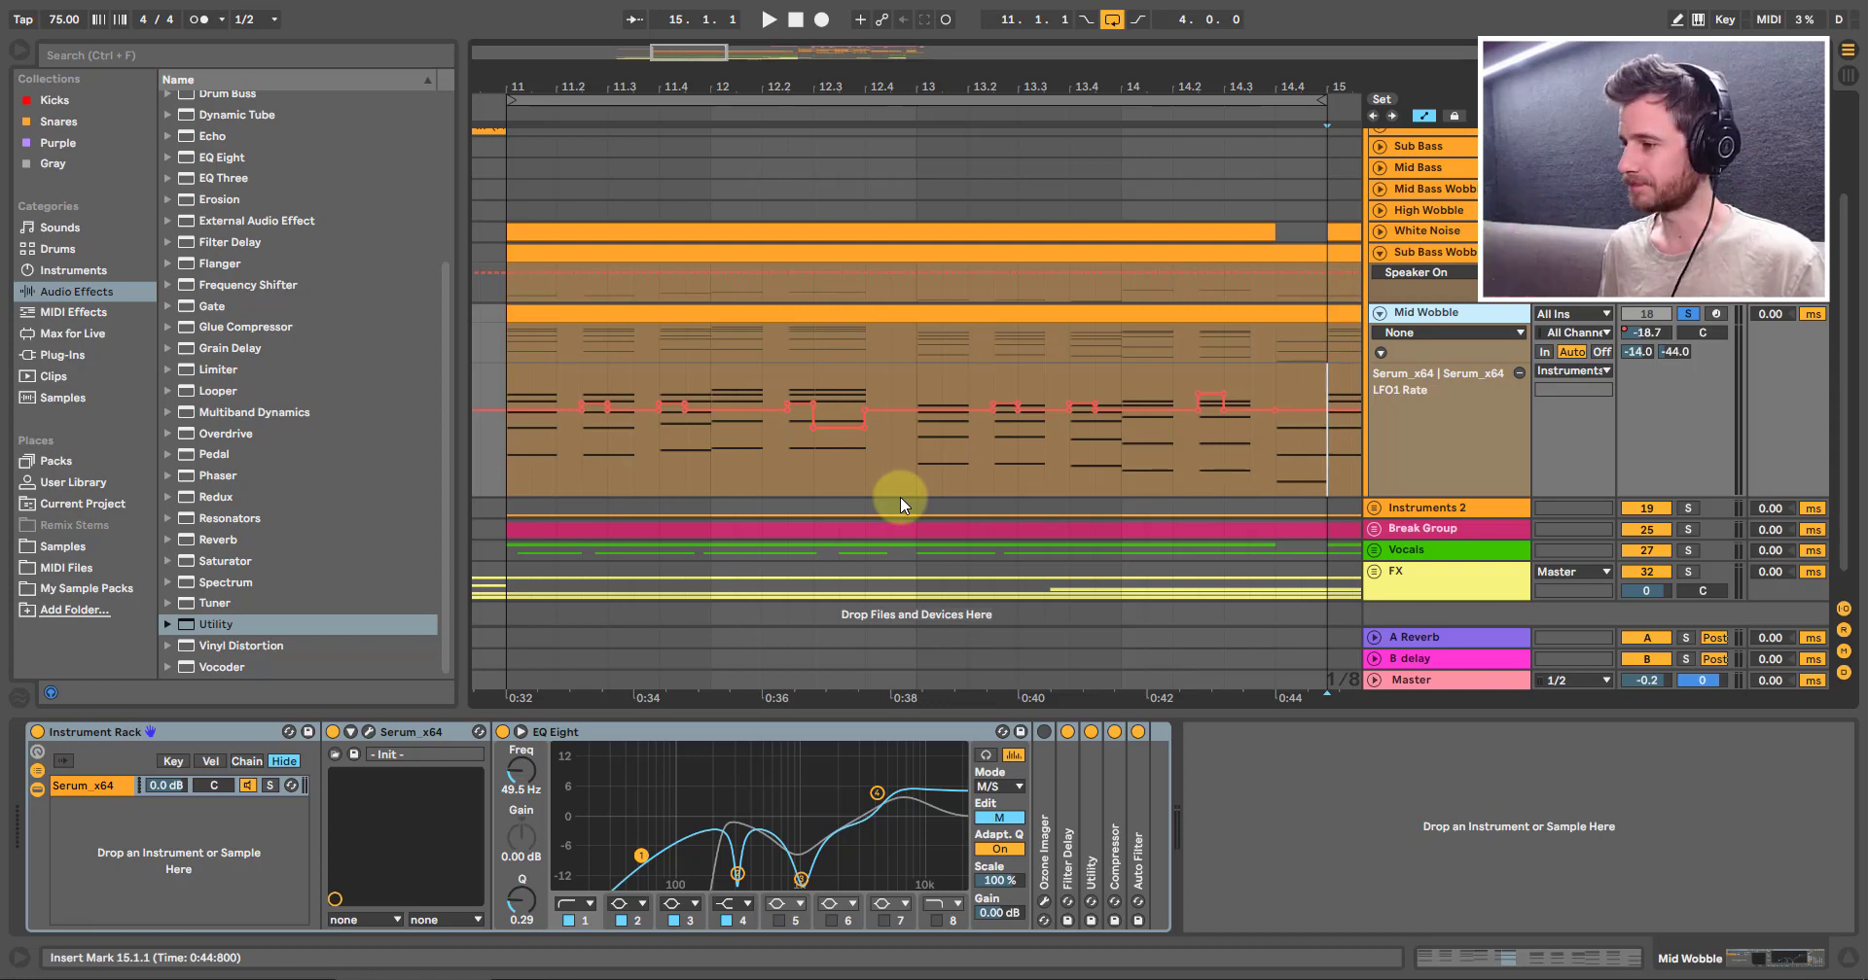
Step: Show the Serum x64 LFO1 Rate automation lane on Sub Bass Wobble
{"action": "left_click", "coordinate": [1435, 252]}
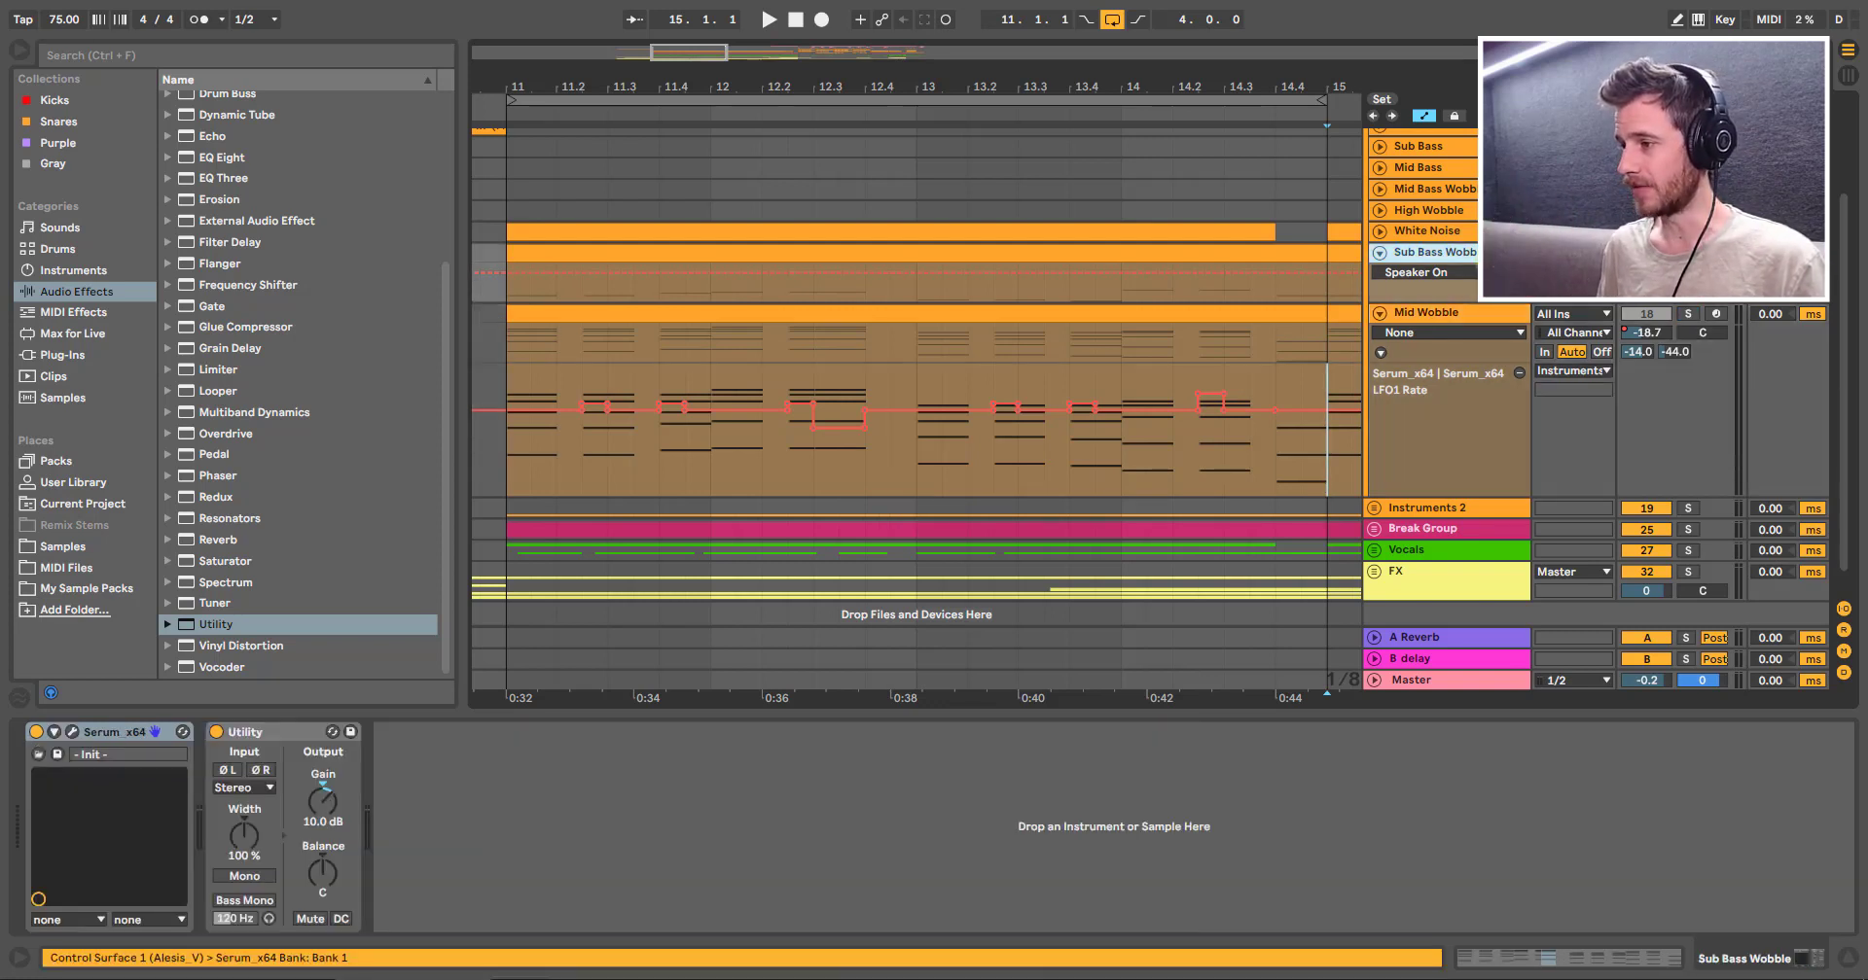
{"action": "left_click", "coordinate": [1012, 270]}
{"action": "key", "text": "space"}
{"action": "key", "text": "space"}
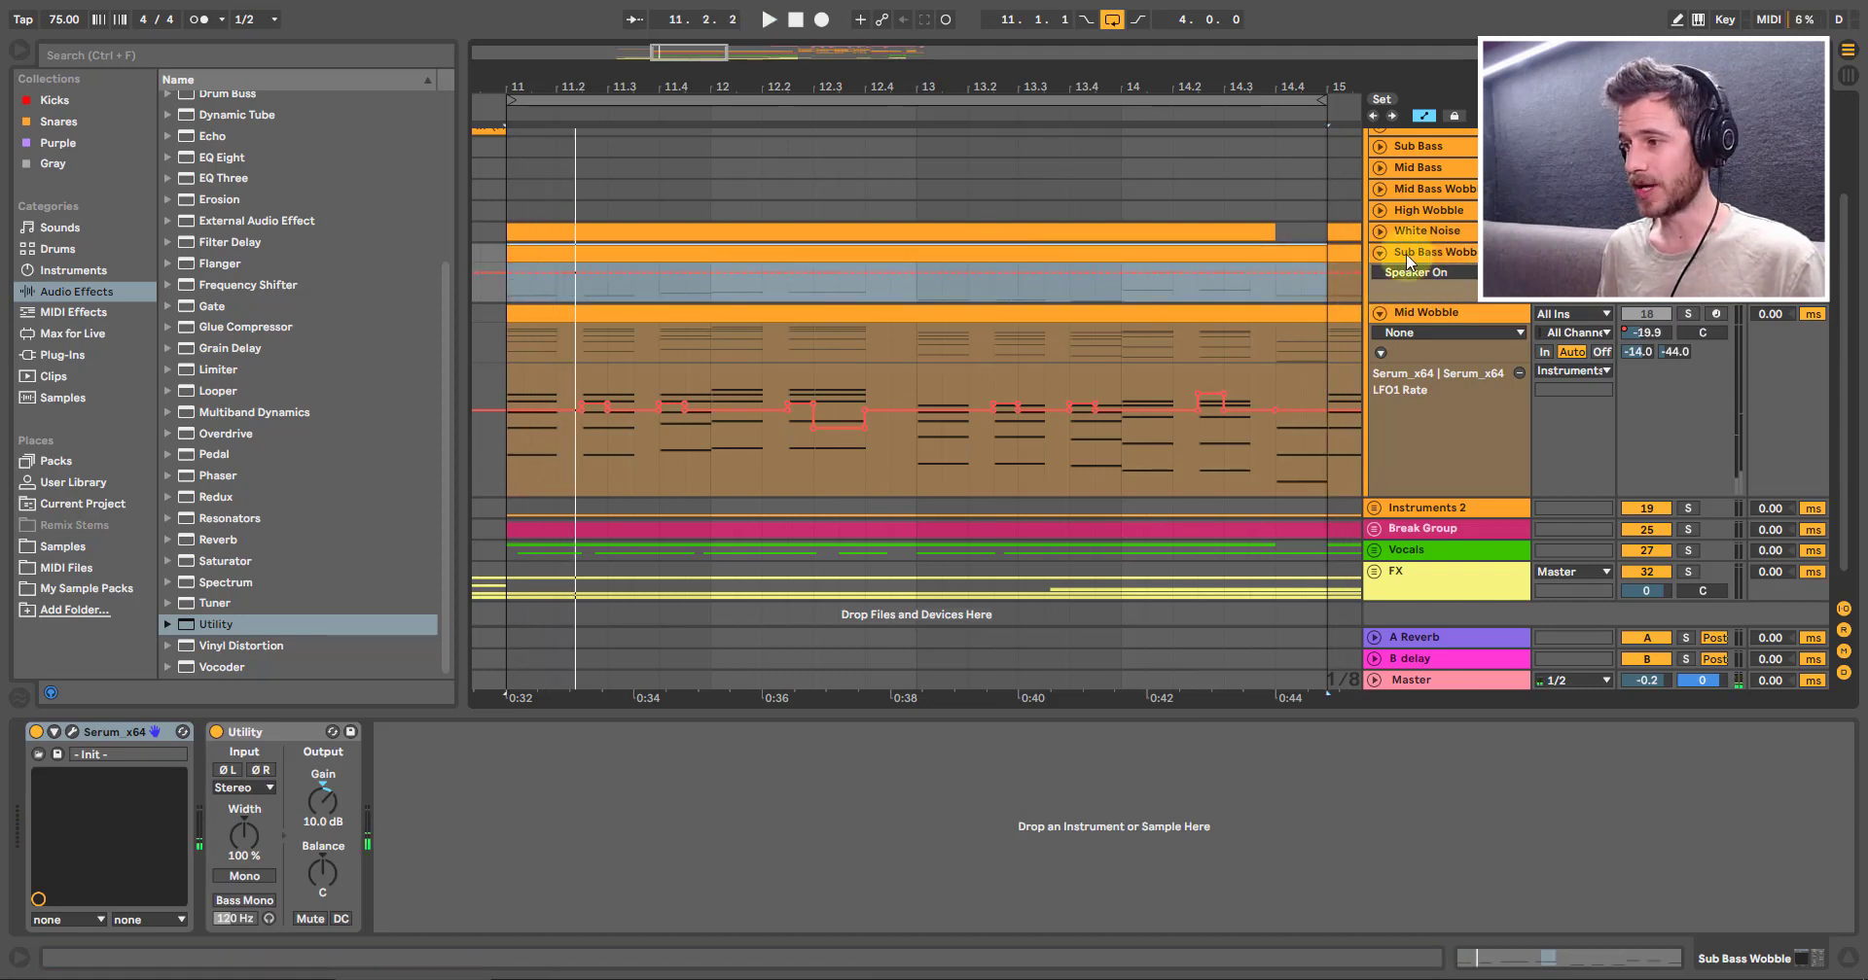
{"action": "left_click", "coordinate": [1379, 253]}
{"action": "left_click", "coordinate": [1379, 254]}
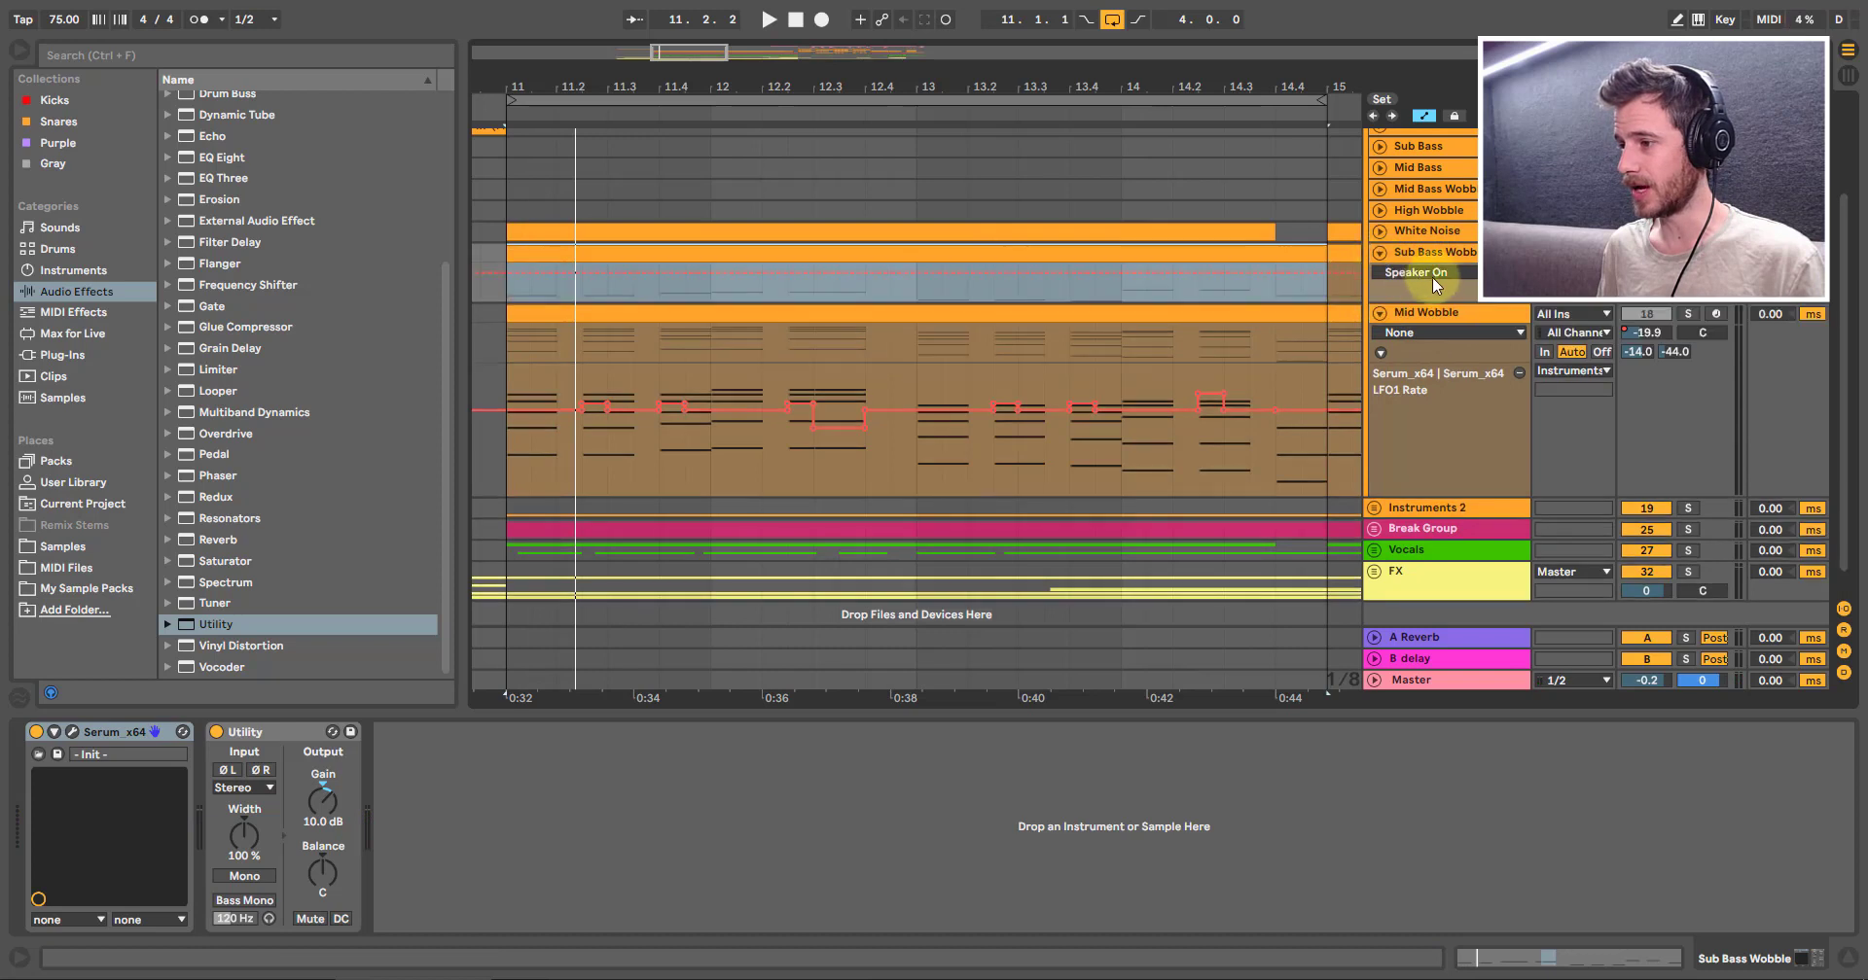
{"action": "left_click", "coordinate": [1415, 272]}
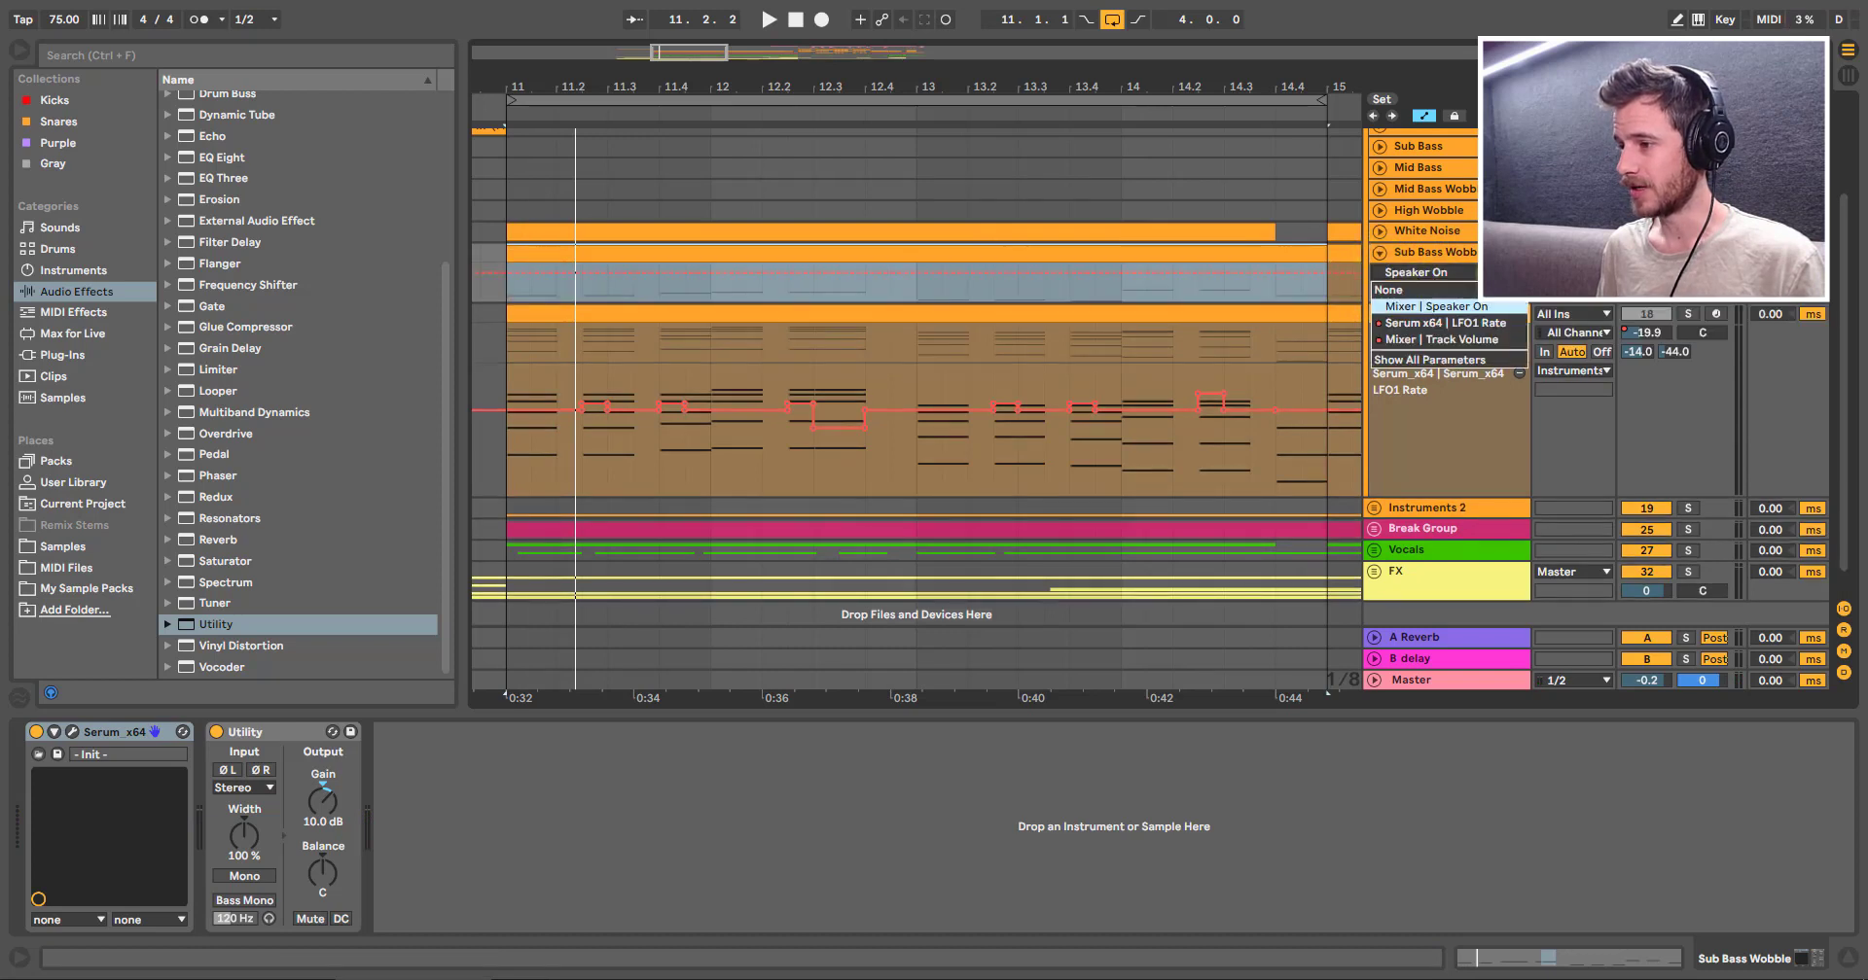
{"action": "left_click", "coordinate": [1478, 323]}
Step: Make the LFO1 Rate lane taller and select its automation from bar 11 to 15
{"action": "left_click_drag", "start_coordinate": [1523, 301], "coordinate": [1487, 335]}
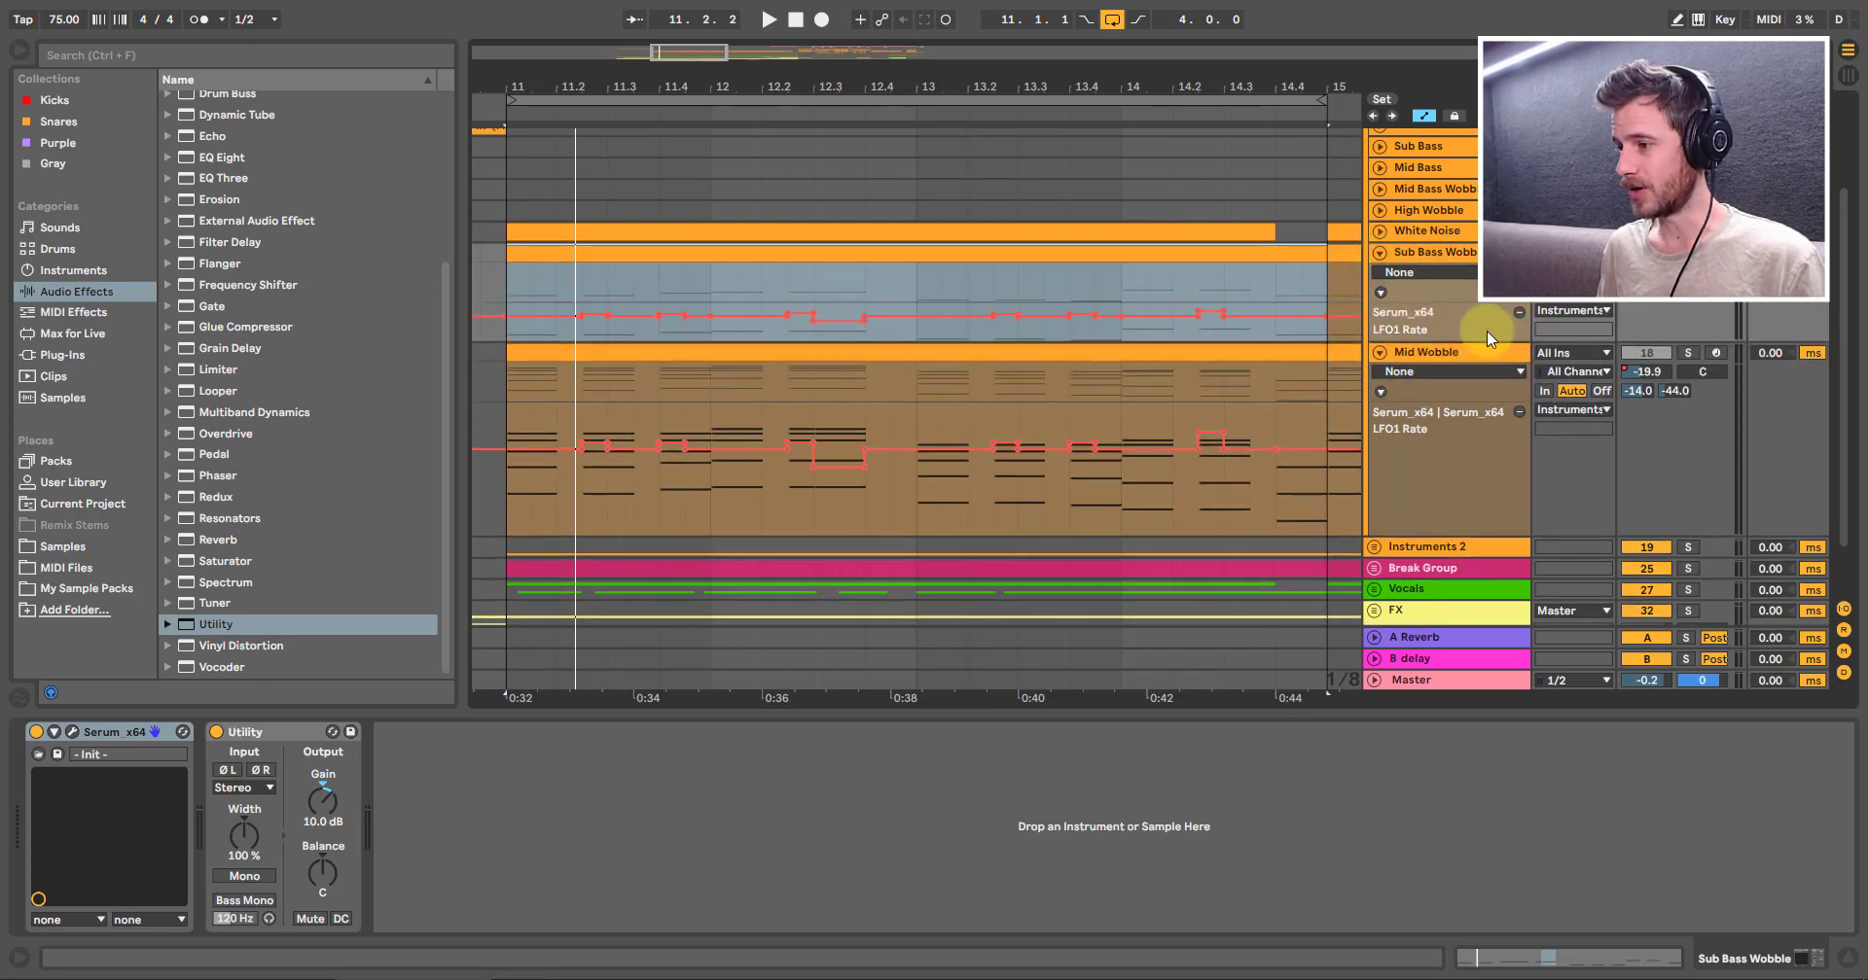
{"action": "left_click", "coordinate": [1323, 334]}
{"action": "left_click_drag", "start_coordinate": [1321, 334], "coordinate": [500, 336]}
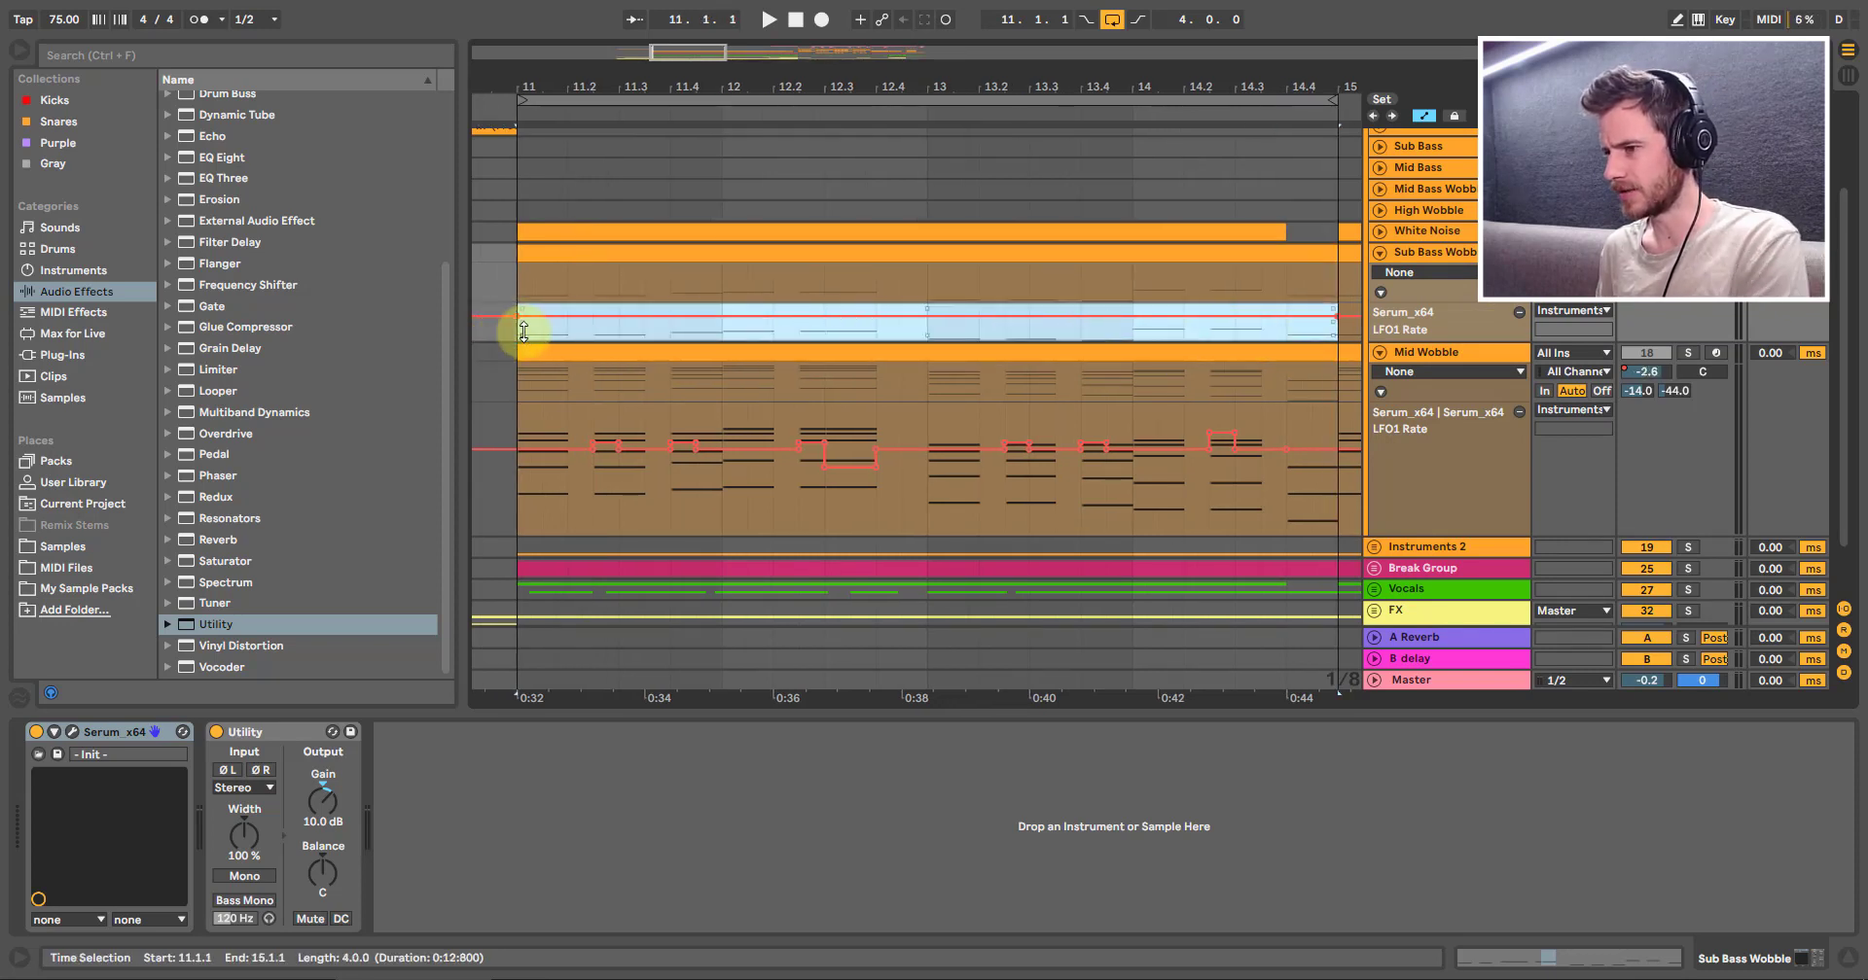
Step: Delete the selected automation range and lower Mid Wobble's volume slightly
{"action": "key", "text": "Delete"}
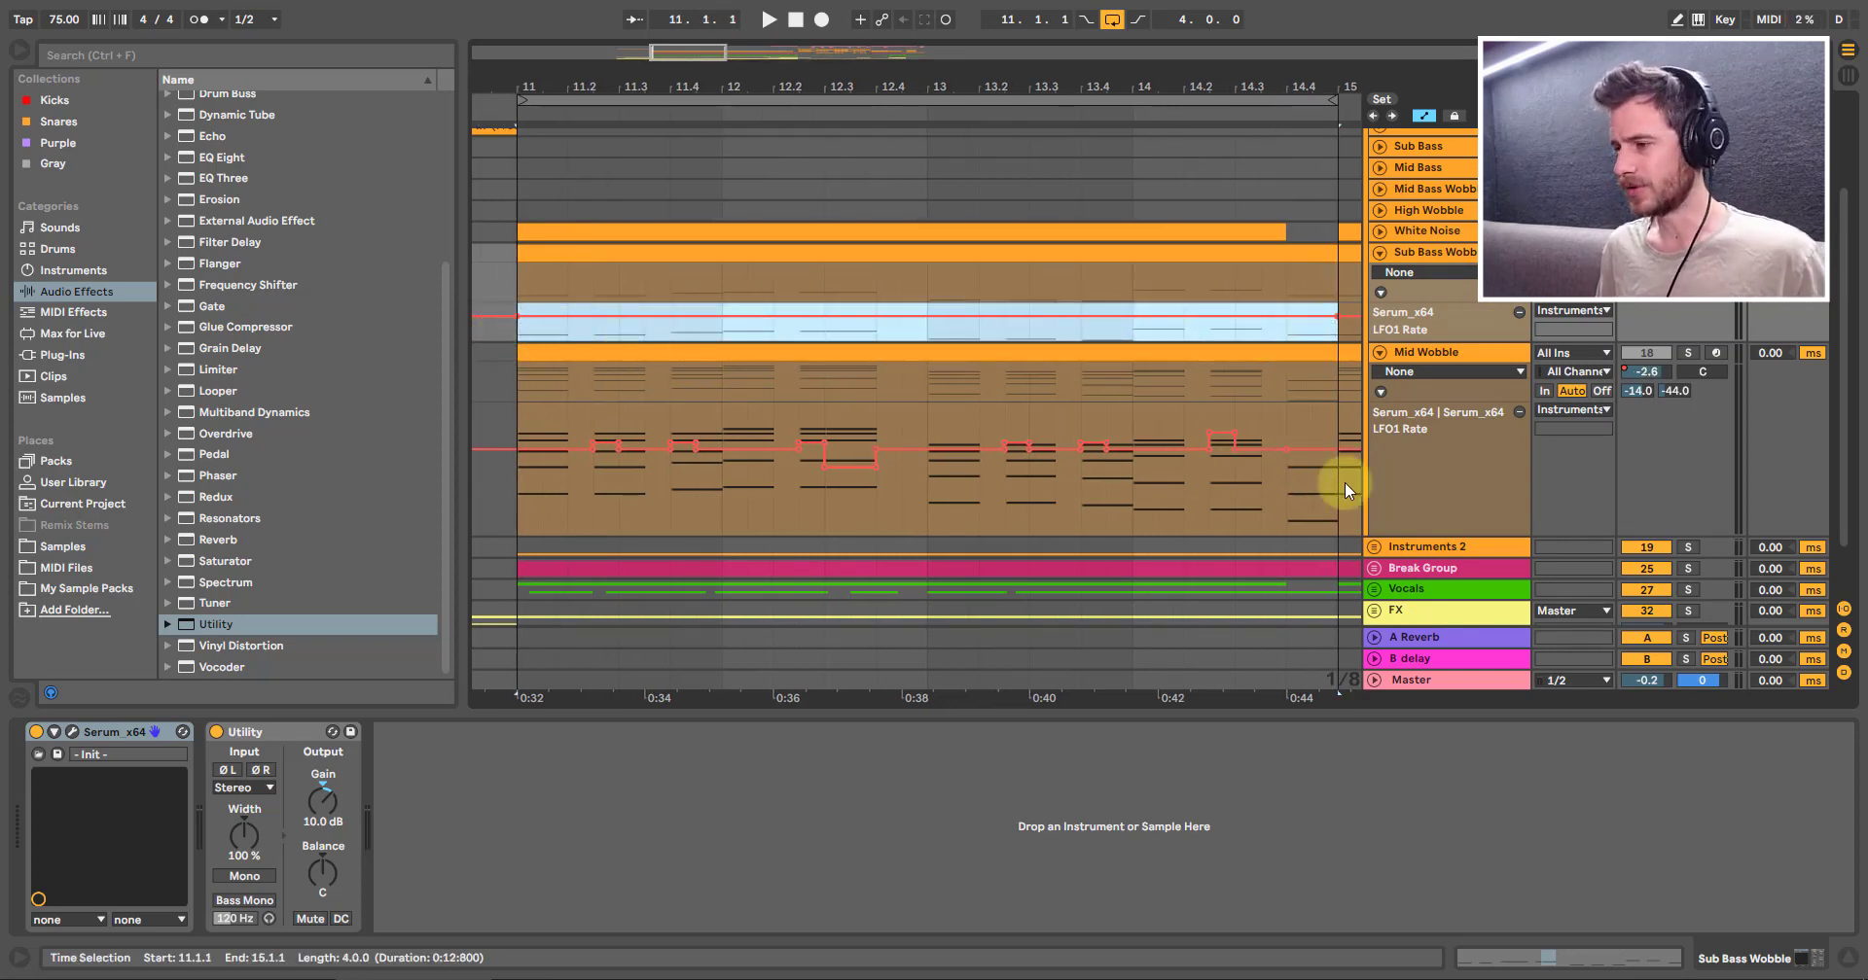
{"action": "left_click", "coordinate": [1436, 353]}
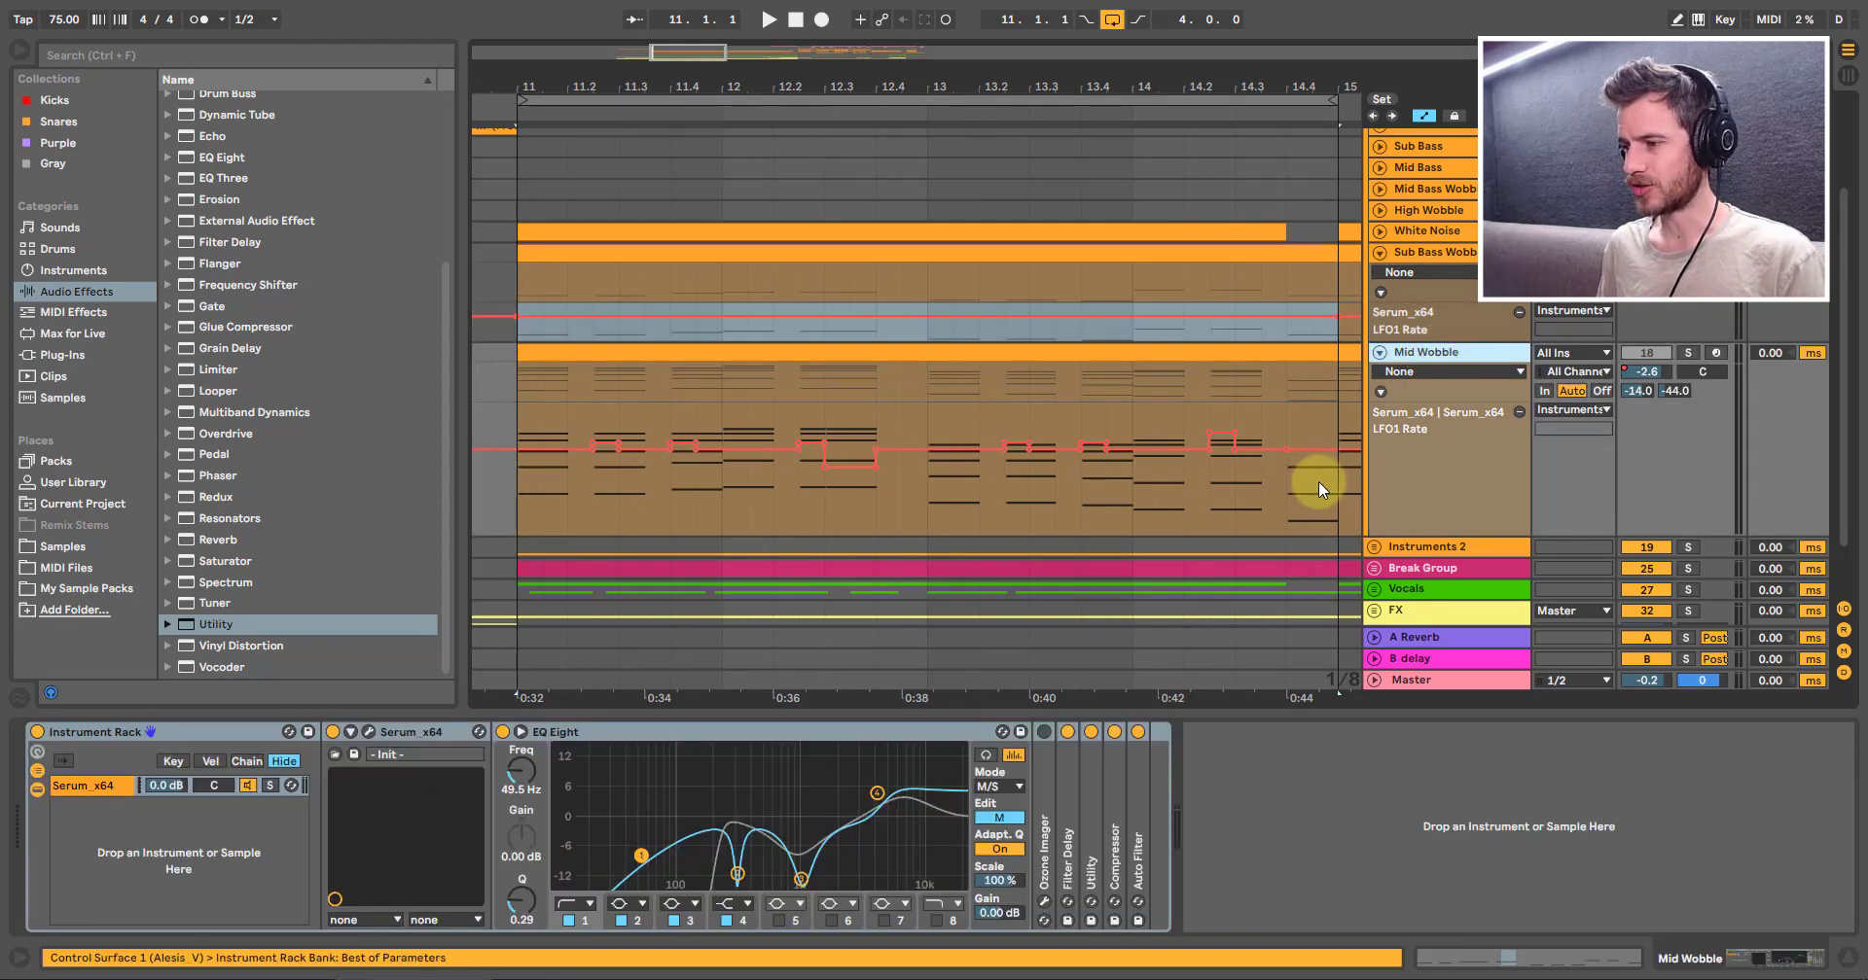
{"action": "left_click_drag", "start_coordinate": [1334, 480], "coordinate": [519, 491]}
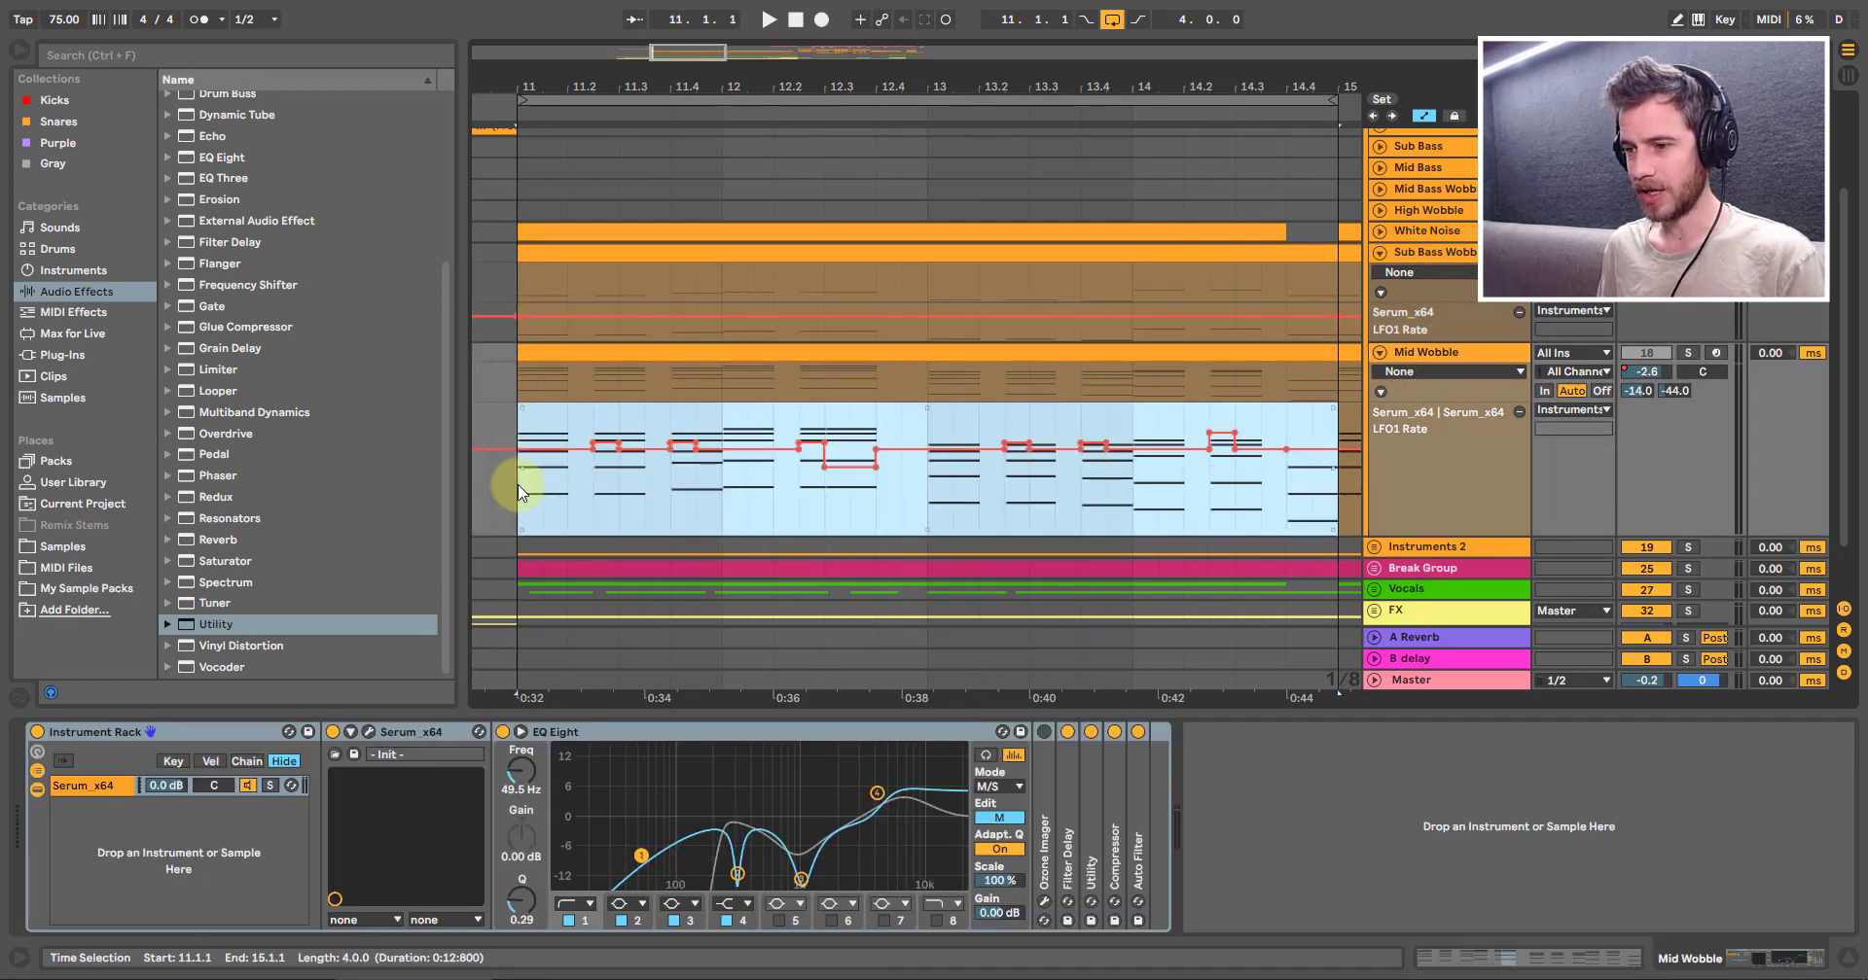
{"action": "left_click", "coordinate": [524, 329]}
{"action": "left_click", "coordinate": [548, 333]}
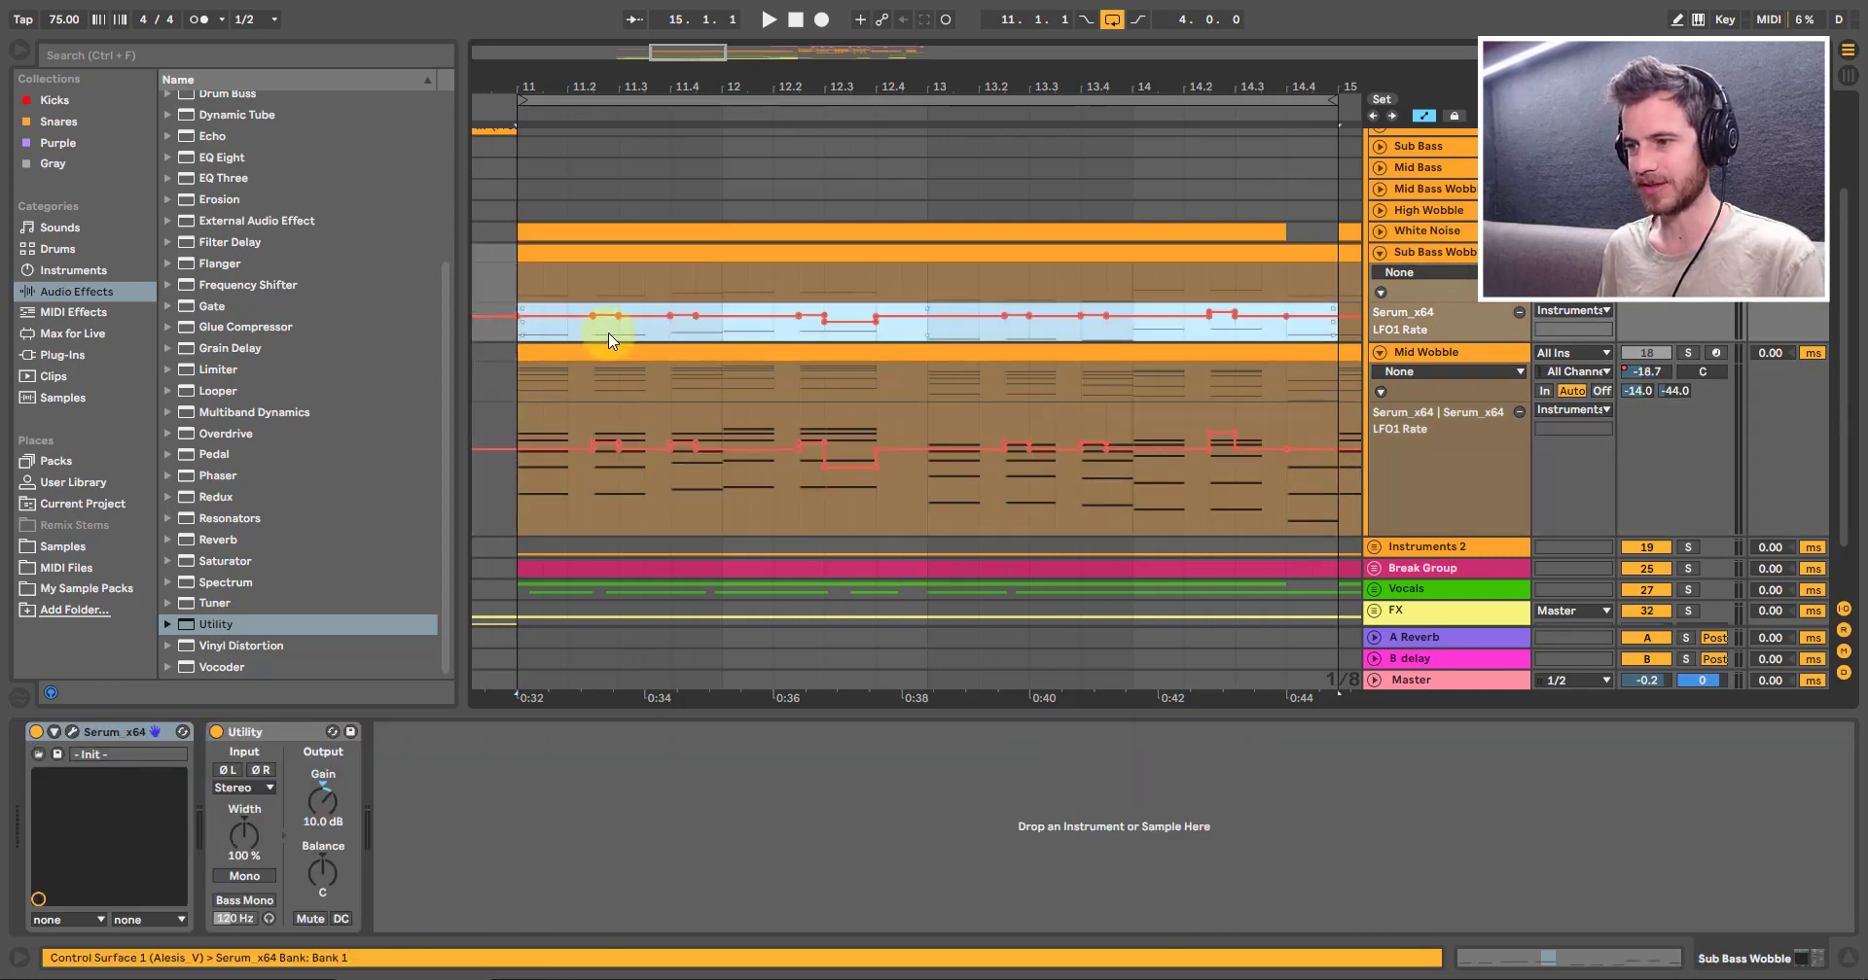
{"action": "left_click", "coordinate": [1413, 323]}
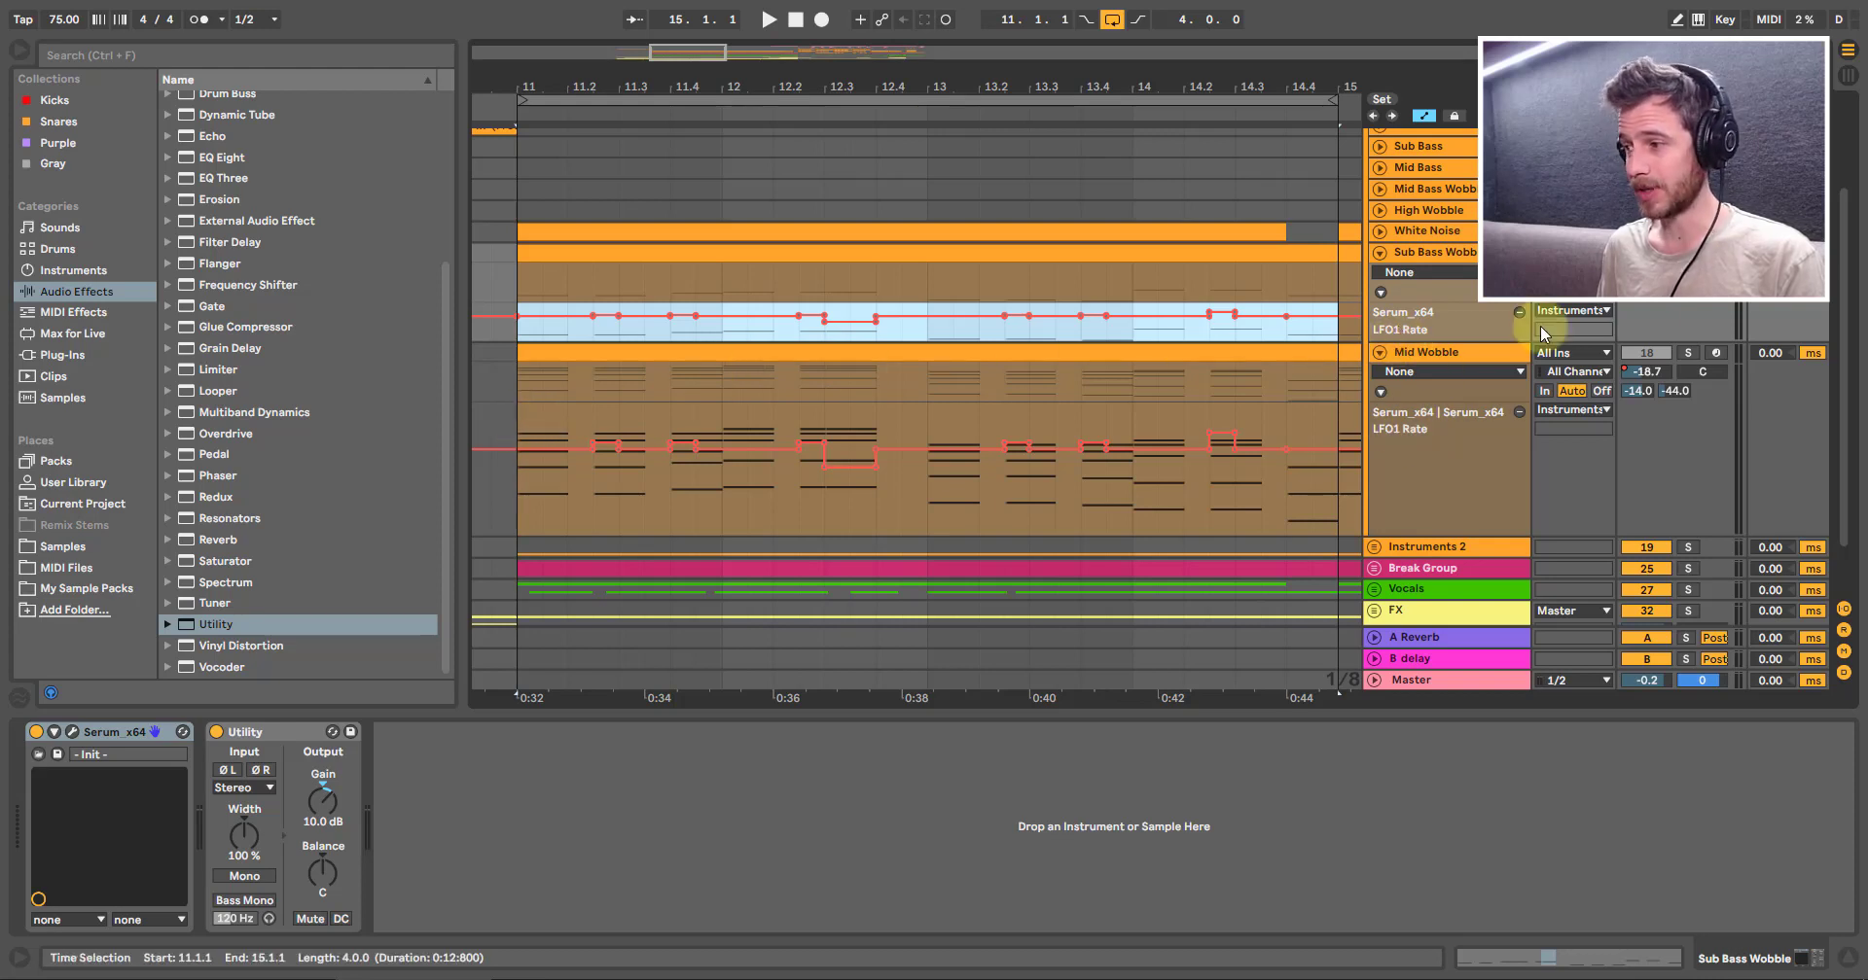
{"action": "left_click_drag", "start_coordinate": [1673, 356], "coordinate": [1666, 350]}
{"action": "key", "text": "space"}
Step: Solo Mid Wobble, remove Sub Bass Wobble's LFO1 Rate lane and fold that track
{"action": "left_click_drag", "start_coordinate": [1498, 343], "coordinate": [1525, 453]}
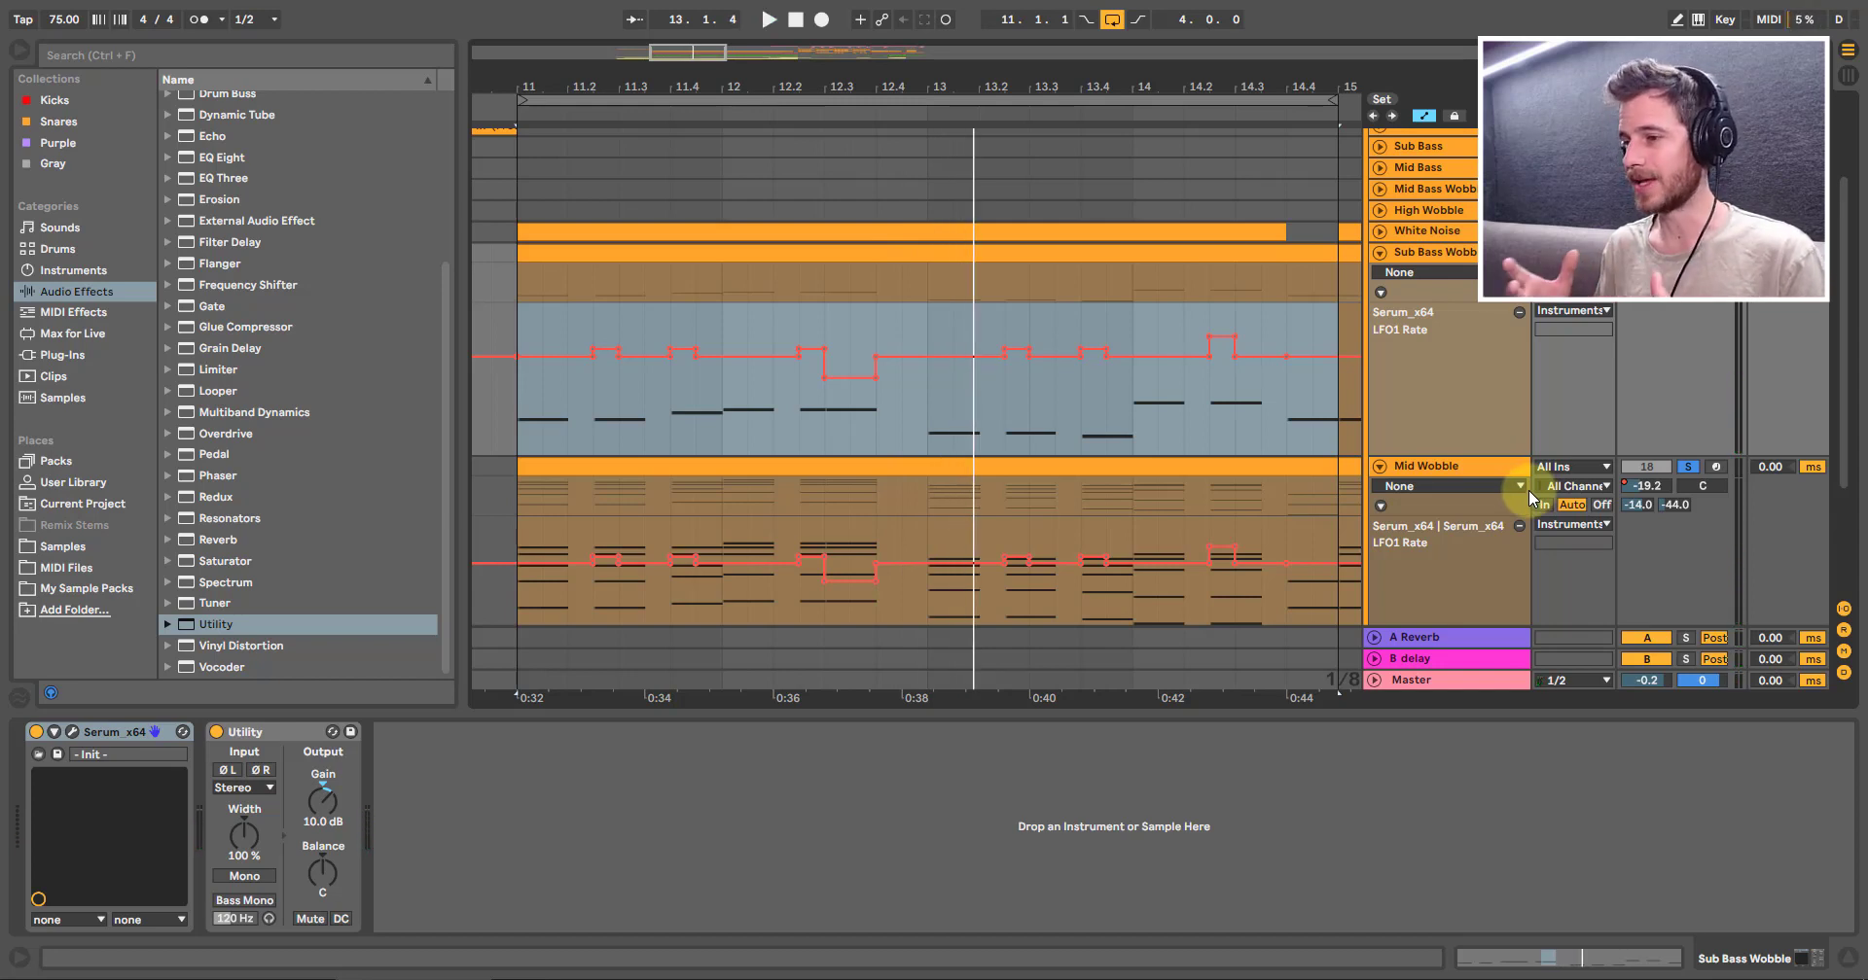
{"action": "left_click", "coordinate": [1688, 467]}
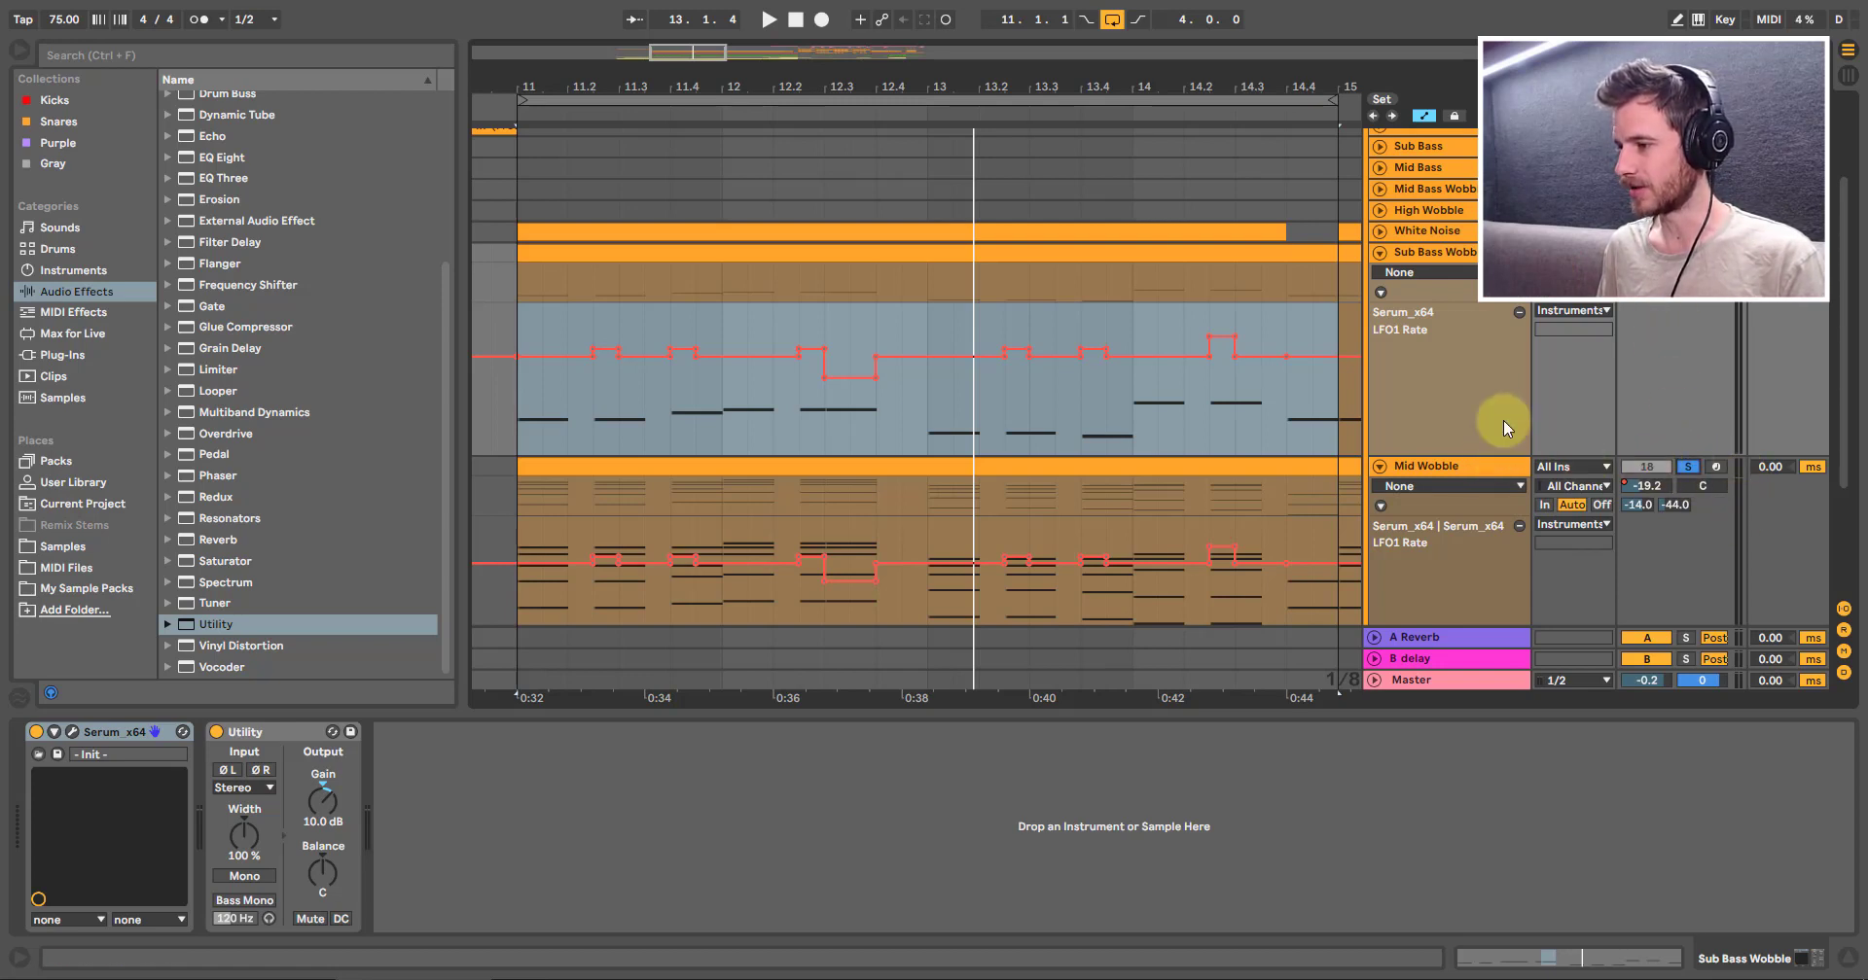
{"action": "left_click", "coordinate": [1518, 312]}
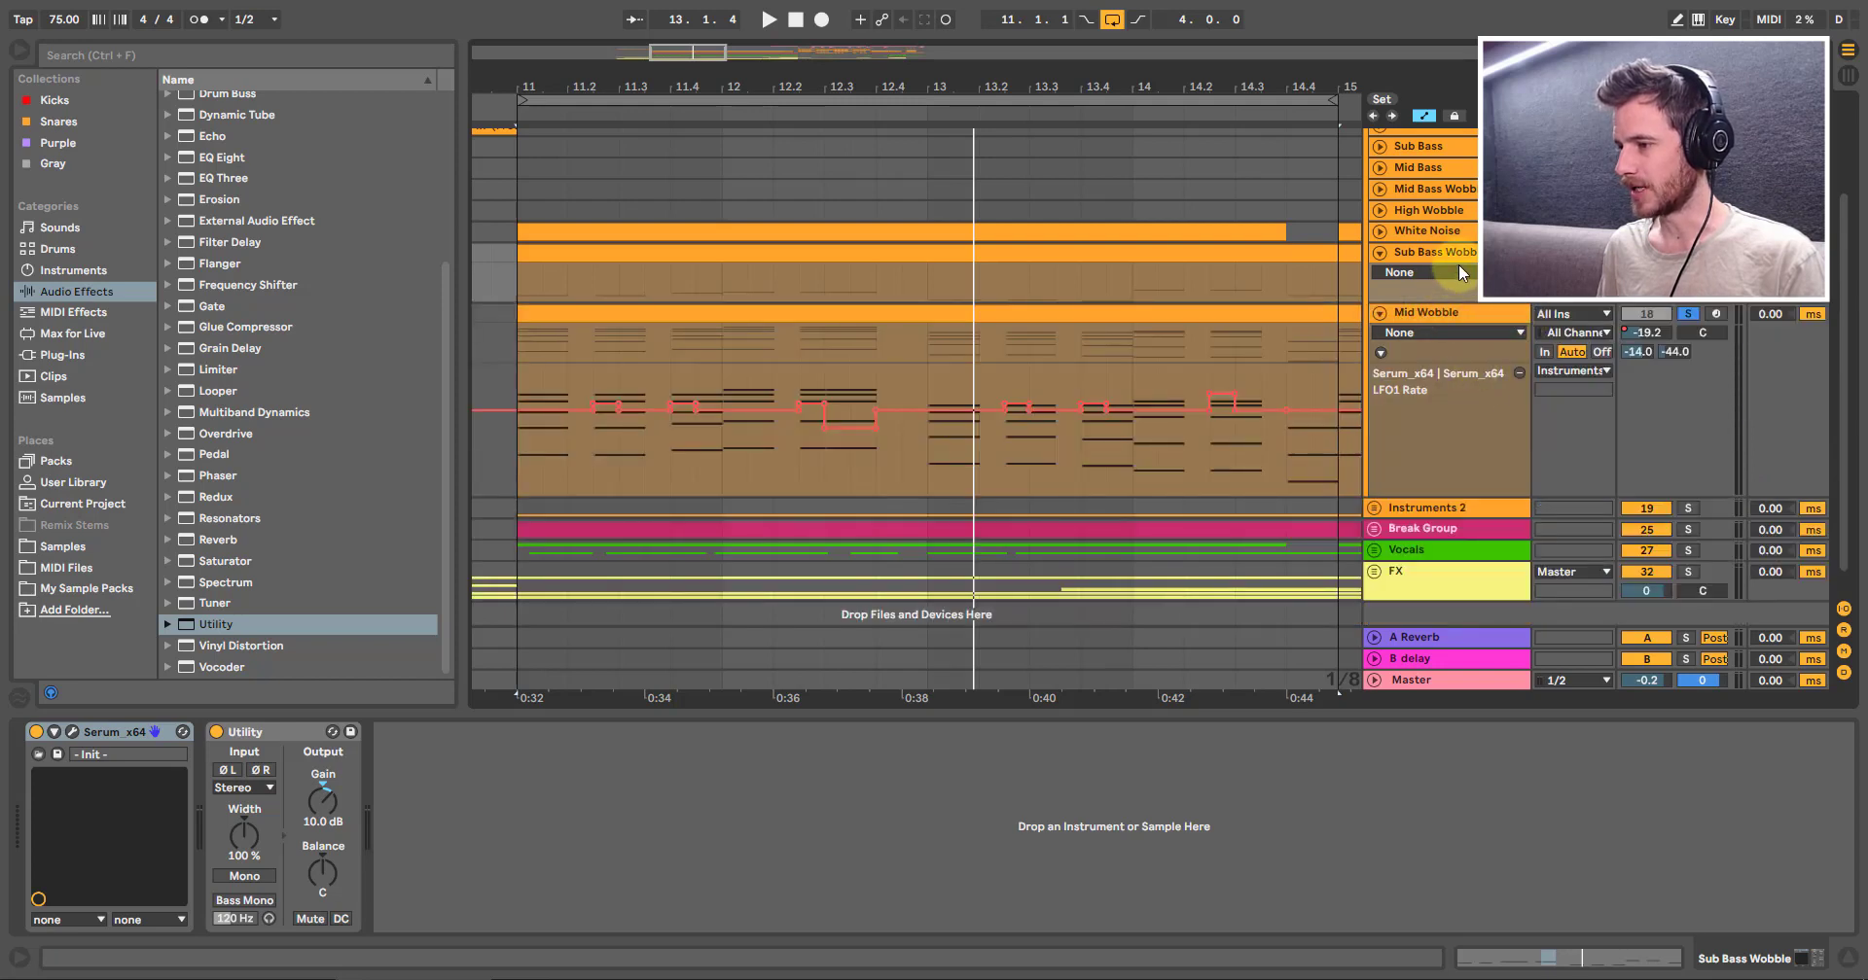
{"action": "left_click", "coordinate": [1377, 254]}
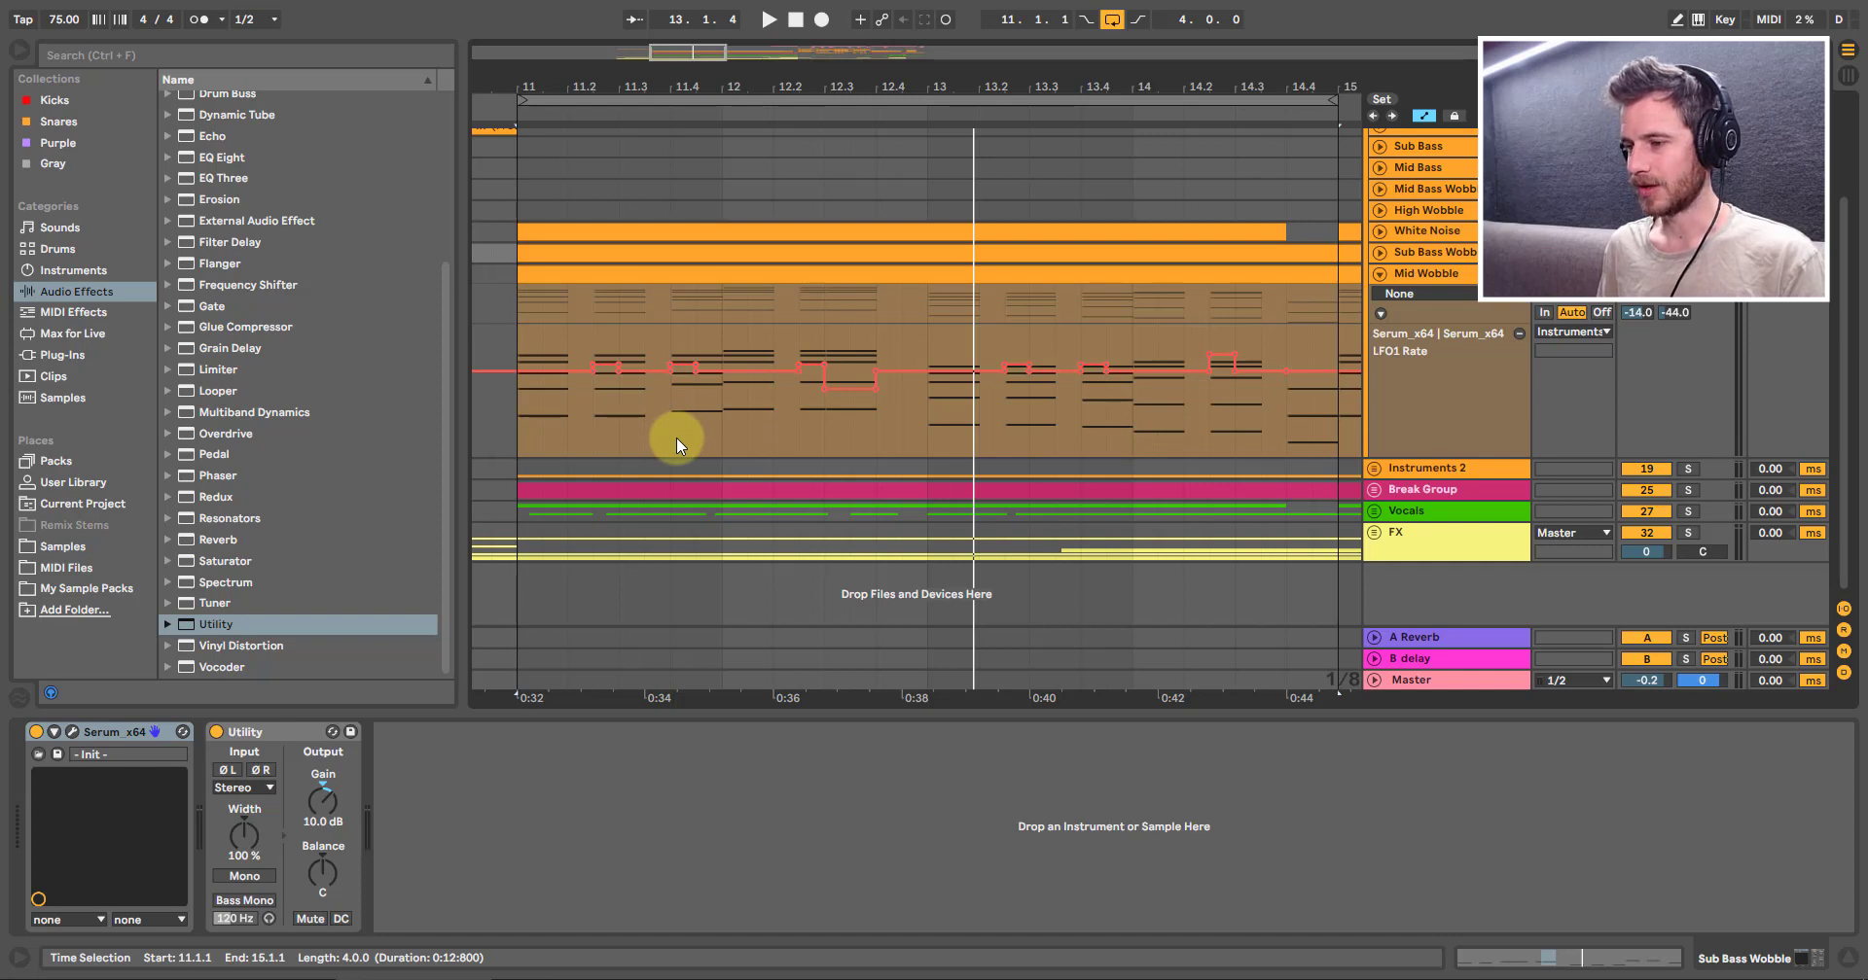
Step: Remove all modulators from Sub Bass Wobble's Serum filter Cutoff, then select Mid Wobble
{"action": "left_click", "coordinate": [71, 734]}
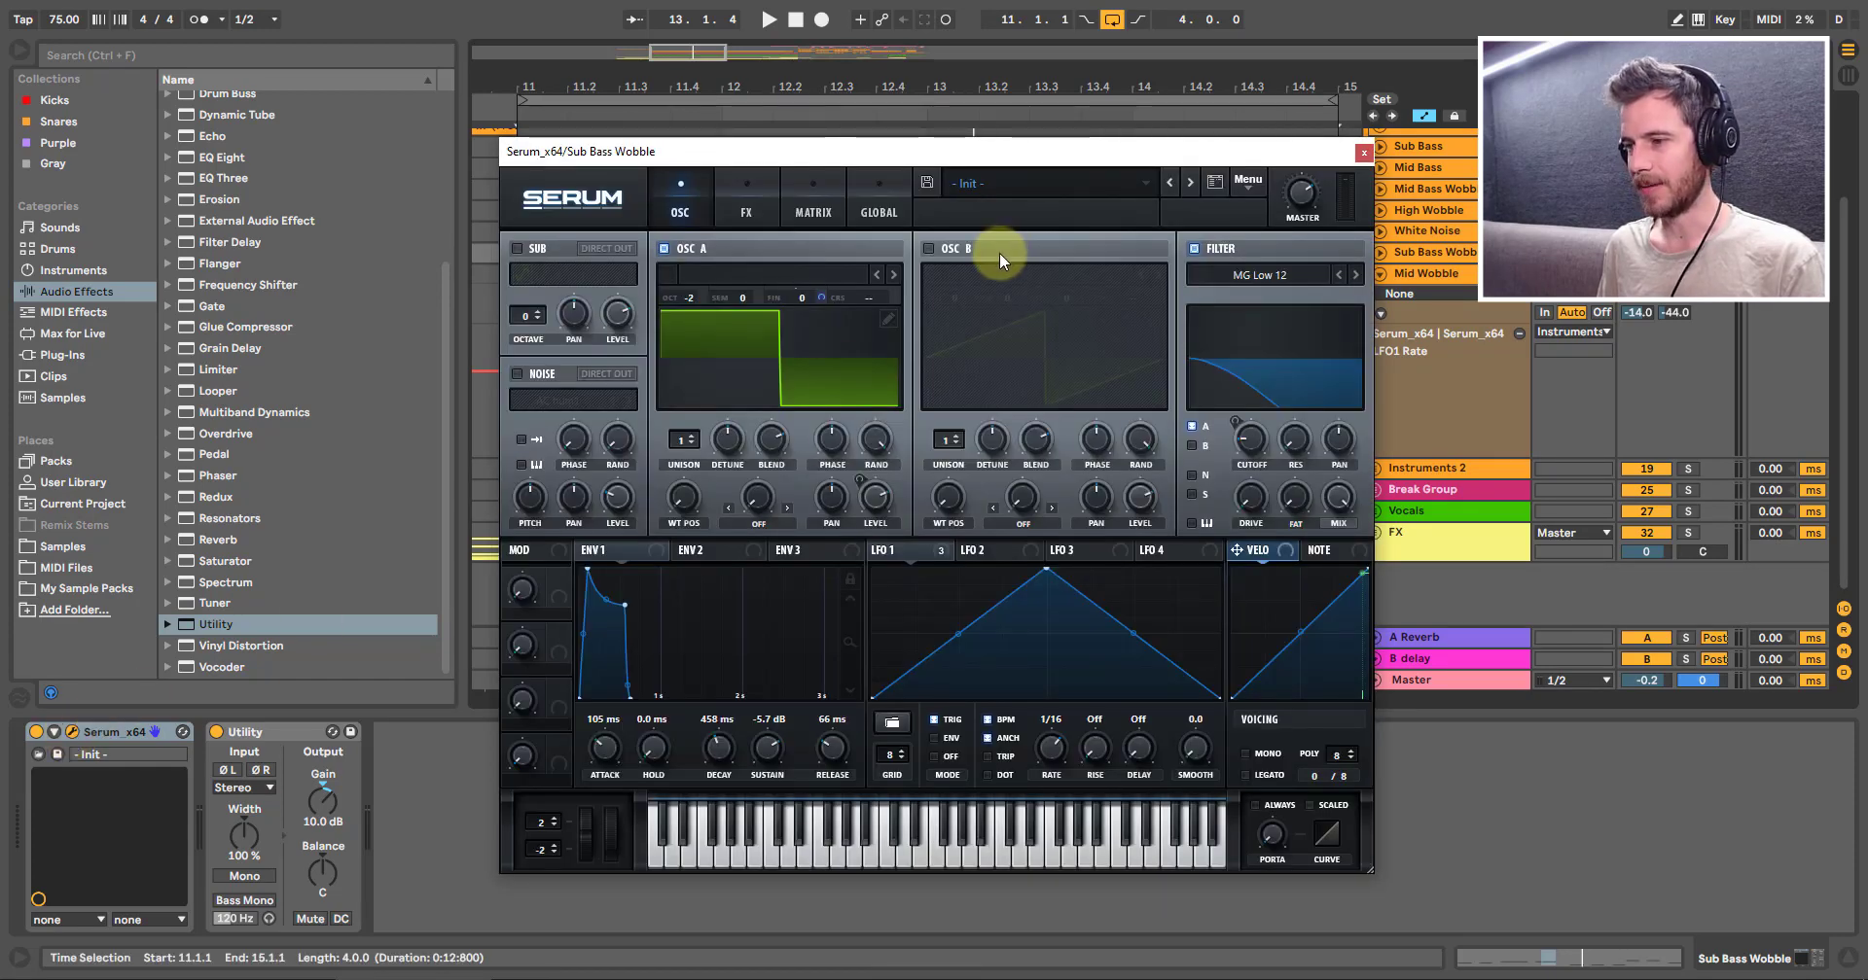
{"action": "key", "text": "space"}
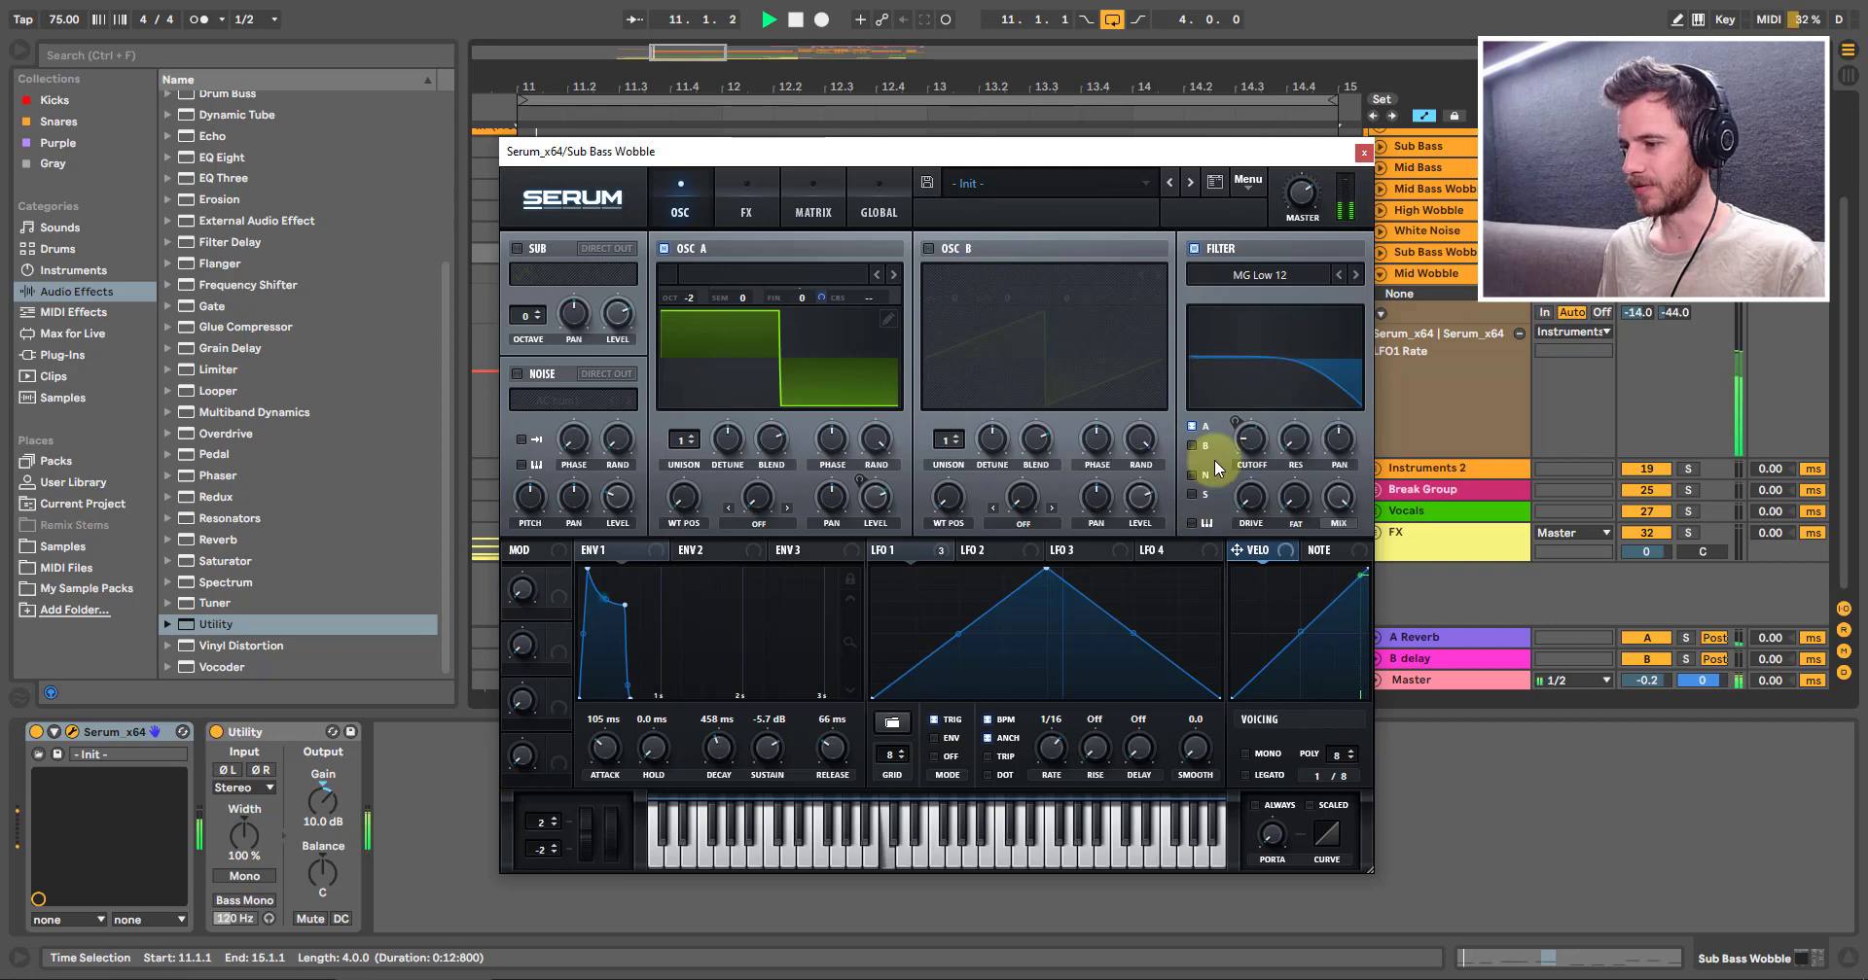
{"action": "right_click", "coordinate": [1251, 447]}
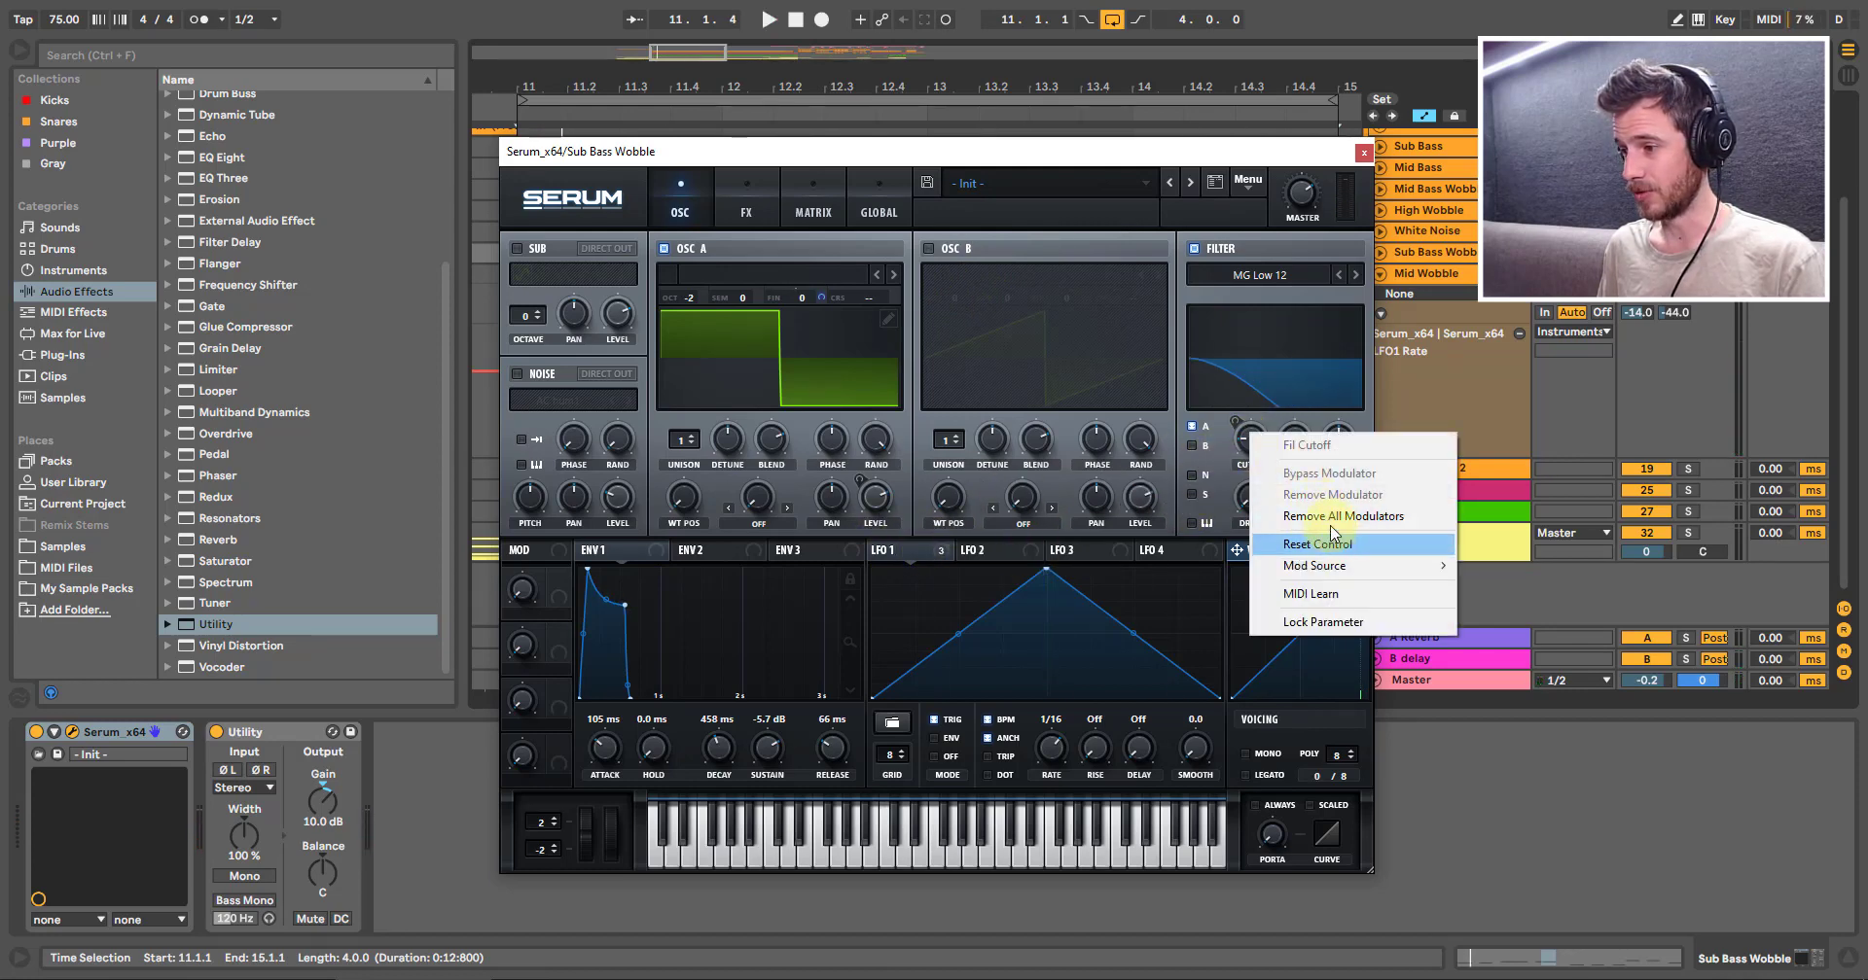
{"action": "left_click", "coordinate": [1332, 525]}
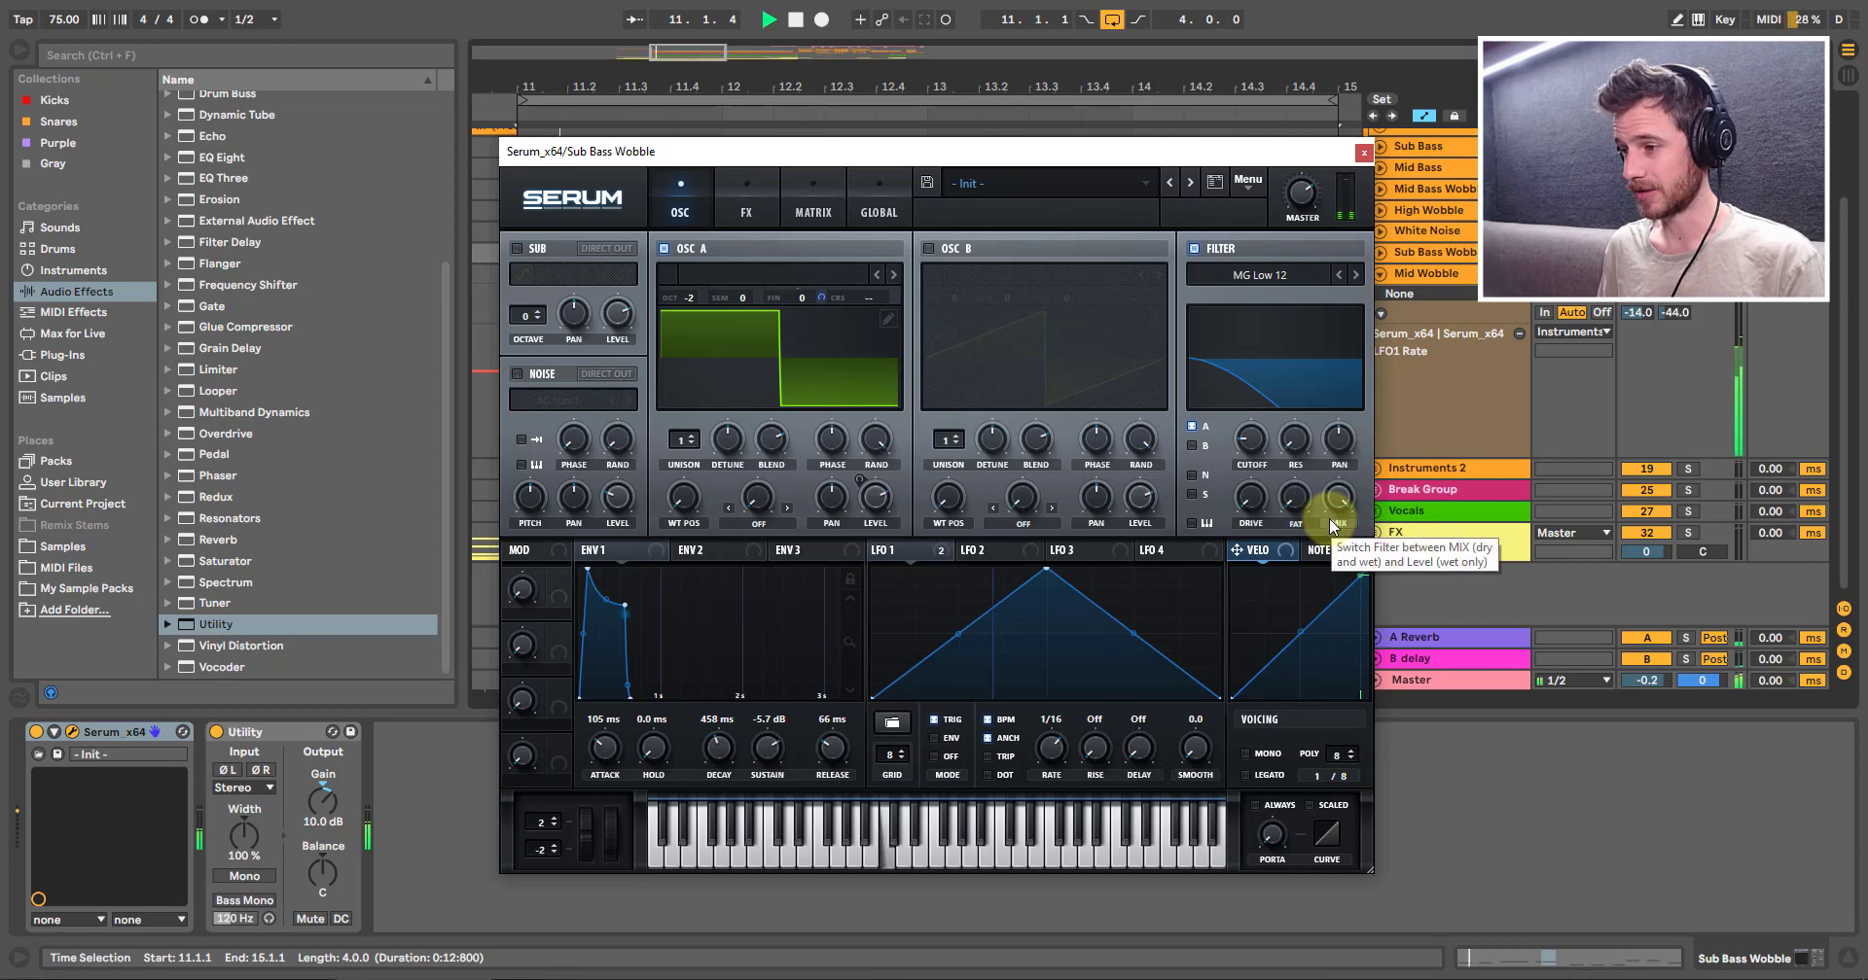
{"action": "key", "text": "space"}
{"action": "left_click_drag", "start_coordinate": [1259, 150], "coordinate": [933, 247]}
{"action": "left_click", "coordinate": [1459, 275]}
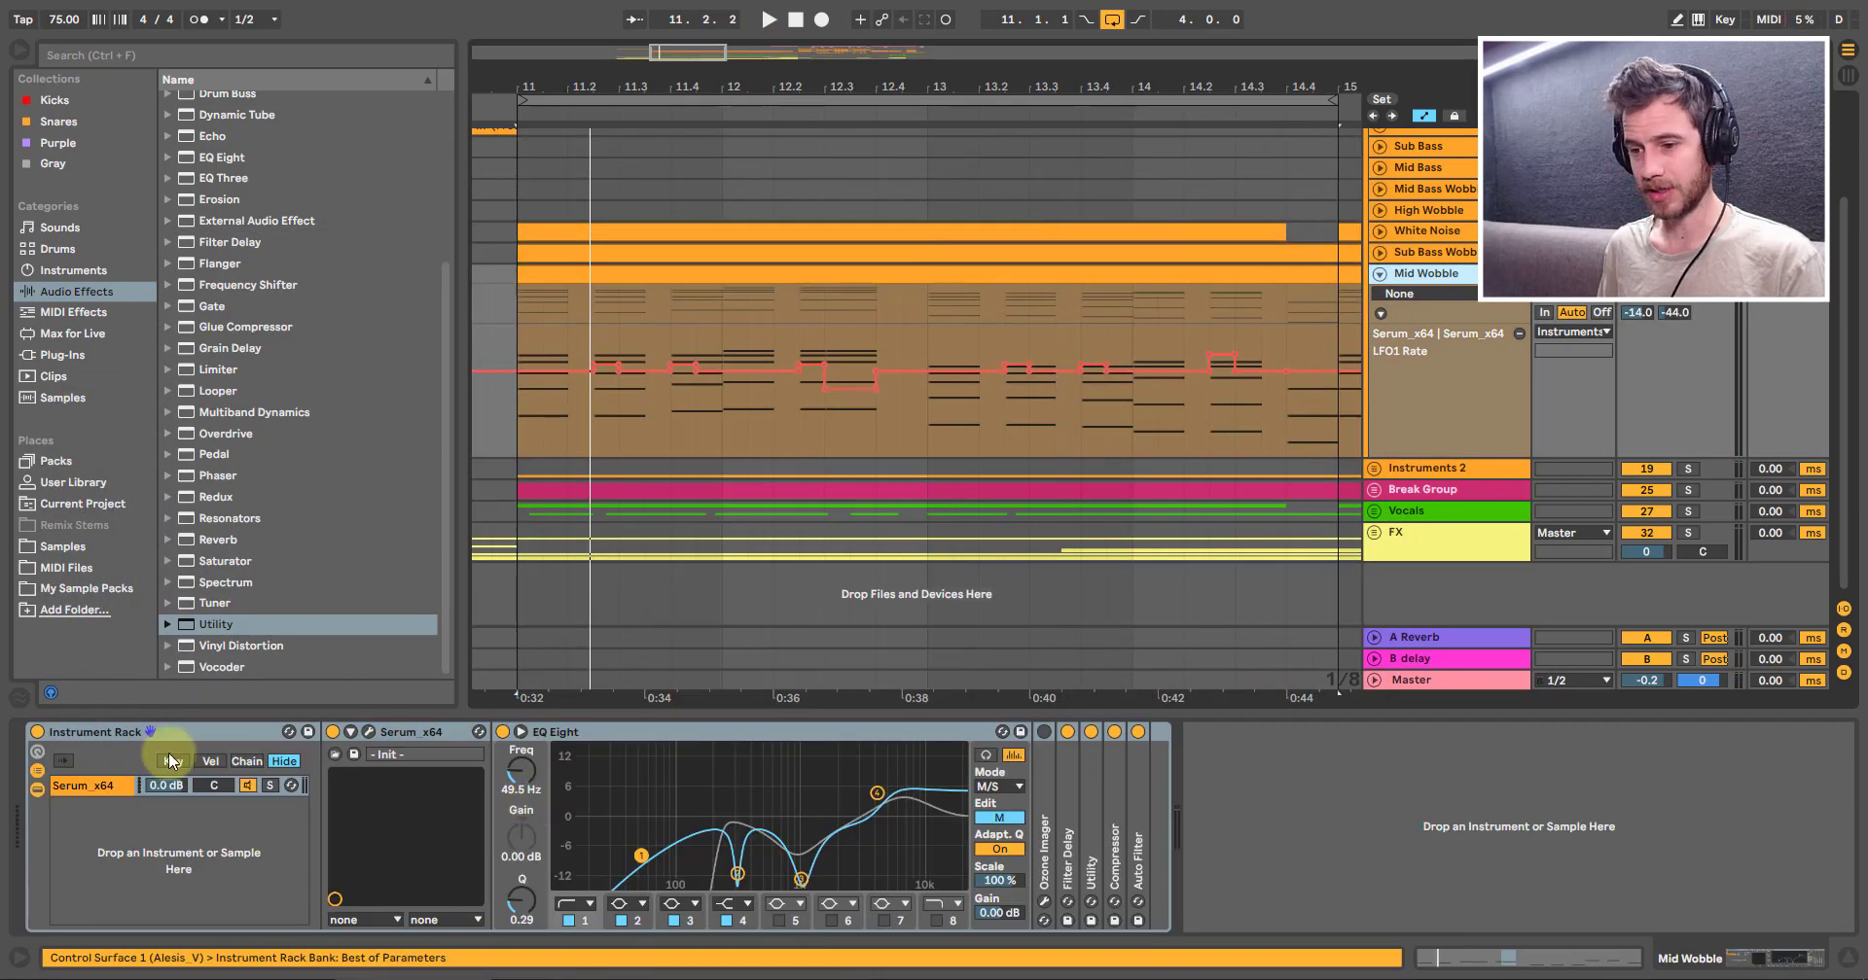
Step: Remove the LFO 1 modulator from Mid Wobble's Serum filter Cutoff and close Serum
{"action": "left_click", "coordinate": [369, 733]}
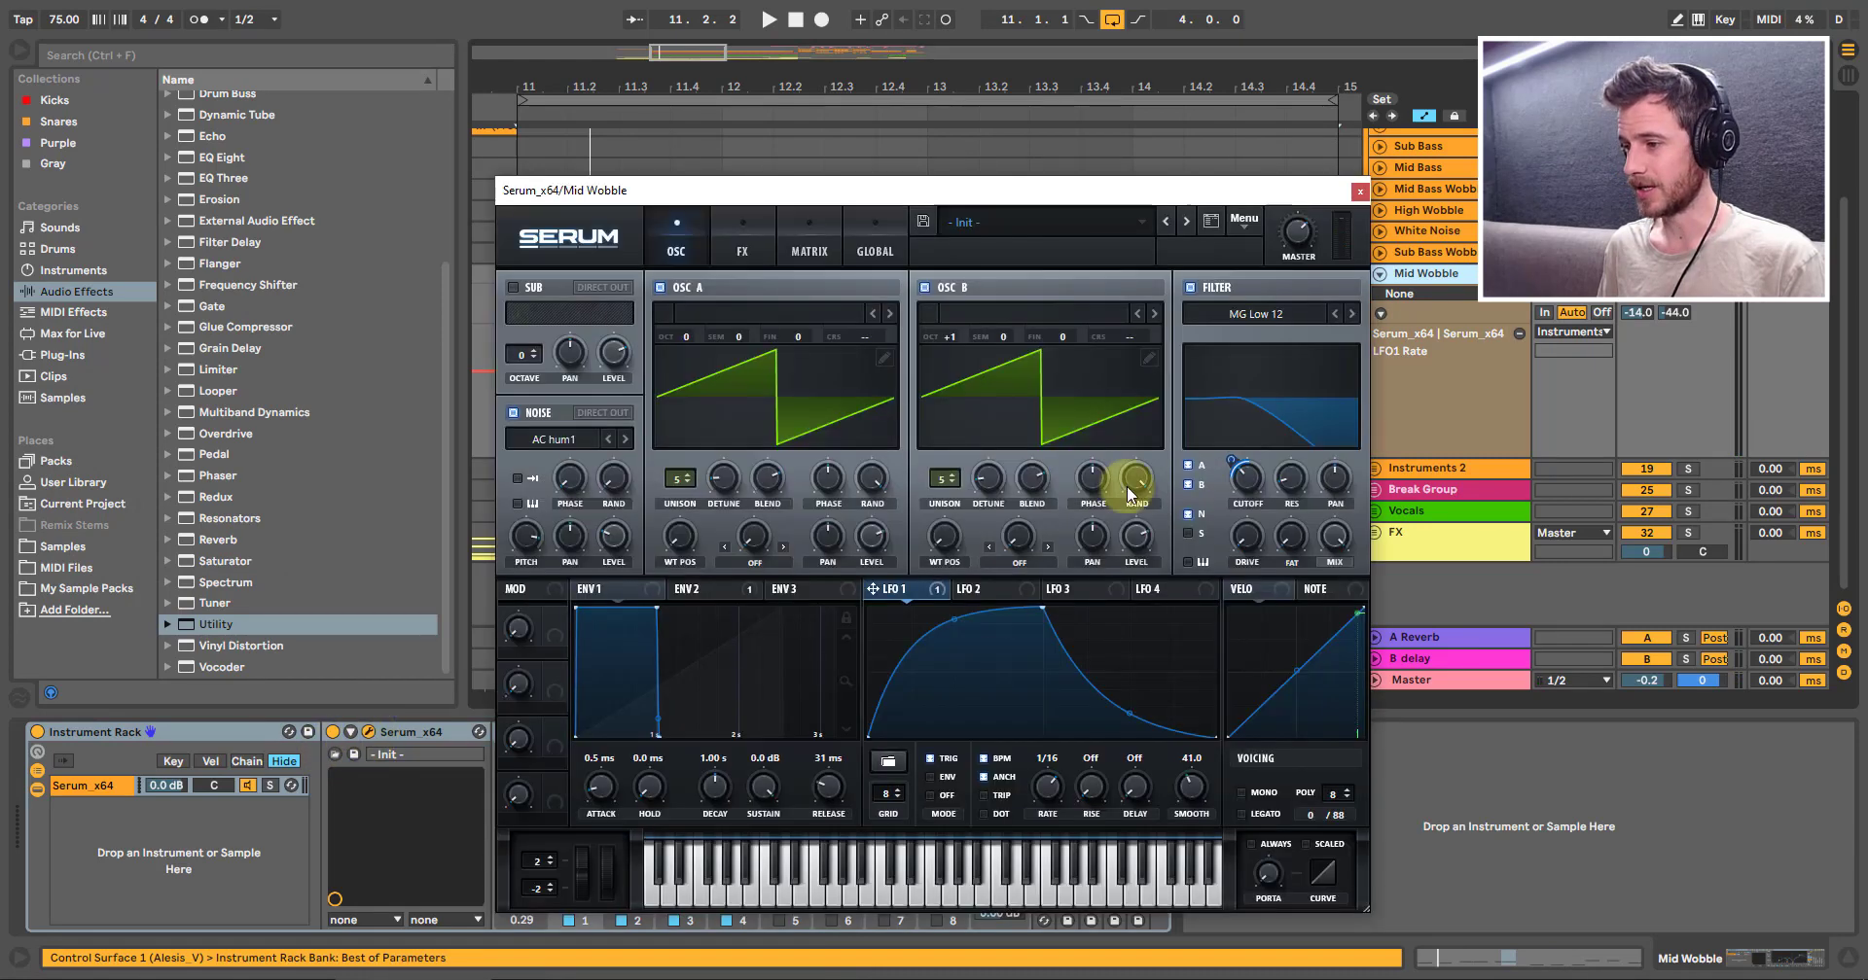
{"action": "right_click", "coordinate": [1246, 477]}
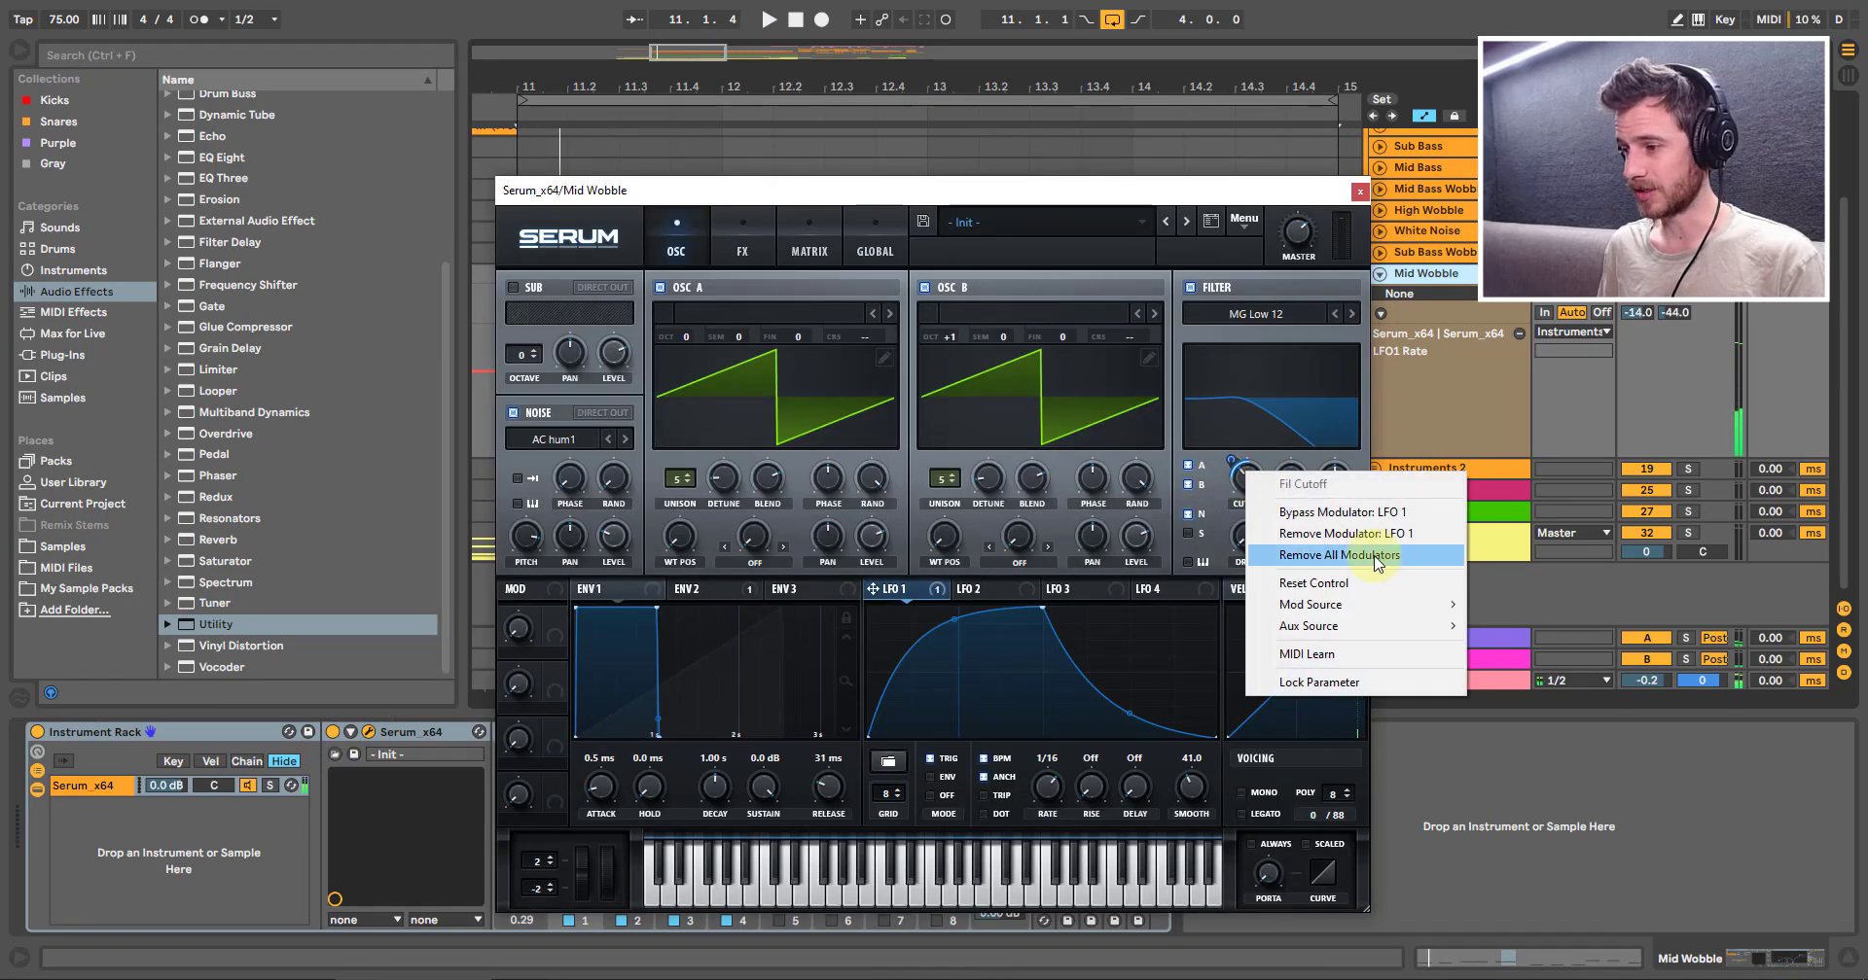
{"action": "left_click", "coordinate": [1366, 534]}
{"action": "key", "text": "space"}
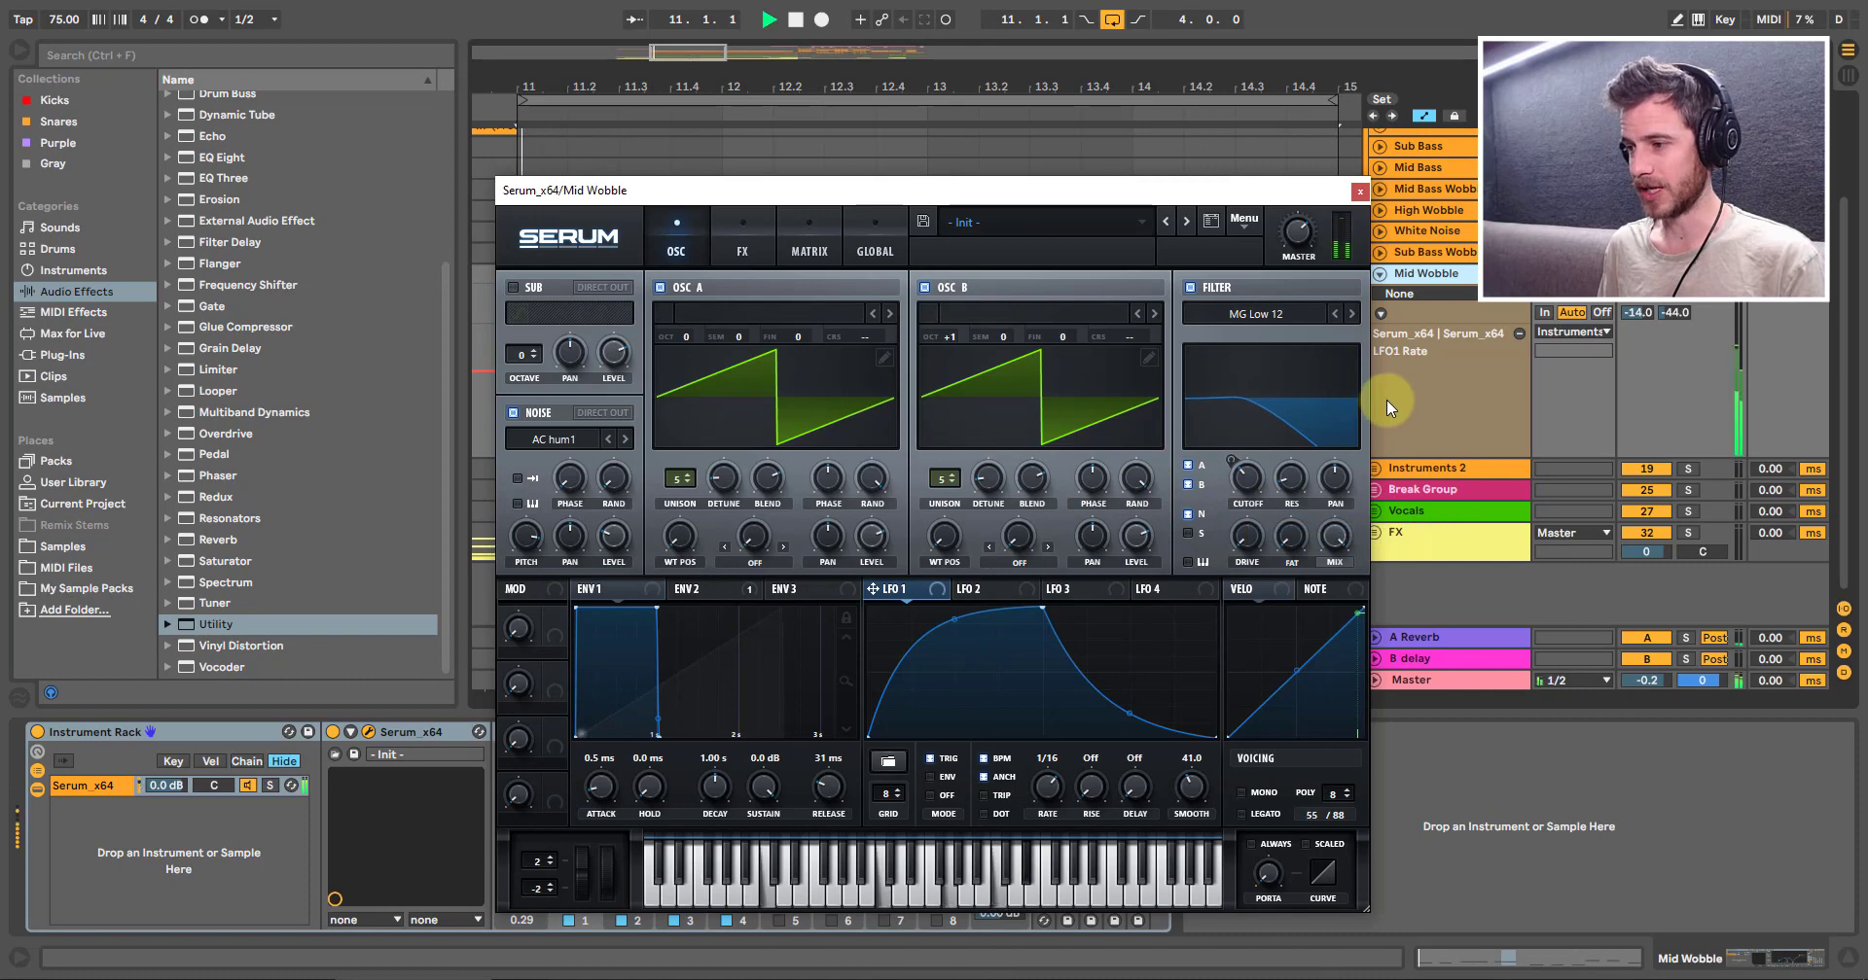
{"action": "left_click", "coordinate": [1358, 193]}
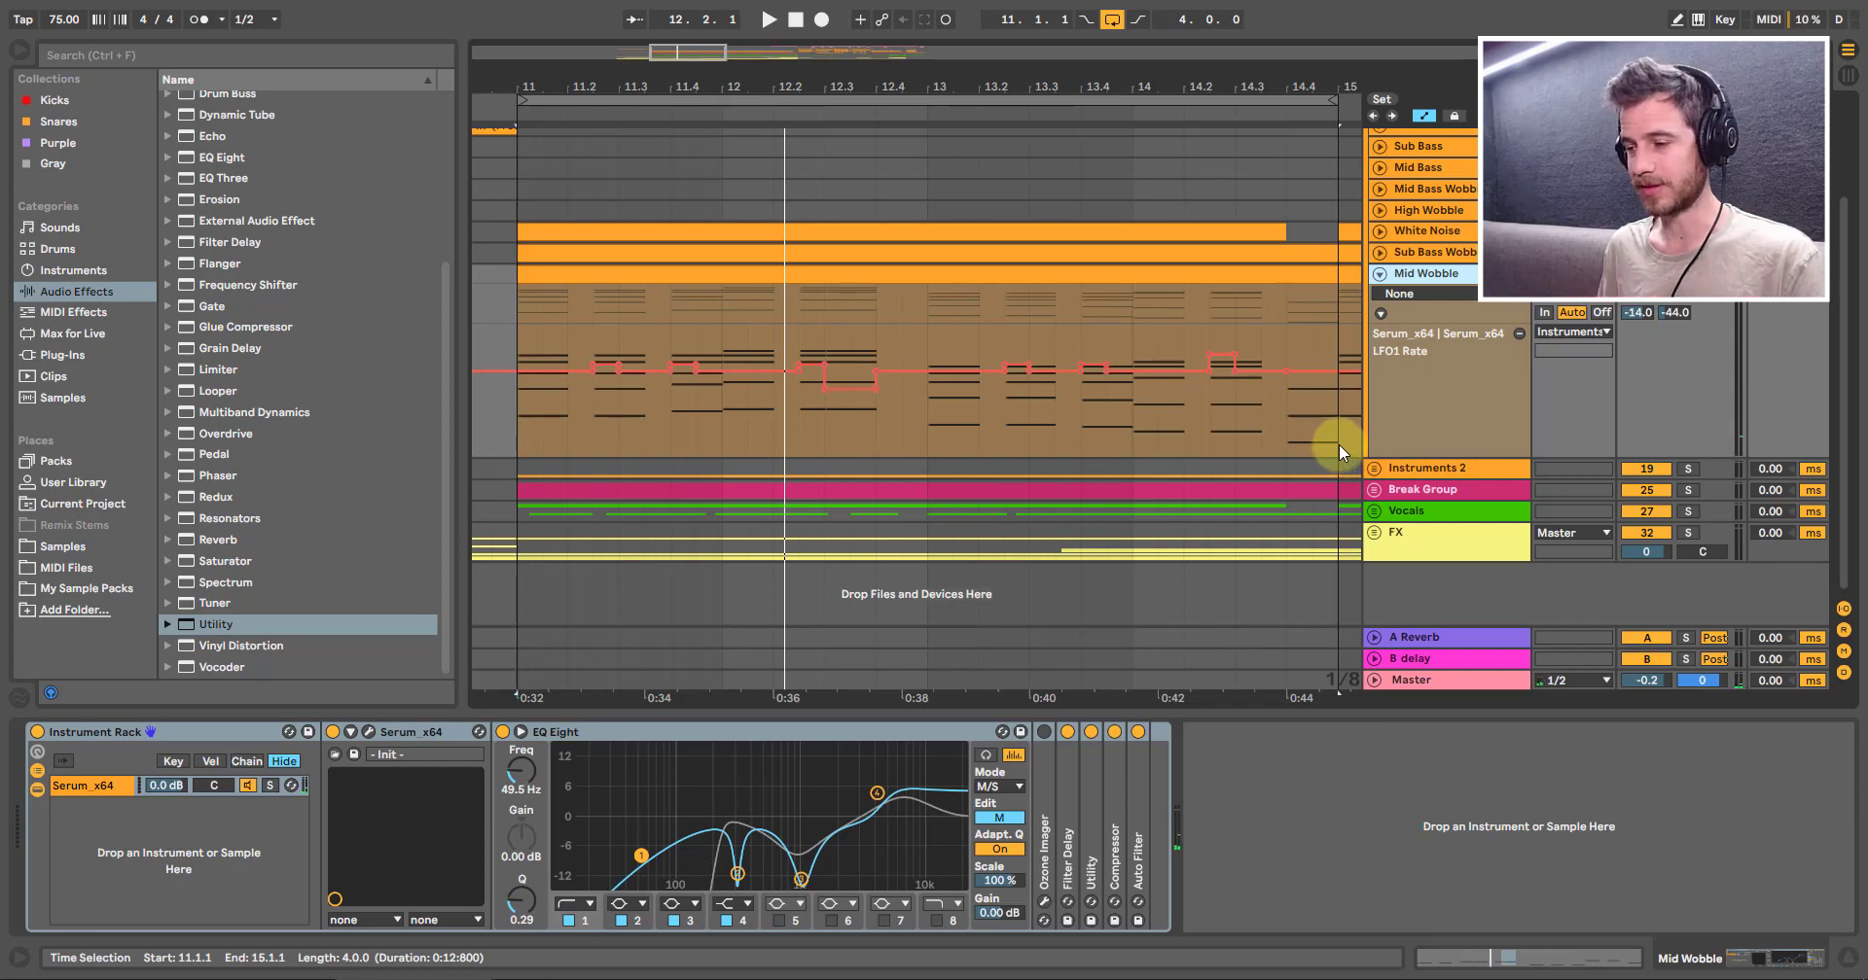
Step: Hide the LFO1 Rate lane and turn up the Cutoff in Mid Wobble's Serum
{"action": "left_click", "coordinate": [1518, 335]}
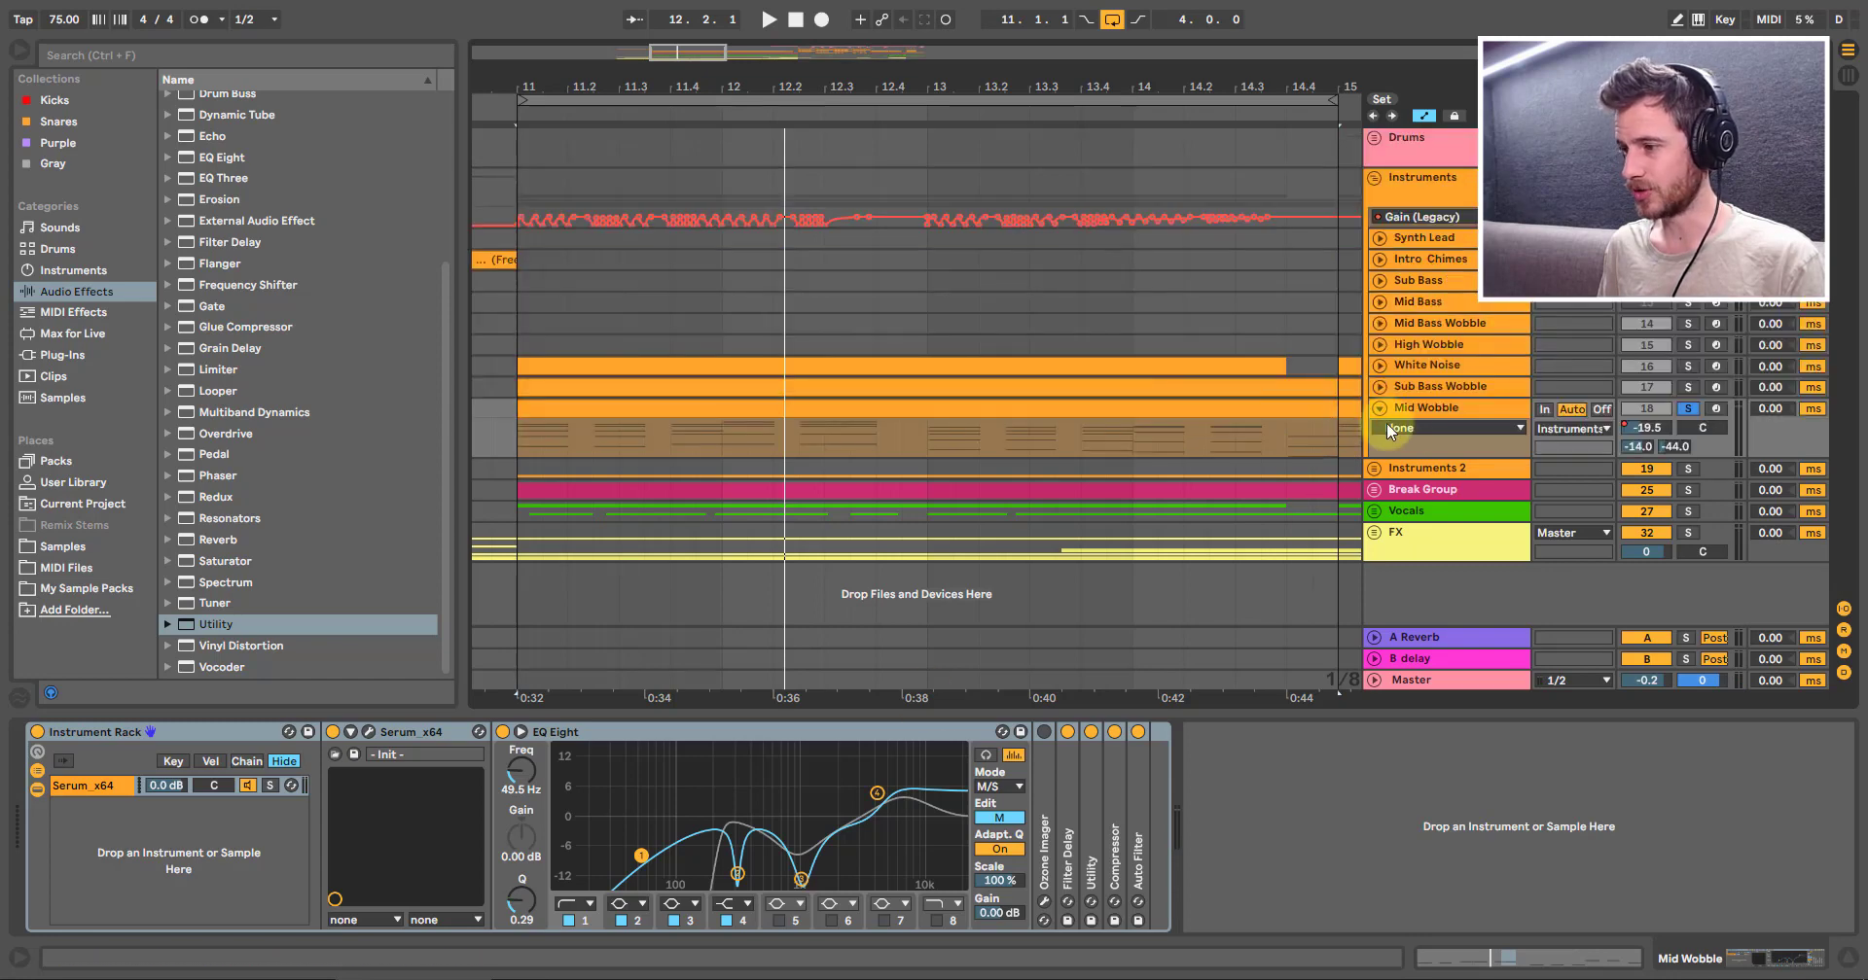
{"action": "left_click", "coordinate": [368, 732]}
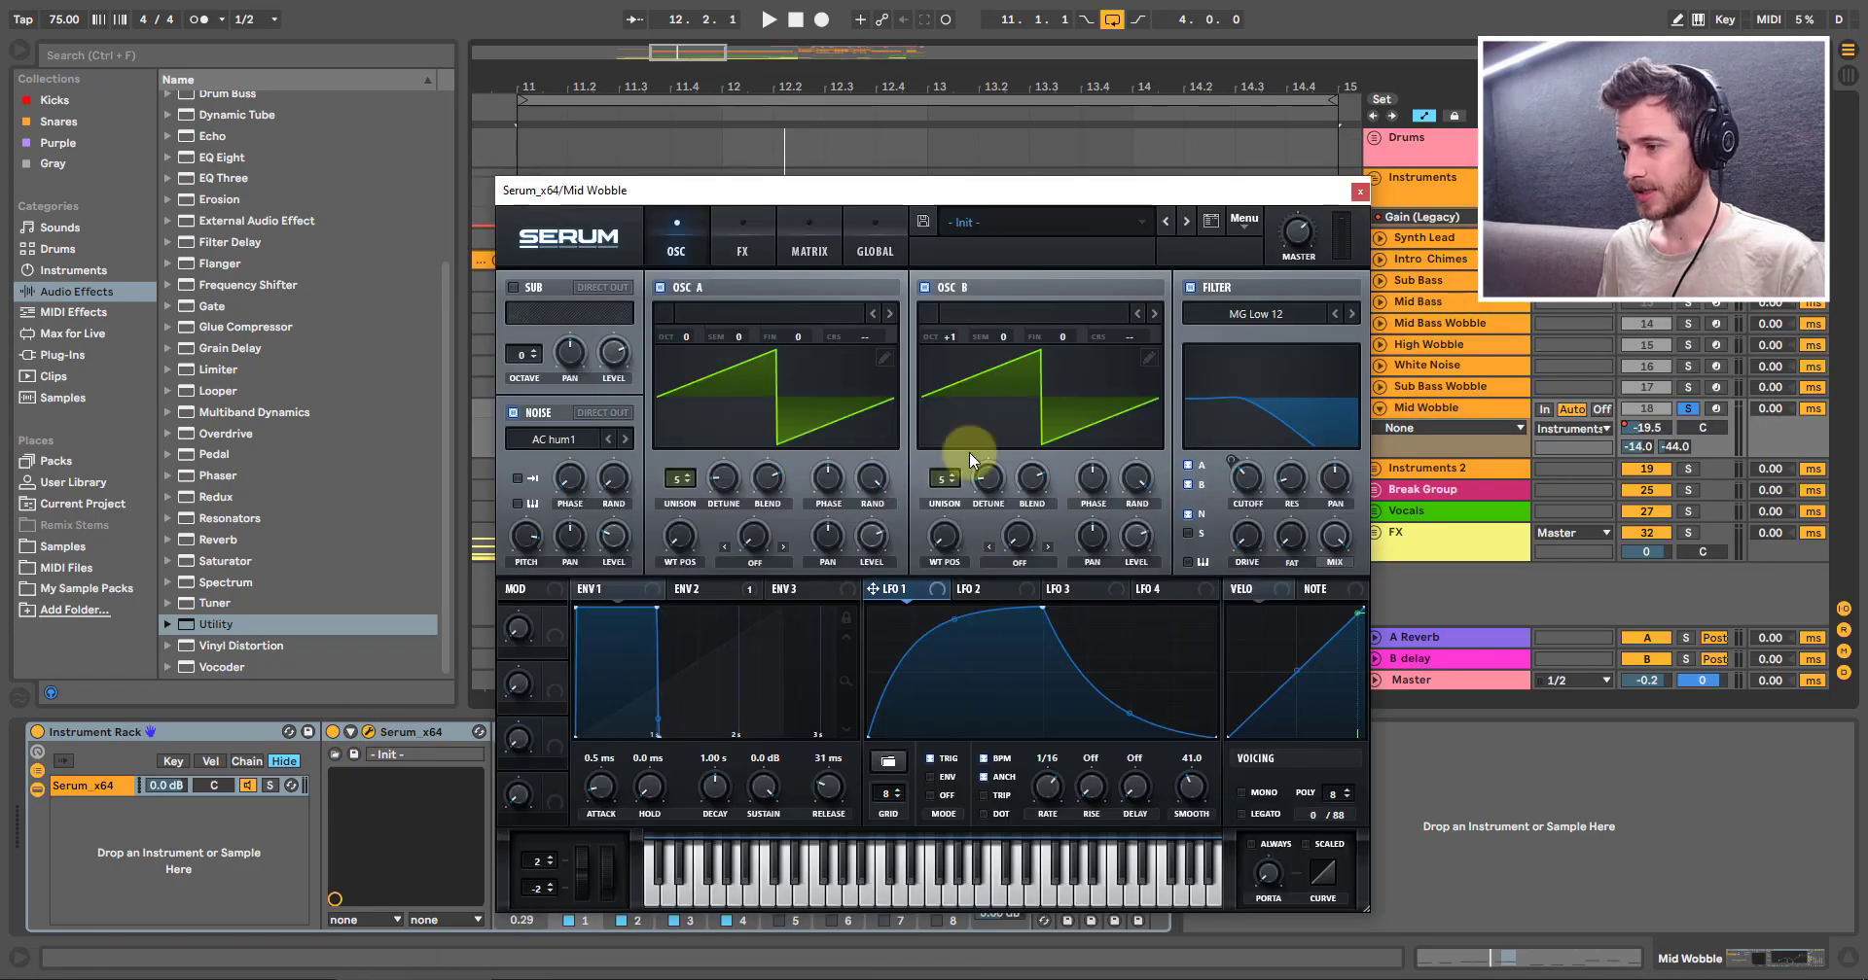
{"action": "left_click_drag", "start_coordinate": [1237, 472], "coordinate": [1254, 477]}
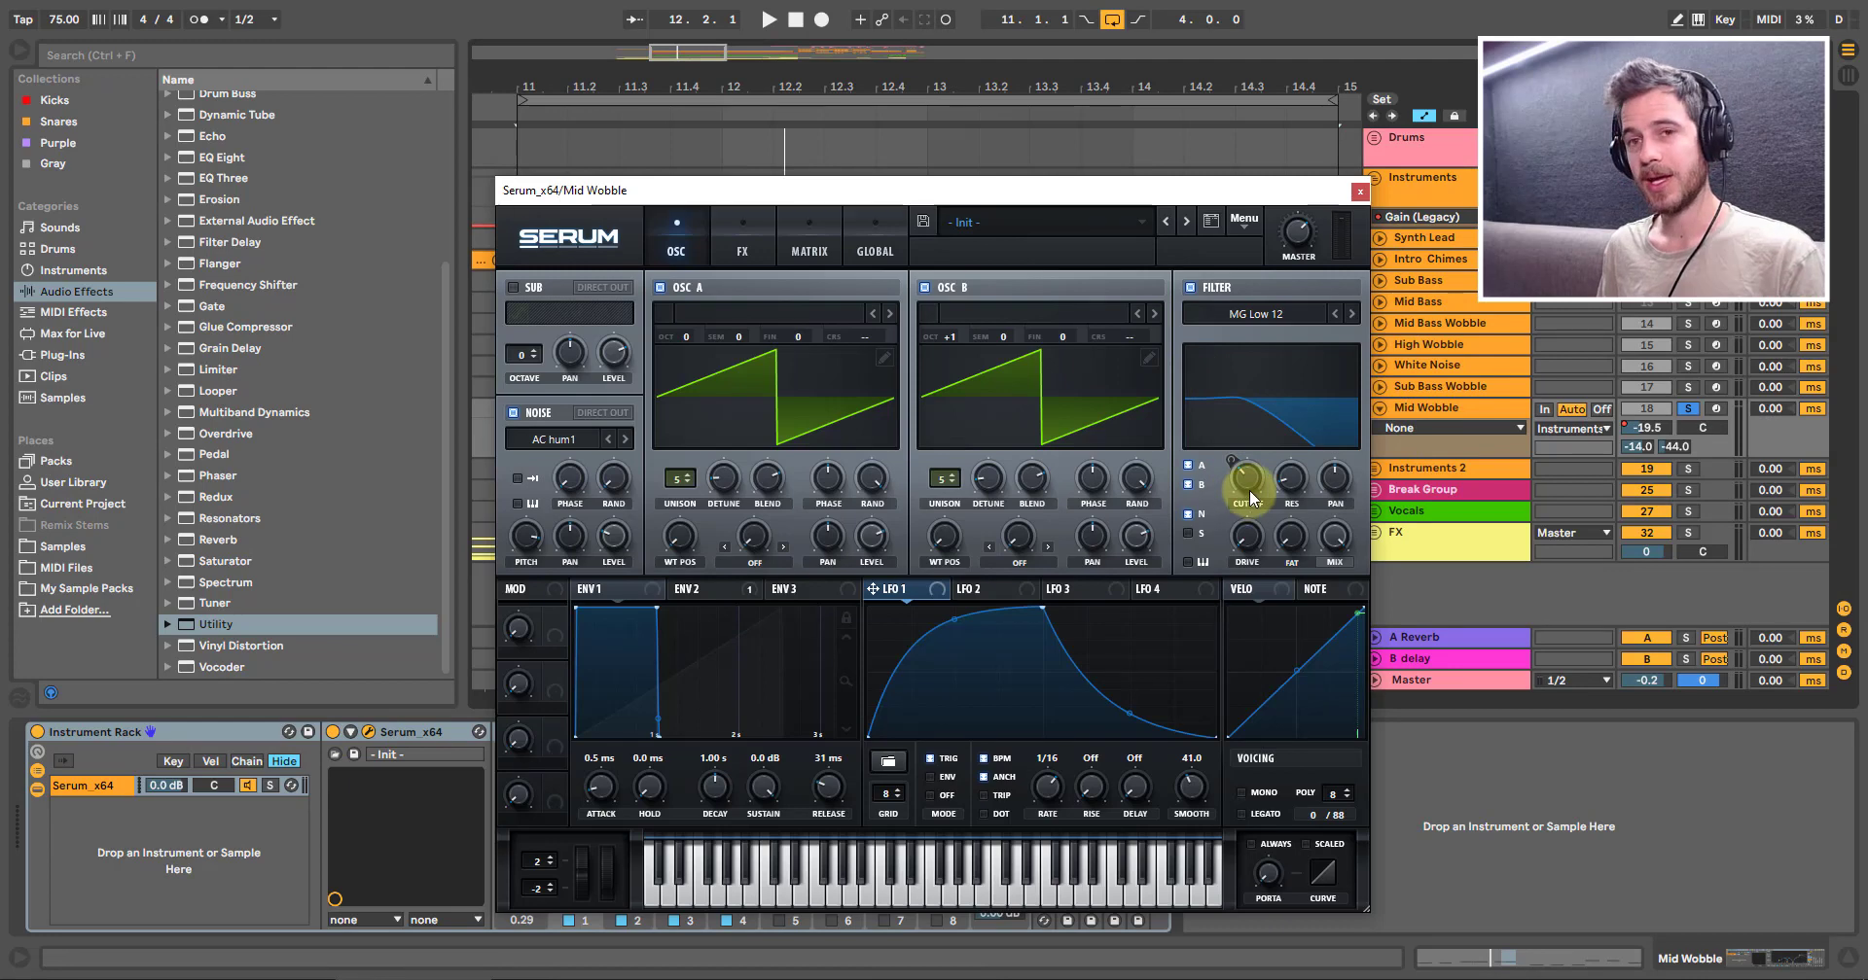
{"action": "left_click_drag", "start_coordinate": [1292, 191], "coordinate": [1206, 182]}
Step: Show a Fil Cutoff automation lane on Mid Wobble, close Serum, and enlarge the lane
{"action": "left_click", "coordinate": [1502, 432]}
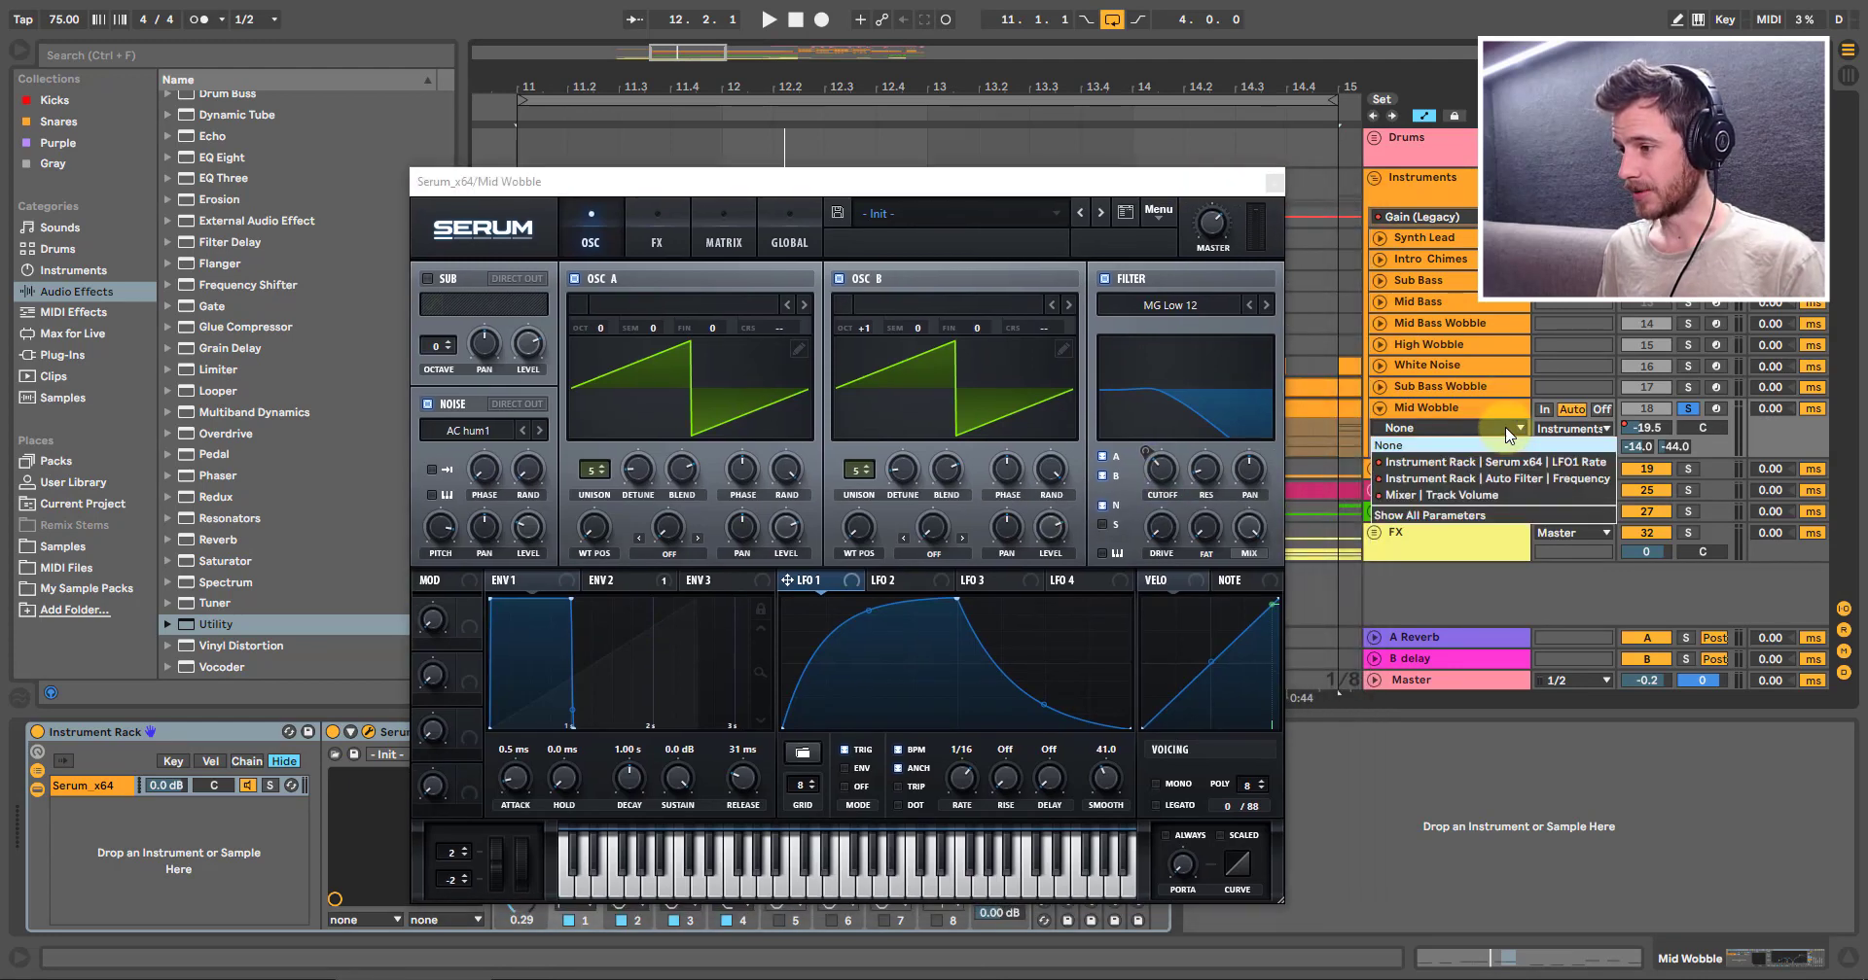
{"action": "left_click", "coordinate": [1444, 521]}
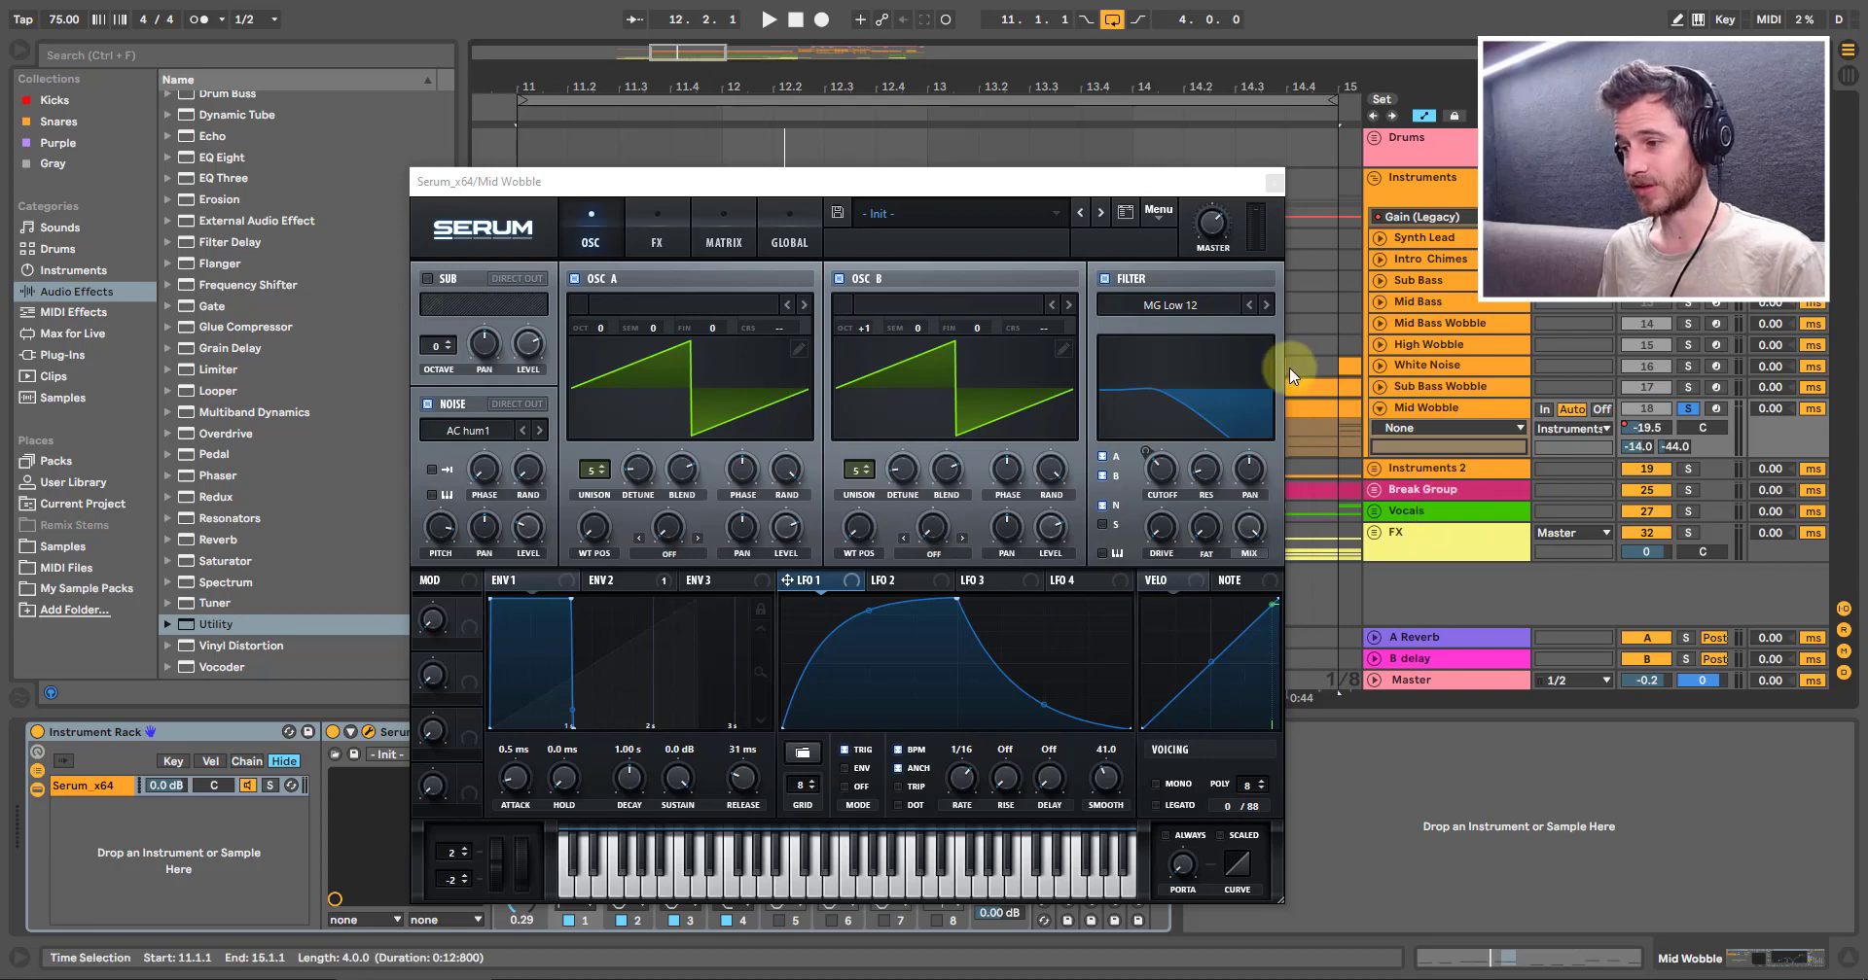
{"action": "left_click", "coordinate": [1159, 470]}
{"action": "left_click", "coordinate": [1252, 465]}
{"action": "left_click", "coordinate": [1391, 430]}
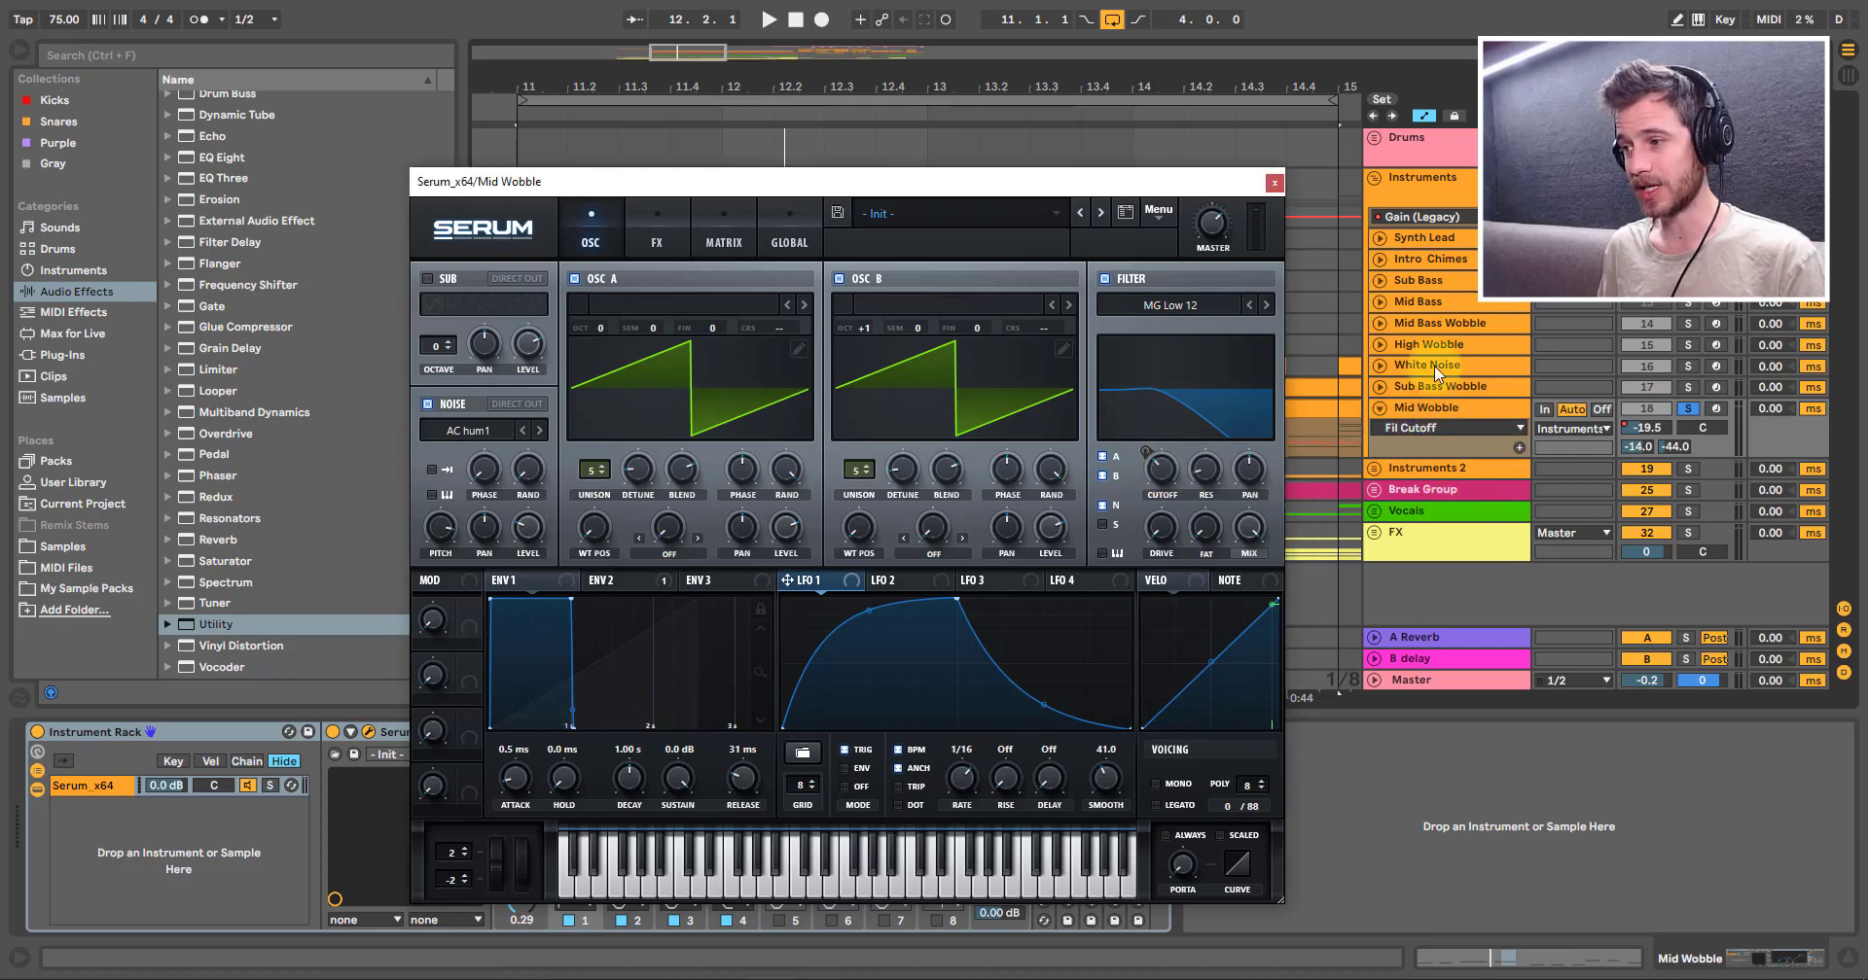
{"action": "left_click", "coordinate": [1273, 182]}
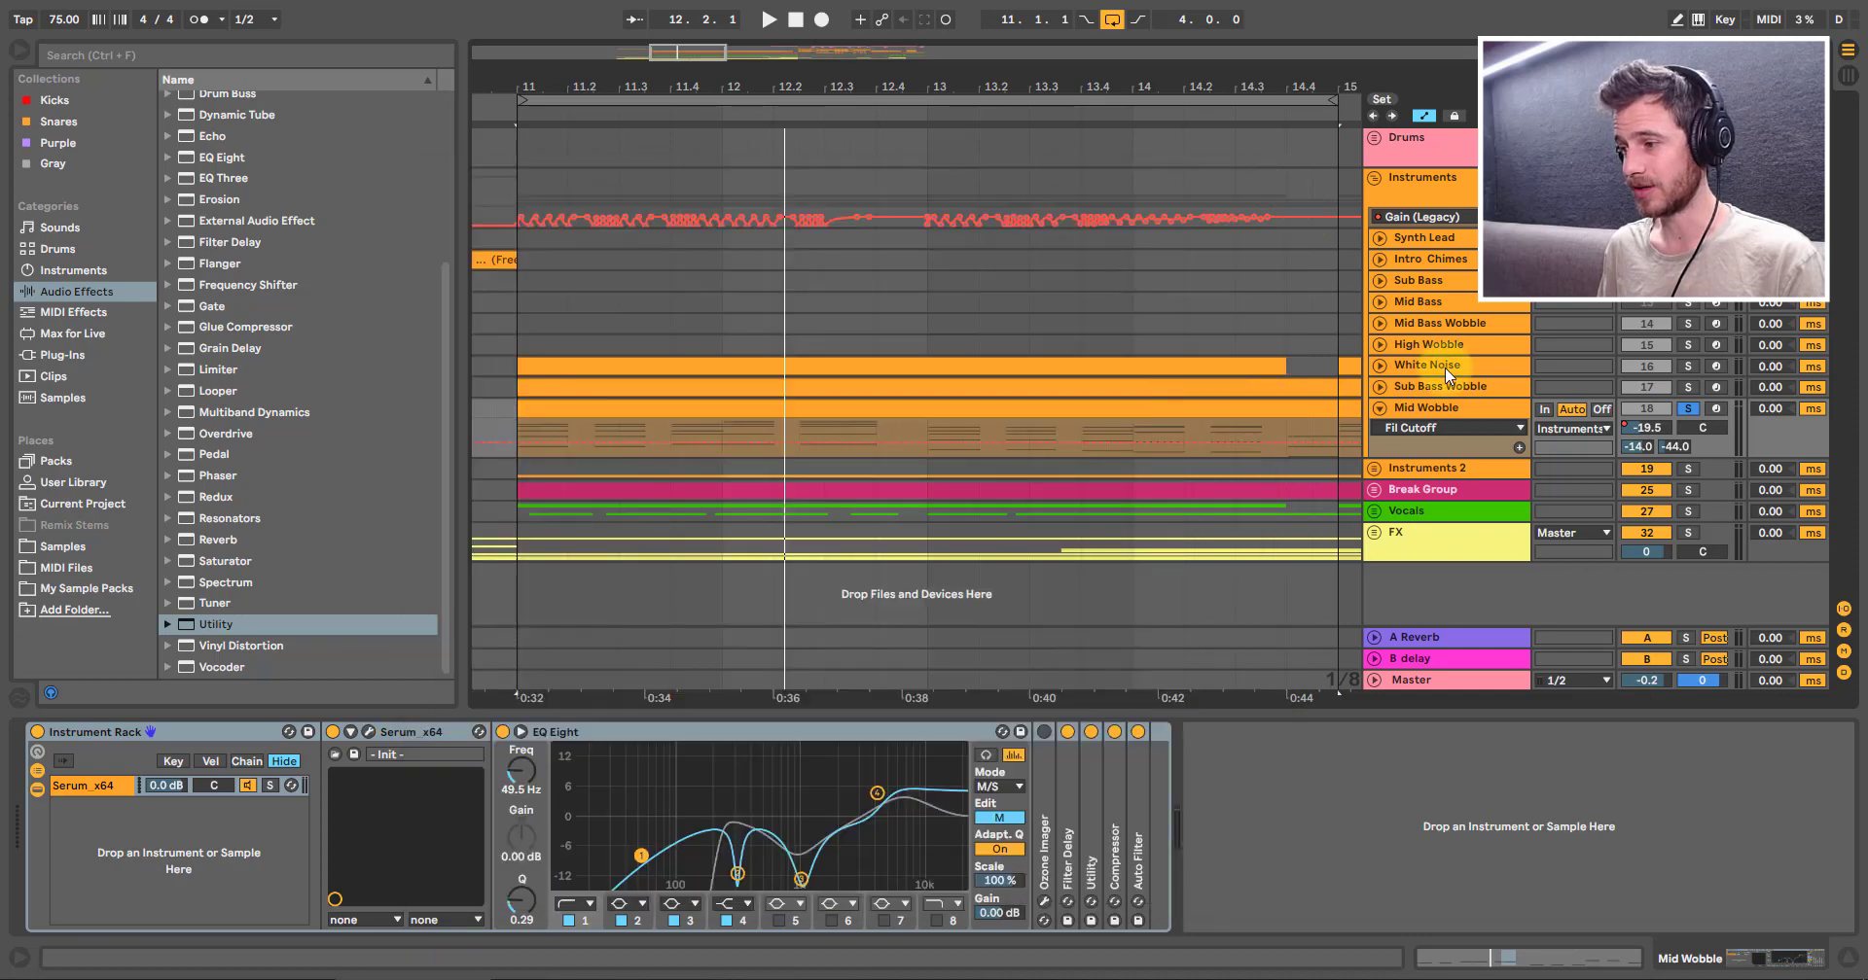
{"action": "left_click", "coordinate": [1518, 448]}
{"action": "left_click_drag", "start_coordinate": [1483, 497], "coordinate": [1483, 632]}
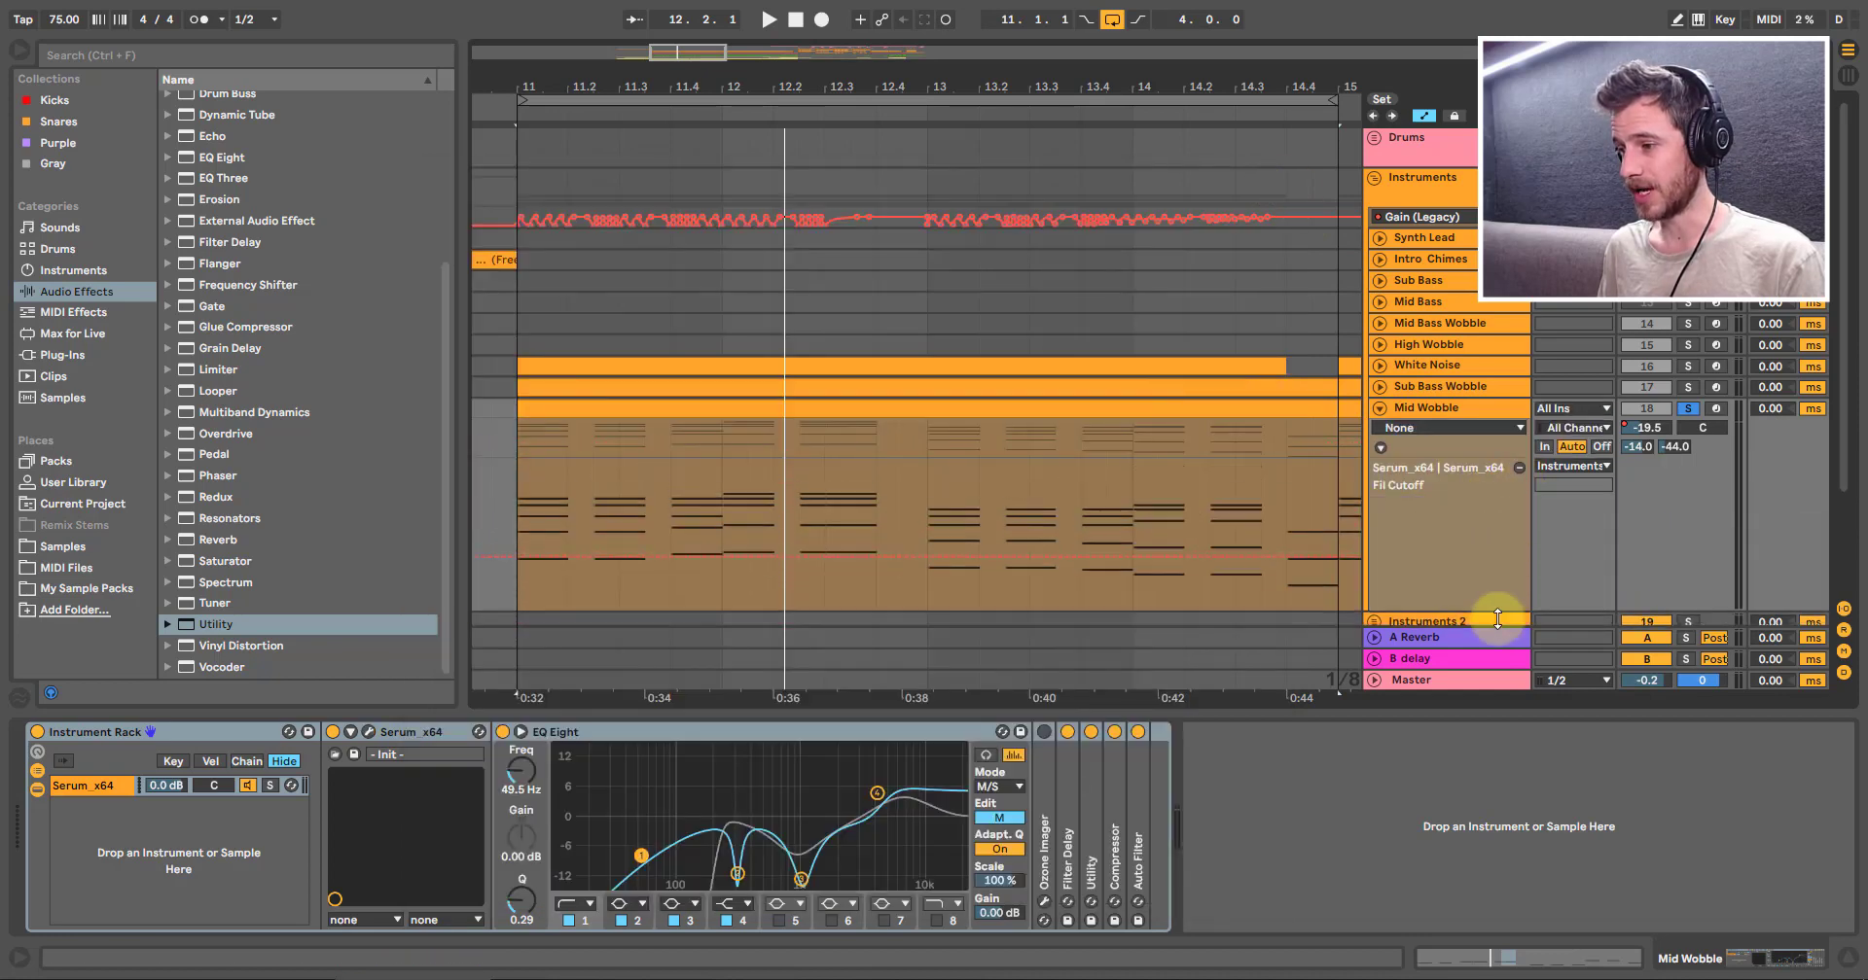
Step: Move the 0.35 Fil Cutoff breakpoint to the start of bar 11 and check it in Serum
{"action": "scroll", "coordinate": [944, 430], "scroll_direction": "down", "scroll_amount": 3}
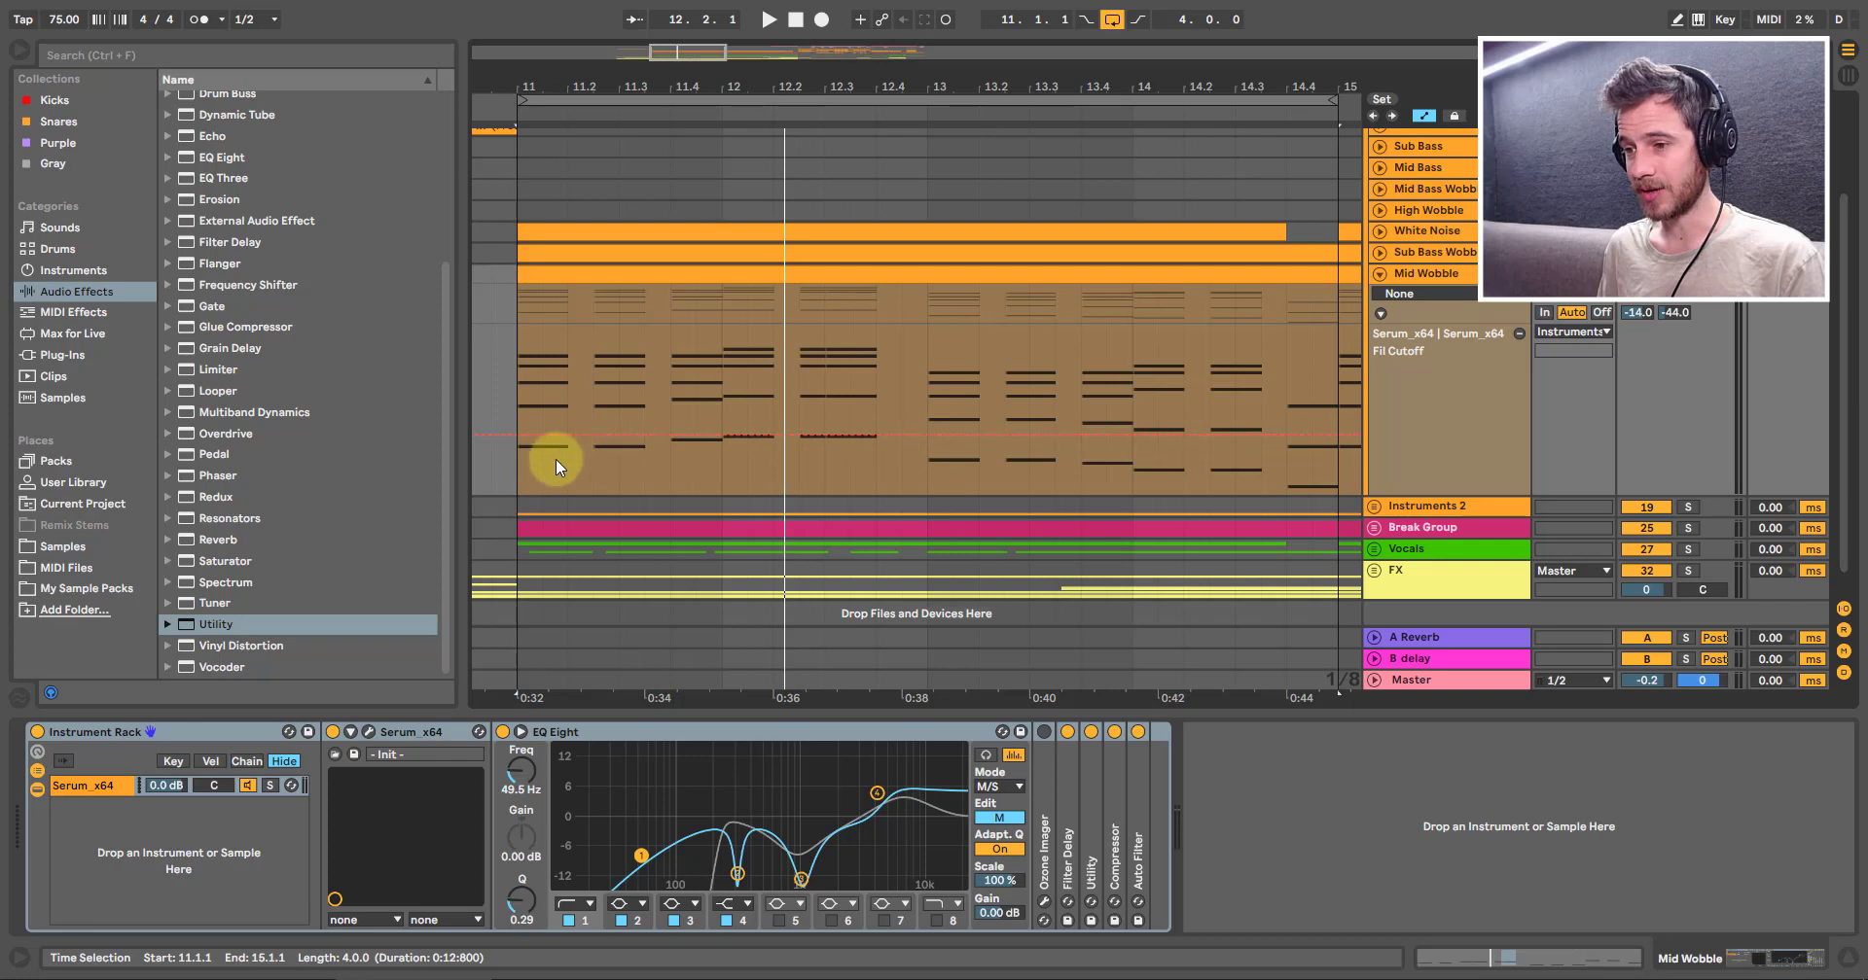
{"action": "left_click_drag", "start_coordinate": [542, 70], "coordinate": [558, 95]}
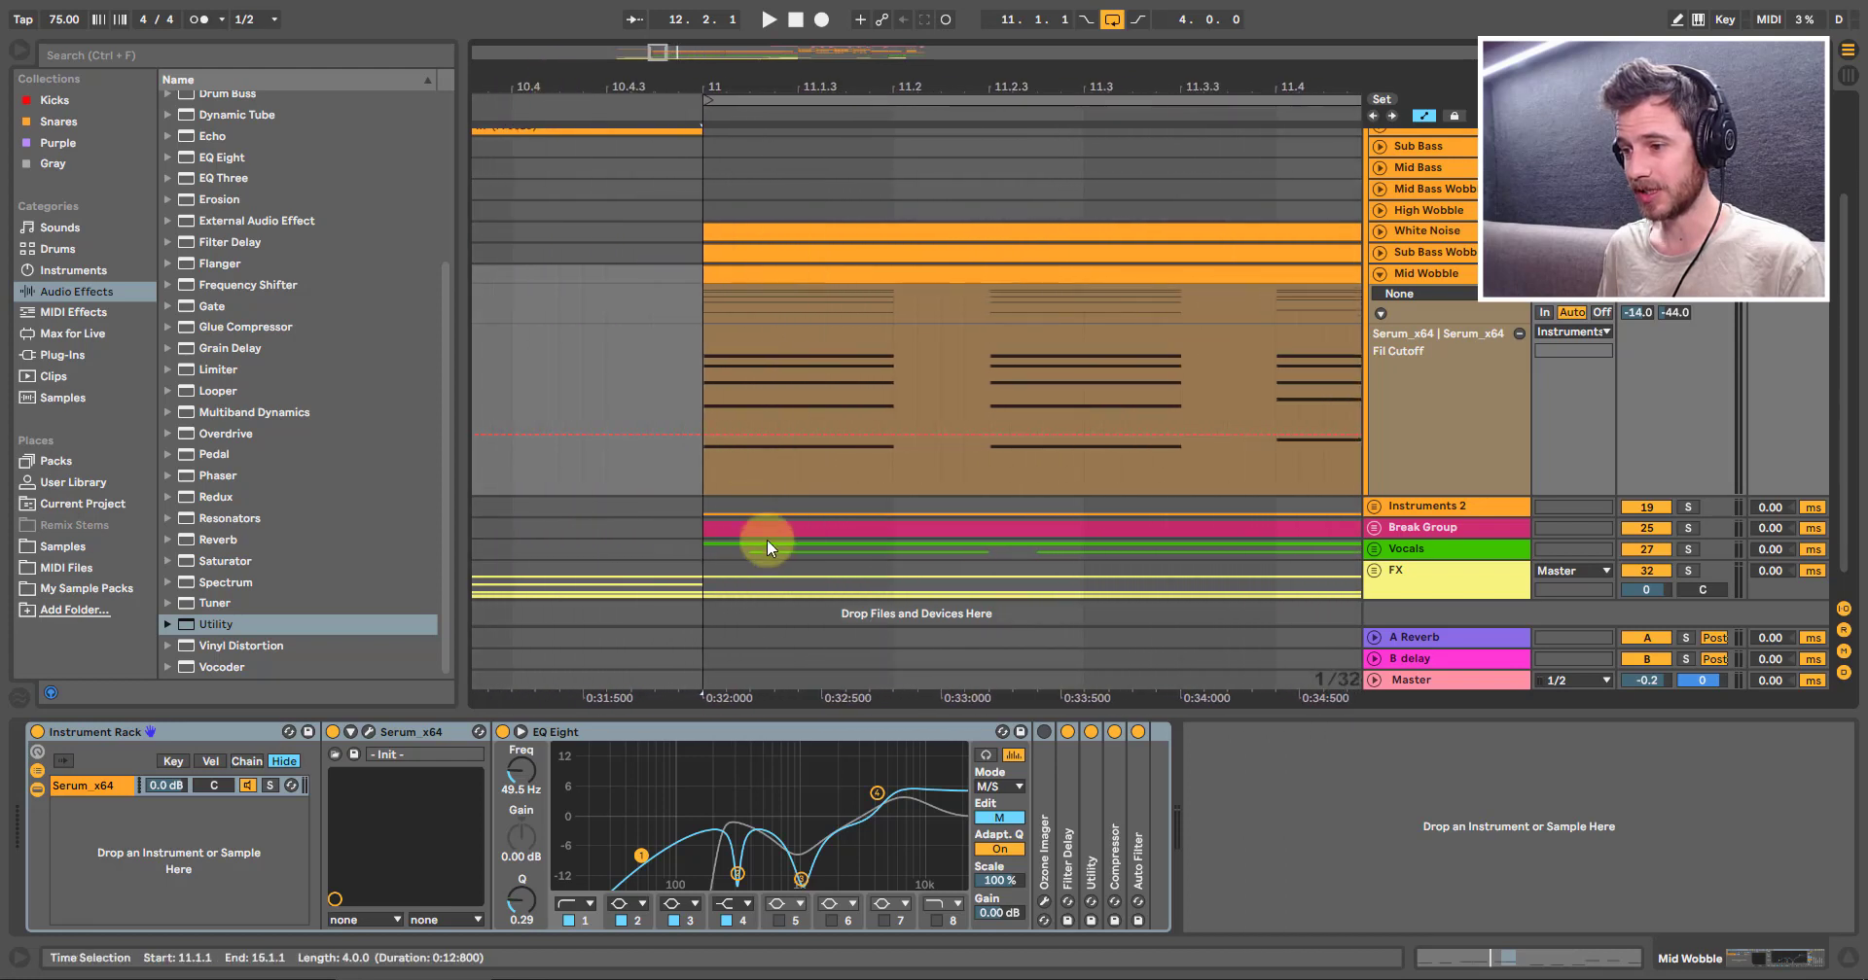
{"action": "left_click", "coordinate": [708, 438]}
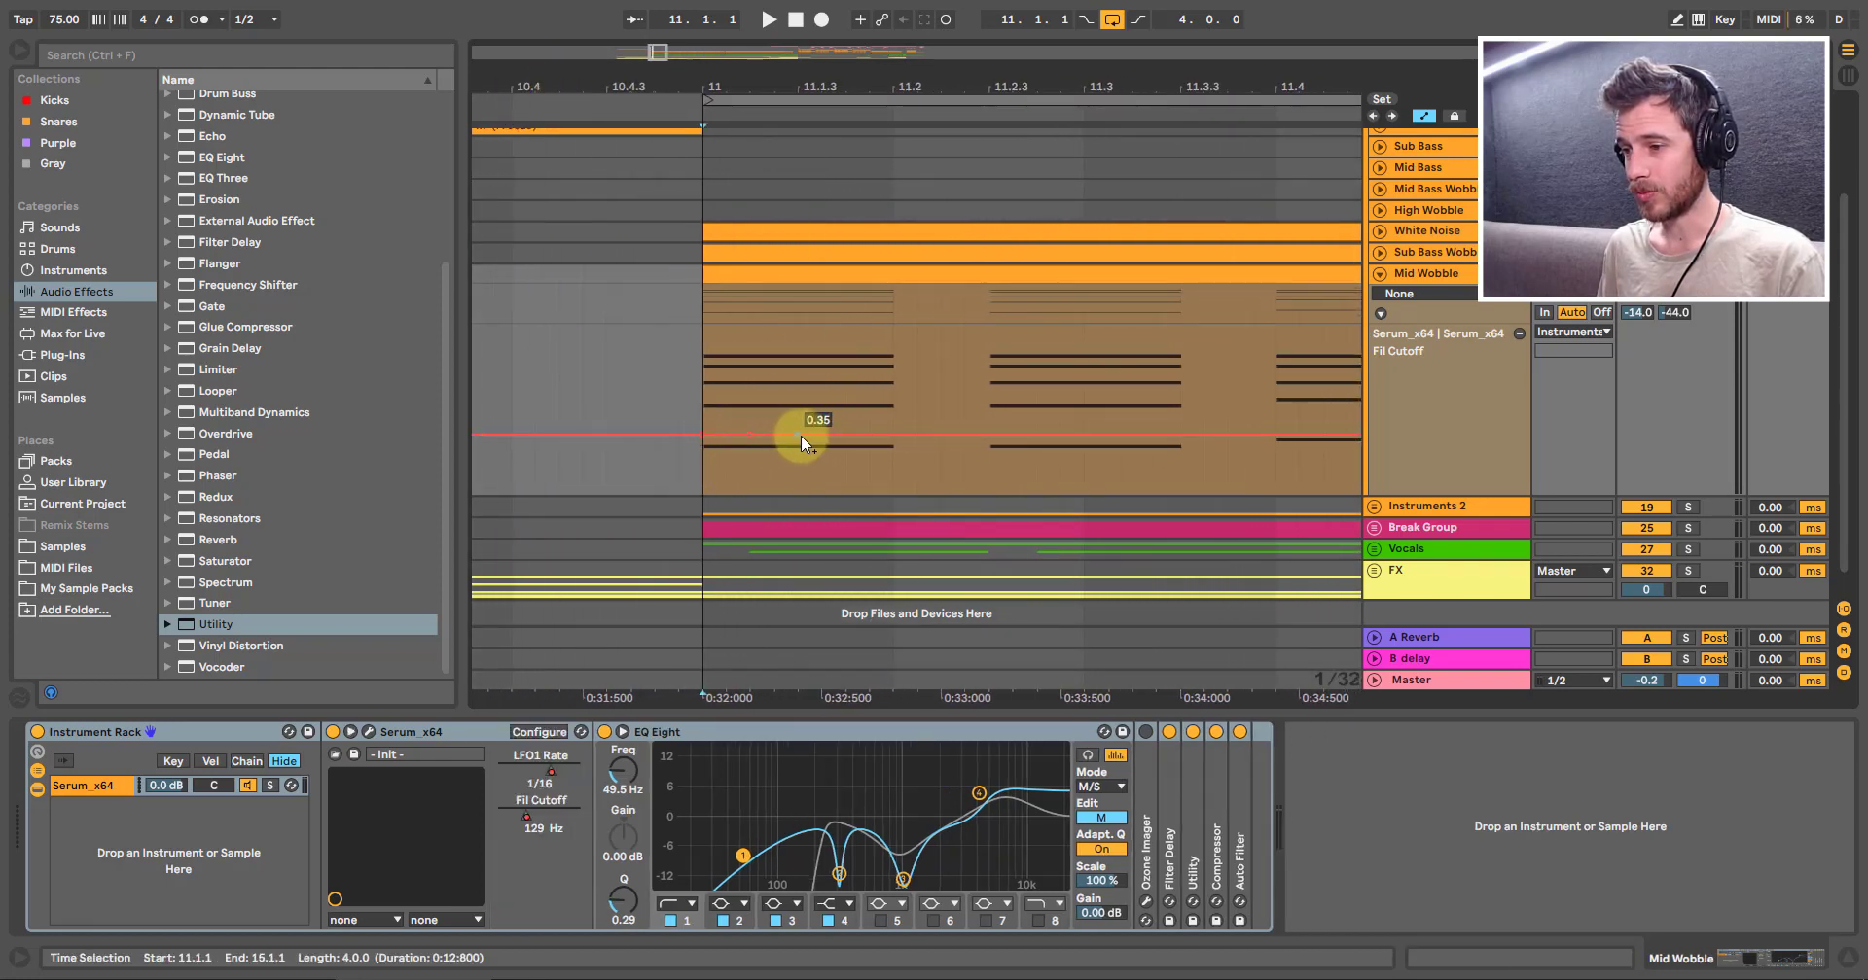
{"action": "left_click_drag", "start_coordinate": [878, 434], "coordinate": [742, 429]}
{"action": "left_click", "coordinate": [700, 443]}
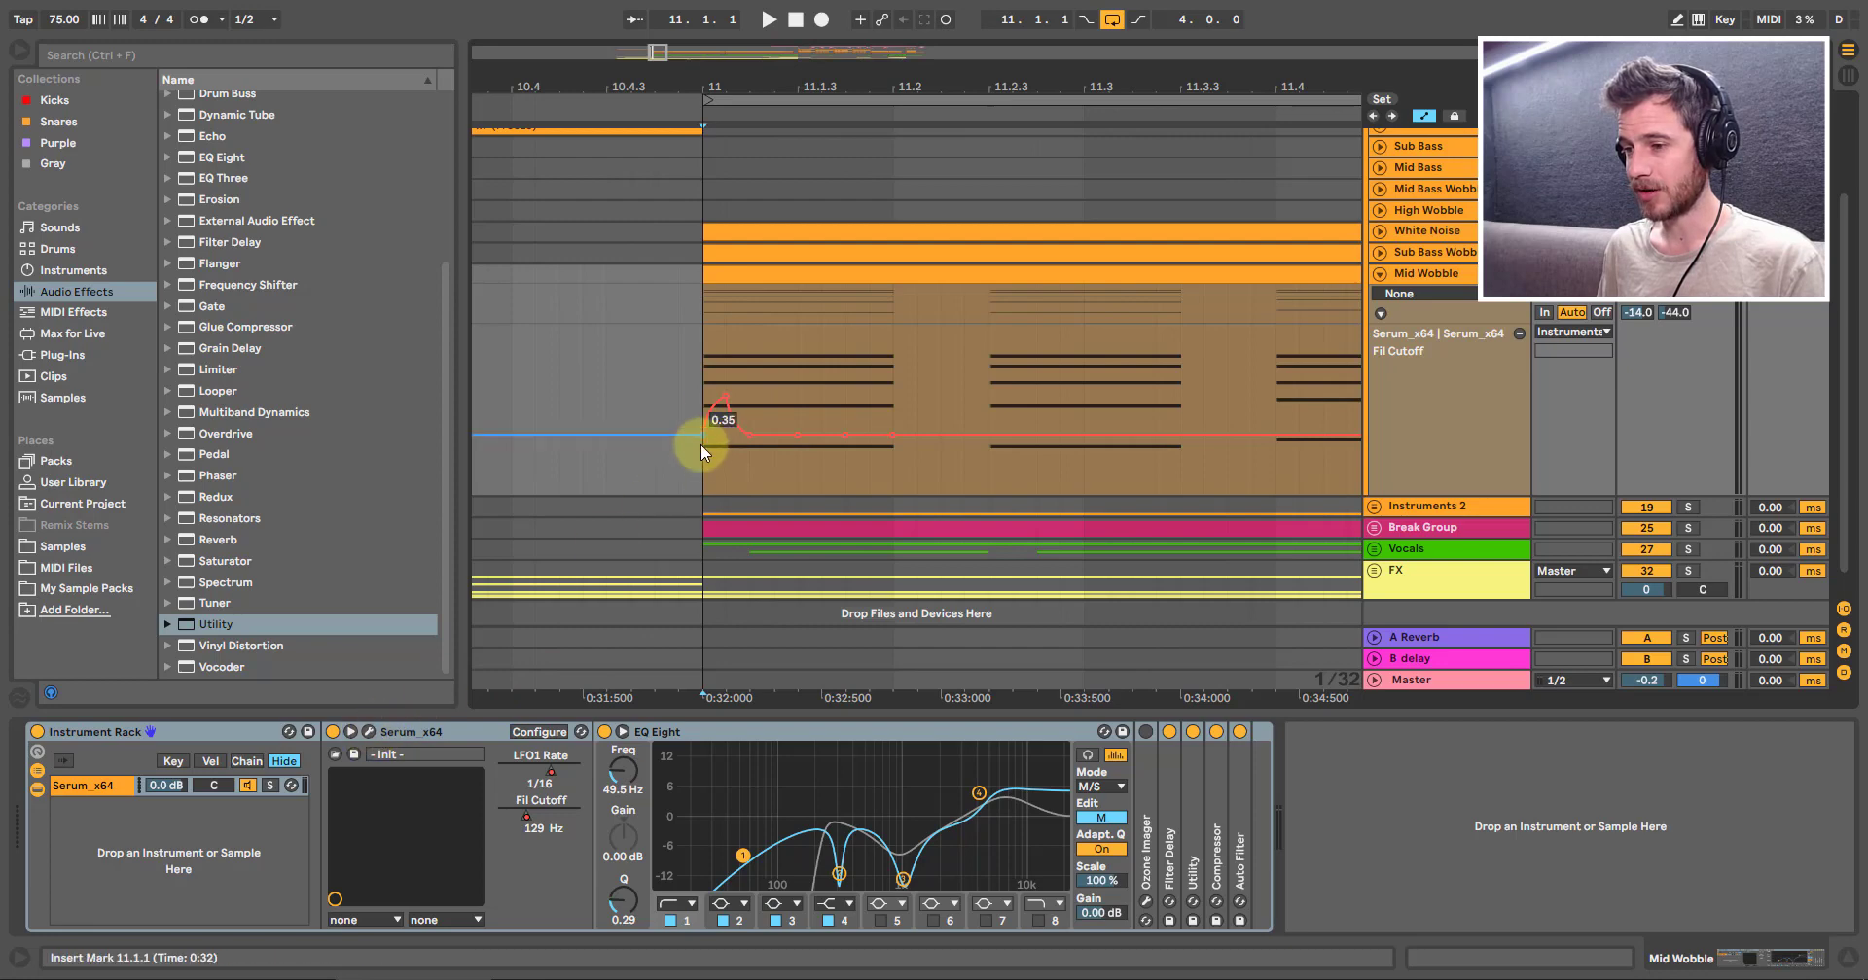
{"action": "left_click_drag", "start_coordinate": [710, 83], "coordinate": [648, 476]}
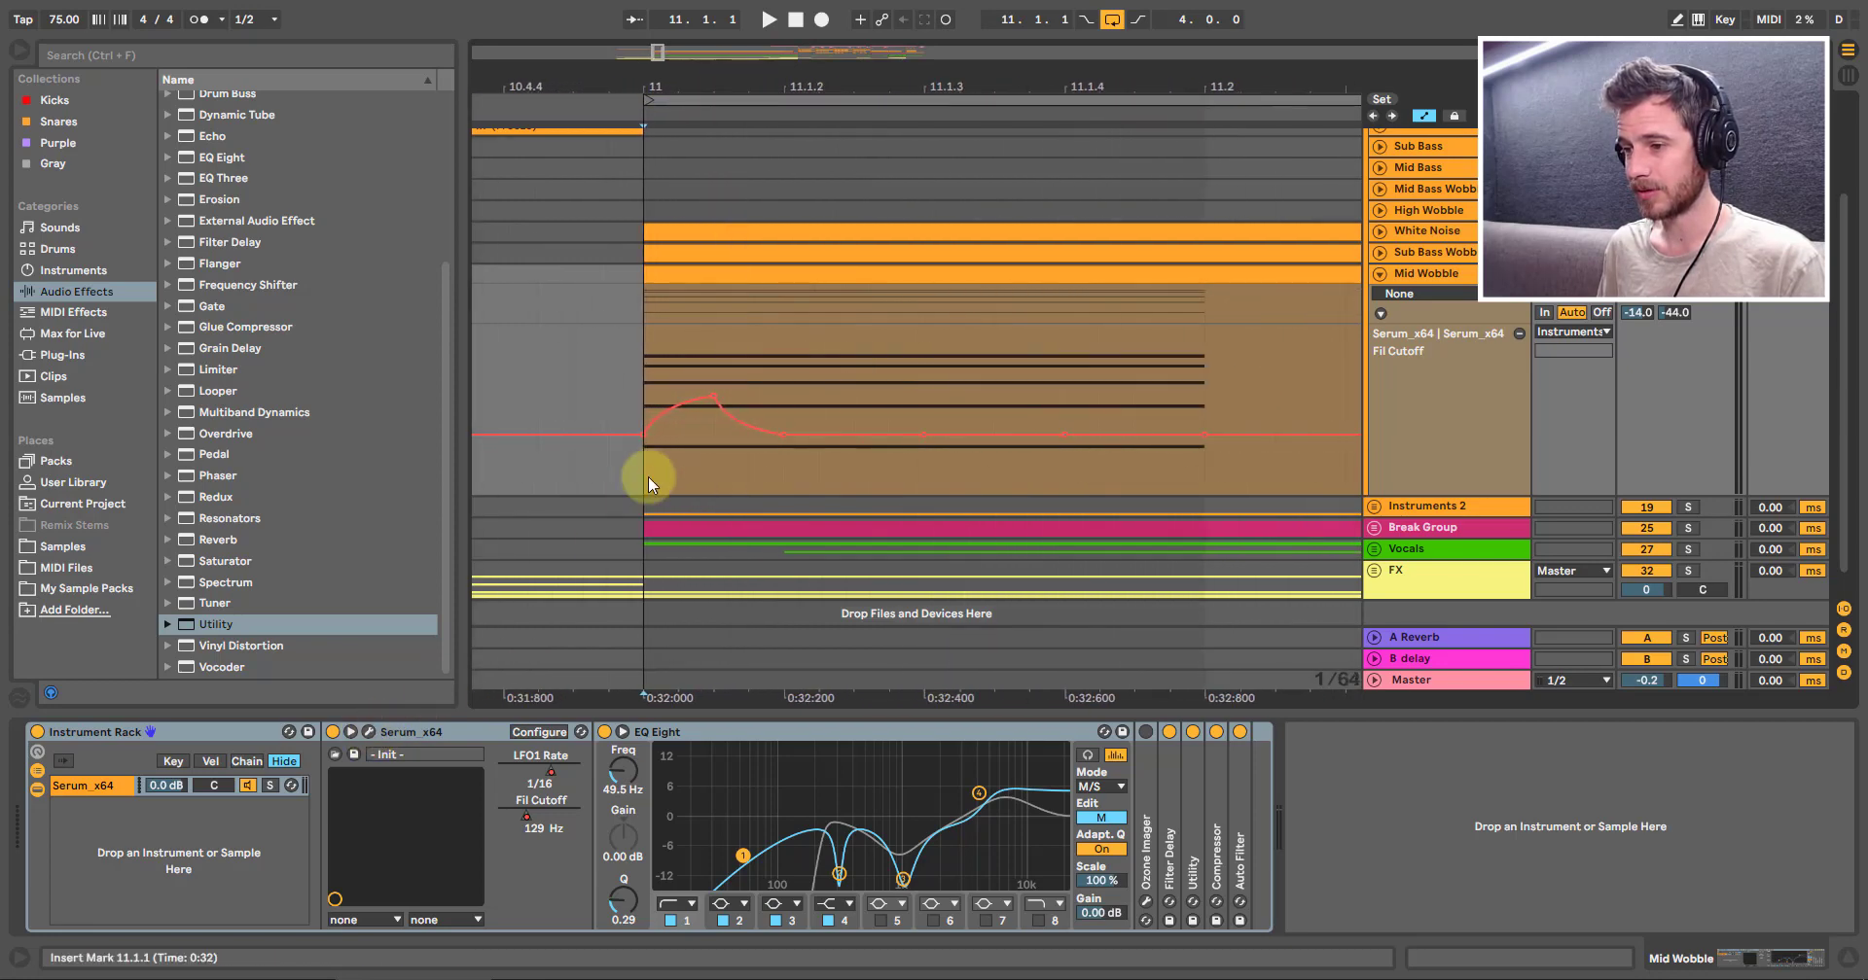
{"action": "left_click", "coordinate": [367, 732]}
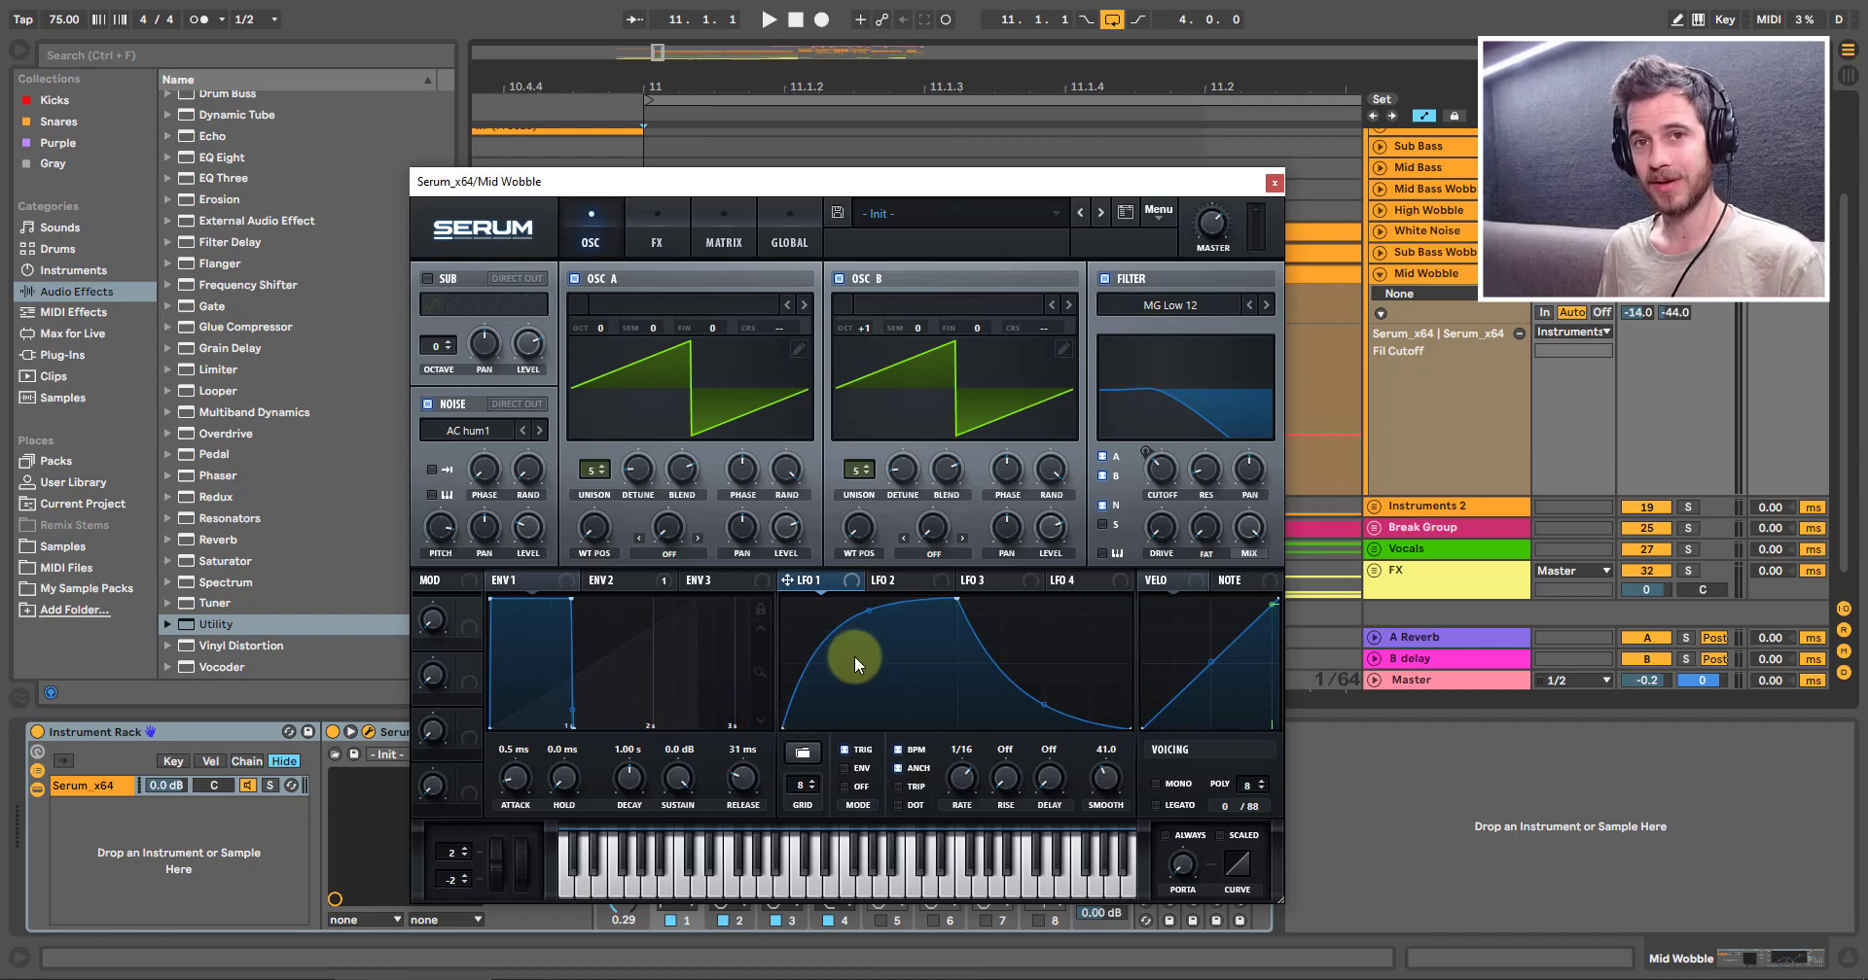
{"action": "left_click", "coordinate": [1273, 182]}
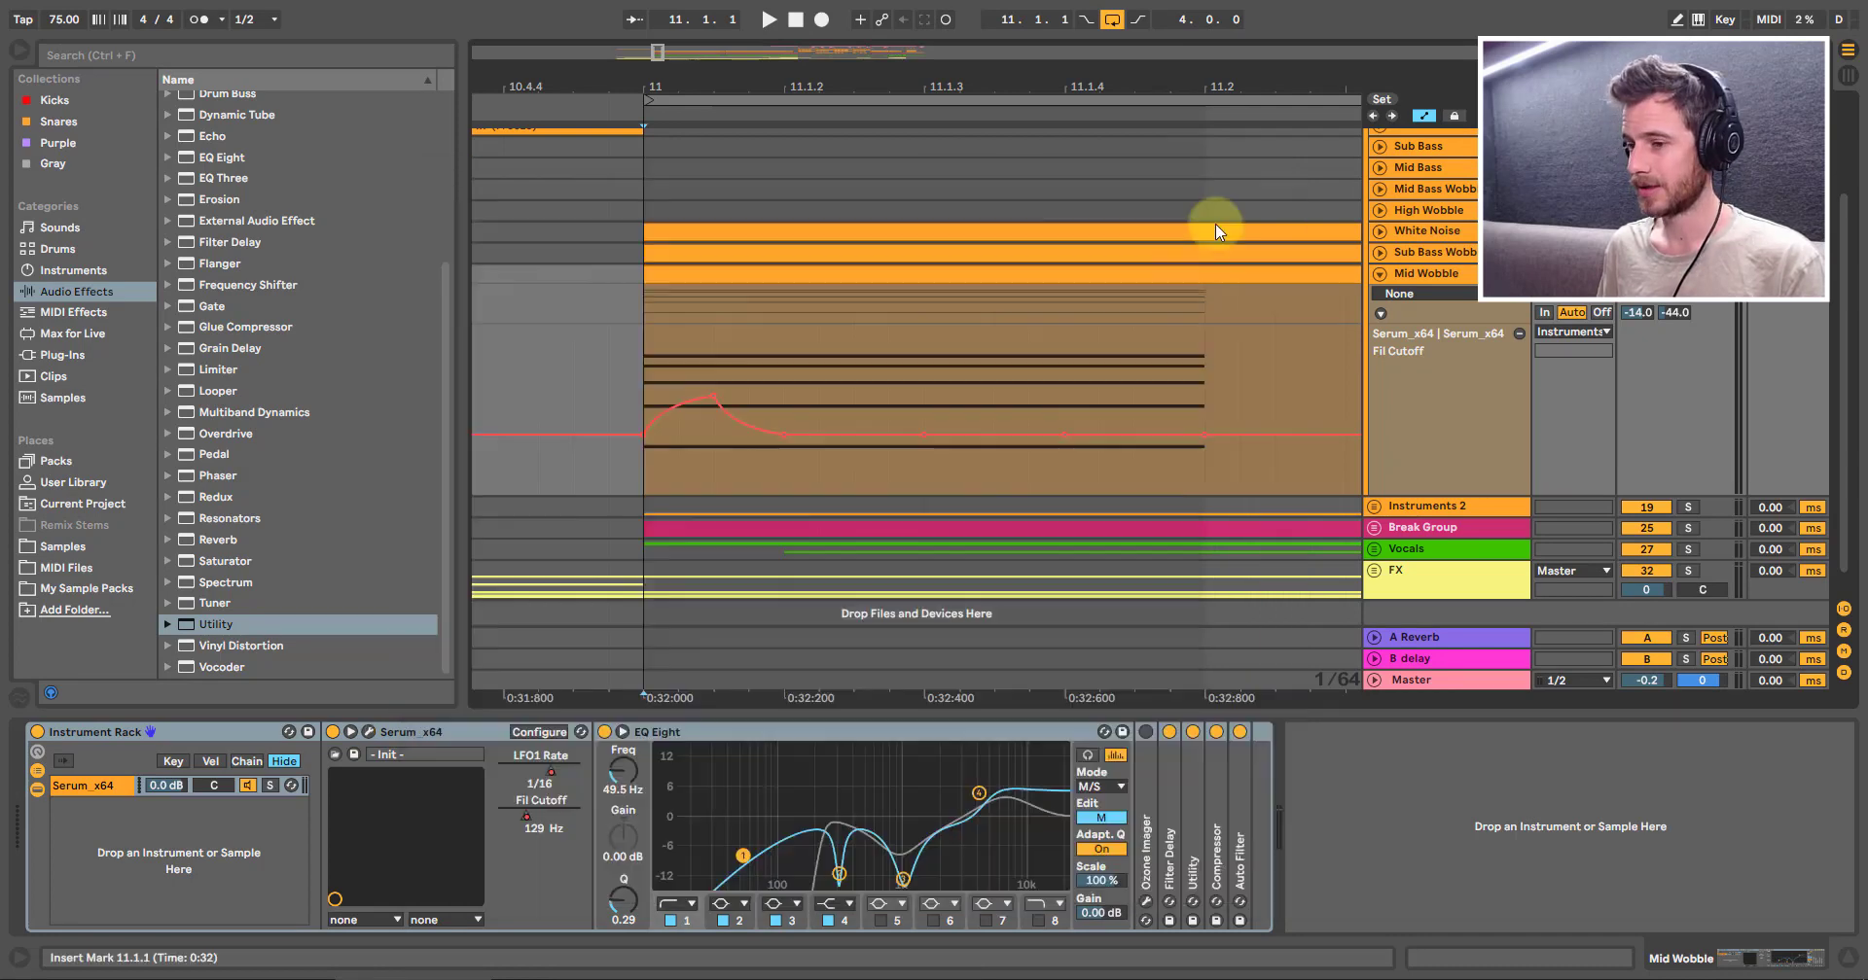
Step: Duplicate the first Fil Cutoff hump at 11.1.1 and audition the repeated wobble
{"action": "left_click_drag", "start_coordinate": [784, 458], "coordinate": [644, 462]}
{"action": "key", "text": "ctrl+d"}
{"action": "key", "text": "ctrl+d"}
{"action": "key", "text": "ctrl+d"}
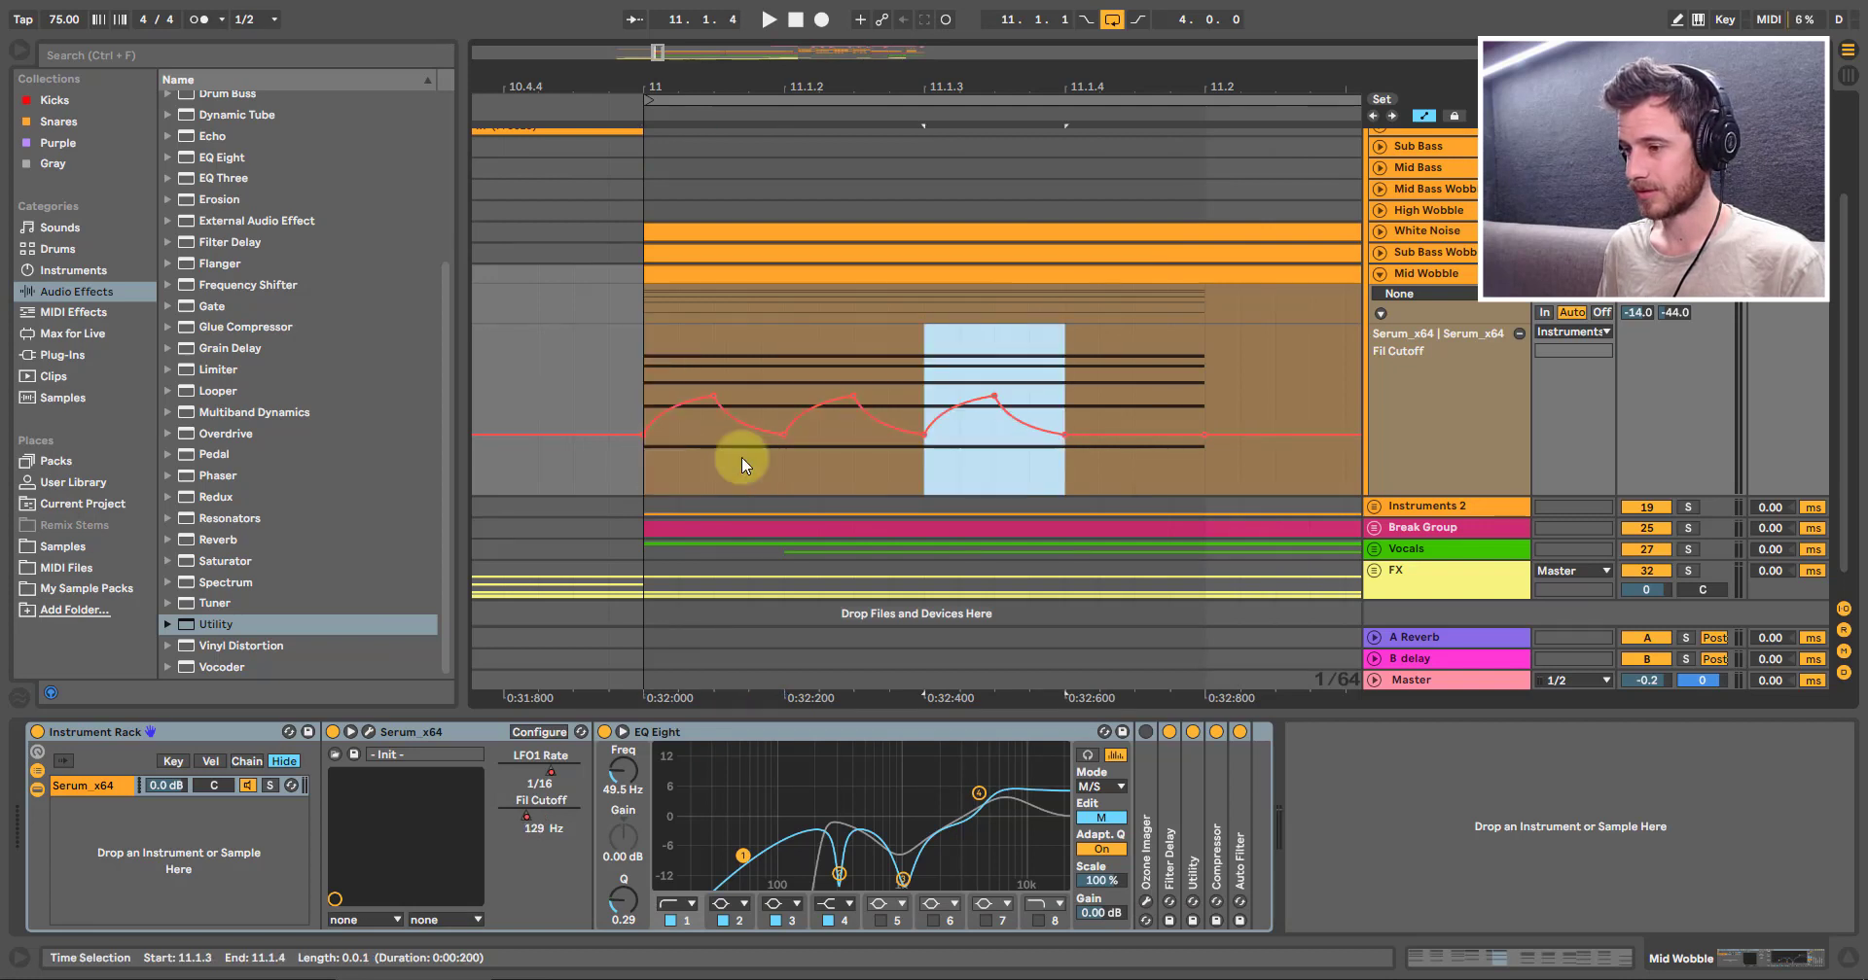
{"action": "left_click", "coordinate": [642, 475]}
{"action": "key", "text": "space"}
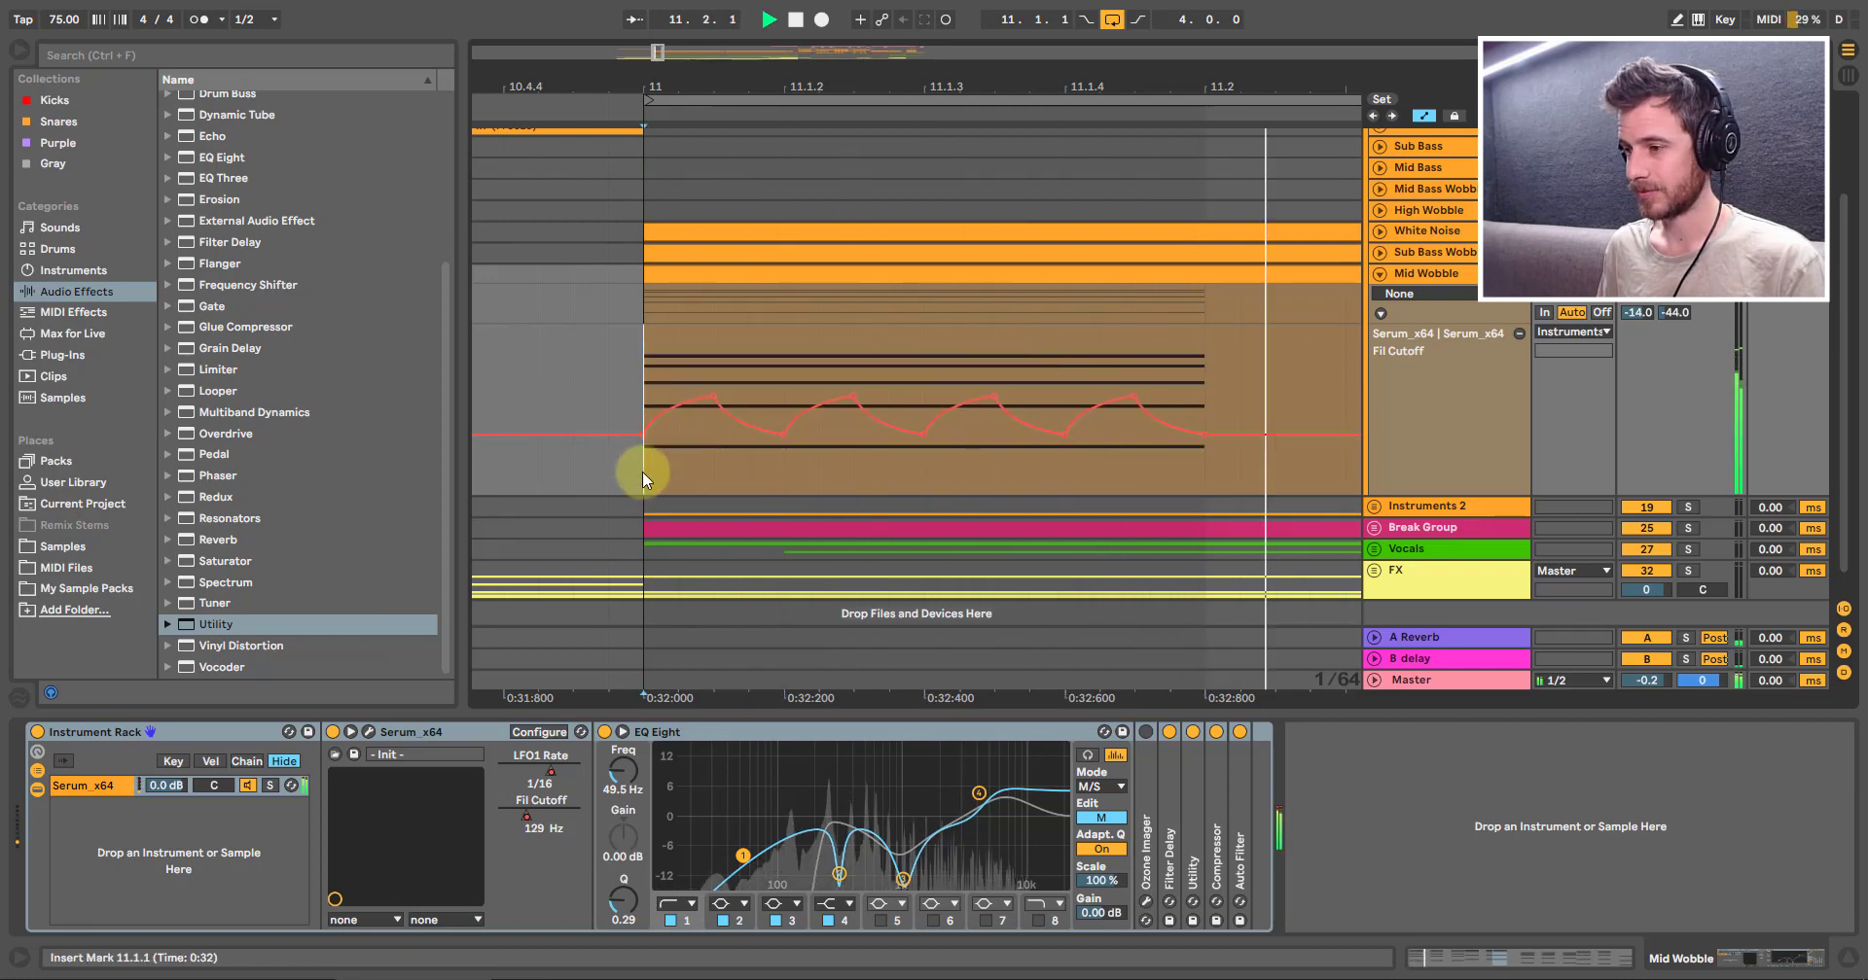
{"action": "key", "text": "space"}
{"action": "left_click_drag", "start_coordinate": [1204, 477], "coordinate": [715, 390]}
{"action": "left_click", "coordinate": [645, 476]}
{"action": "key", "text": "space"}
Step: Duplicate the 11.1.1–11.1.2 wobble twice to fill through 11.2.1, then play it back
{"action": "left_click_drag", "start_coordinate": [786, 473], "coordinate": [644, 463]}
{"action": "key", "text": "ctrl+d"}
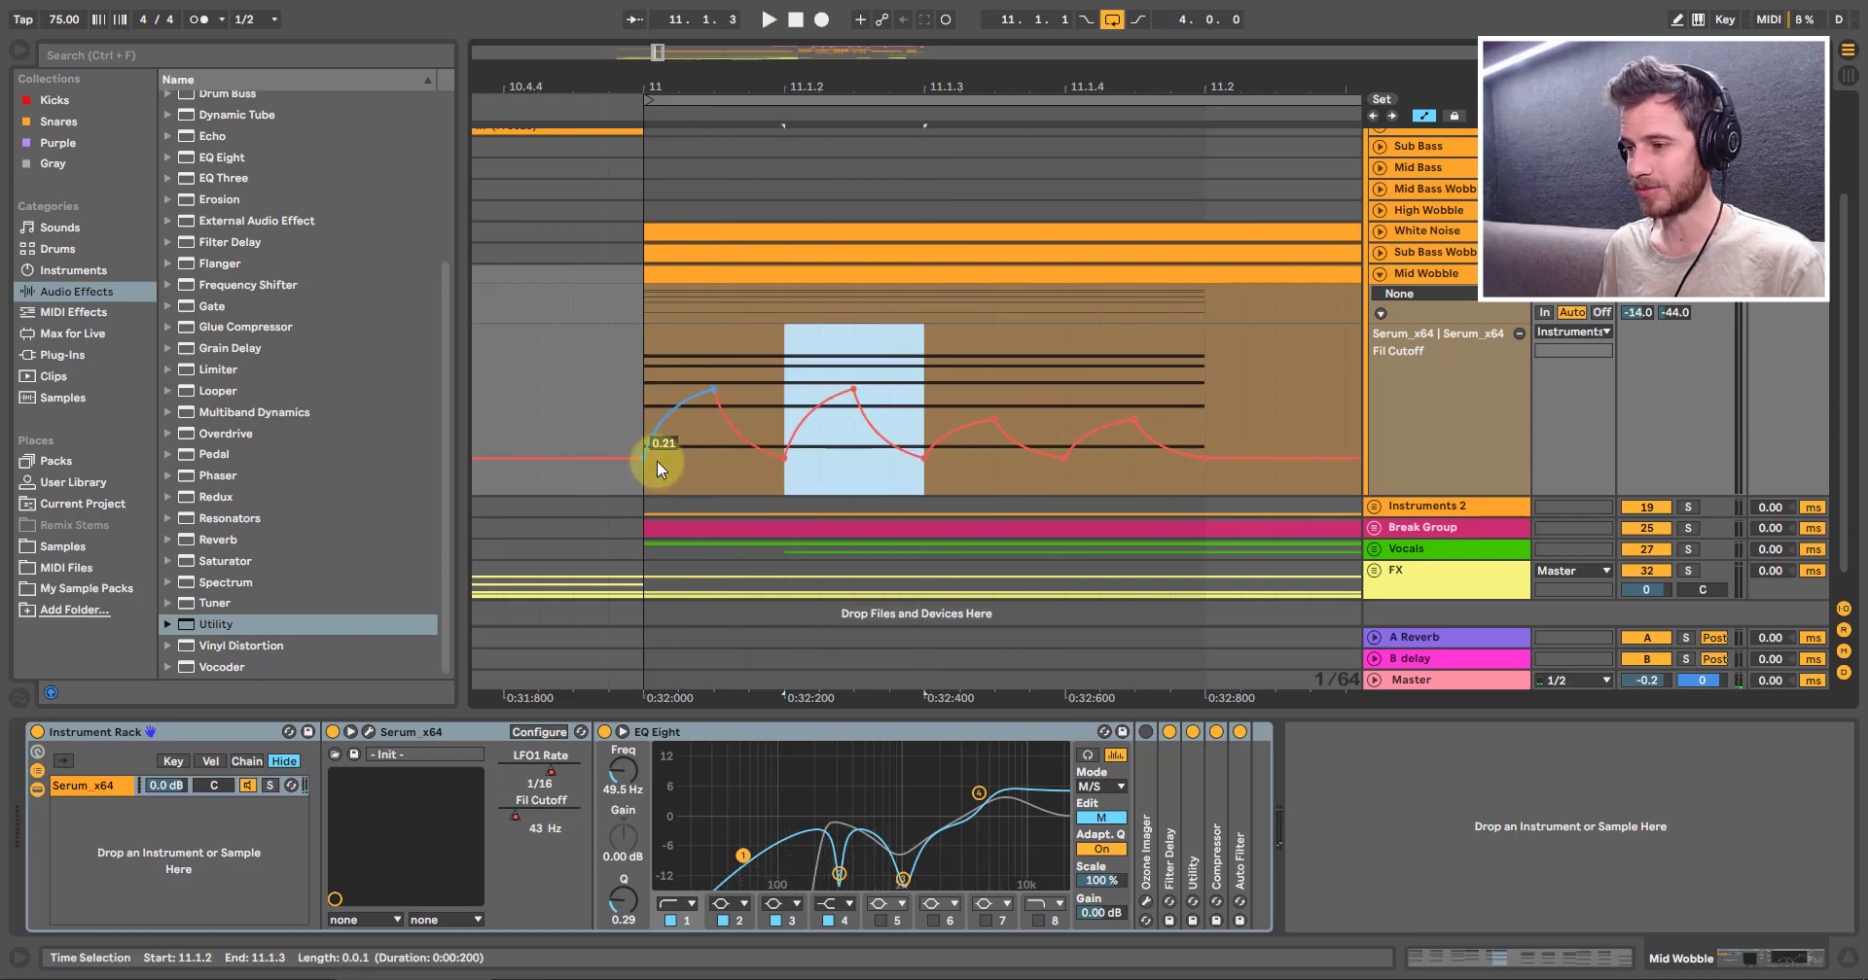
{"action": "key", "text": "ctrl+d"}
{"action": "key", "text": "ctrl+d"}
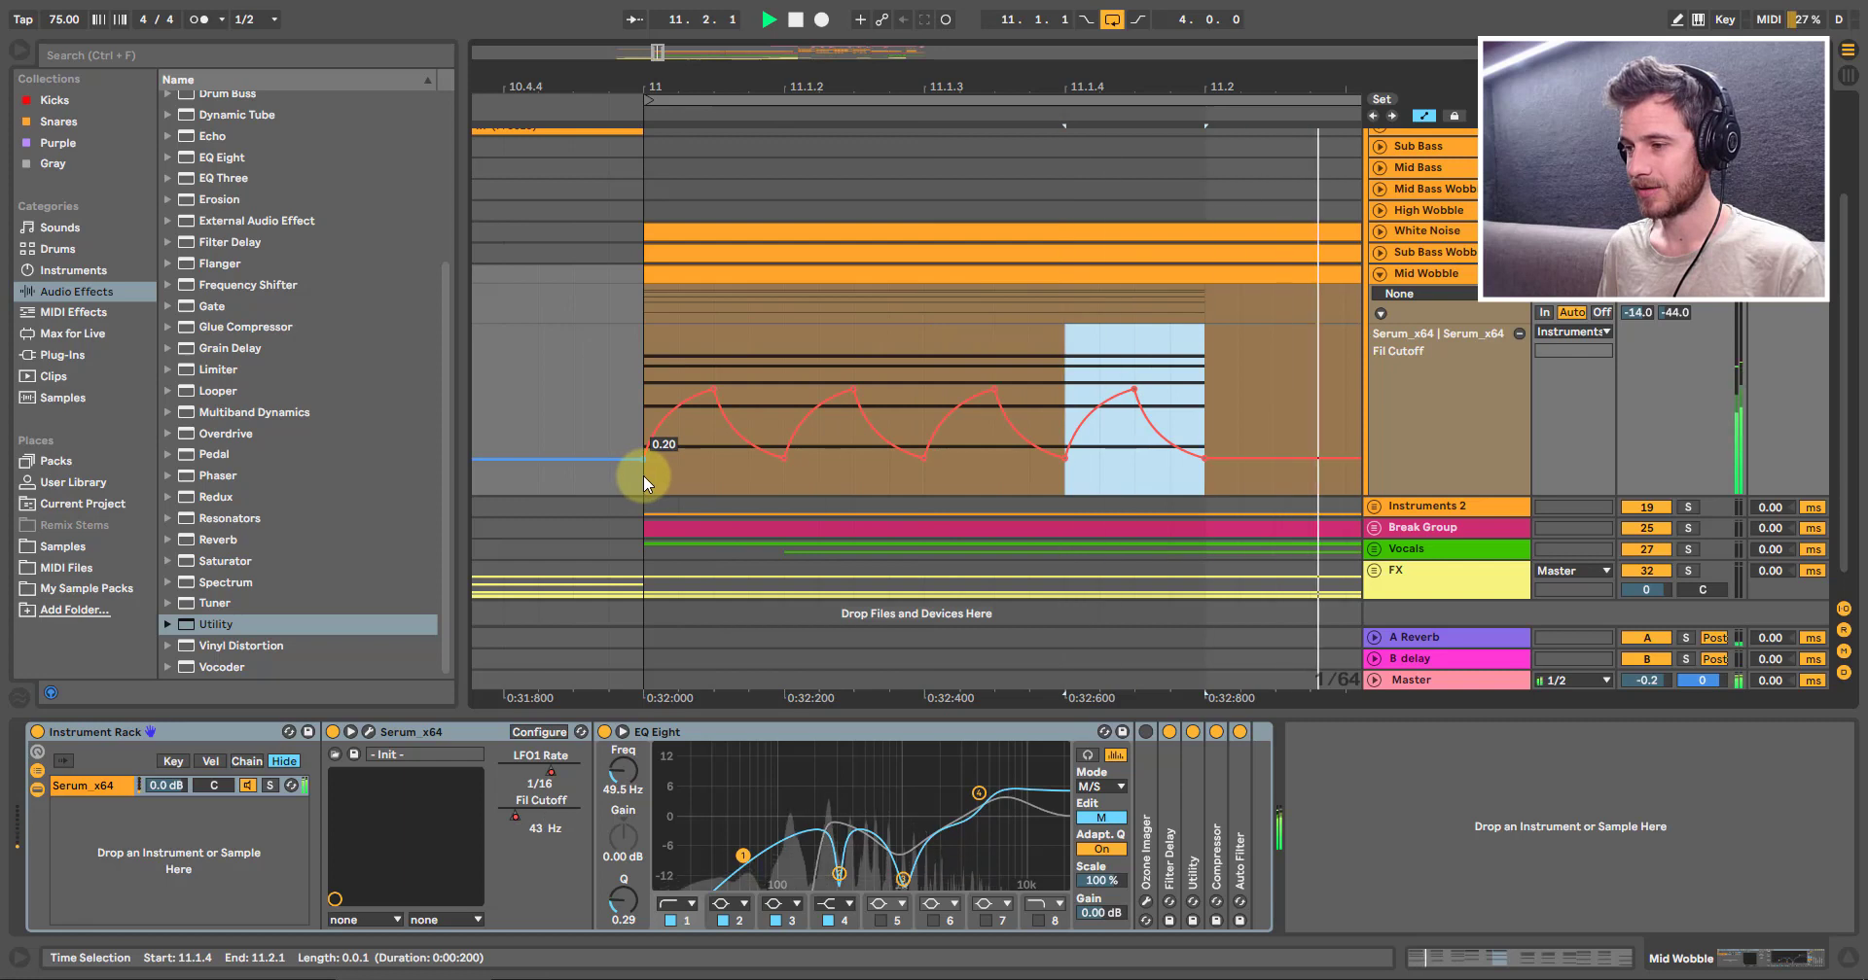
{"action": "left_click", "coordinate": [643, 474]}
{"action": "key", "text": "space"}
{"action": "key", "text": "space"}
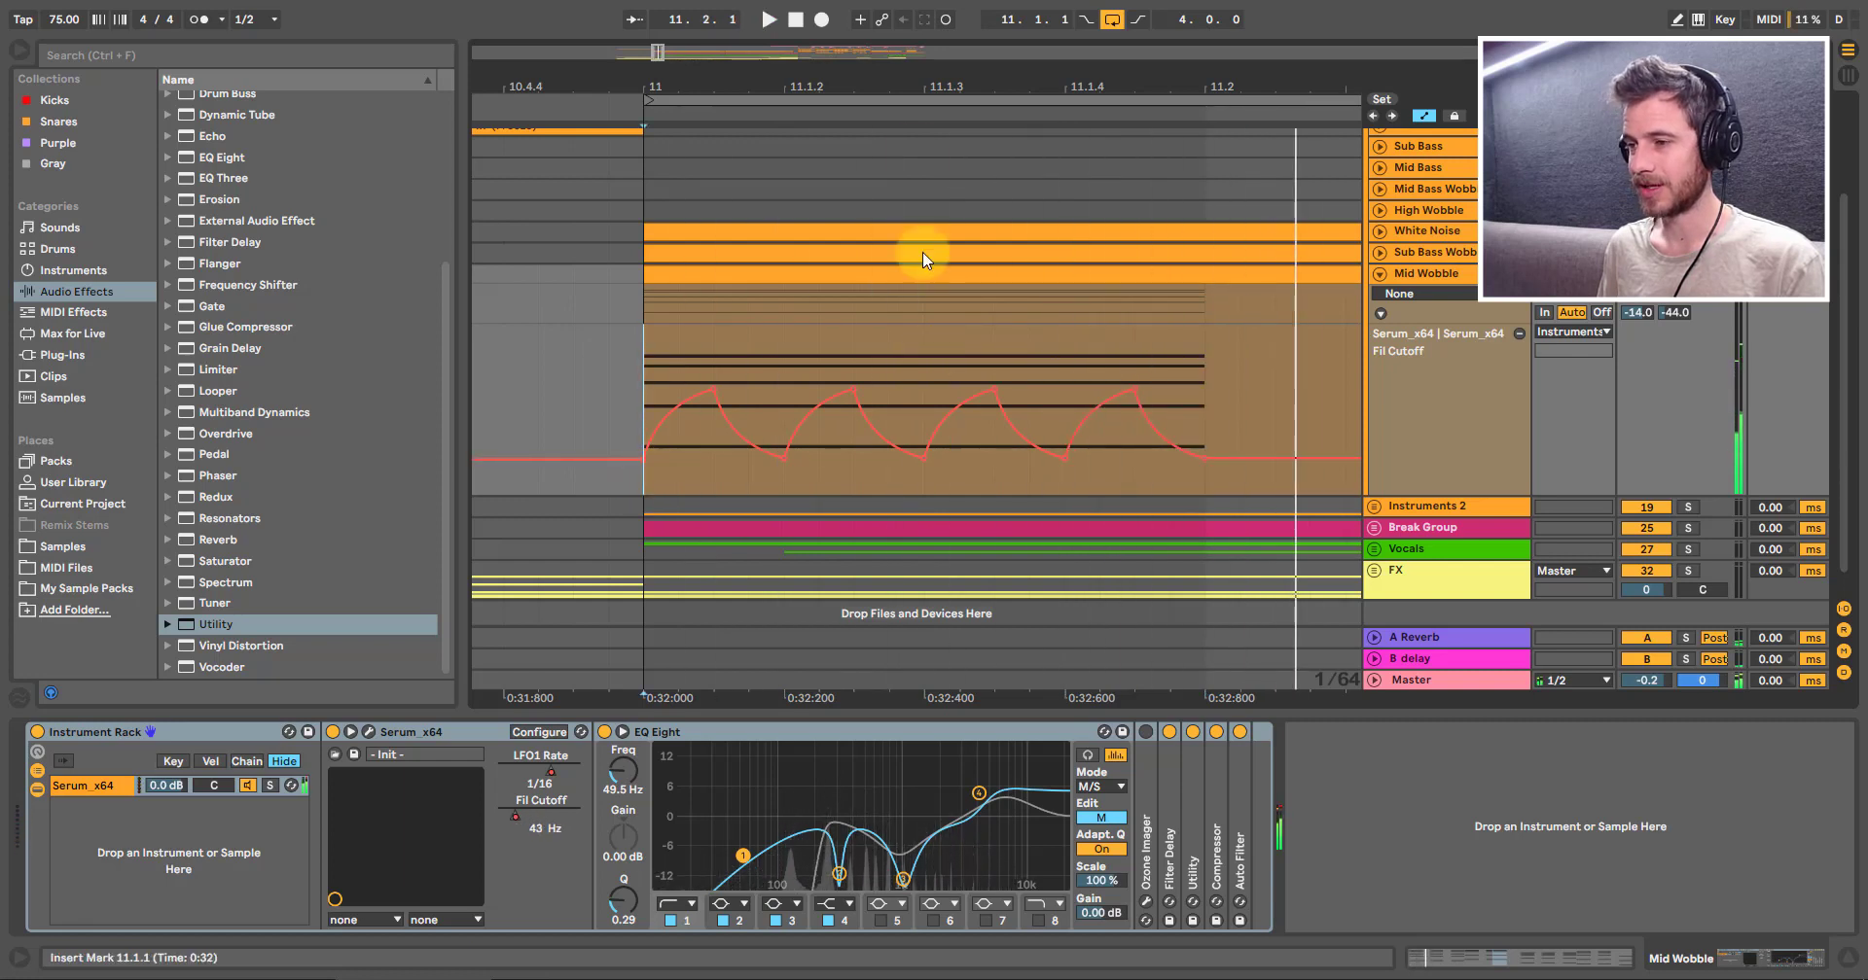
{"action": "left_click_drag", "start_coordinate": [905, 84], "coordinate": [896, 75]}
{"action": "left_click_drag", "start_coordinate": [928, 474], "coordinate": [645, 473]}
{"action": "key", "text": "ctrl+z"}
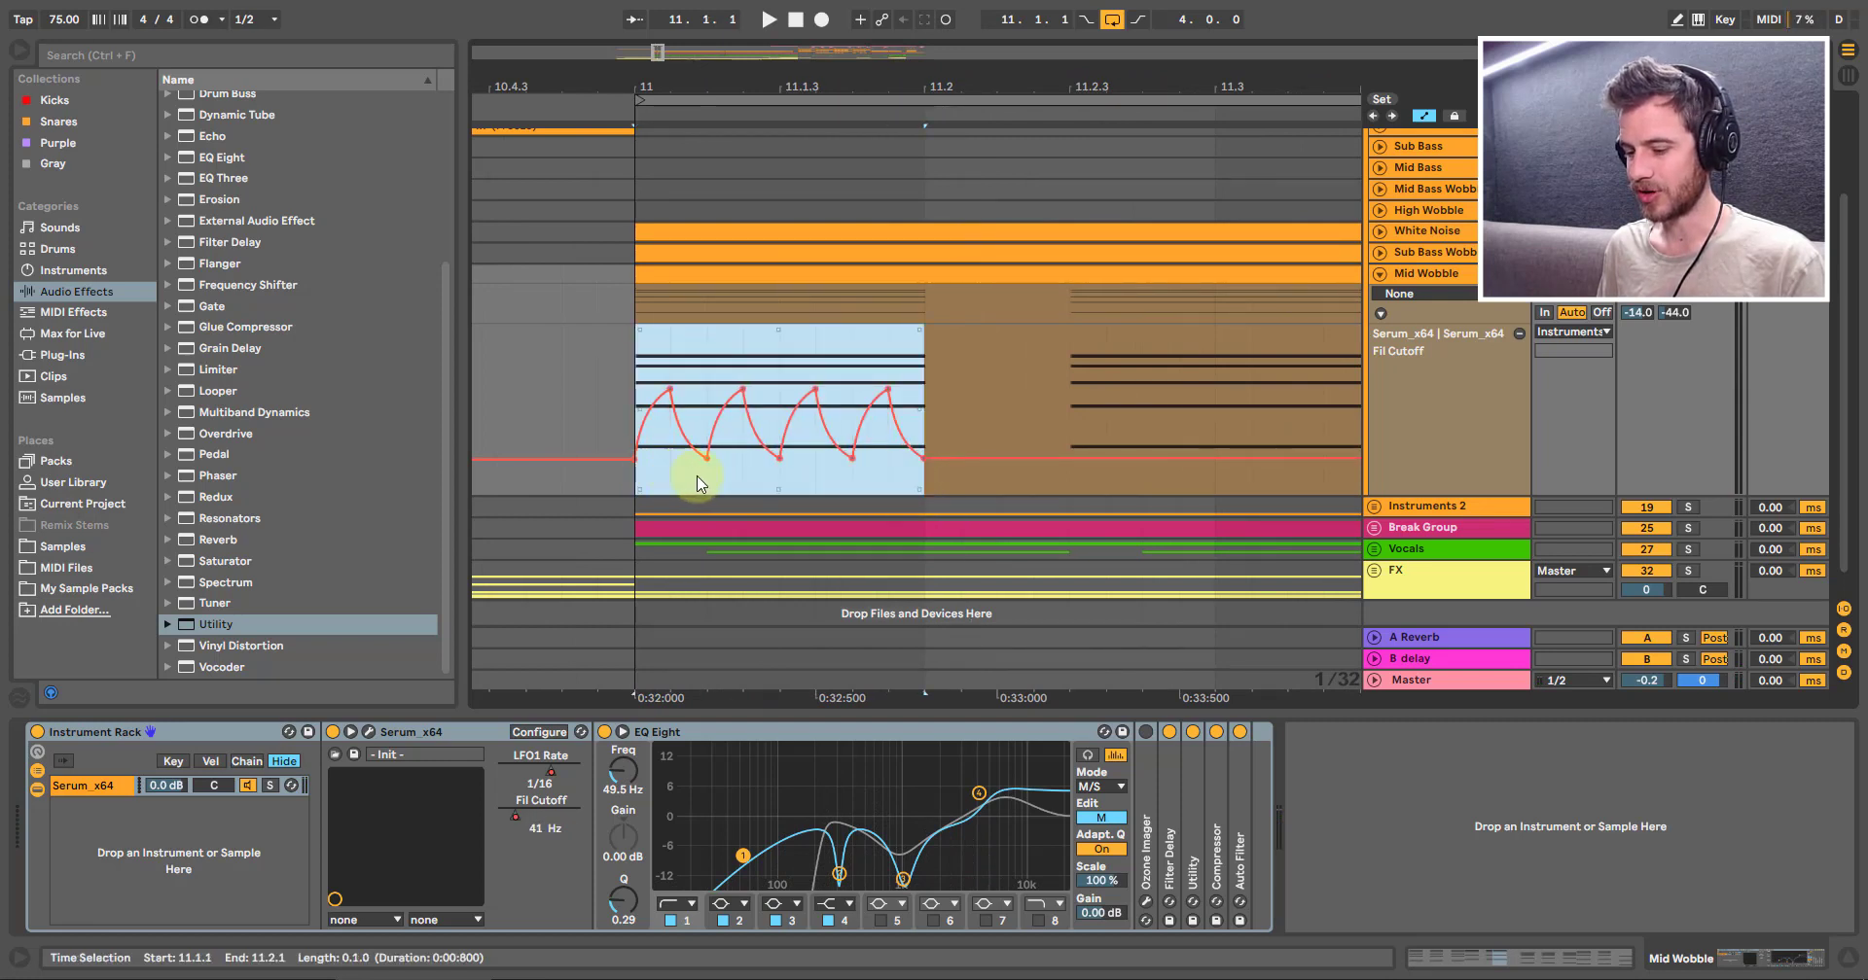
Step: Paste the copied wobble at 11.2.3, 11.4 and the start of bar 12
{"action": "scroll", "coordinate": [1125, 59], "scroll_direction": "right", "scroll_amount": 3}
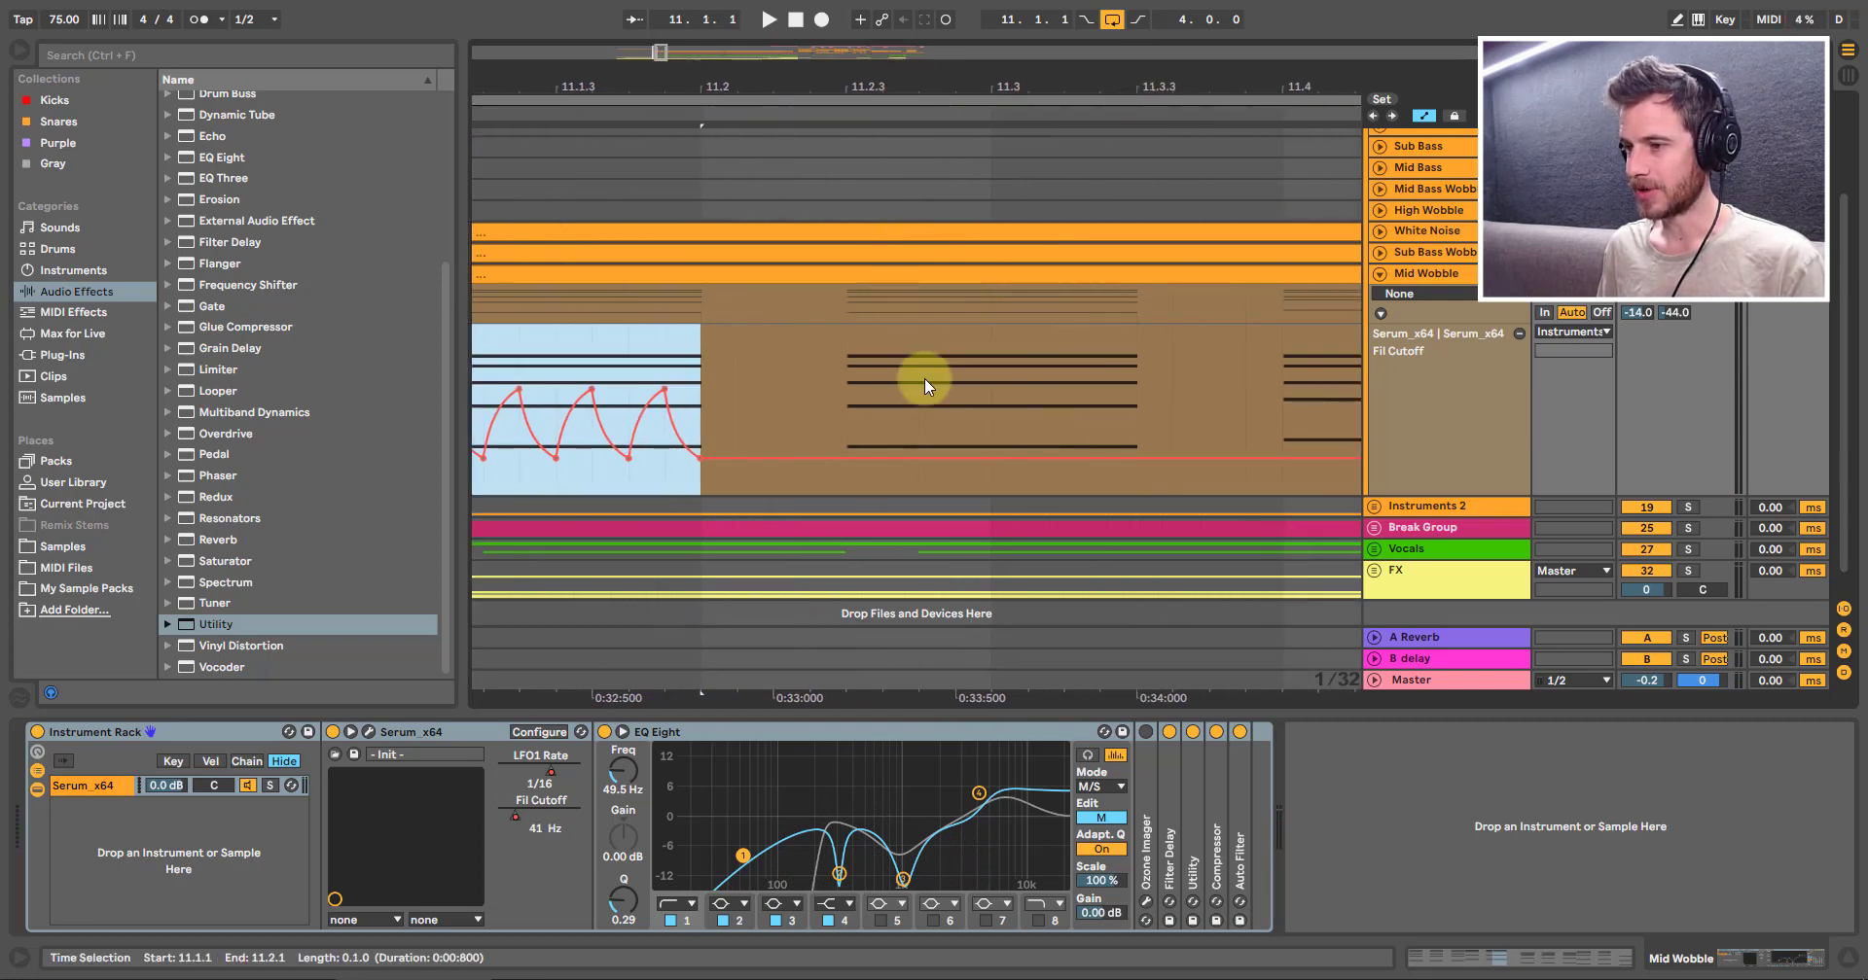
{"action": "left_click", "coordinate": [848, 487]}
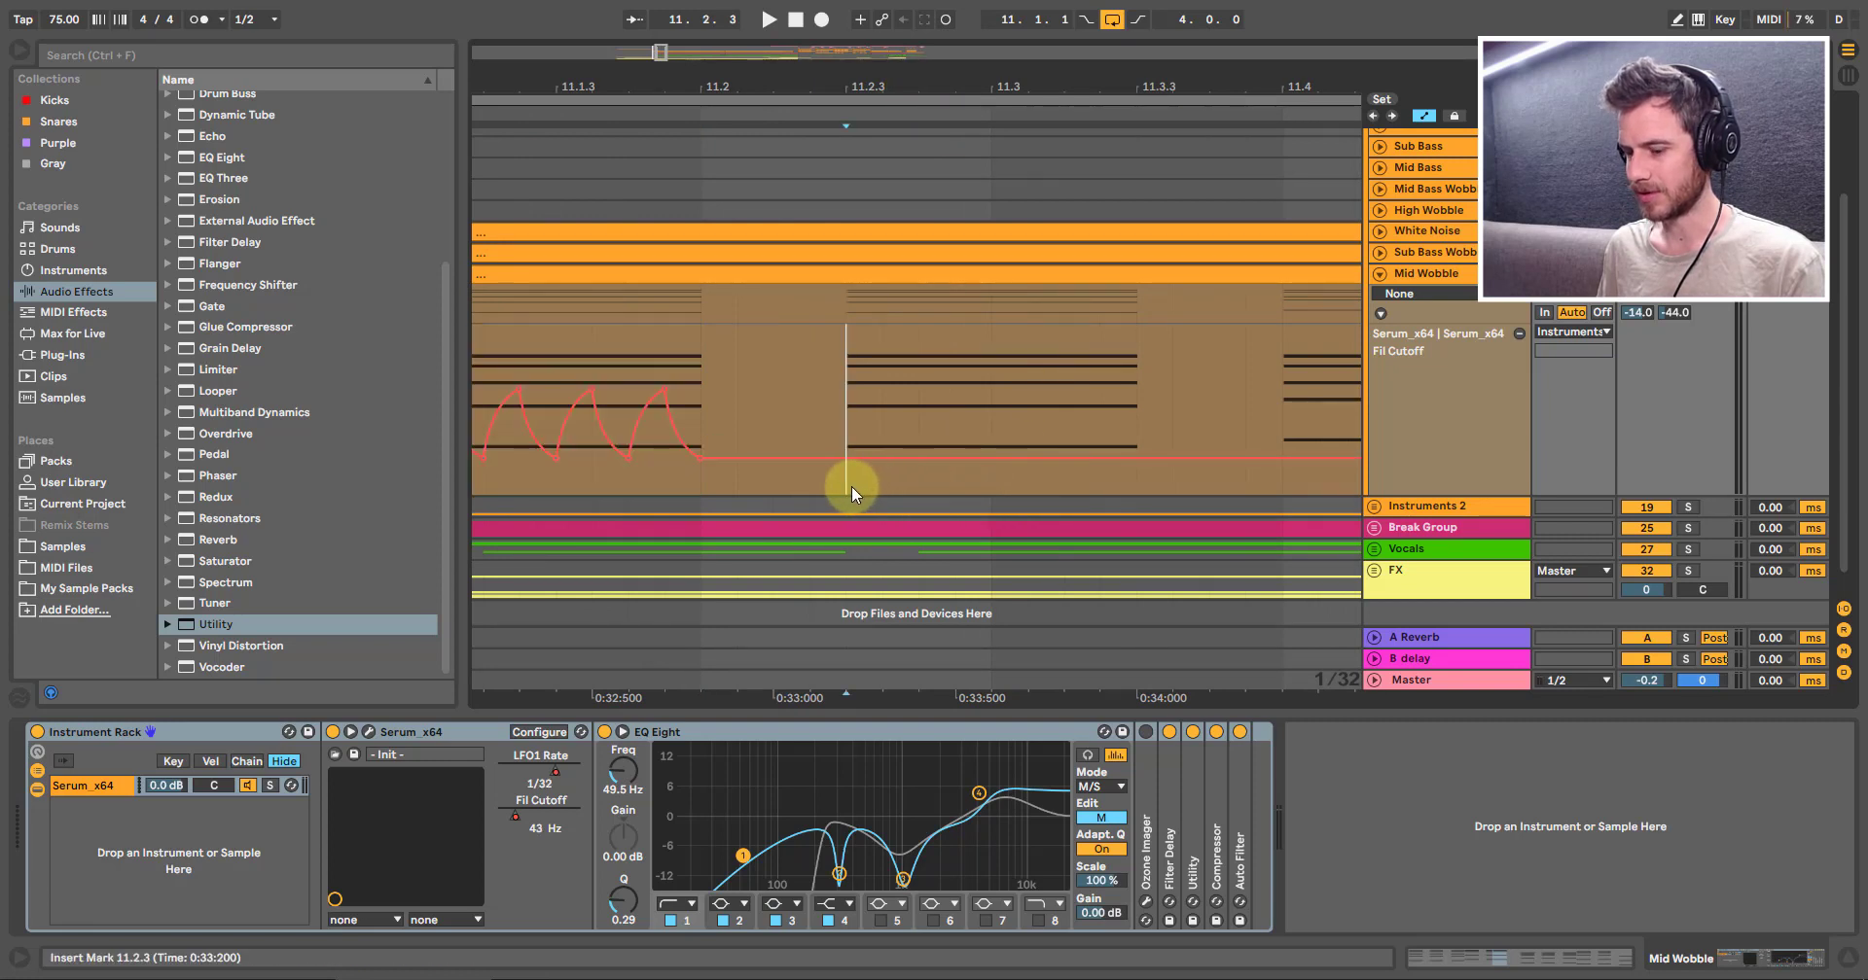
{"action": "key", "text": "ctrl+v"}
{"action": "scroll", "coordinate": [1118, 66], "scroll_direction": "right", "scroll_amount": 3}
{"action": "scroll", "coordinate": [1119, 66], "scroll_direction": "right", "scroll_amount": 3}
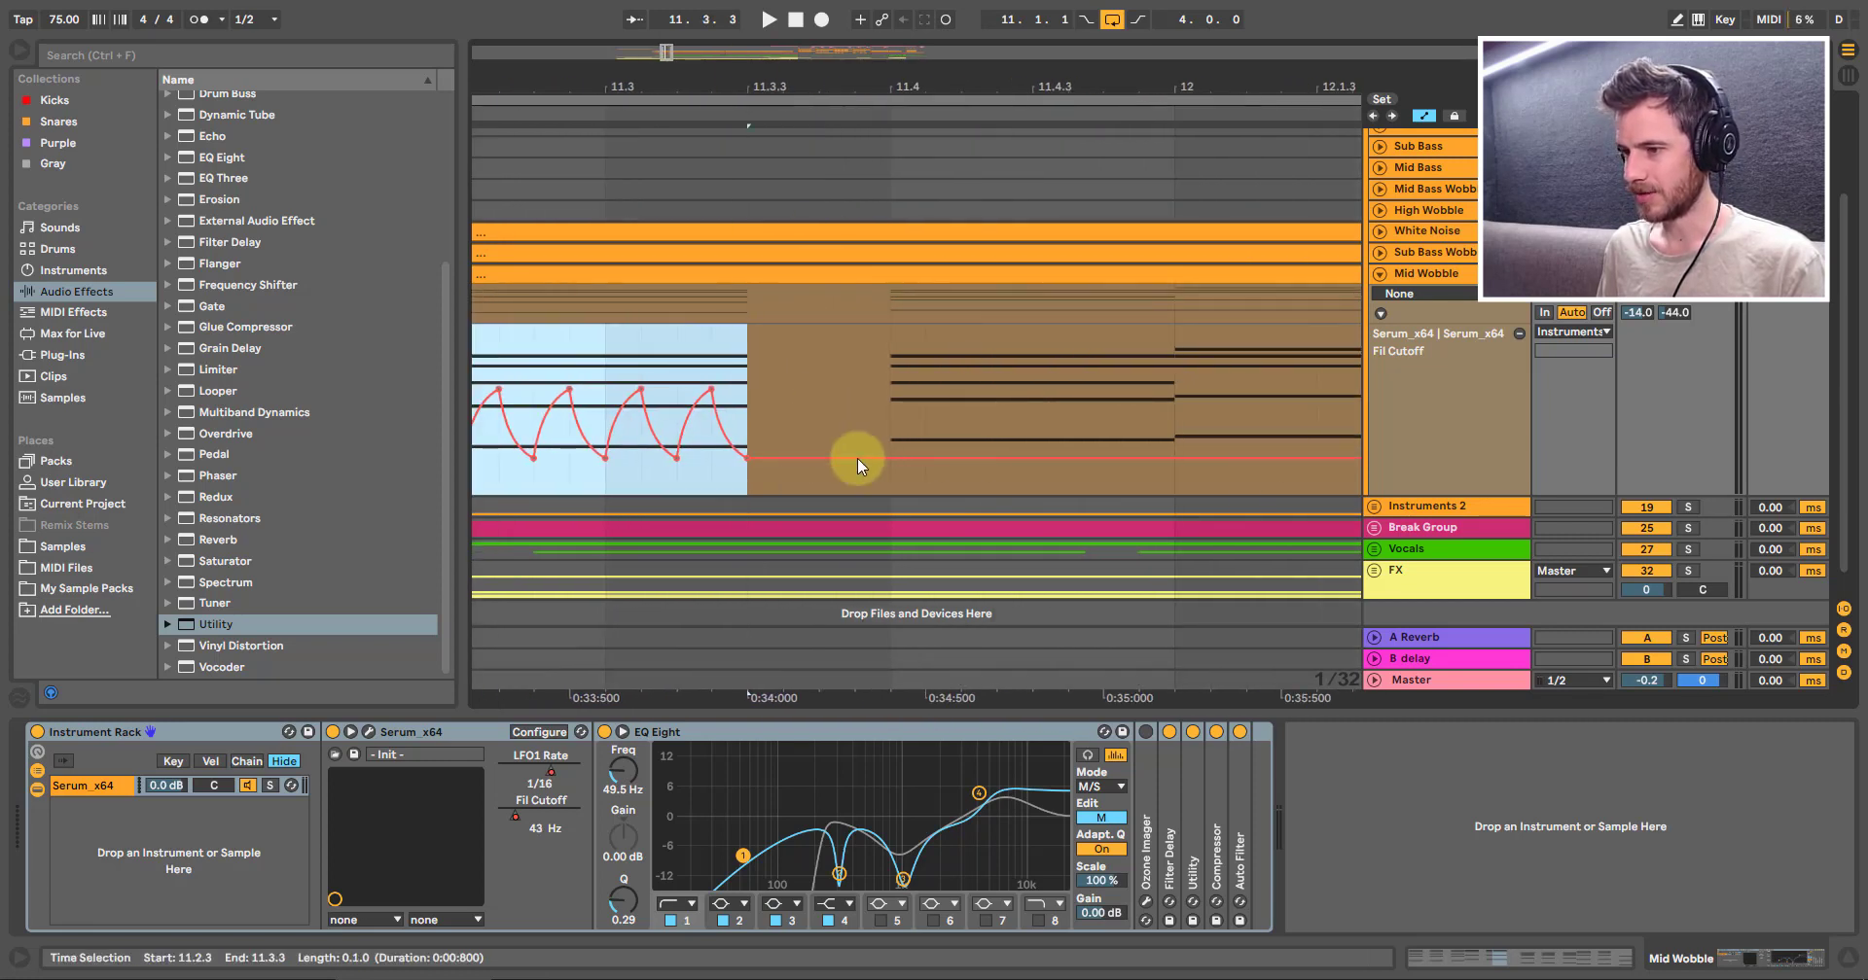
{"action": "left_click", "coordinate": [897, 482]}
{"action": "key", "text": "ctrl+v"}
{"action": "left_click", "coordinate": [1176, 481]}
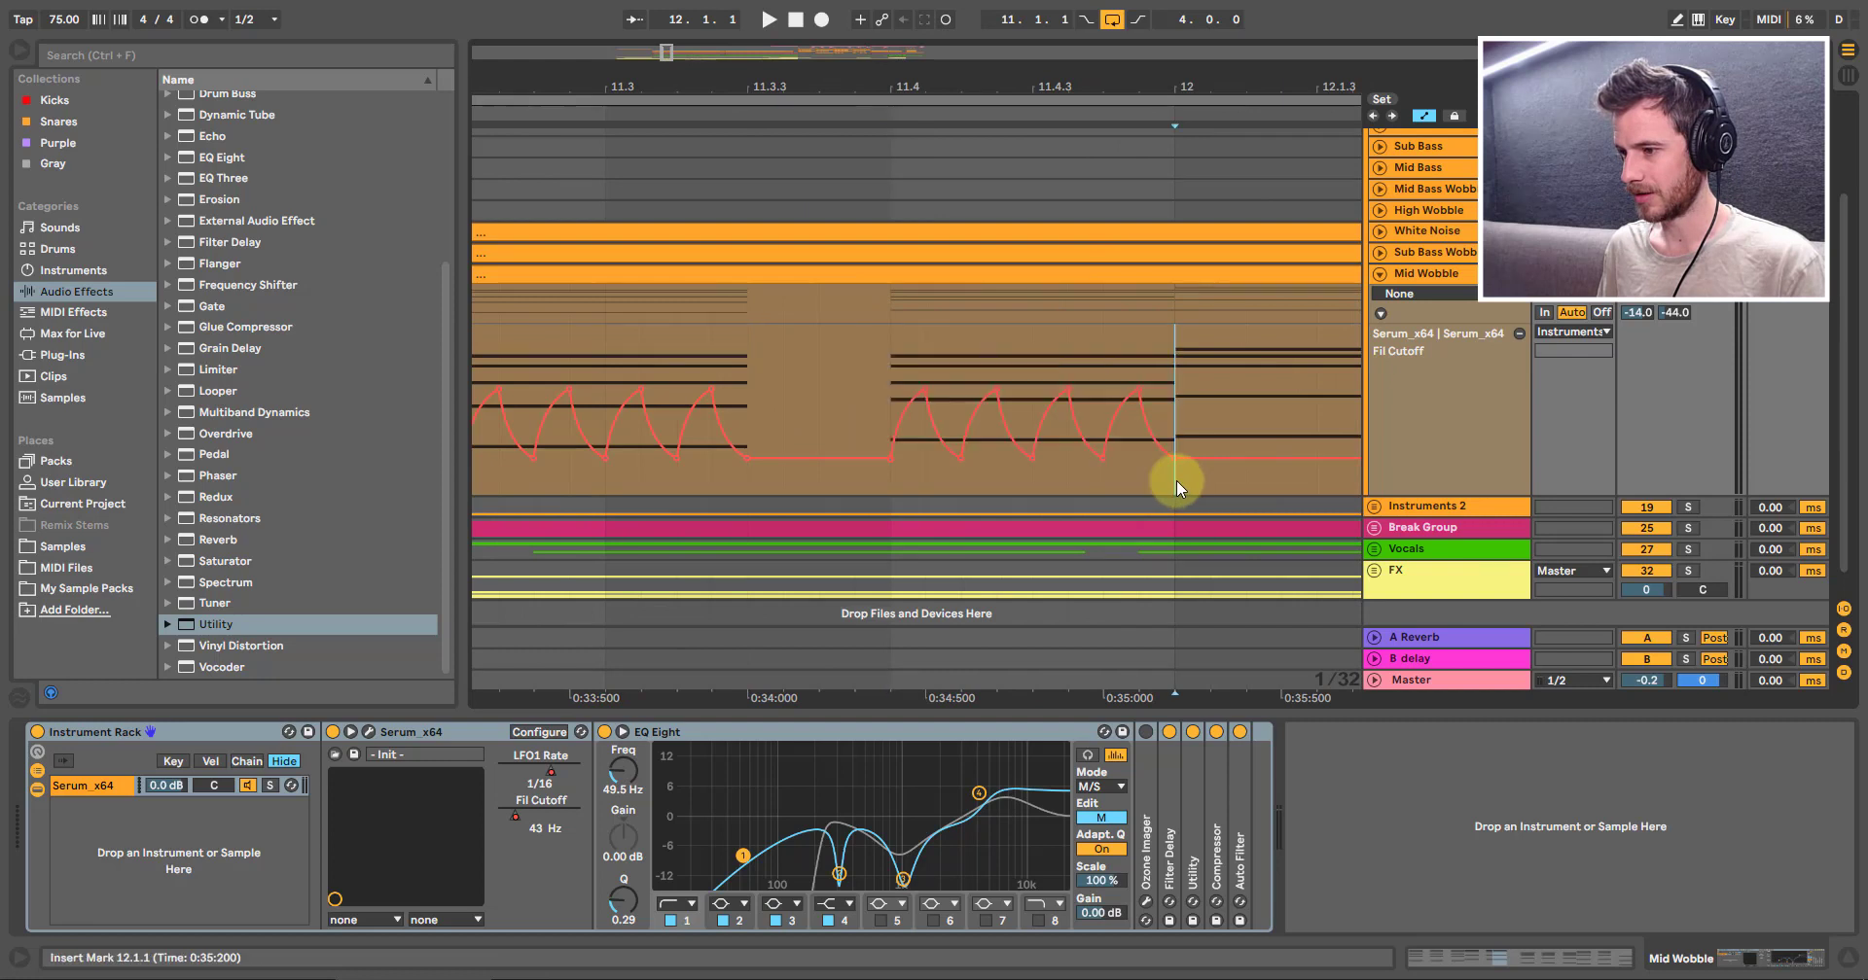
{"action": "key", "text": "ctrl+v"}
Step: Paste the wobble at 12.2.3, duplicate a shortened 12.3.1–12.3.3 copy, and play back
{"action": "left_click_drag", "start_coordinate": [1117, 99], "coordinate": [1117, 60]}
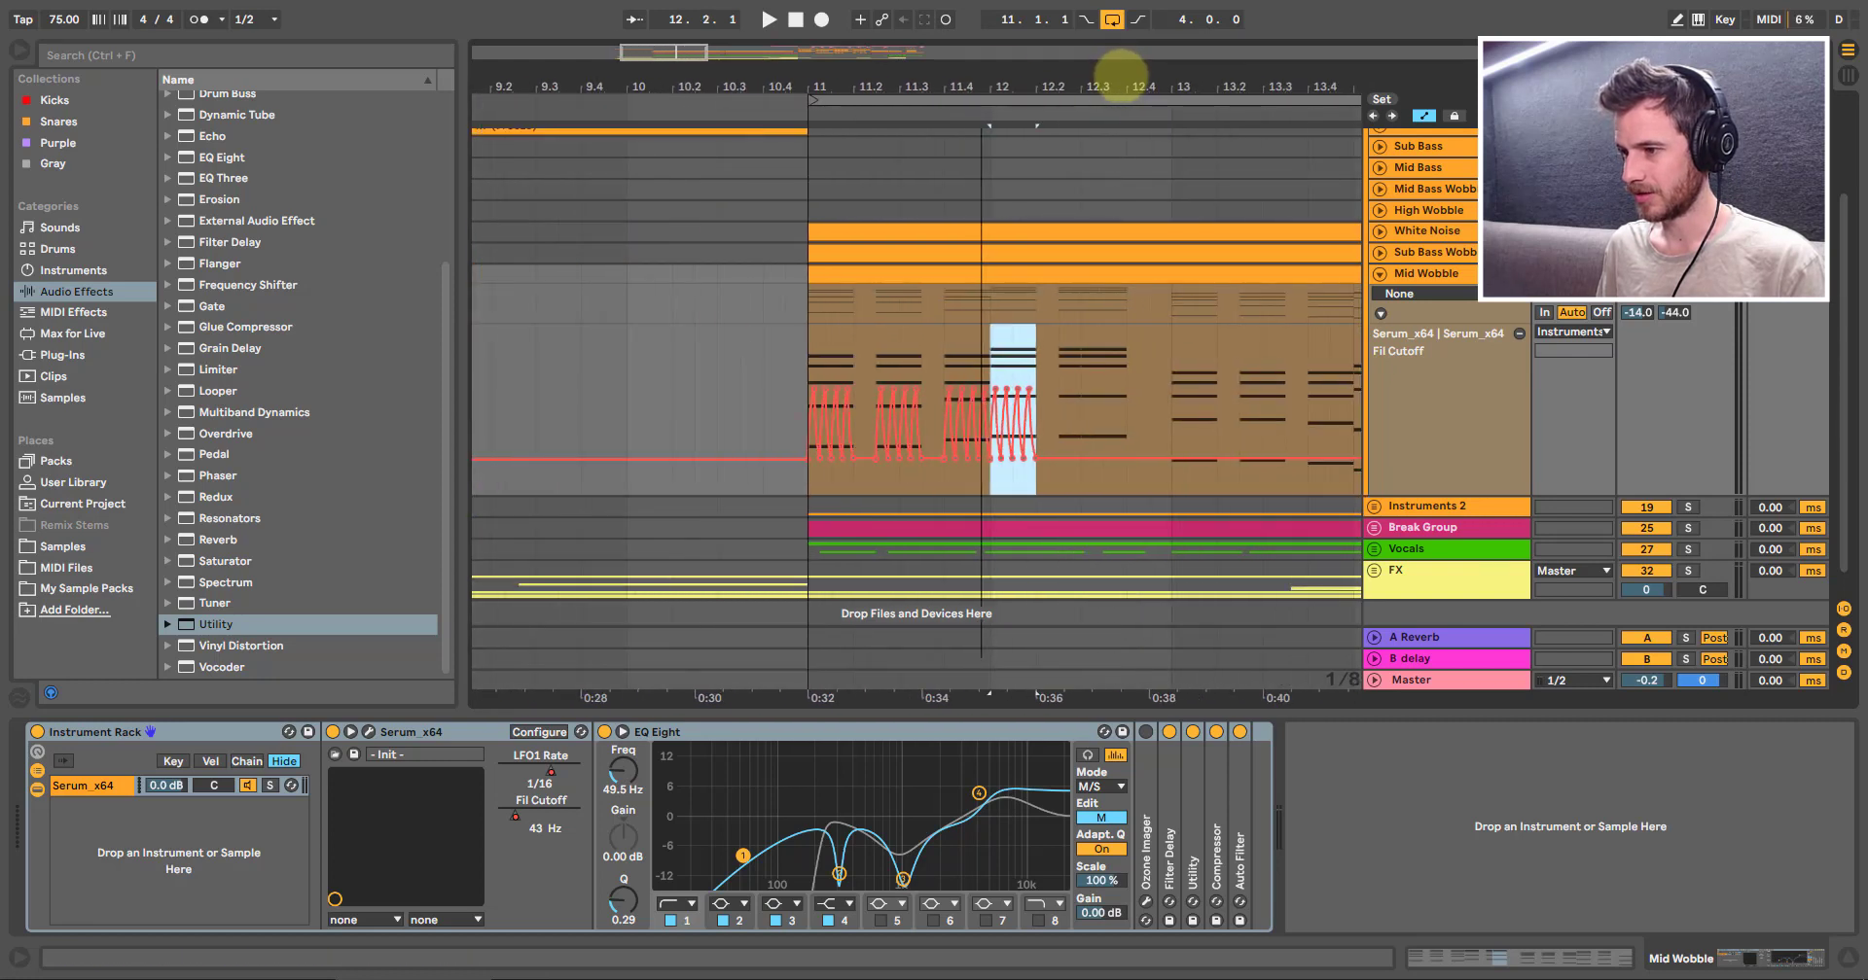
{"action": "left_click", "coordinate": [1062, 483]}
{"action": "key", "text": "ctrl+v"}
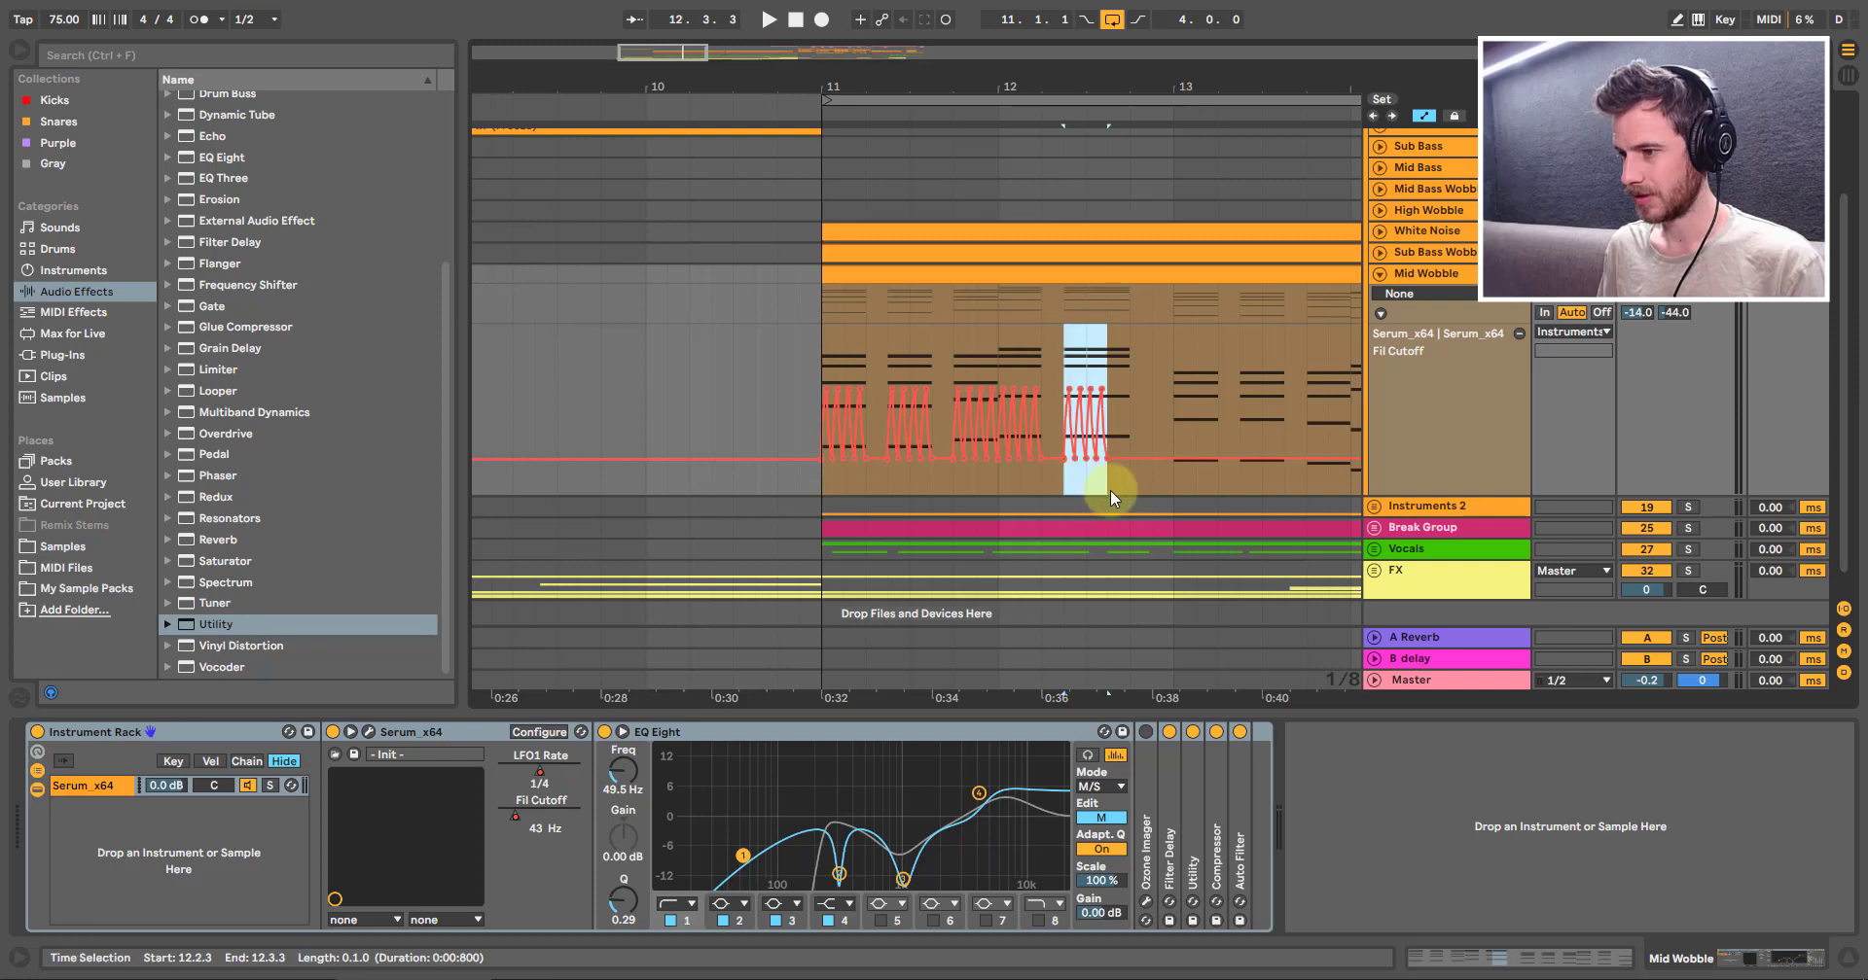
{"action": "left_click_drag", "start_coordinate": [1107, 479], "coordinate": [1095, 482]}
{"action": "key", "text": "ctrl+d"}
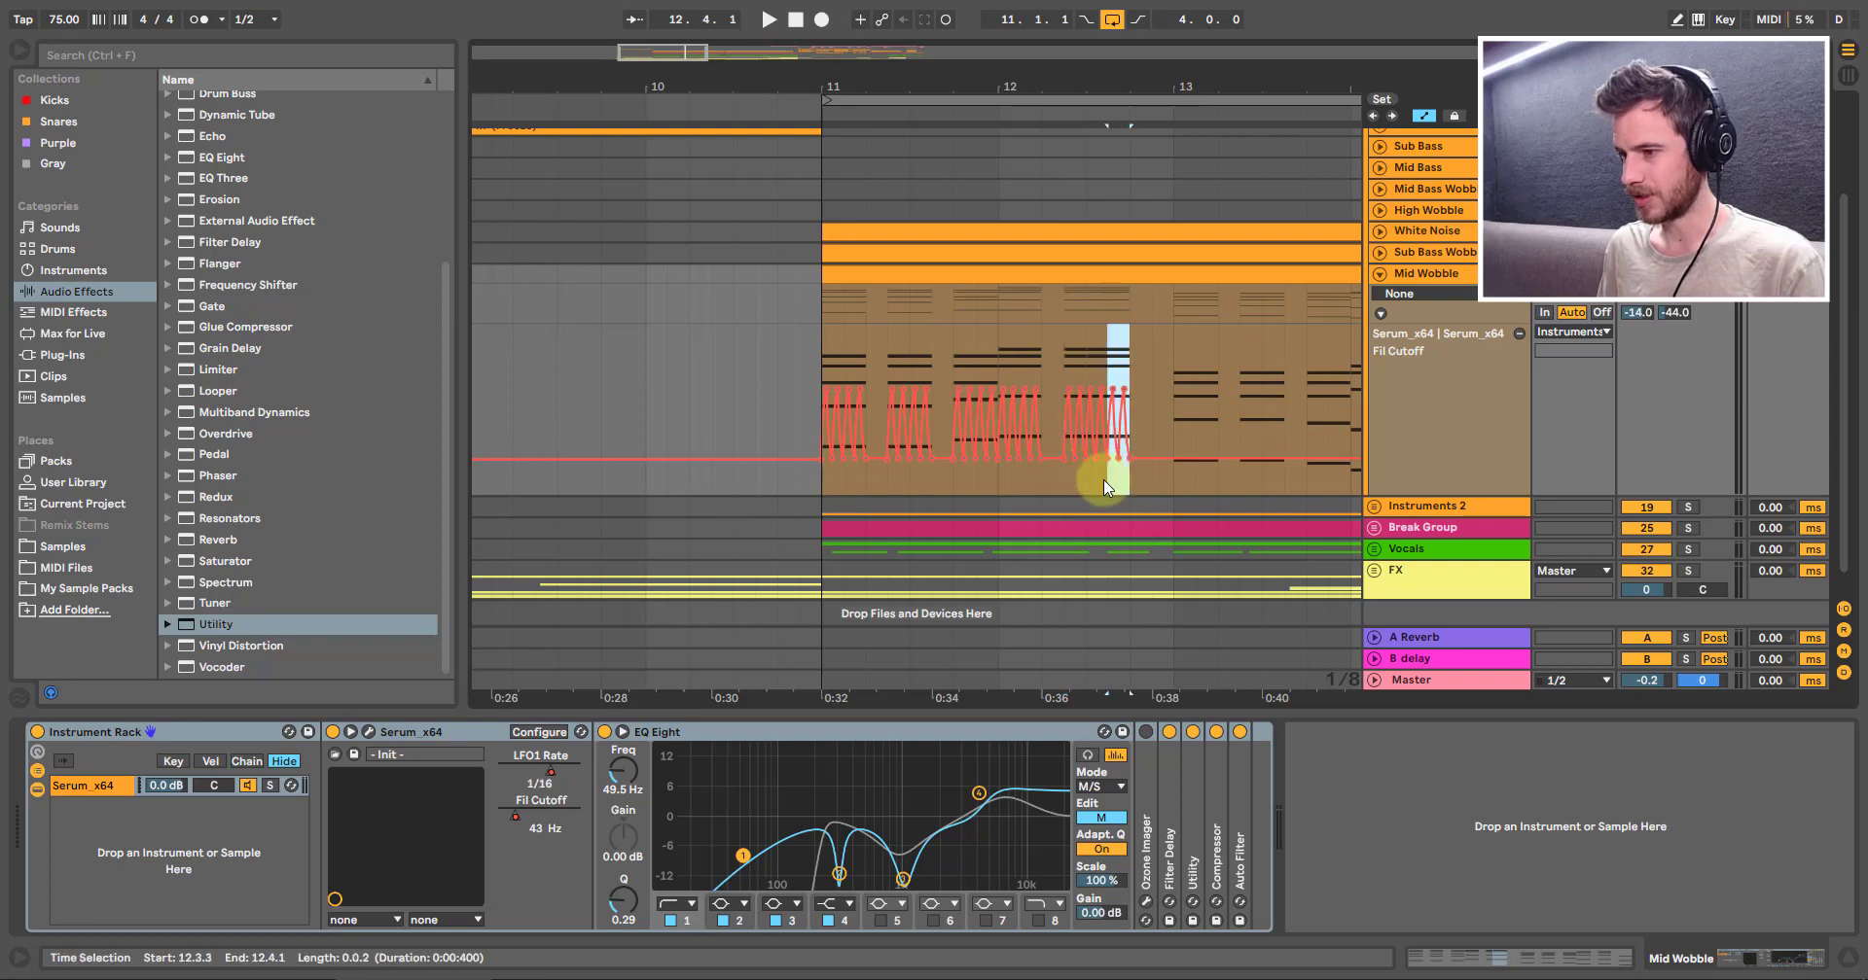
{"action": "left_click", "coordinate": [825, 481]}
{"action": "key", "text": "space"}
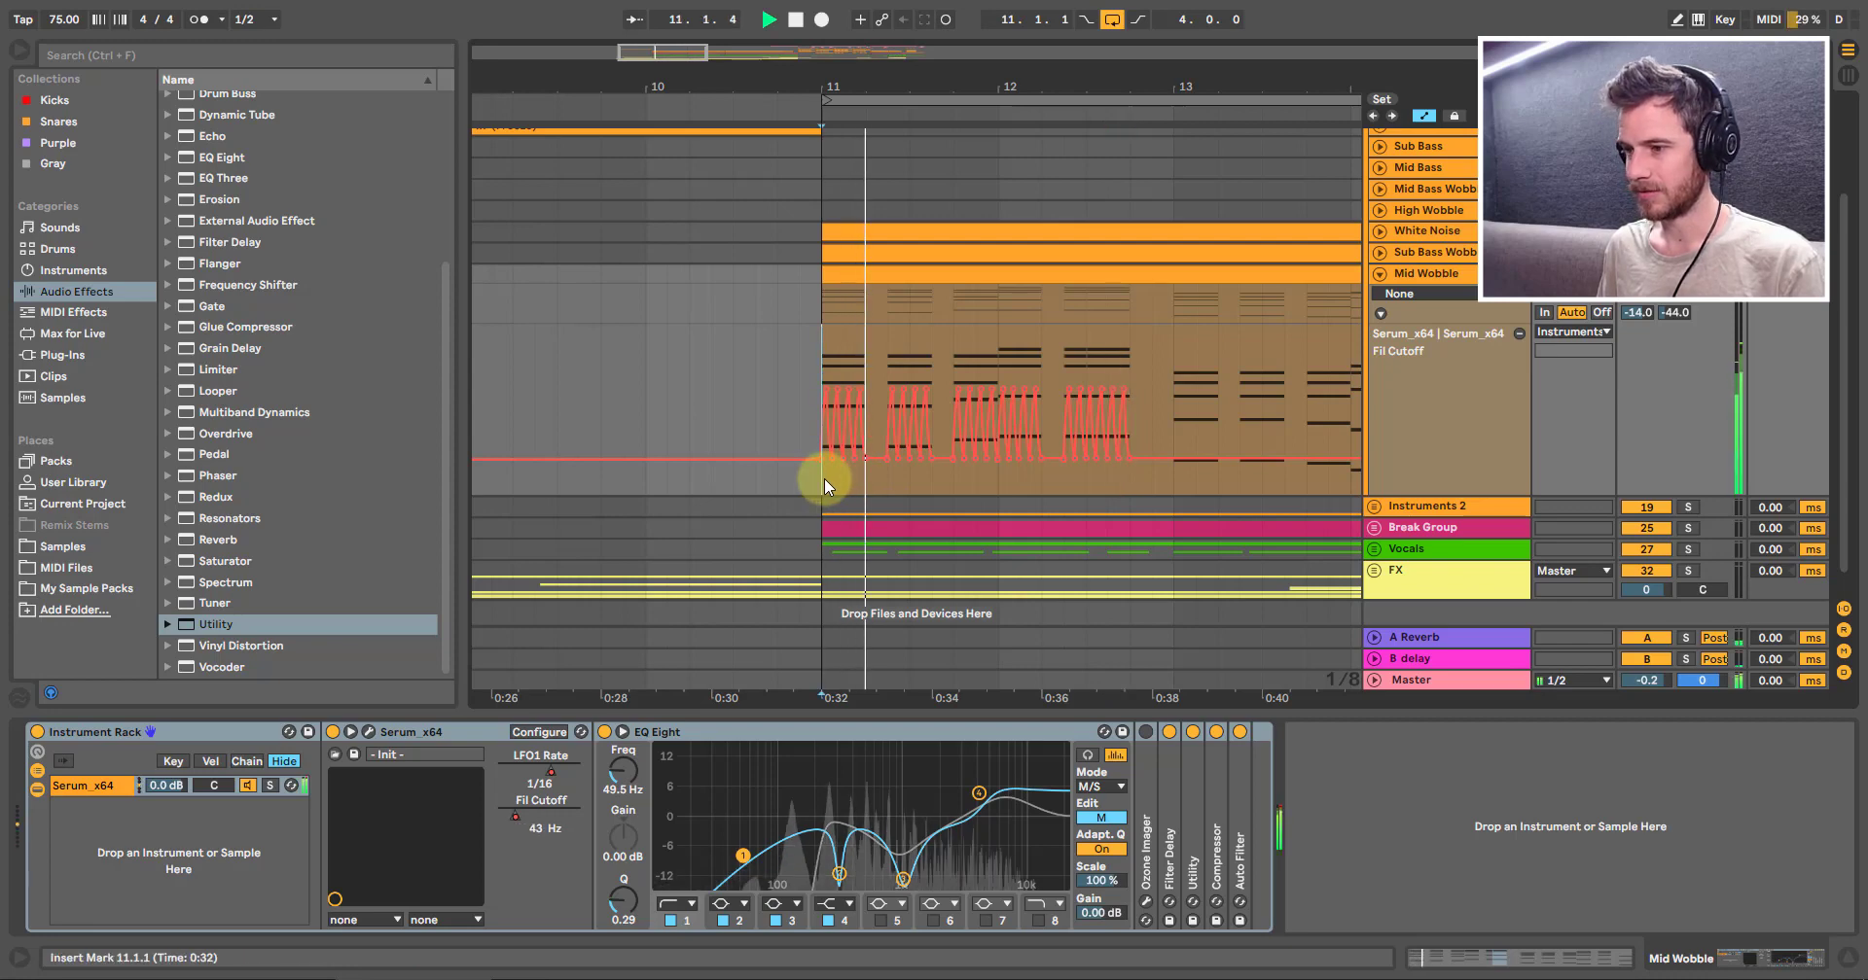
{"action": "left_click_drag", "start_coordinate": [917, 78], "coordinate": [917, 76]}
Step: Reshape the 11.2.3 wobble with a new 0.62 peak and duplicate it forward
{"action": "key", "text": "space"}
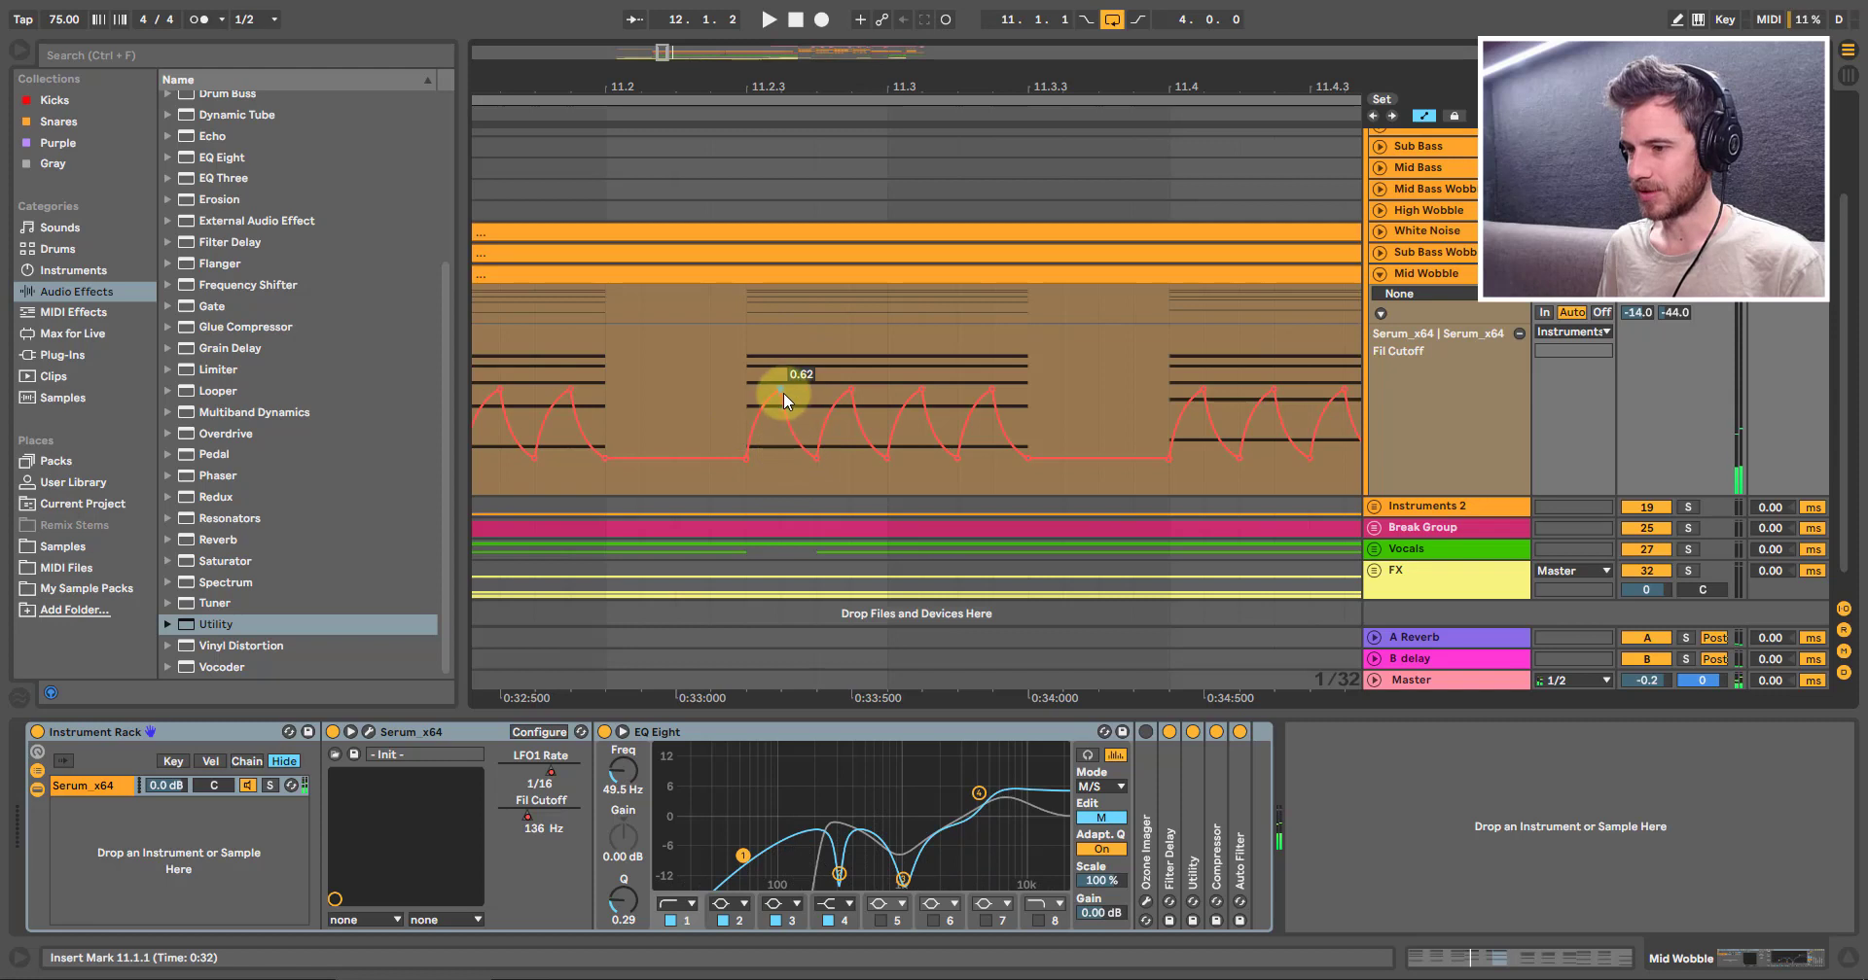
{"action": "left_click_drag", "start_coordinate": [764, 82], "coordinate": [765, 88]}
{"action": "left_click_drag", "start_coordinate": [849, 457], "coordinate": [794, 387]}
{"action": "left_click", "coordinate": [793, 387]}
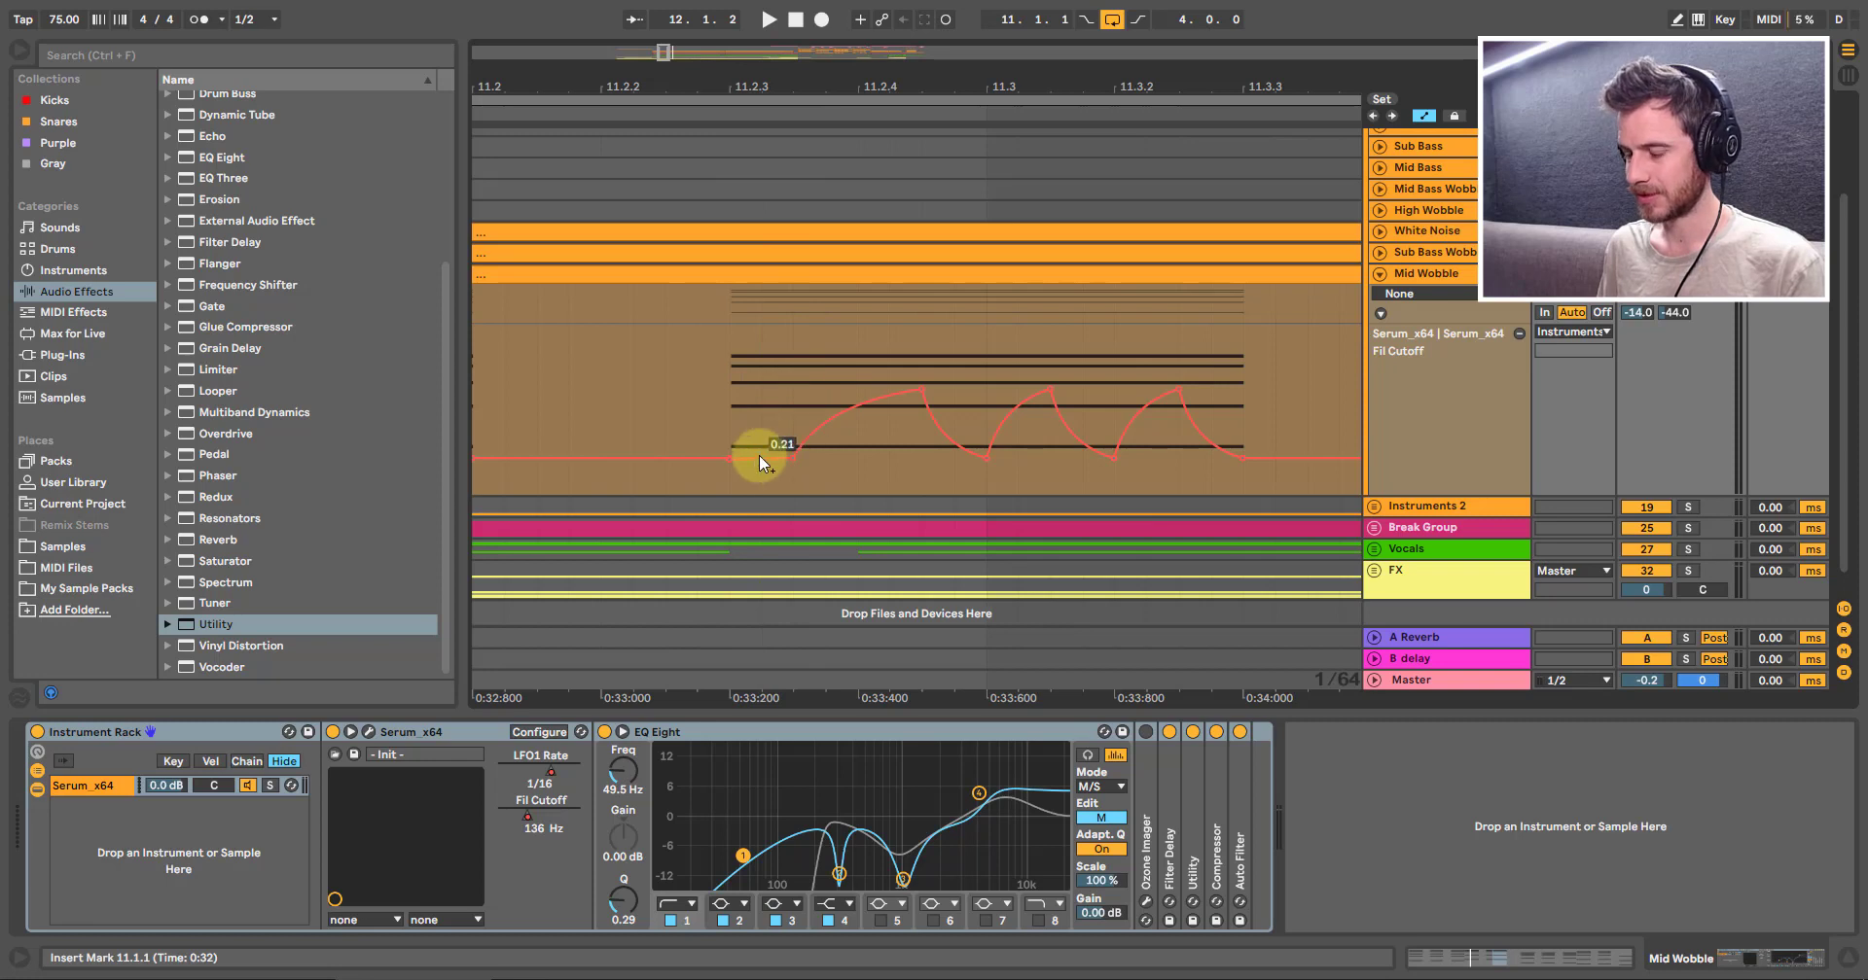
{"action": "left_click_drag", "start_coordinate": [758, 453], "coordinate": [749, 412]}
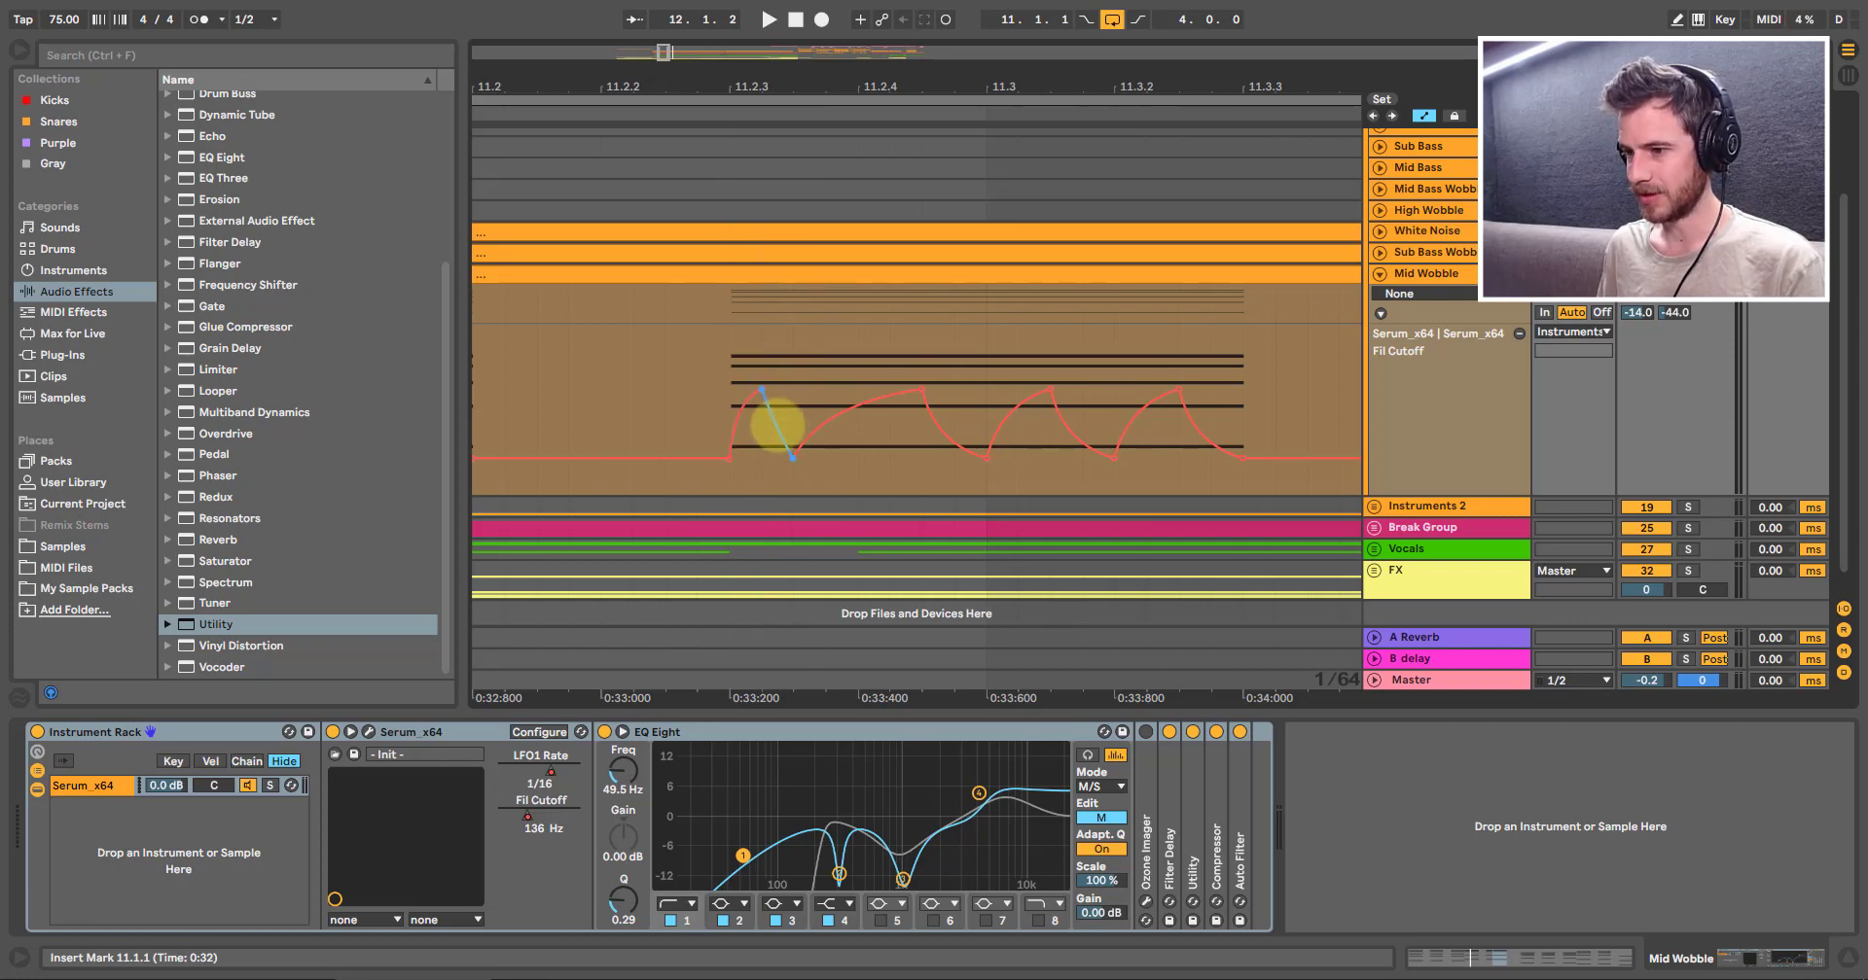
{"action": "left_click_drag", "start_coordinate": [790, 480], "coordinate": [729, 474]}
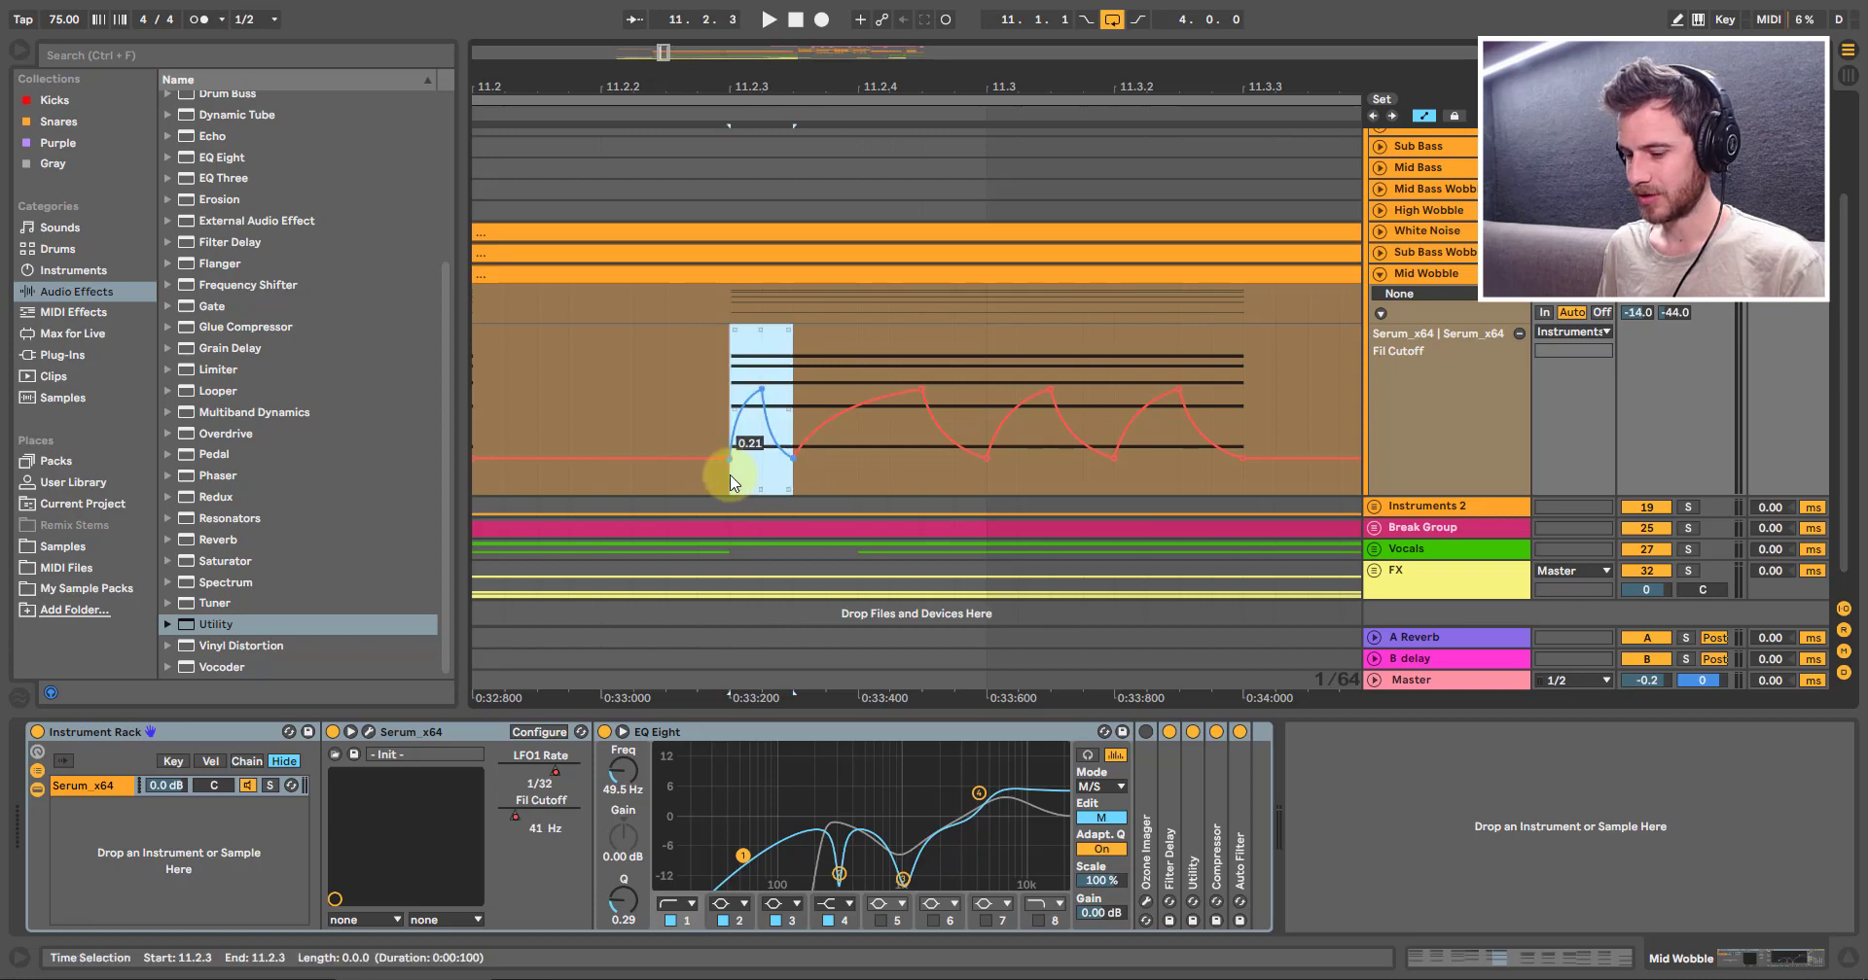
{"action": "key", "text": "ctrl+d"}
{"action": "key", "text": "ctrl+d"}
{"action": "key", "text": "ctrl+d"}
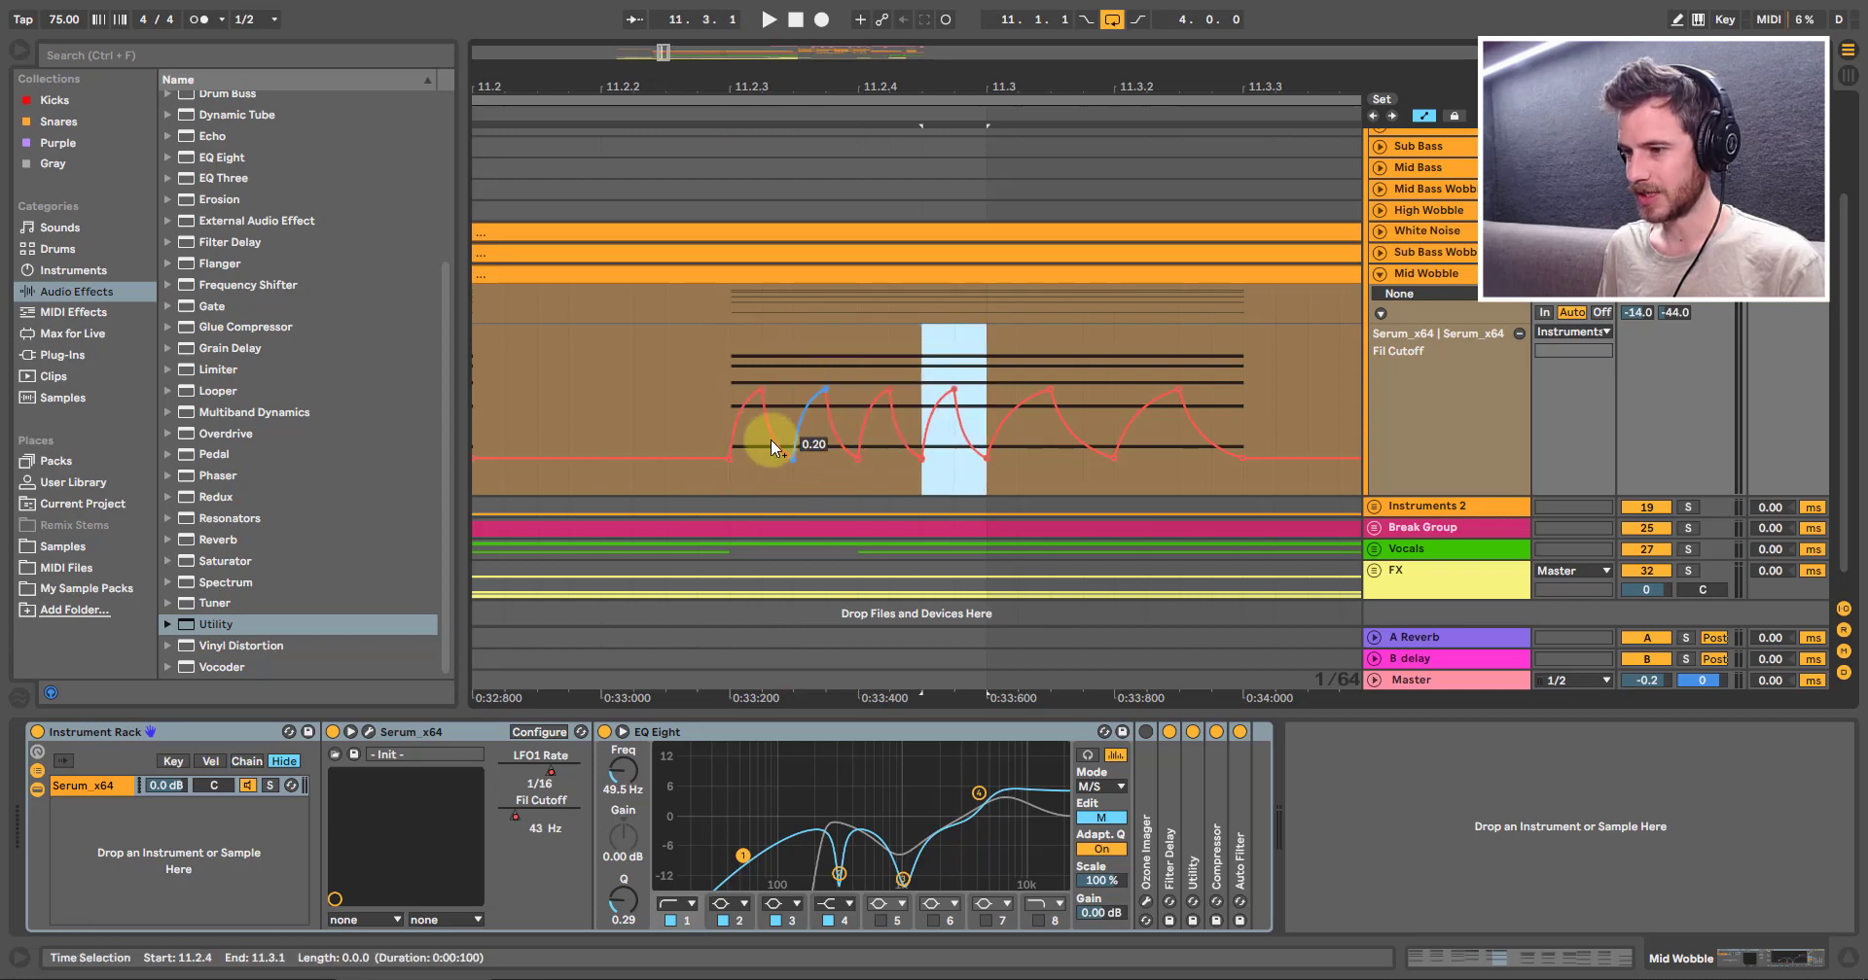
{"action": "left_click", "coordinate": [733, 383]}
{"action": "key", "text": "space"}
Step: Fill 11.4.1–11.4.3 with denser, faster Fil Cutoff wobbles
{"action": "left_click", "coordinate": [922, 70]}
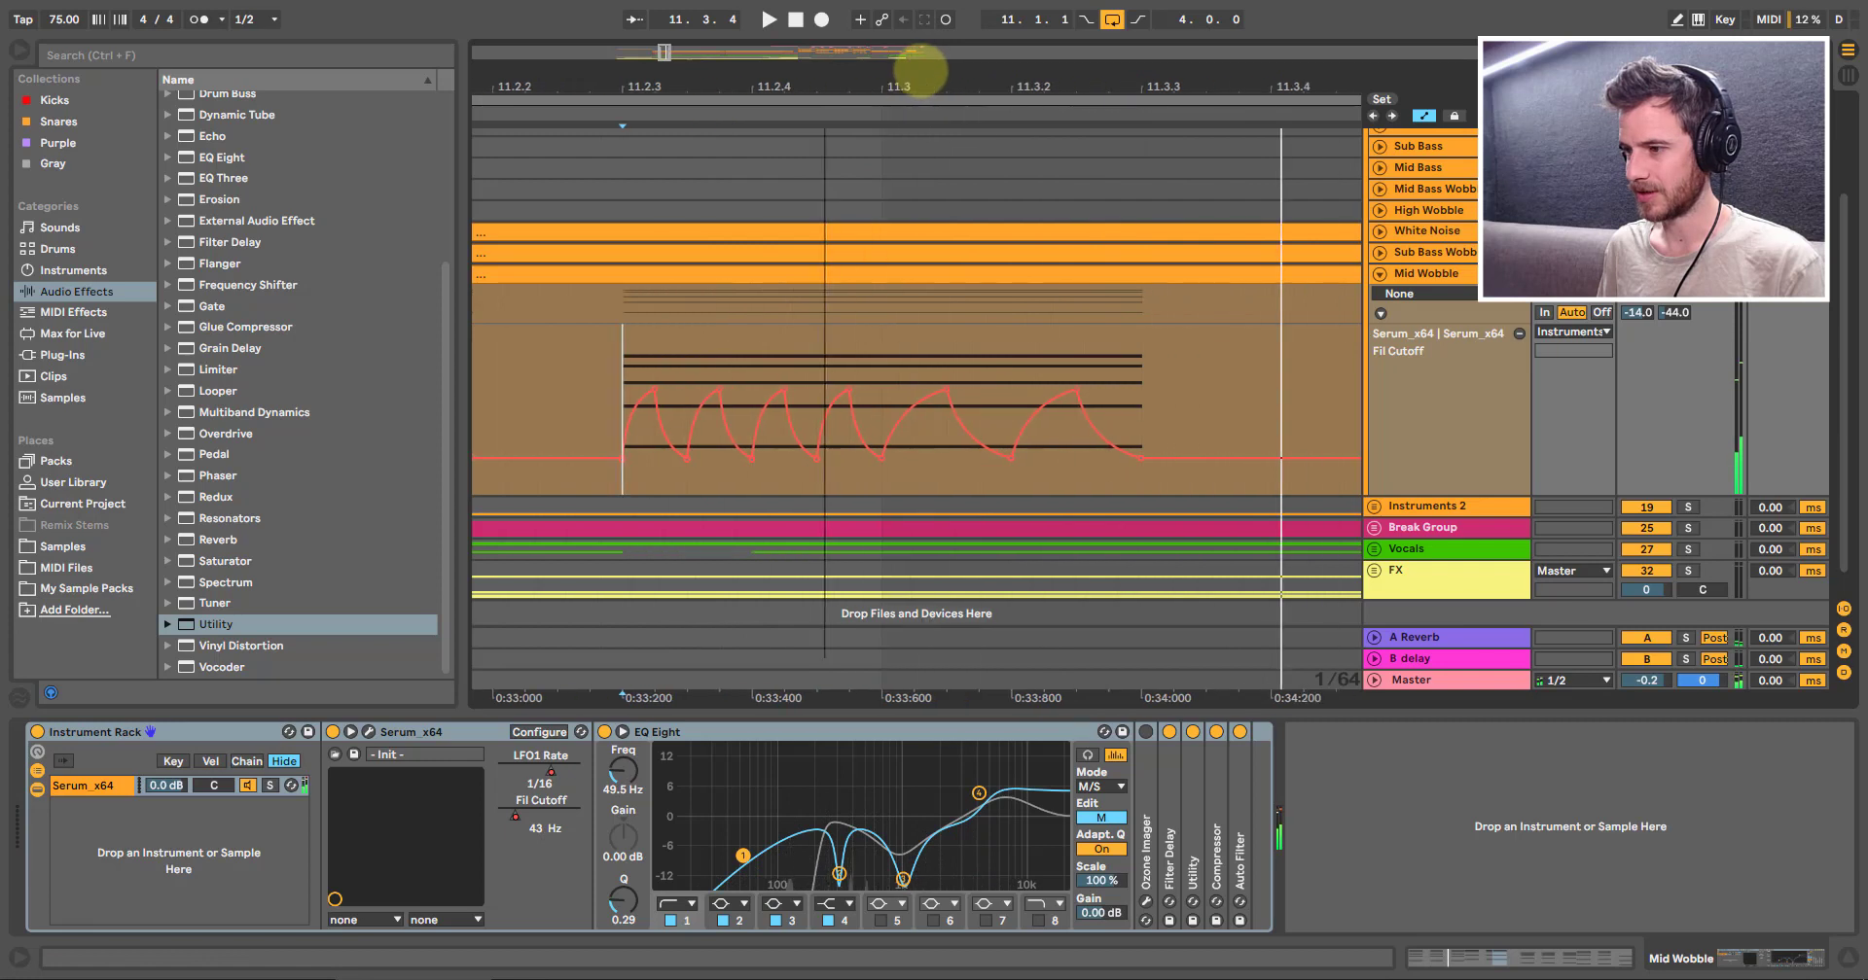
{"action": "left_click_drag", "start_coordinate": [919, 70], "coordinate": [926, 62]}
{"action": "left_click", "coordinate": [837, 453]}
{"action": "left_click_drag", "start_coordinate": [712, 474], "coordinate": [613, 464]}
{"action": "left_click", "coordinate": [928, 479]}
{"action": "left_click_drag", "start_coordinate": [928, 479], "coordinate": [1026, 476]}
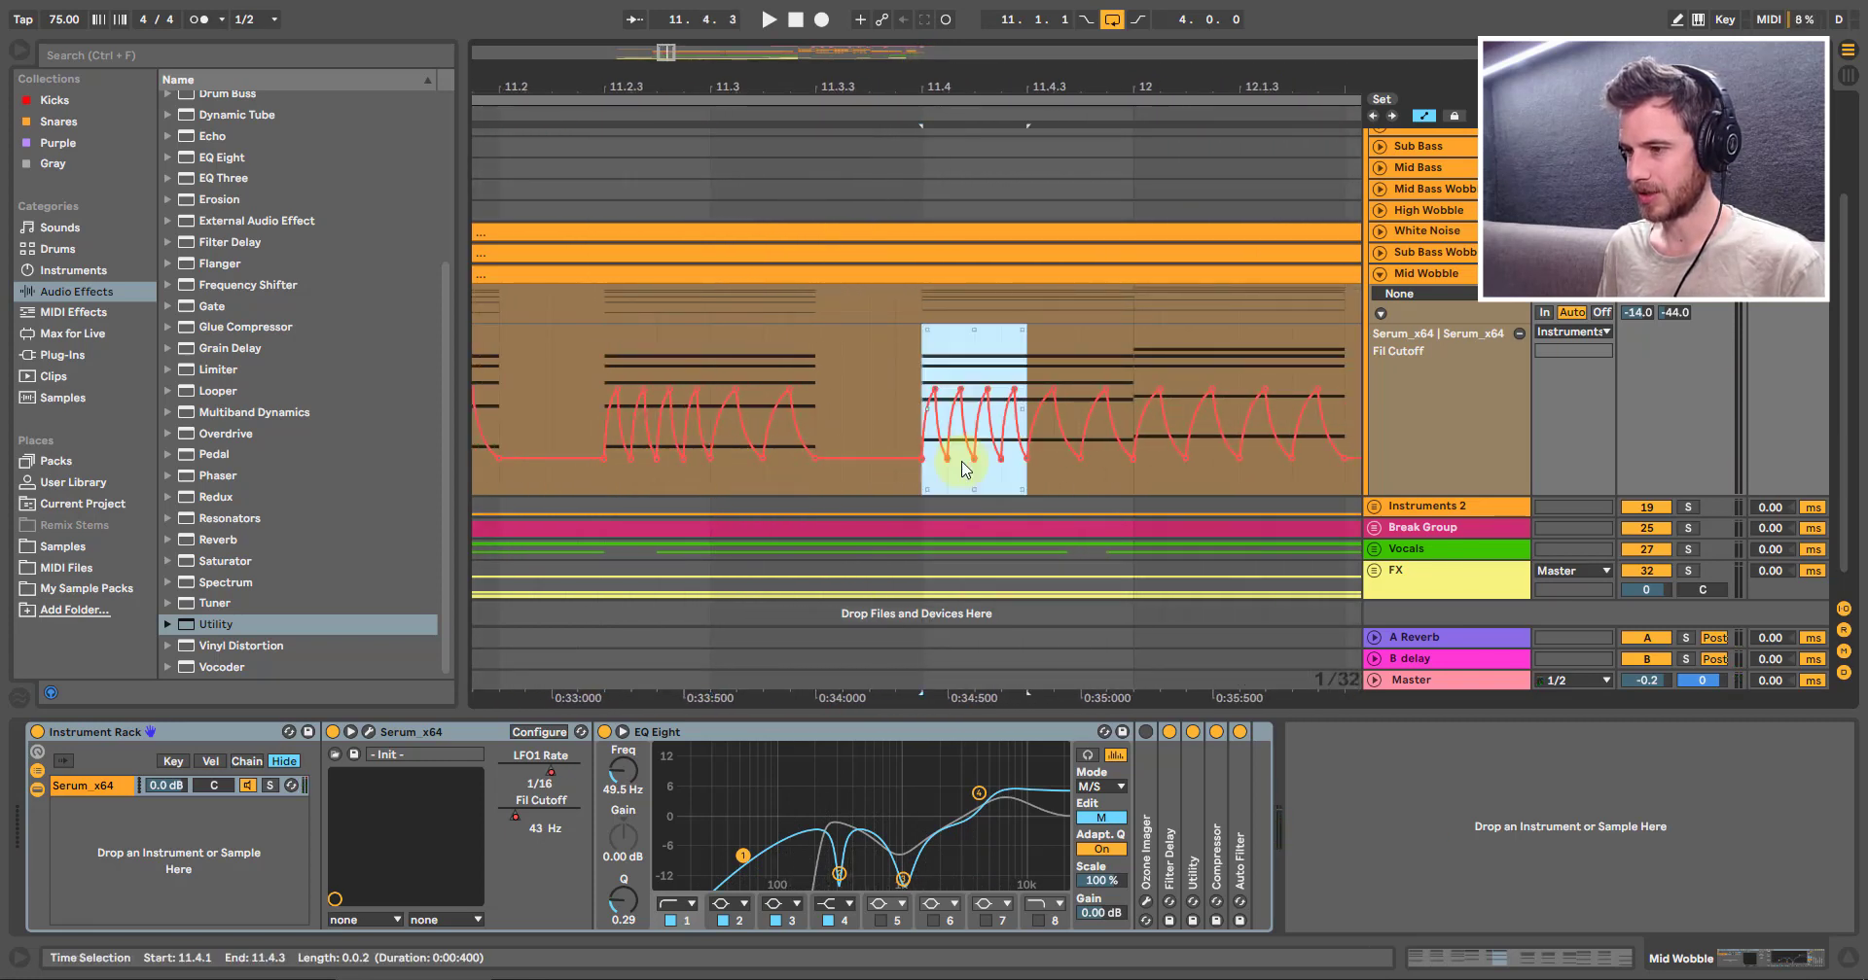
Step: Raise the breakpoints from 12.2.3 to 0.62 to form a rising Fil Cutoff ramp
{"action": "key", "text": "space"}
{"action": "left_click_drag", "start_coordinate": [1094, 86], "coordinate": [742, 92]}
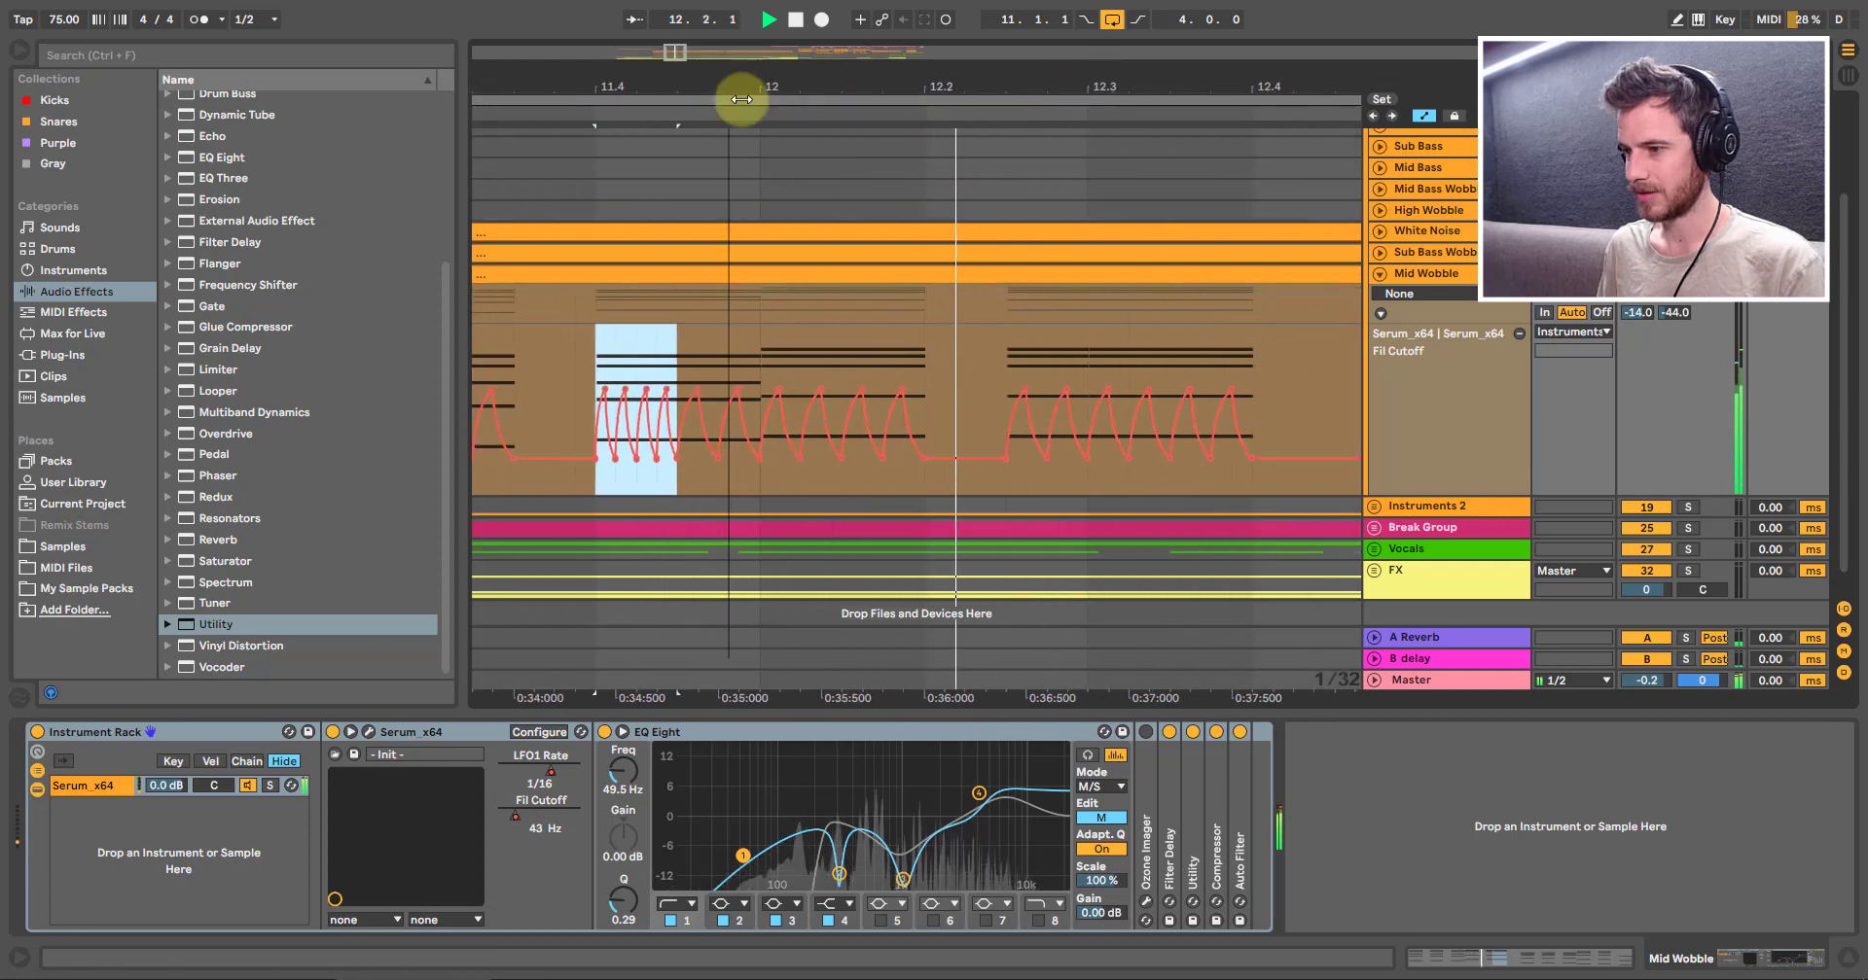
{"action": "left_click", "coordinate": [1008, 467]}
{"action": "key", "text": "space"}
{"action": "left_click_drag", "start_coordinate": [1021, 474], "coordinate": [1100, 470]}
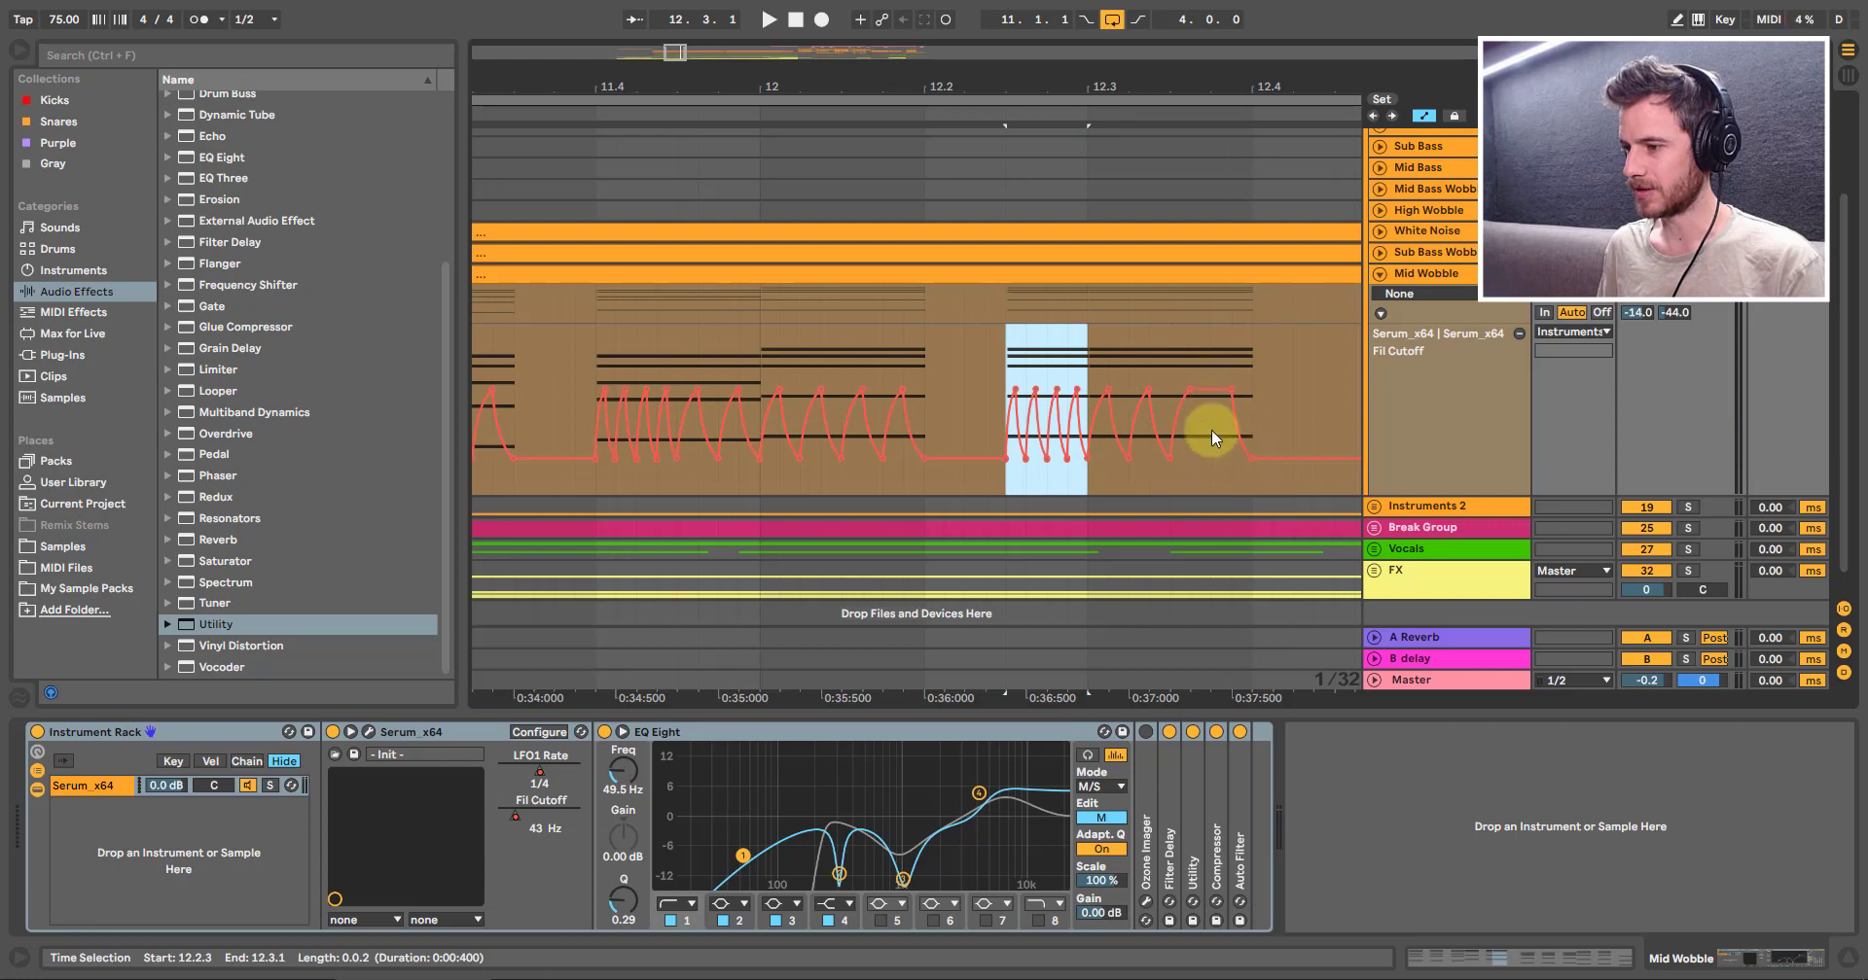
{"action": "left_click_drag", "start_coordinate": [1181, 391], "coordinate": [1142, 387]}
{"action": "left_click_drag", "start_coordinate": [1121, 464], "coordinate": [1105, 389]}
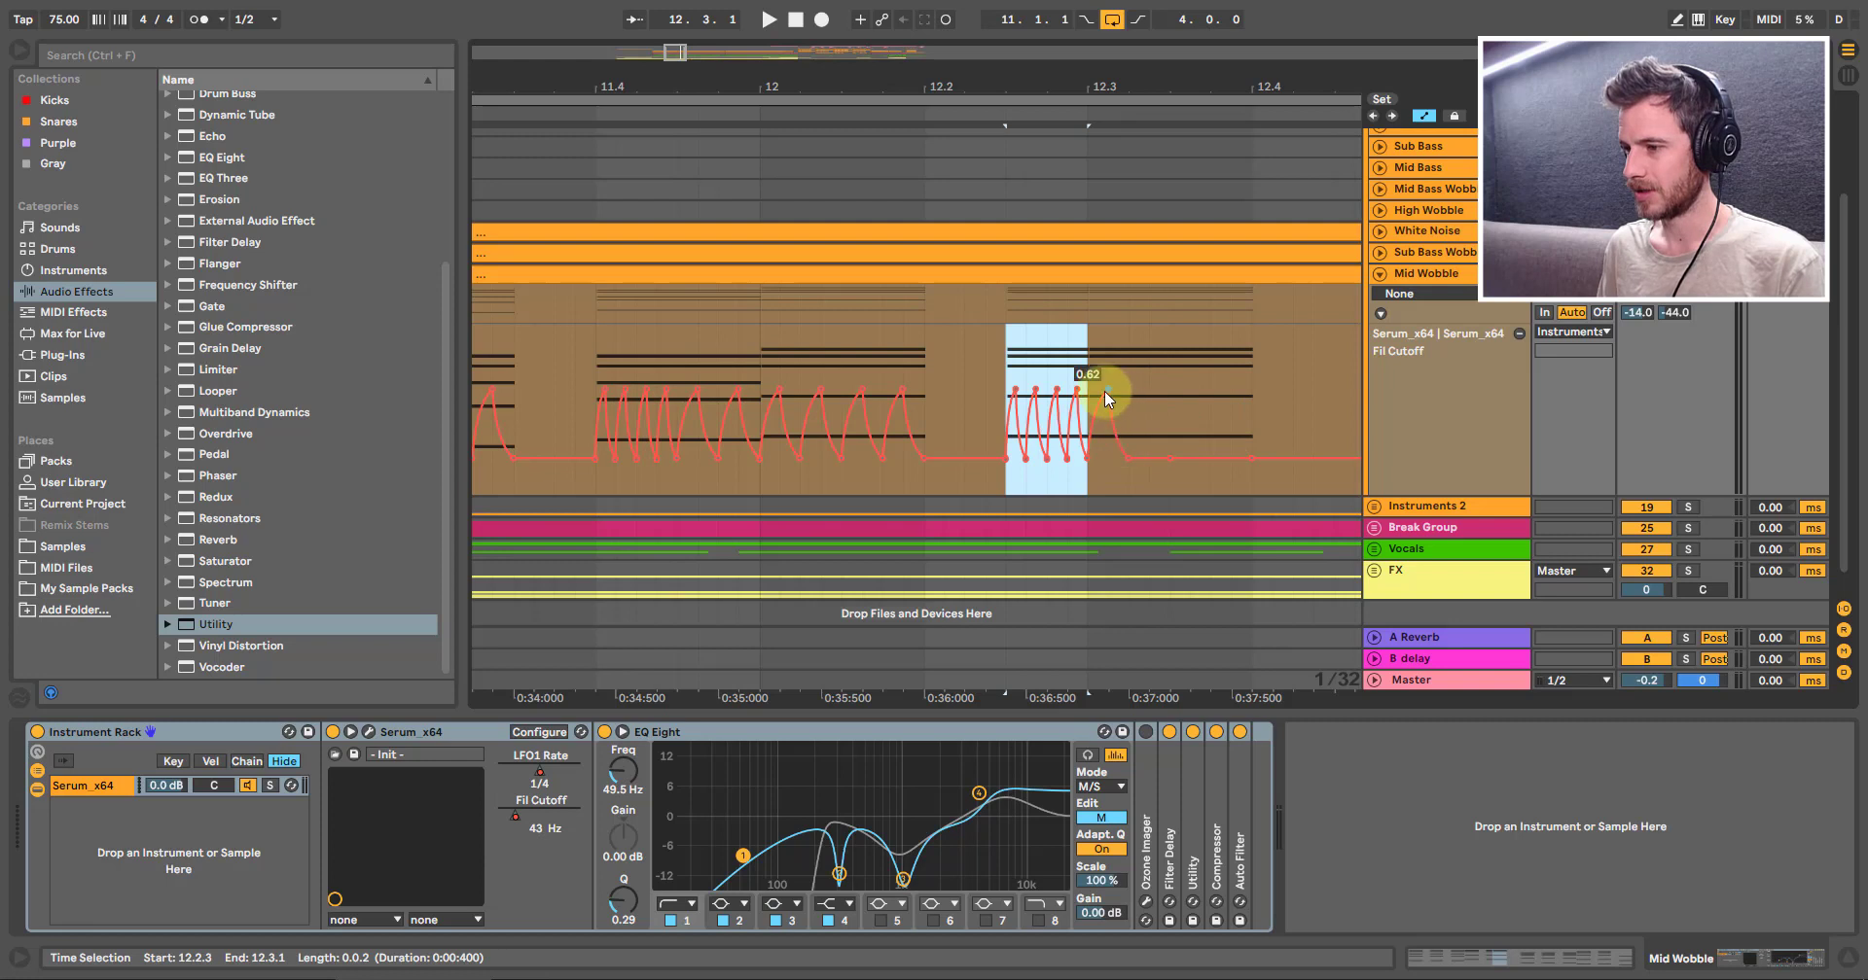
{"action": "left_click", "coordinate": [1173, 458]}
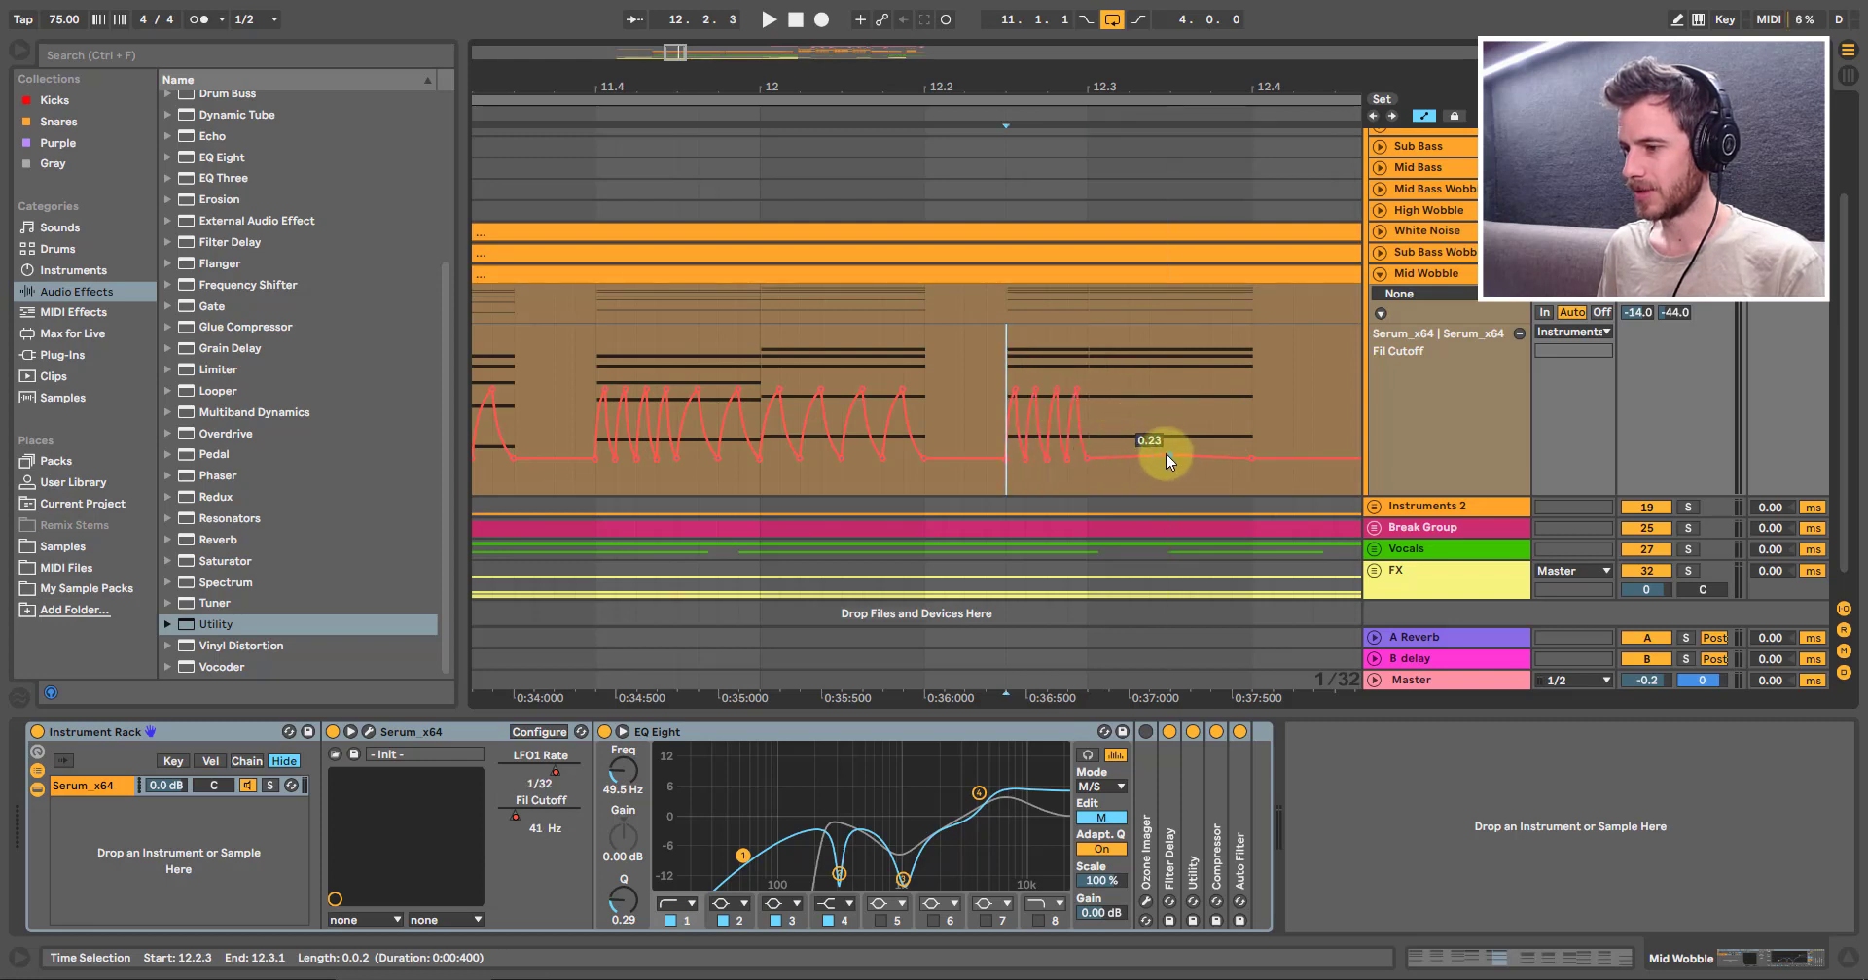
{"action": "left_click_drag", "start_coordinate": [1251, 457], "coordinate": [1251, 395]}
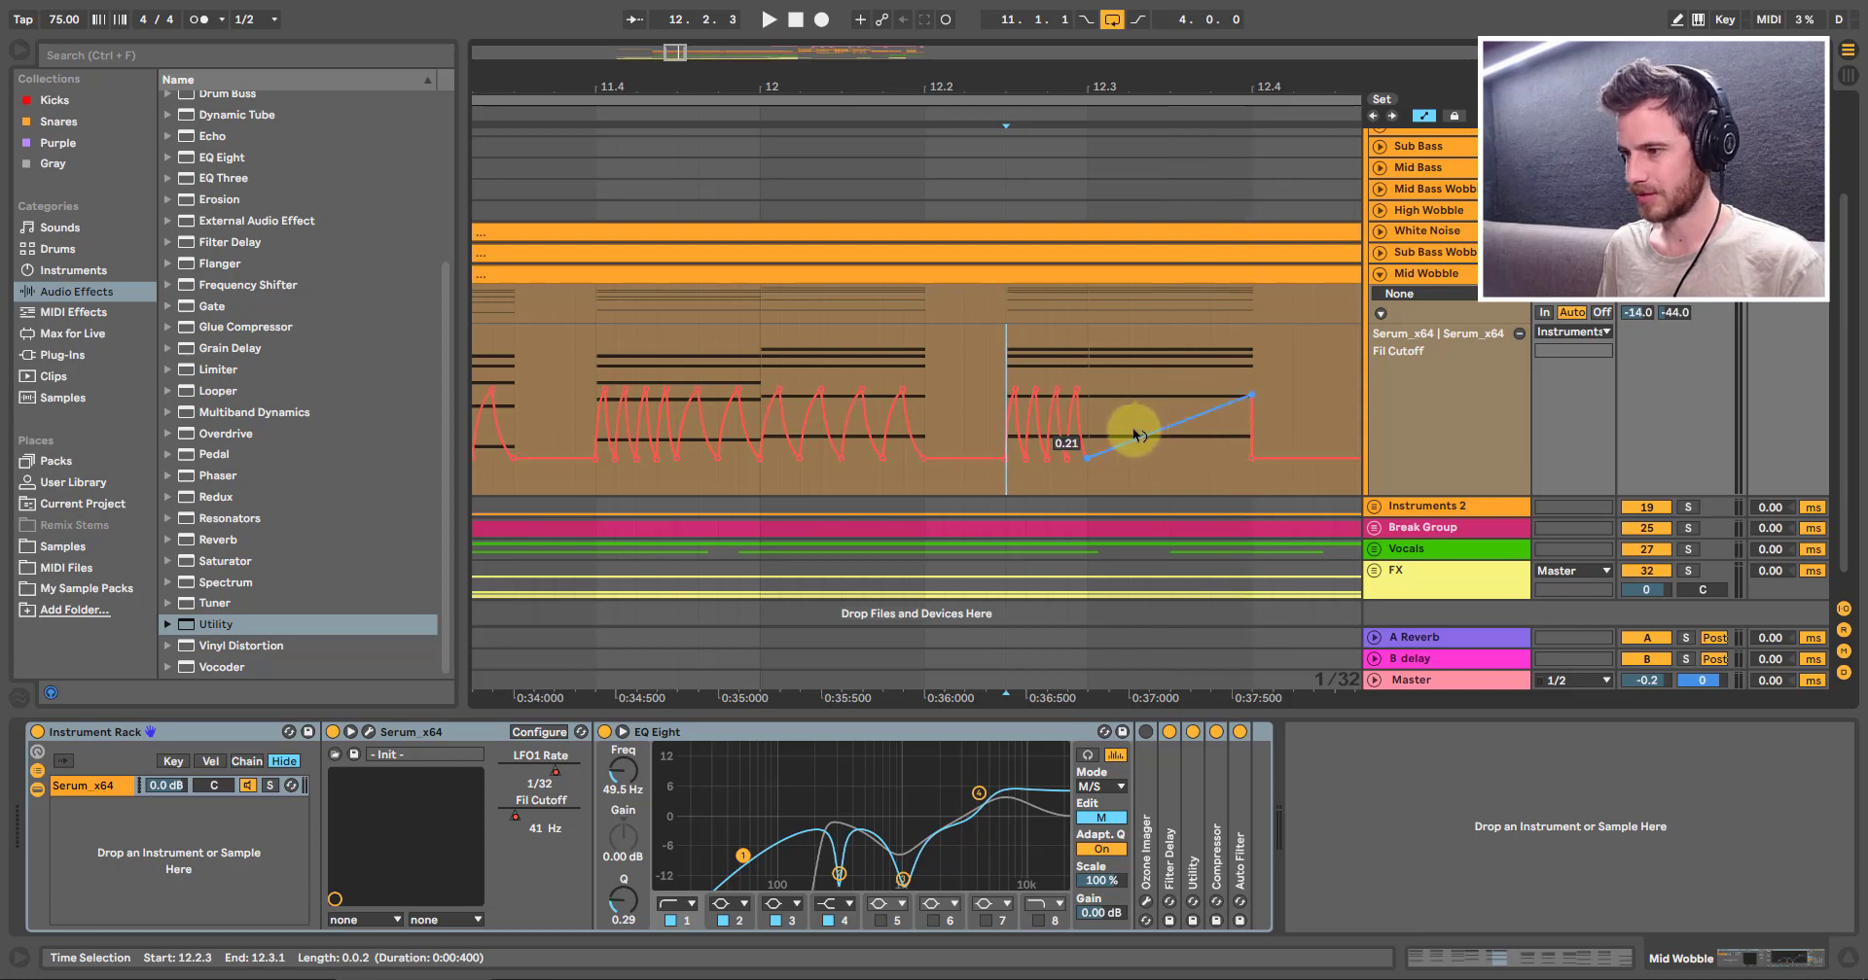
Step: Bend the ramp into a curved sweep and audition it
{"action": "left_click_drag", "start_coordinate": [1133, 435], "coordinate": [1171, 425]}
{"action": "key", "text": "space"}
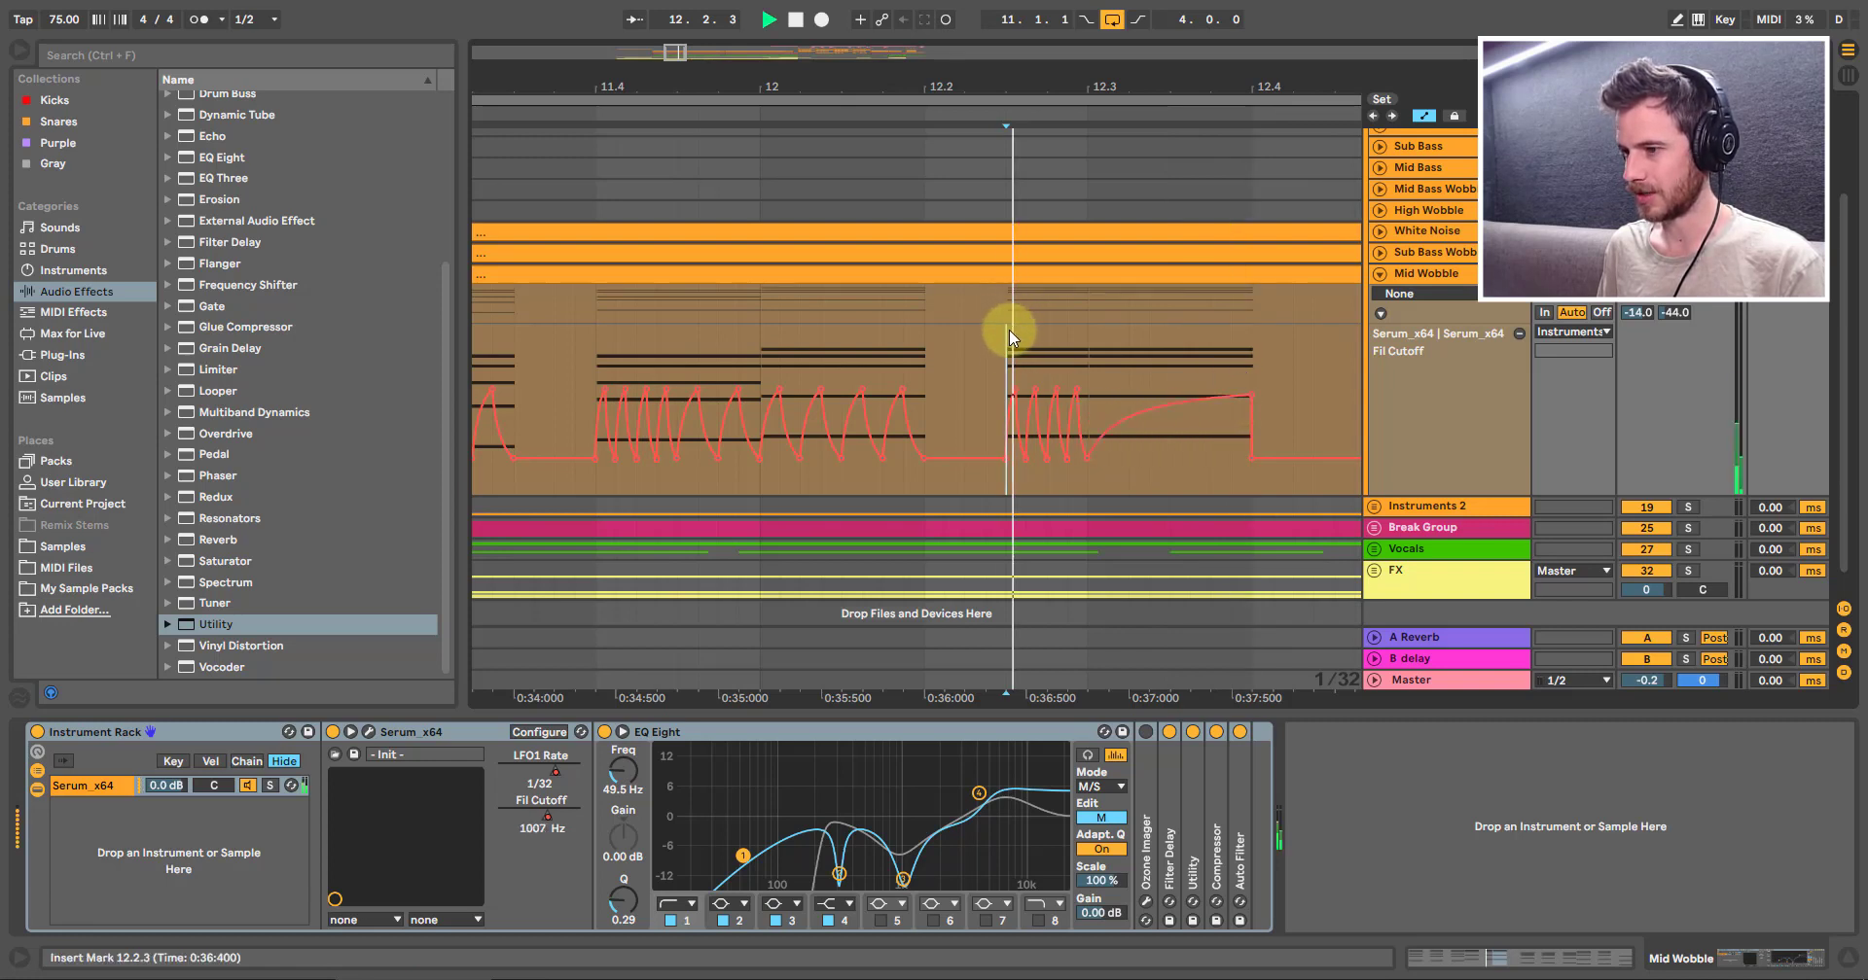
{"action": "key", "text": "space"}
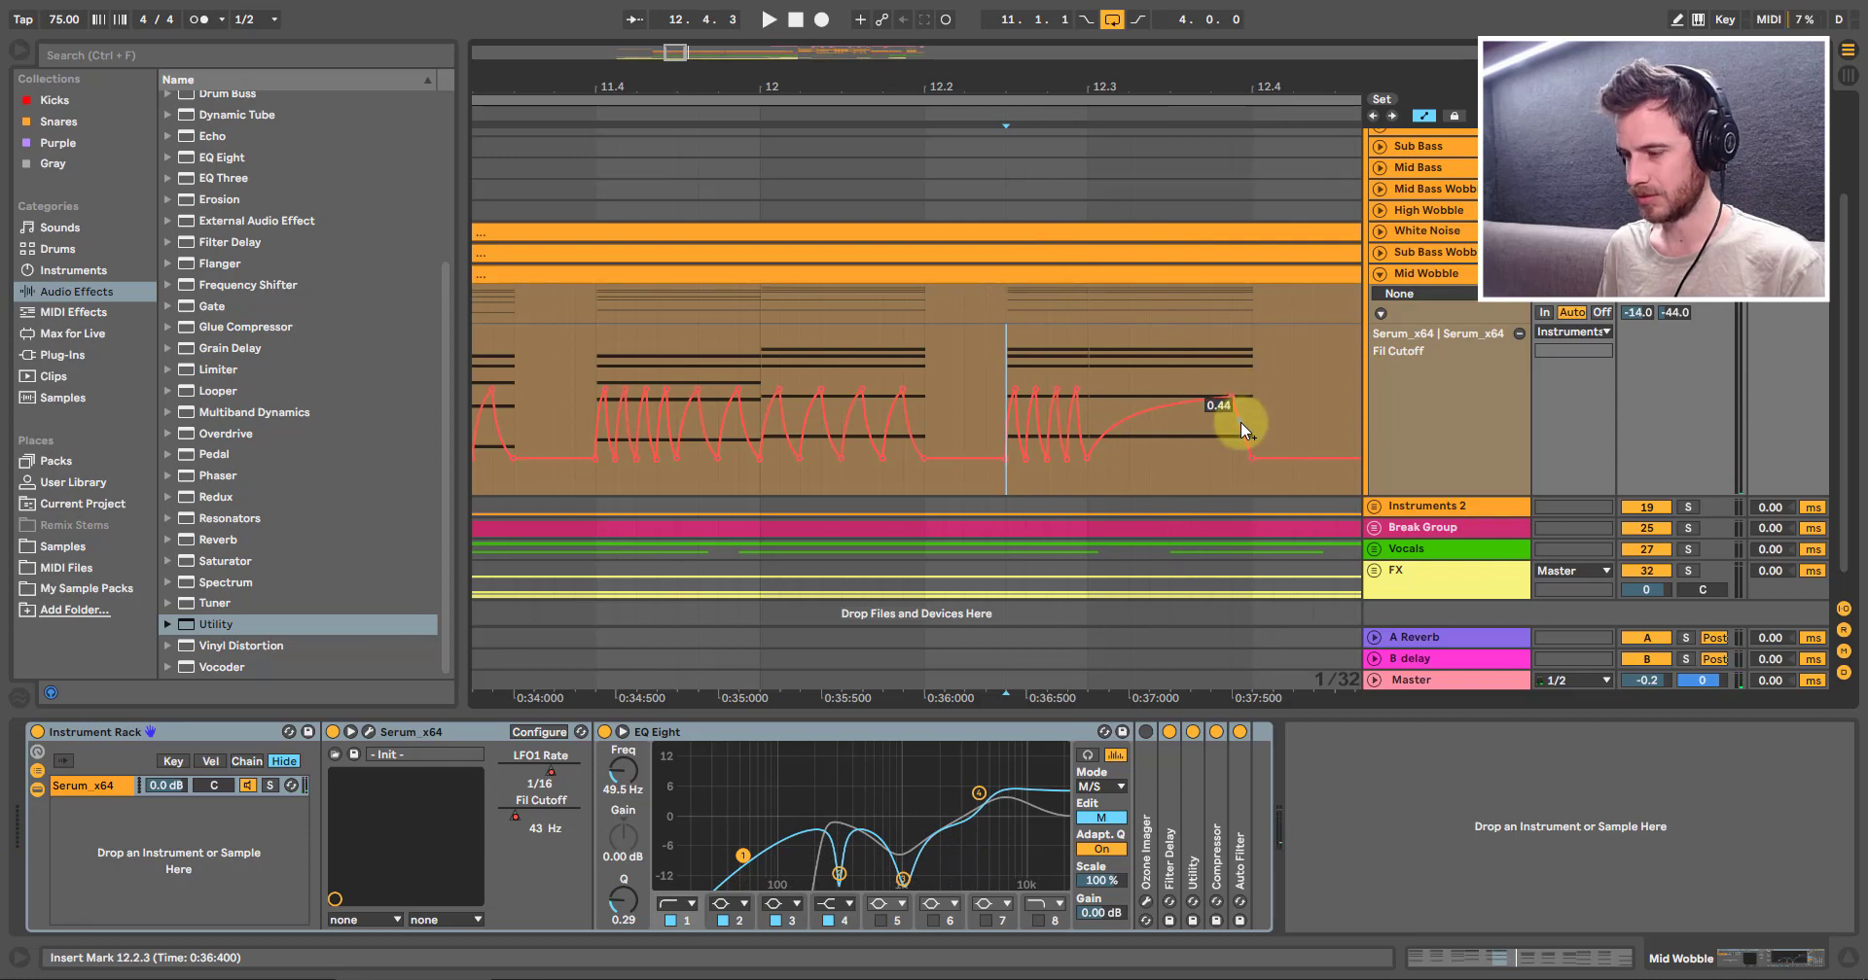
{"action": "left_click_drag", "start_coordinate": [1236, 433], "coordinate": [1240, 423]}
{"action": "key", "text": "space"}
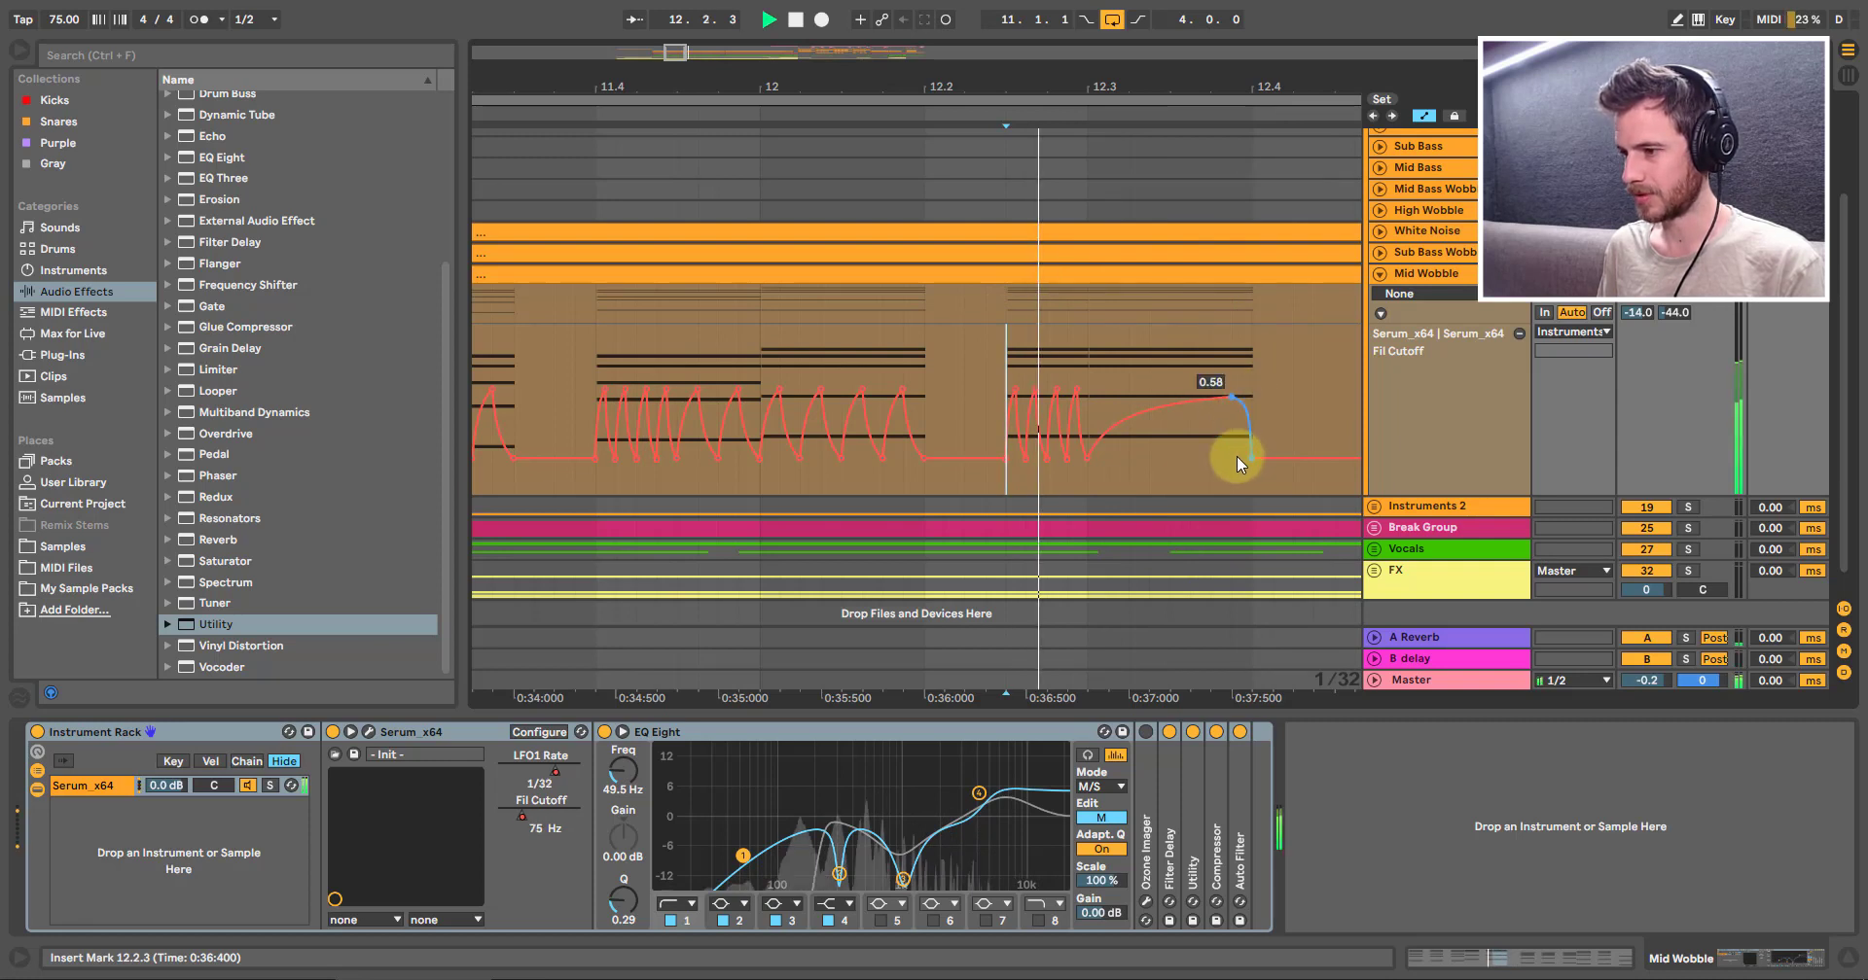
{"action": "key", "text": "space"}
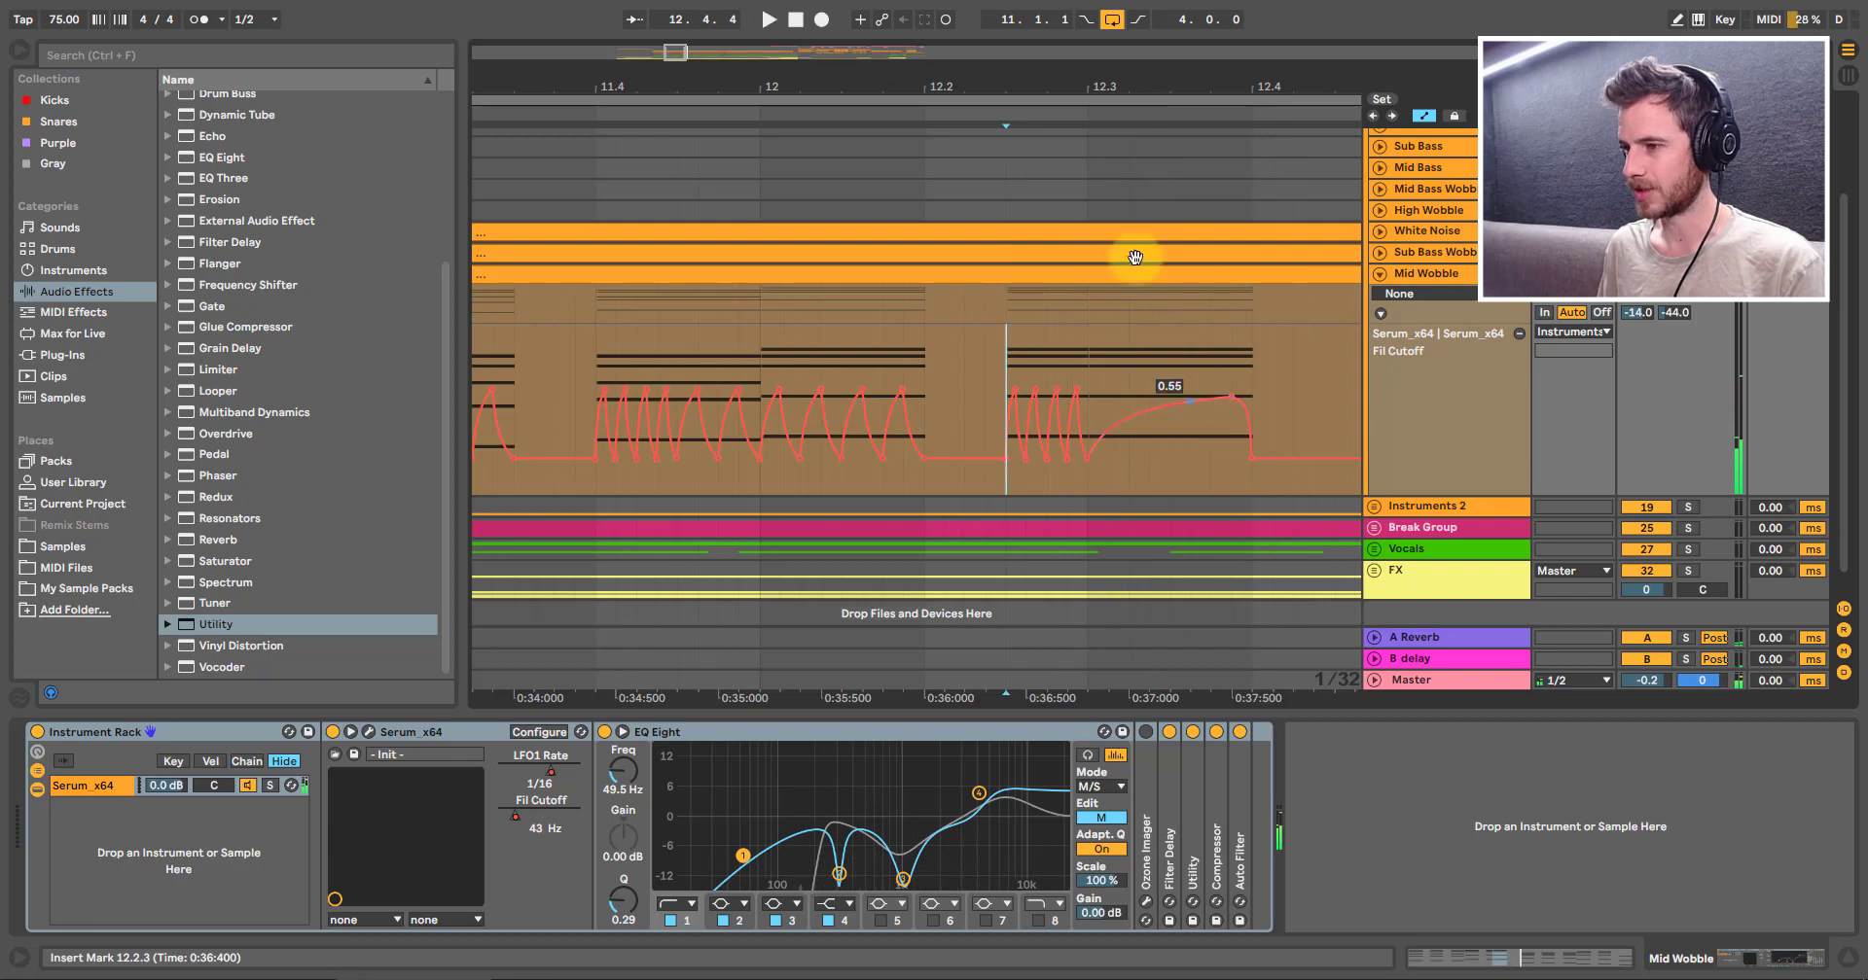
Step: Duplicate the bars 11–13 automation into bars 13–14
{"action": "left_click_drag", "start_coordinate": [1063, 71], "coordinate": [1071, 75]}
{"action": "left_click_drag", "start_coordinate": [1139, 495], "coordinate": [562, 470]}
{"action": "key", "text": "ctrl+d"}
Step: Extend the time selection to span bars 11–15 of the Mid Wobble automation
{"action": "left_click_drag", "start_coordinate": [883, 74], "coordinate": [885, 67]}
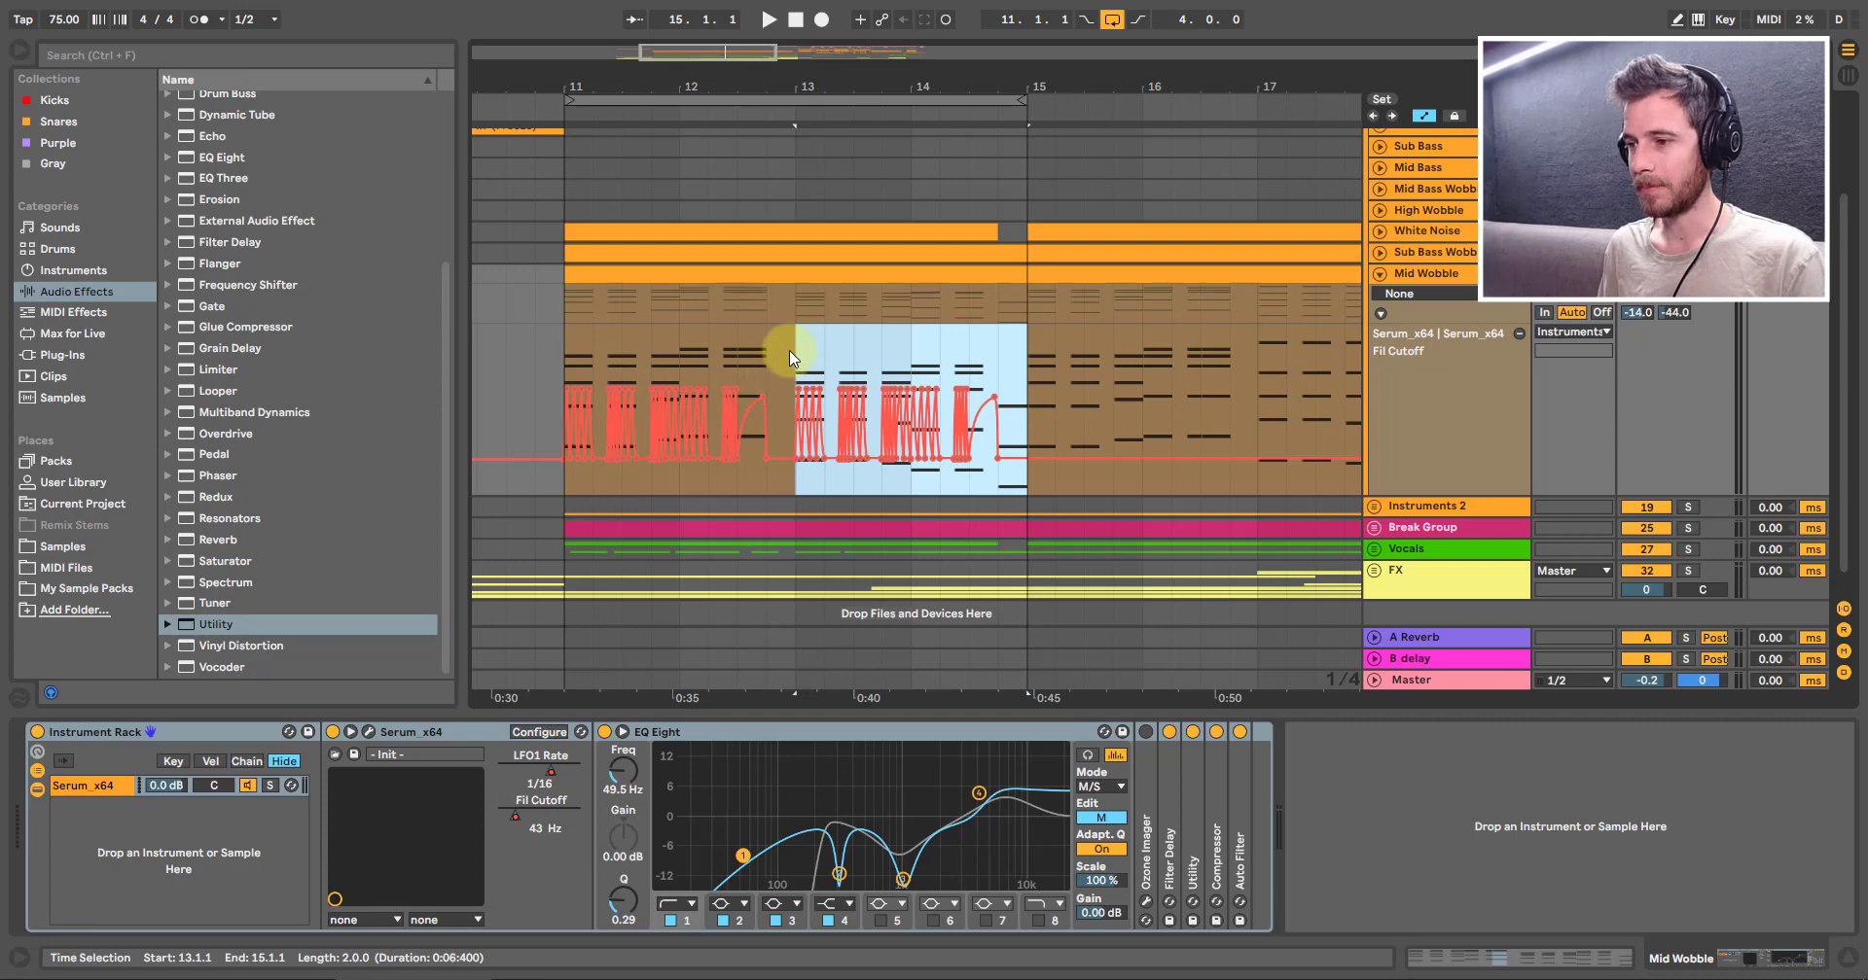
{"action": "left_click", "coordinate": [646, 97]}
{"action": "left_click_drag", "start_coordinate": [647, 88], "coordinate": [926, 300]}
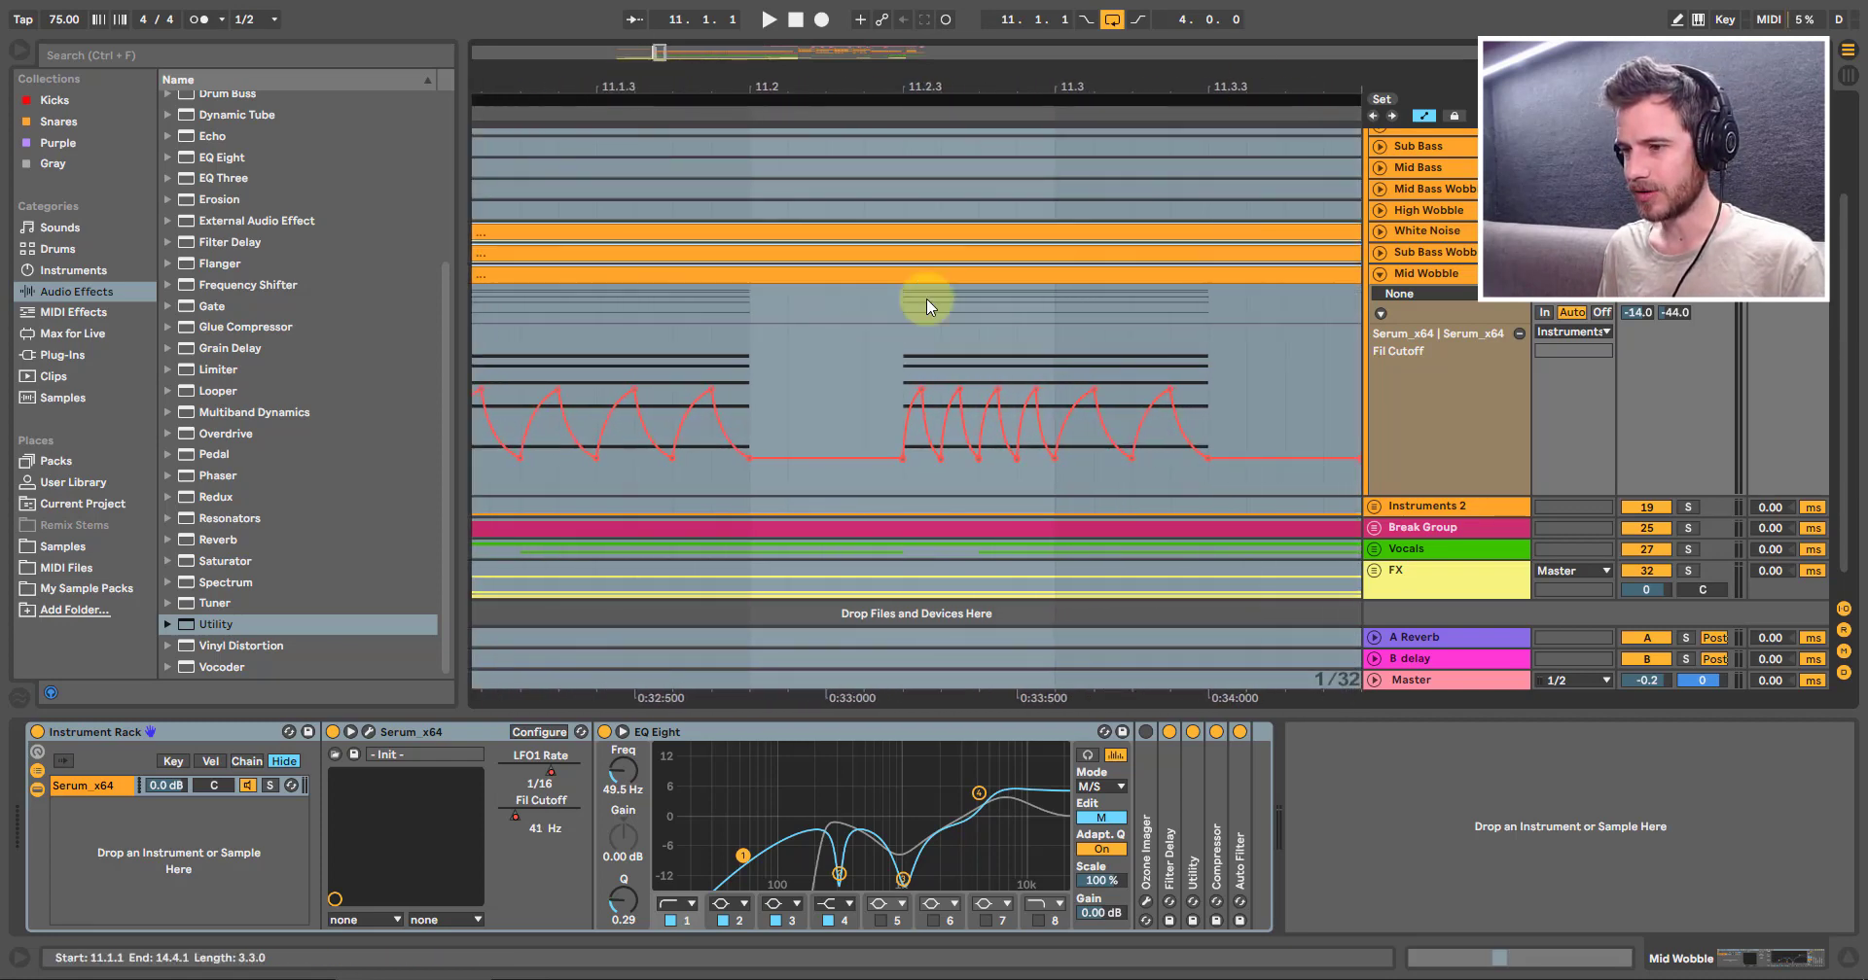
Step: Raise the first cutoff peak, lower the third to 0.56, lift the 0.21 valley, and play from 11.1.2
{"action": "scroll", "coordinate": [554, 68], "scroll_direction": "left", "scroll_amount": 5}
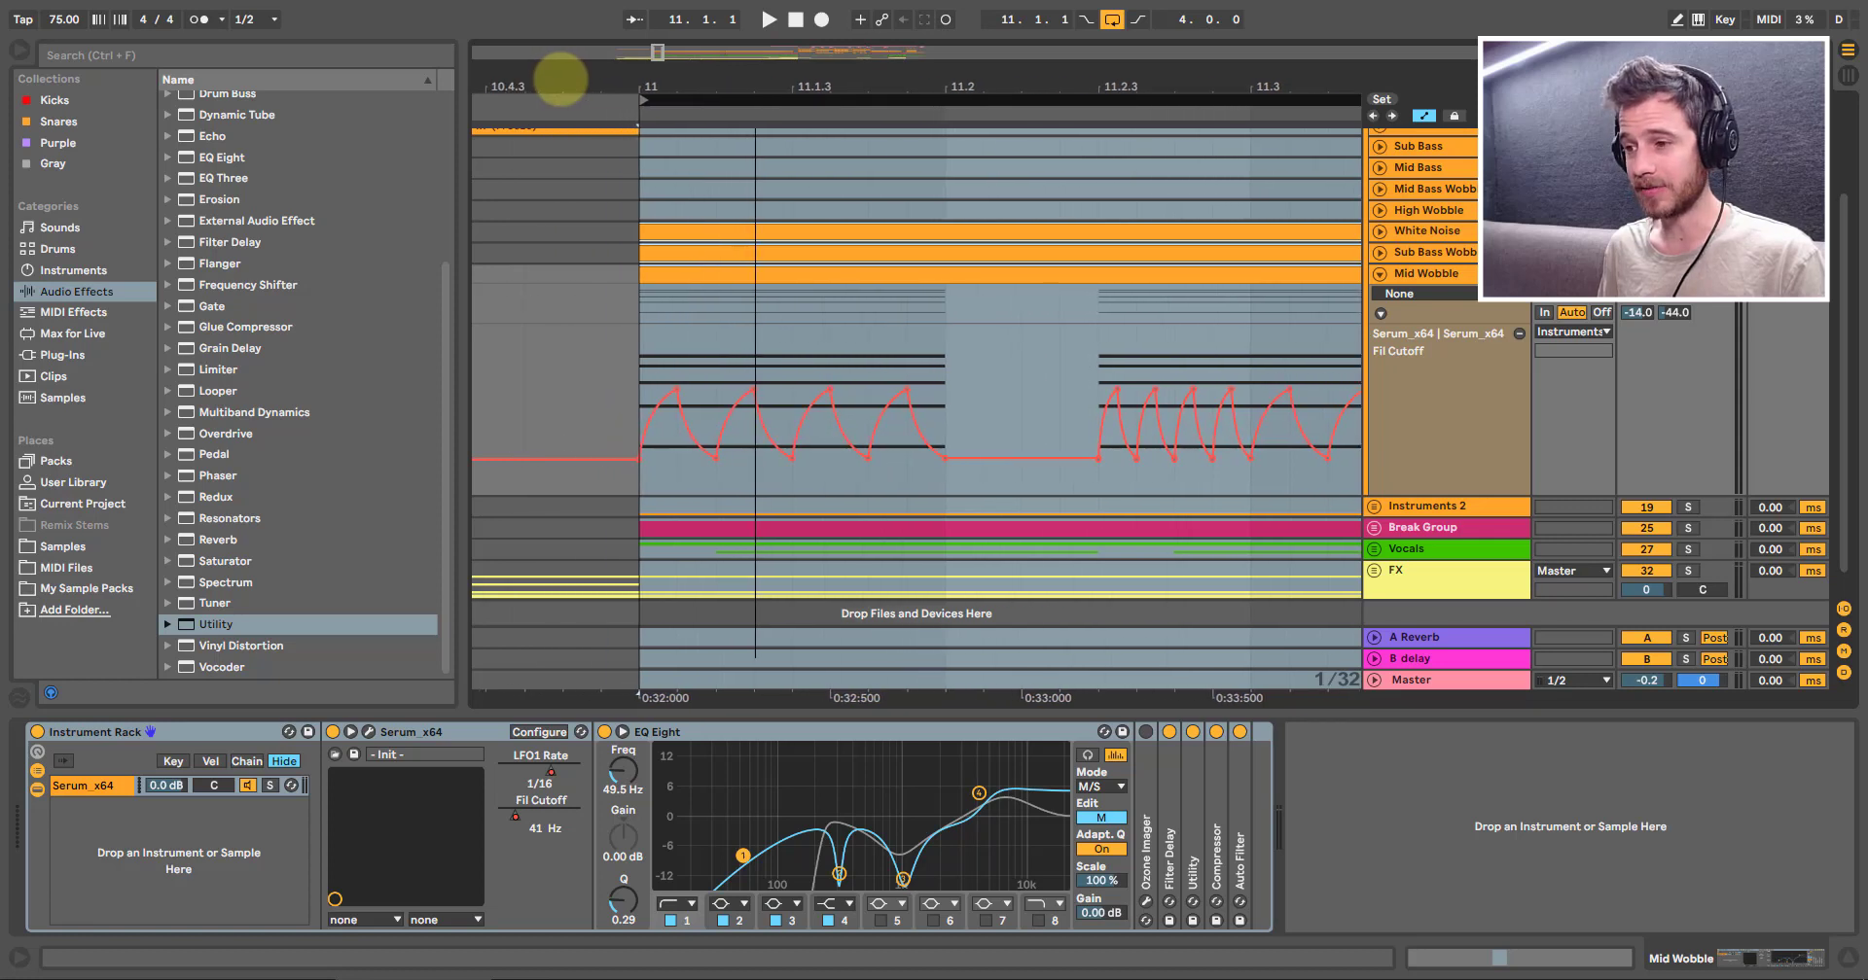
{"action": "left_click", "coordinate": [720, 358]}
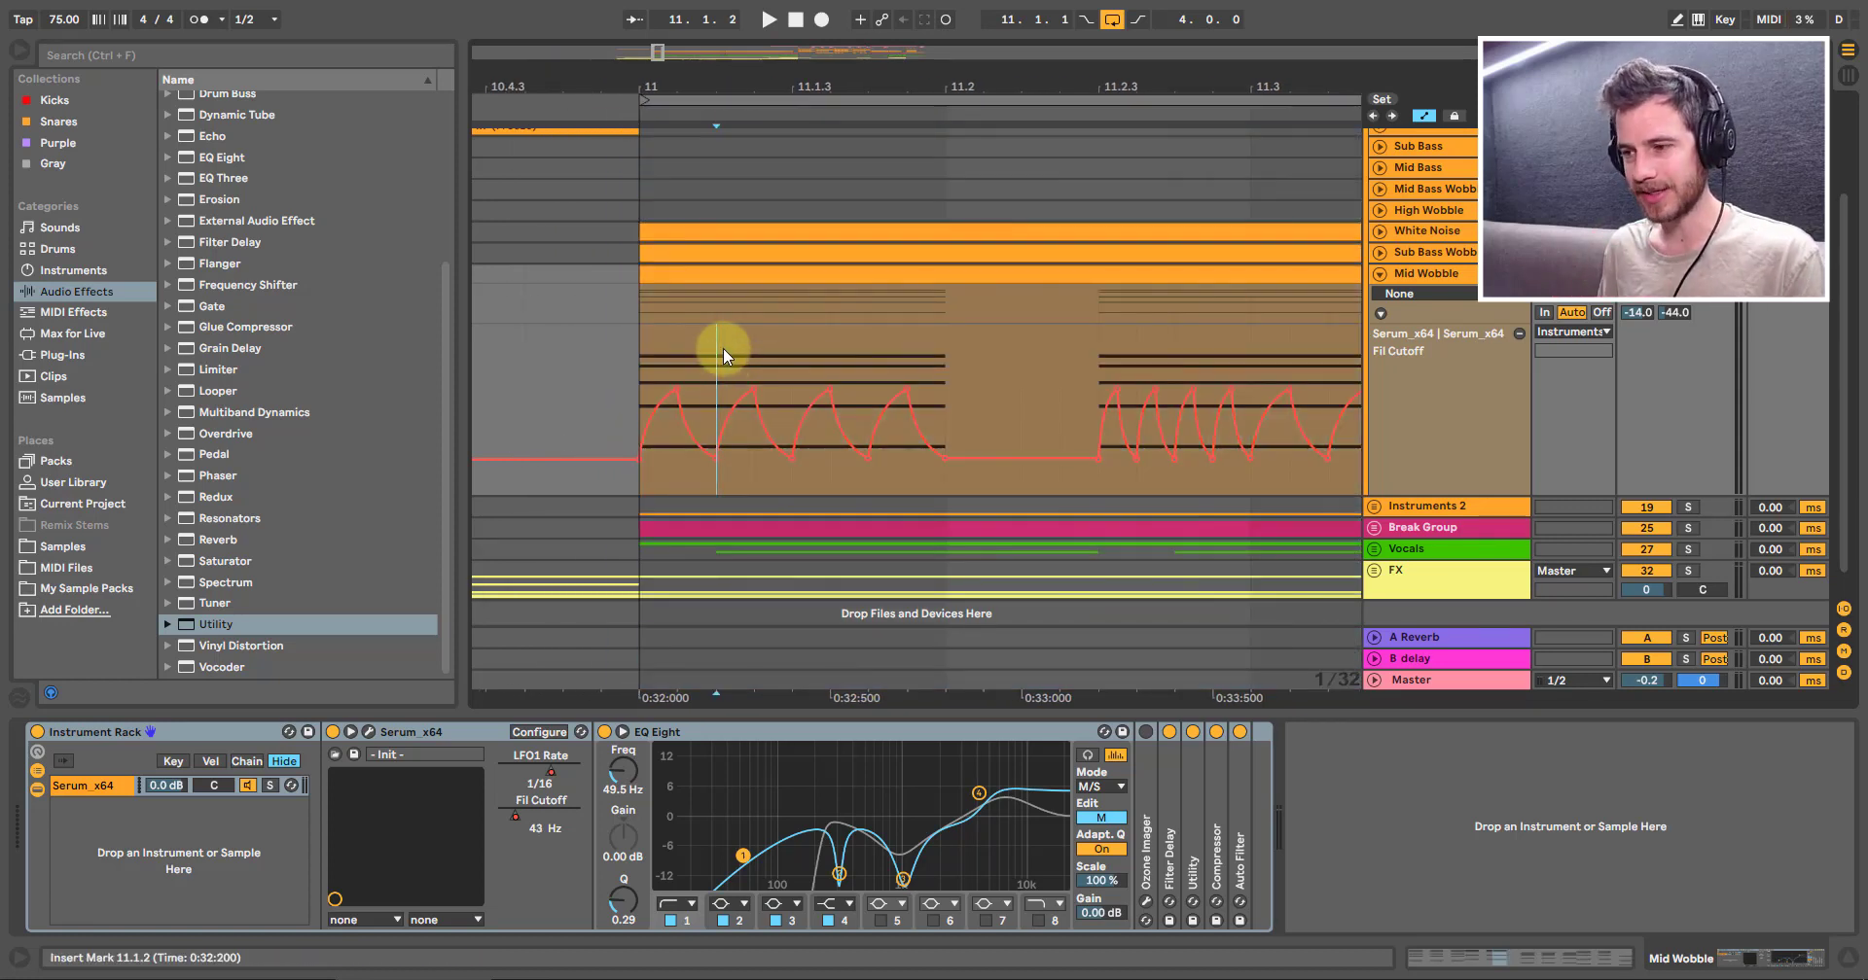
{"action": "mouse_move", "coordinate": [674, 391]}
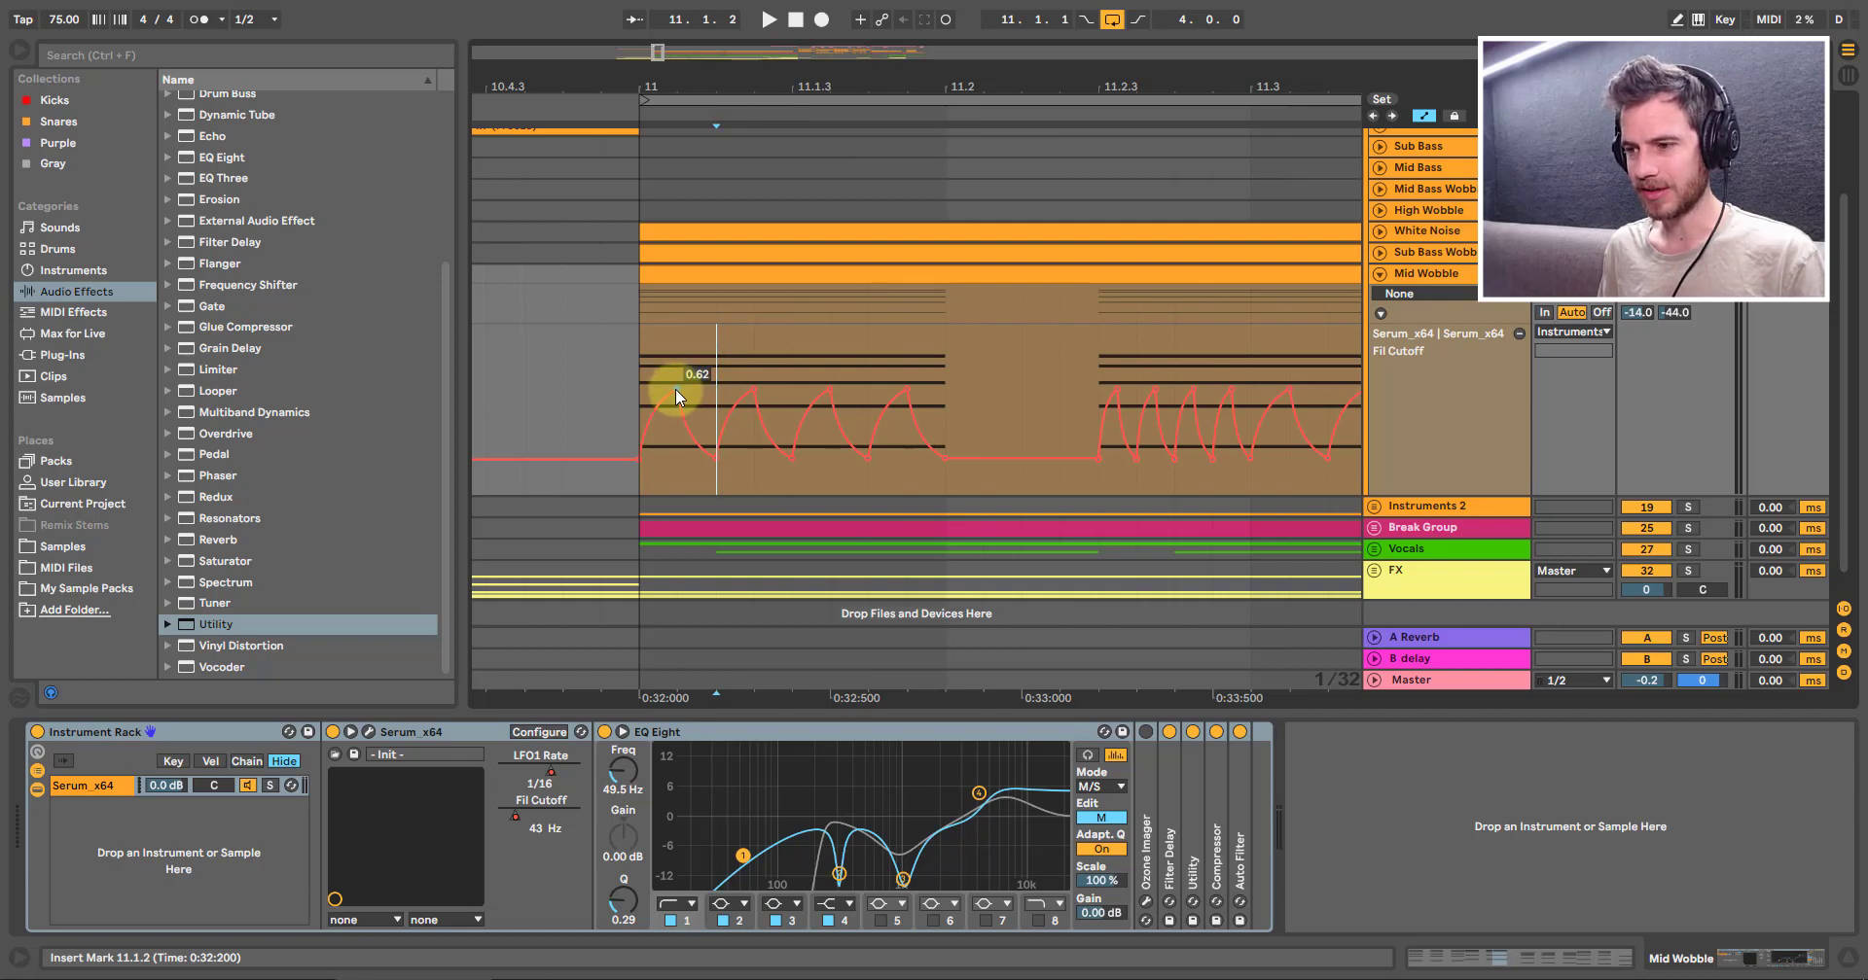
{"action": "left_click_drag", "start_coordinate": [675, 405], "coordinate": [676, 383]}
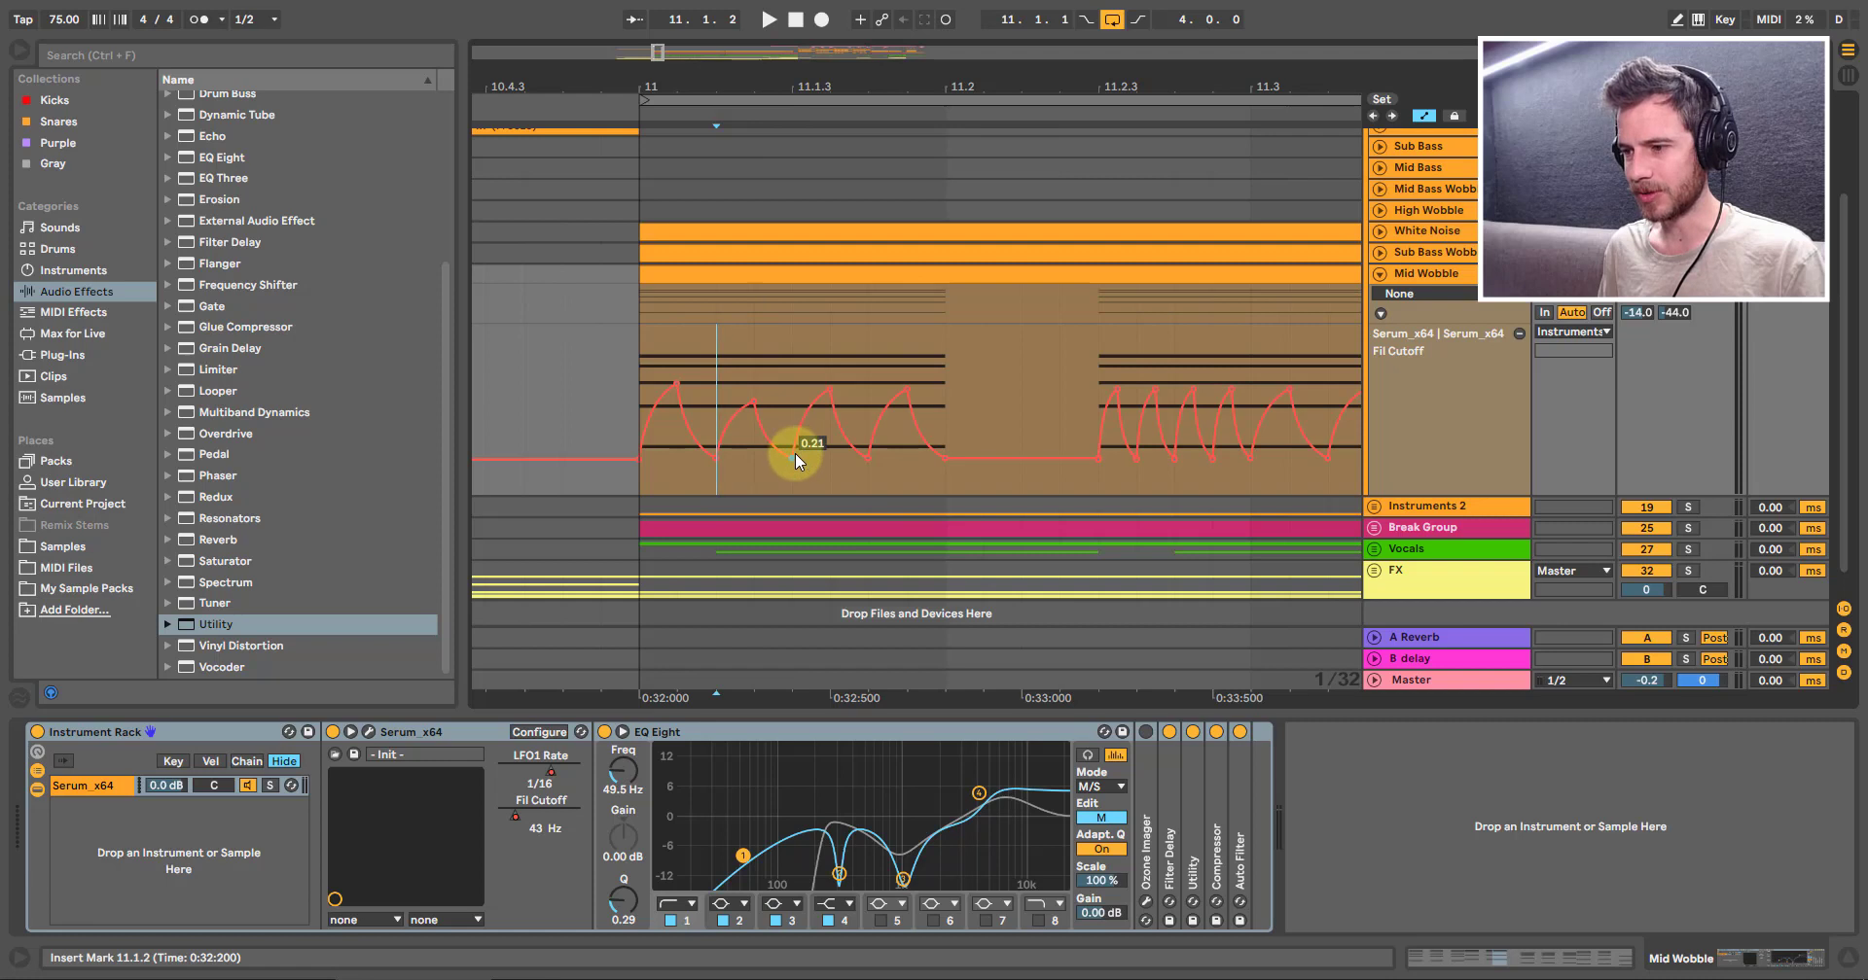
{"action": "left_click_drag", "start_coordinate": [831, 391], "coordinate": [832, 398]}
{"action": "left_click_drag", "start_coordinate": [868, 454], "coordinate": [875, 428]}
{"action": "key", "text": "space"}
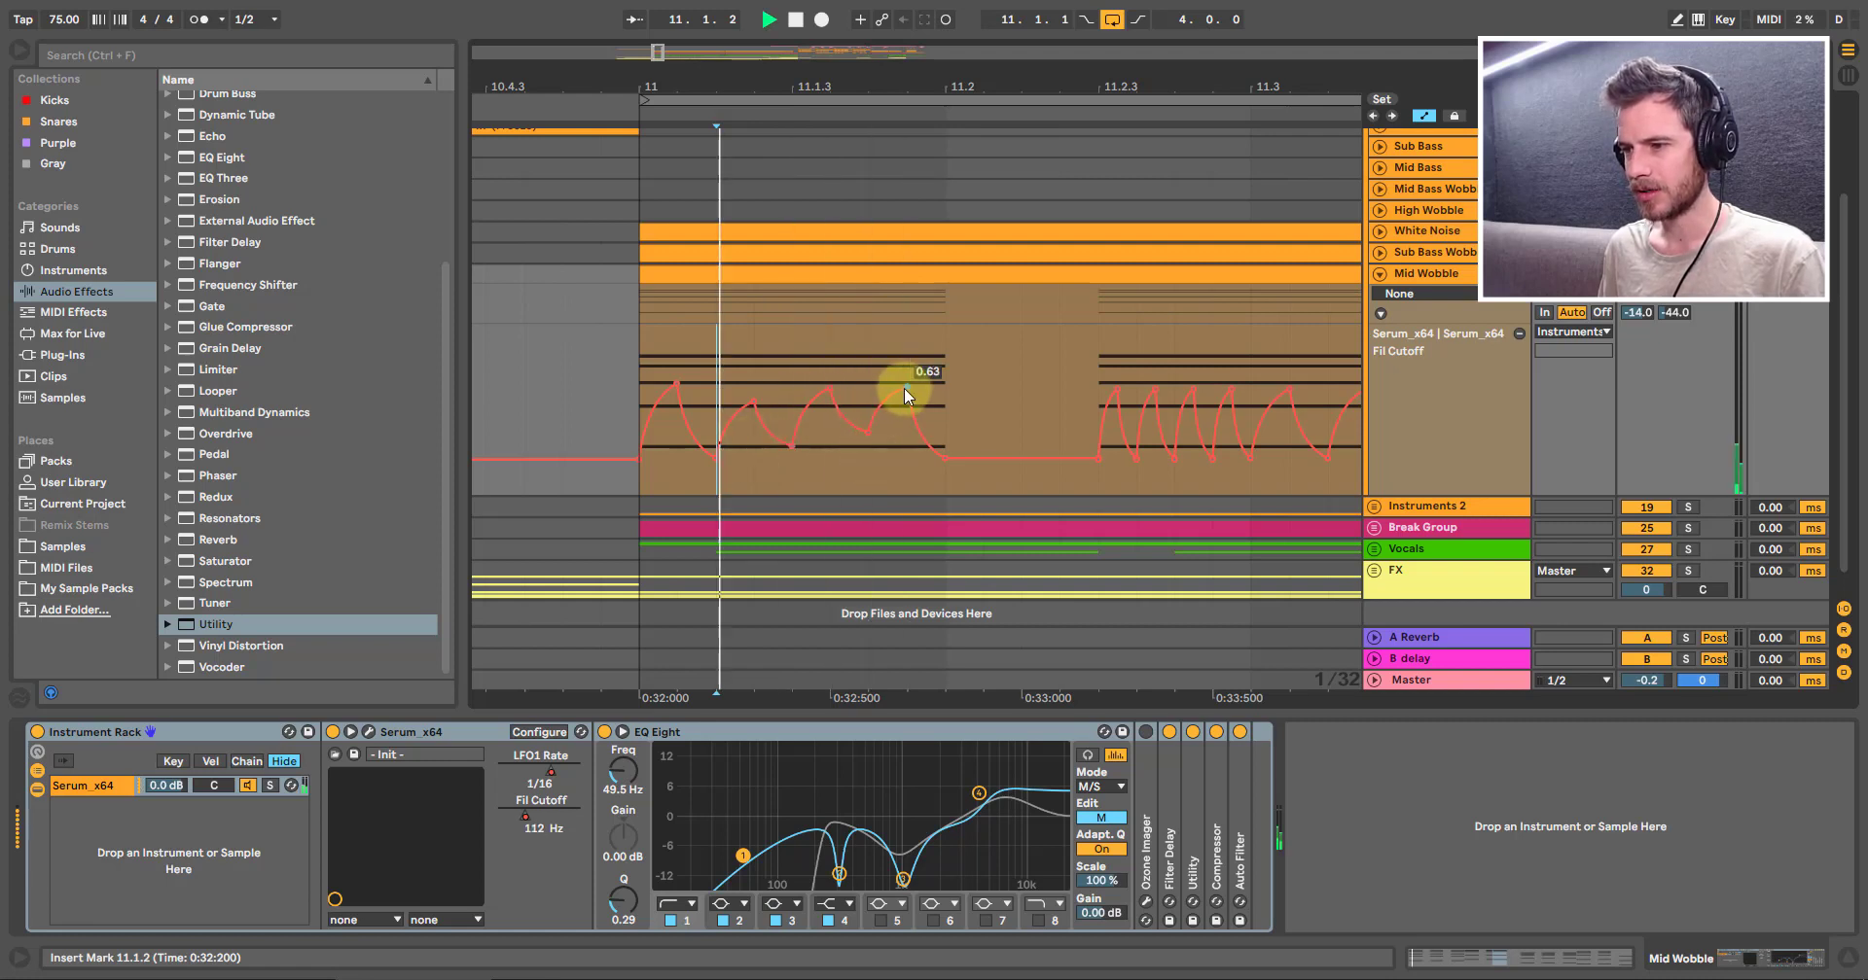
Step: Select the bar 11–15 clip, then the envelope segment falling to the floor and its floor breakpoint
{"action": "left_click", "coordinate": [671, 290]}
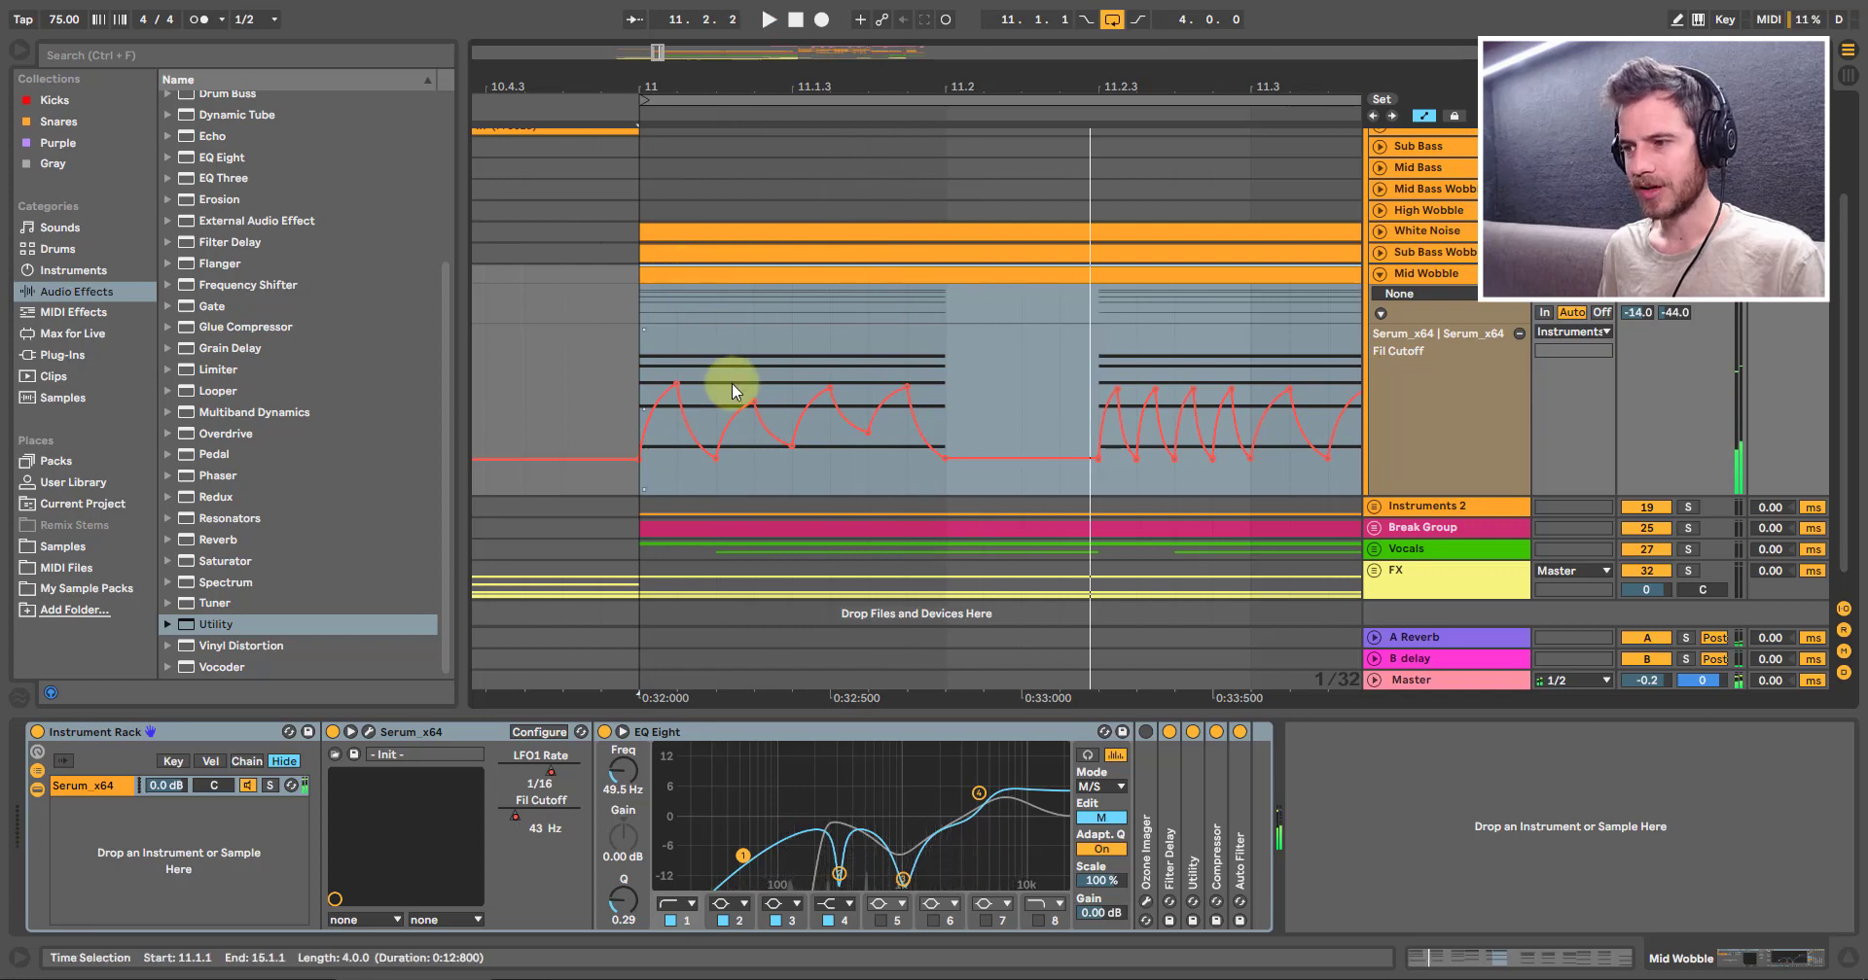
{"action": "left_click", "coordinate": [914, 416]}
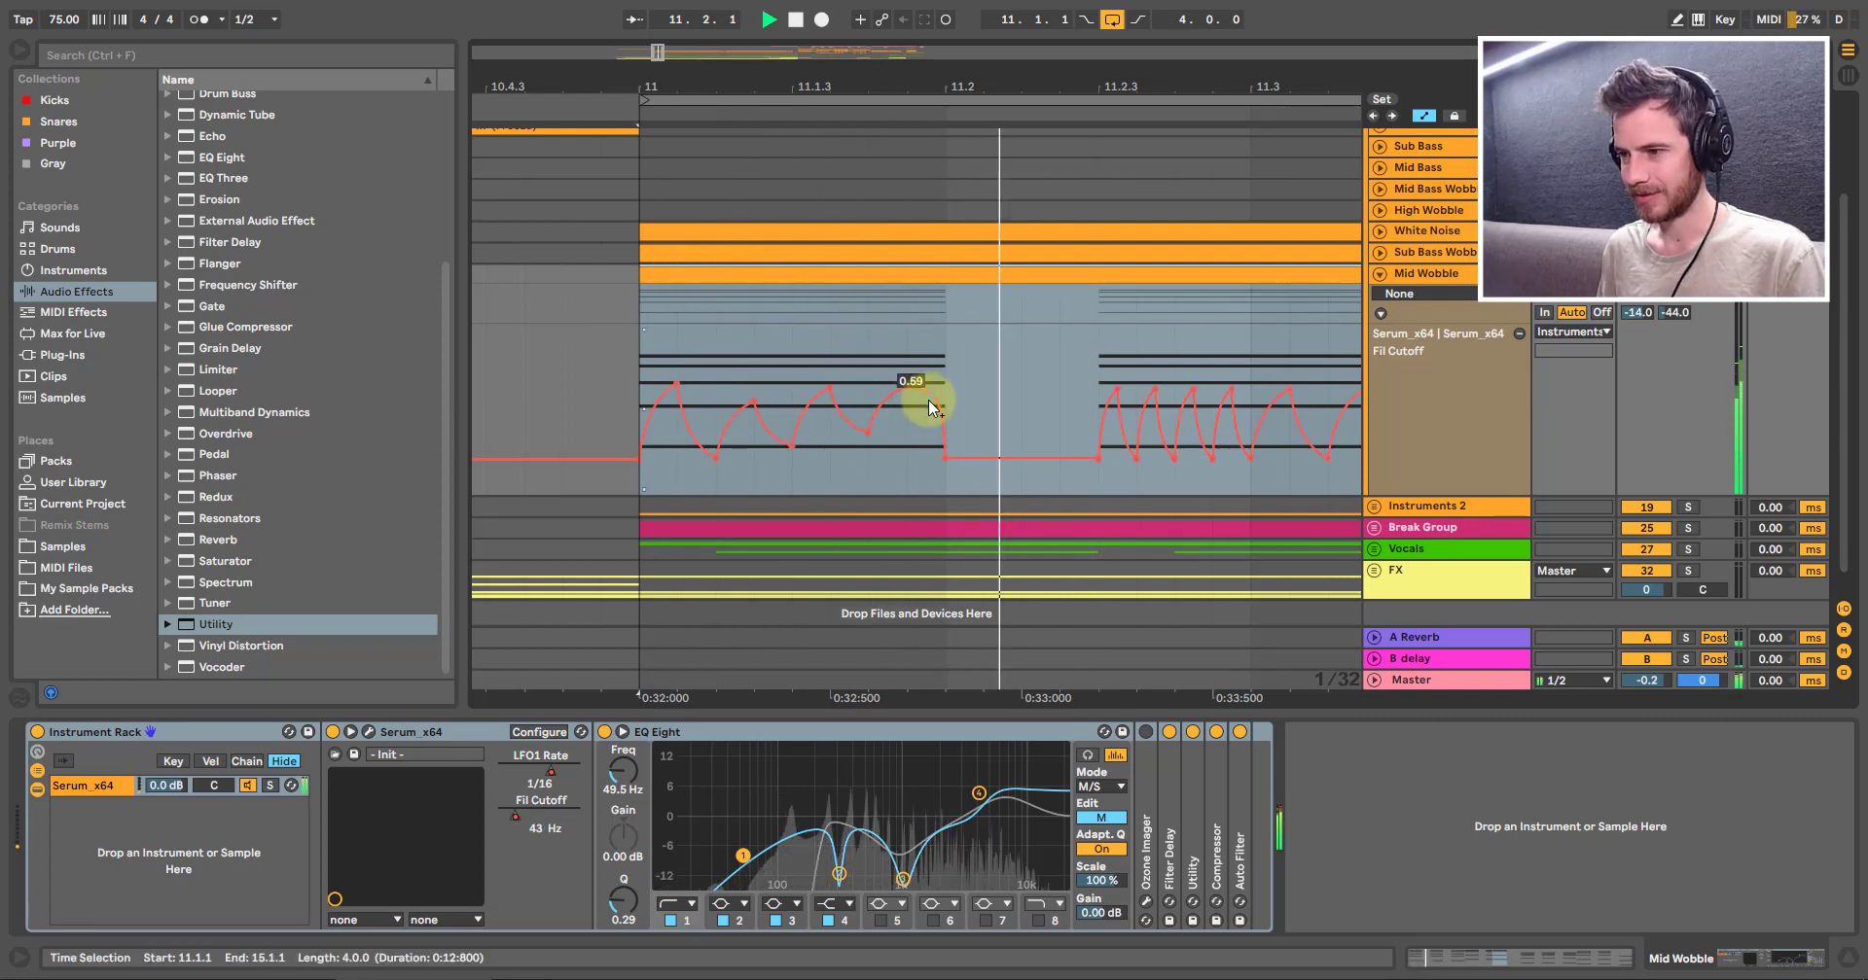
{"action": "left_click", "coordinate": [942, 458]}
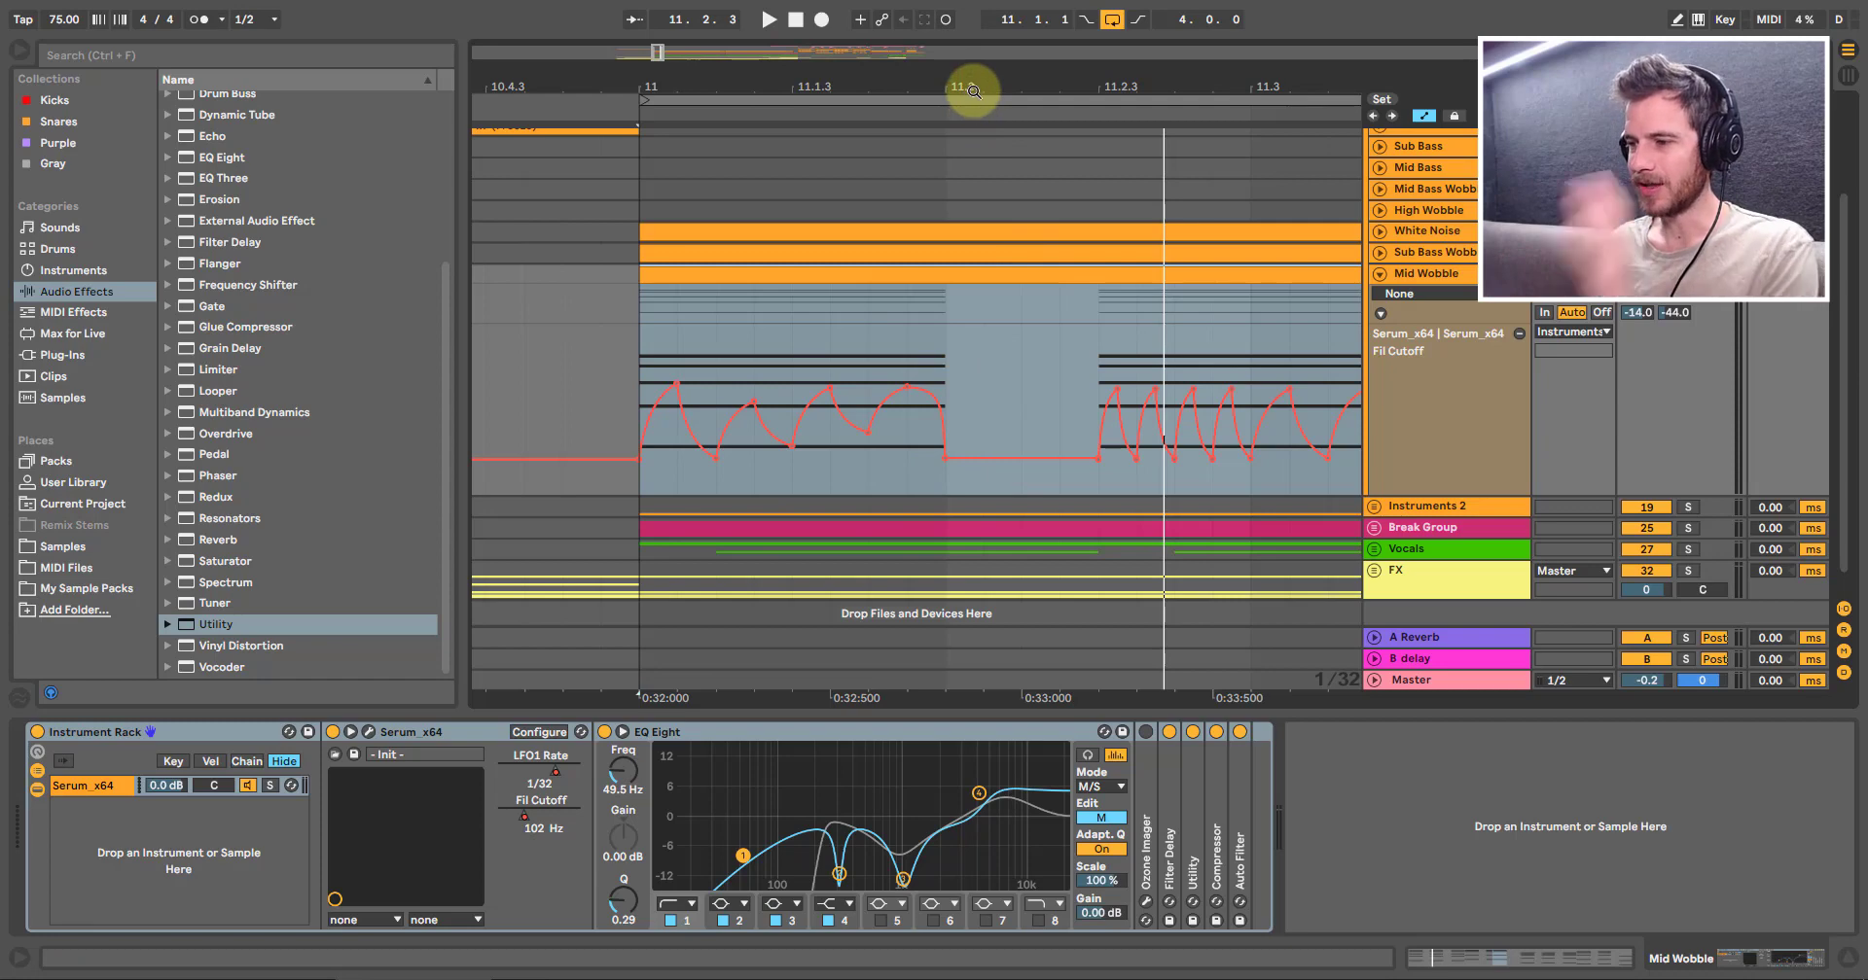
Step: Zoom the view to bars 11–15 starting at 10.4 and hide the automation envelopes
{"action": "left_click_drag", "start_coordinate": [992, 80], "coordinate": [991, 73]}
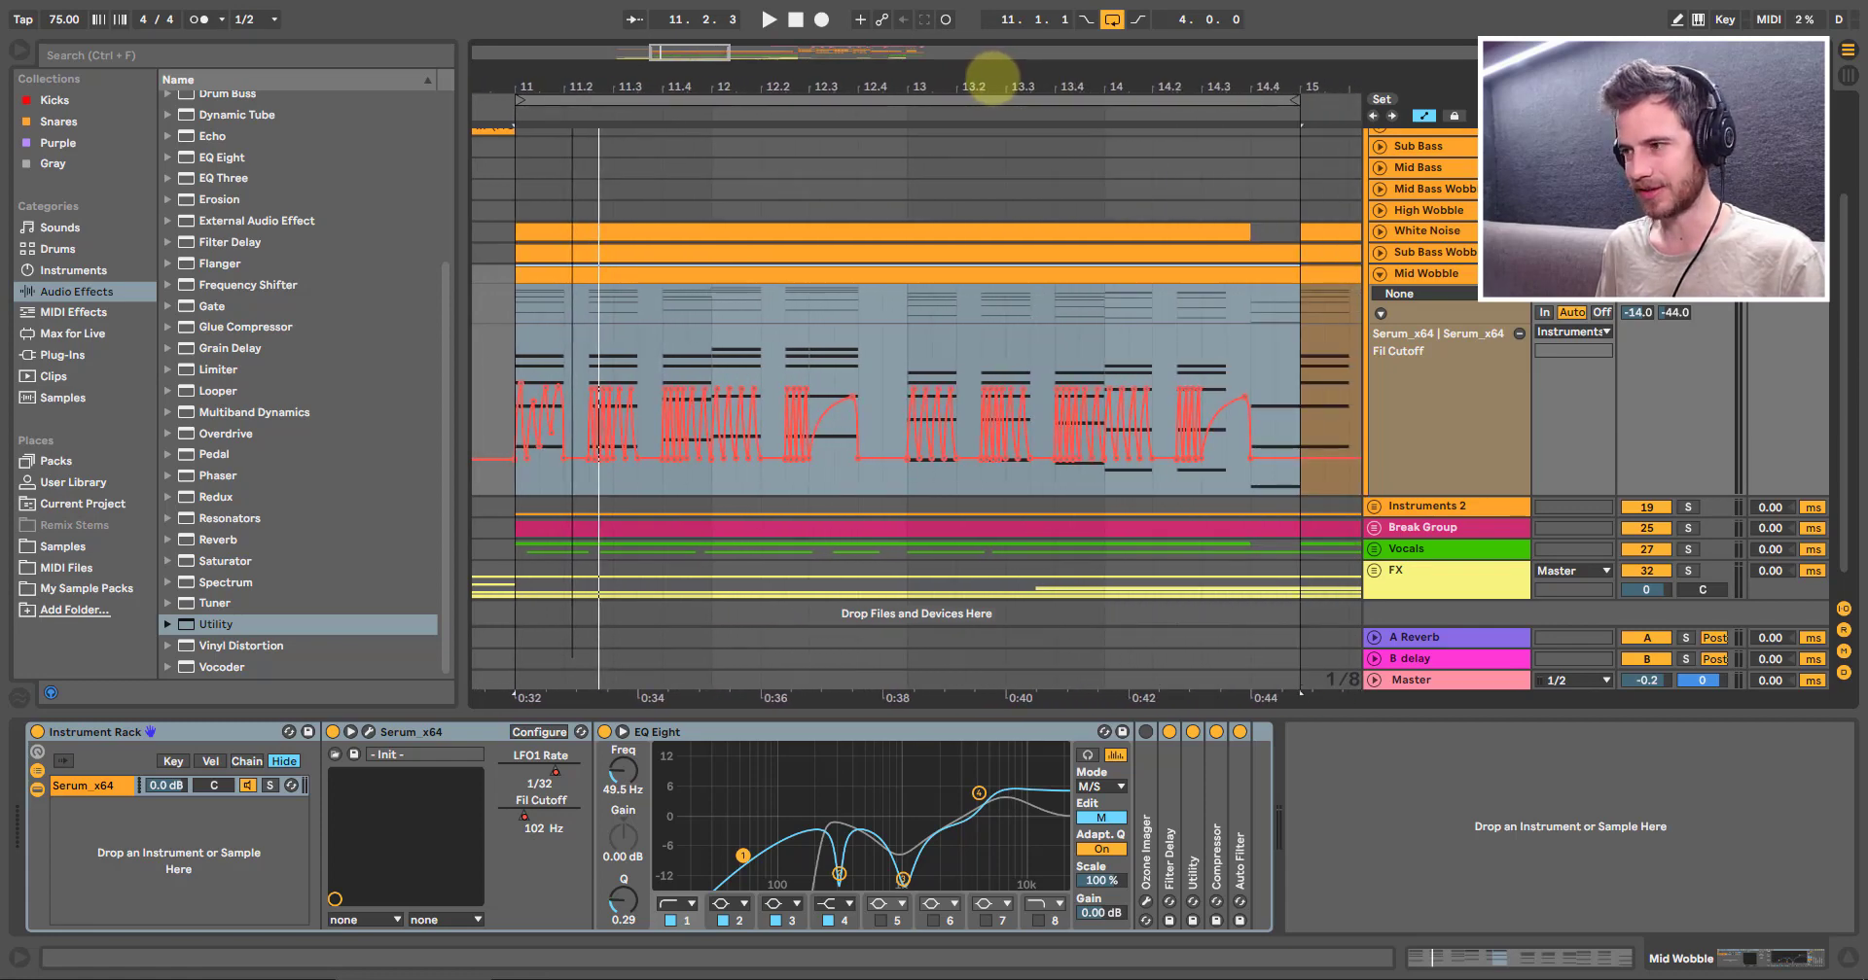
{"action": "left_click_drag", "start_coordinate": [800, 89], "coordinate": [874, 80]}
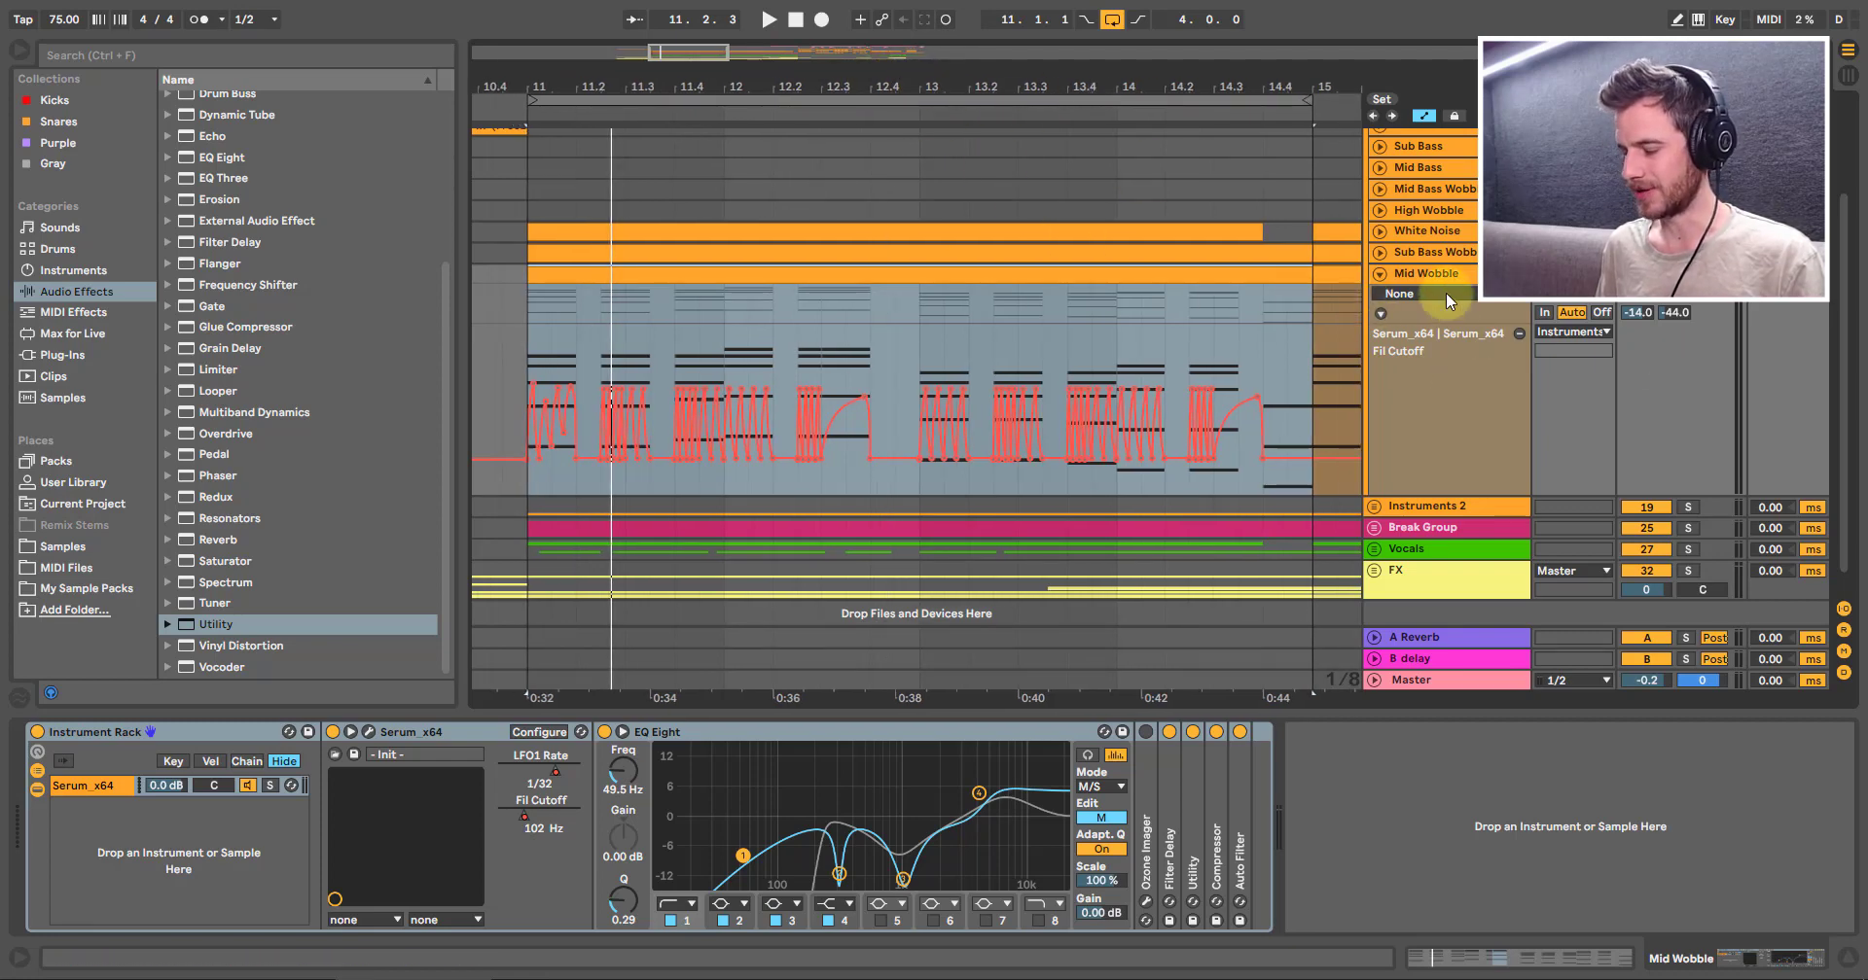
{"action": "key", "text": "a"}
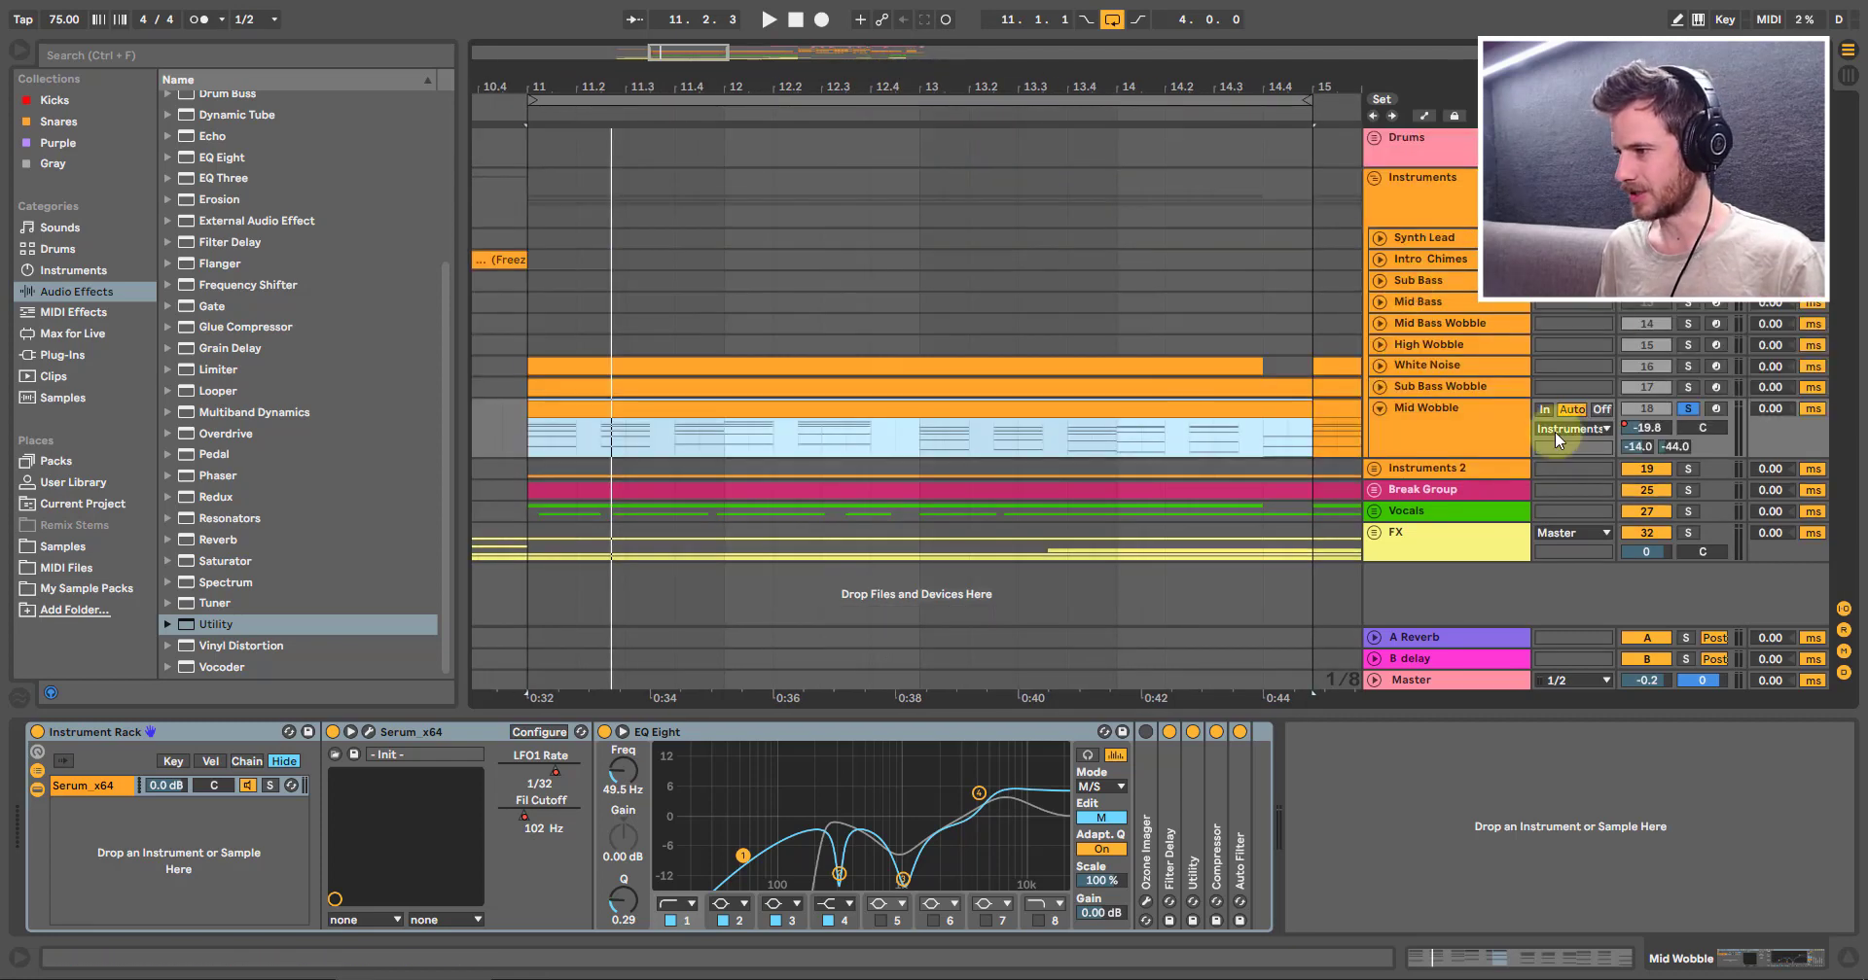
Step: Show automation again, nudge Mid Wobble's volume twice and re-enable its automation, then drag Utility over
{"action": "left_click", "coordinate": [1644, 436]}
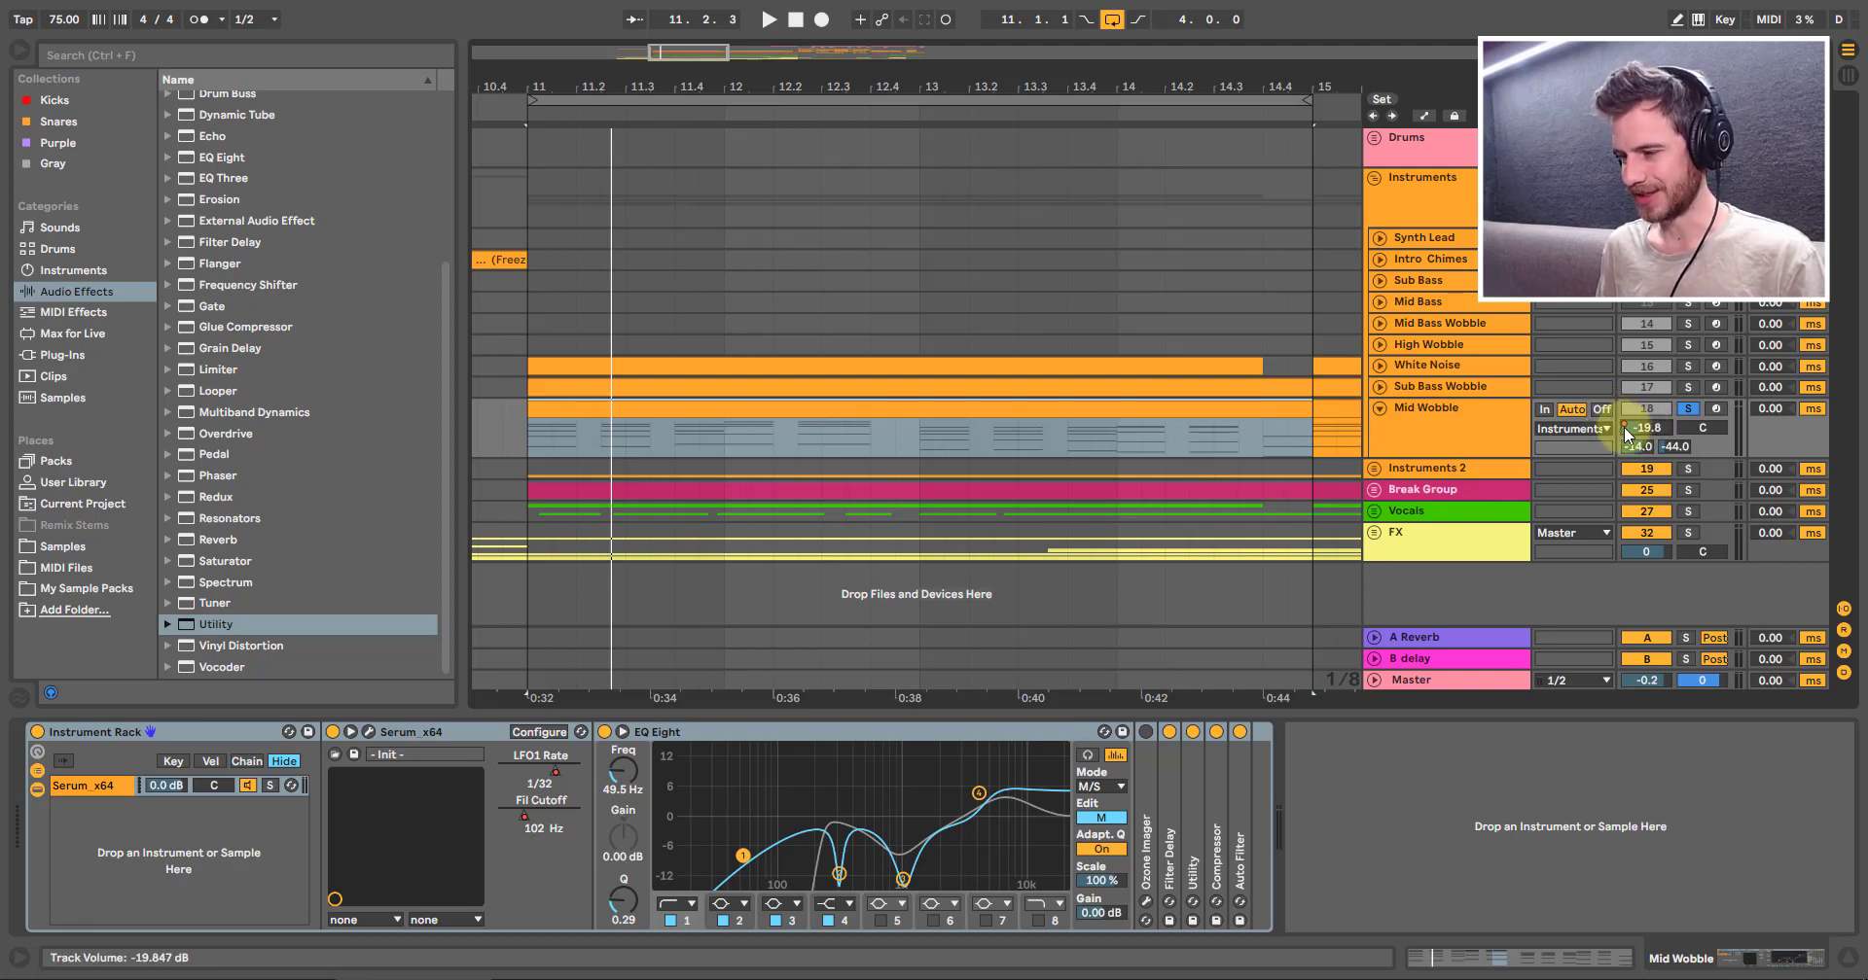
{"action": "key", "text": "a"}
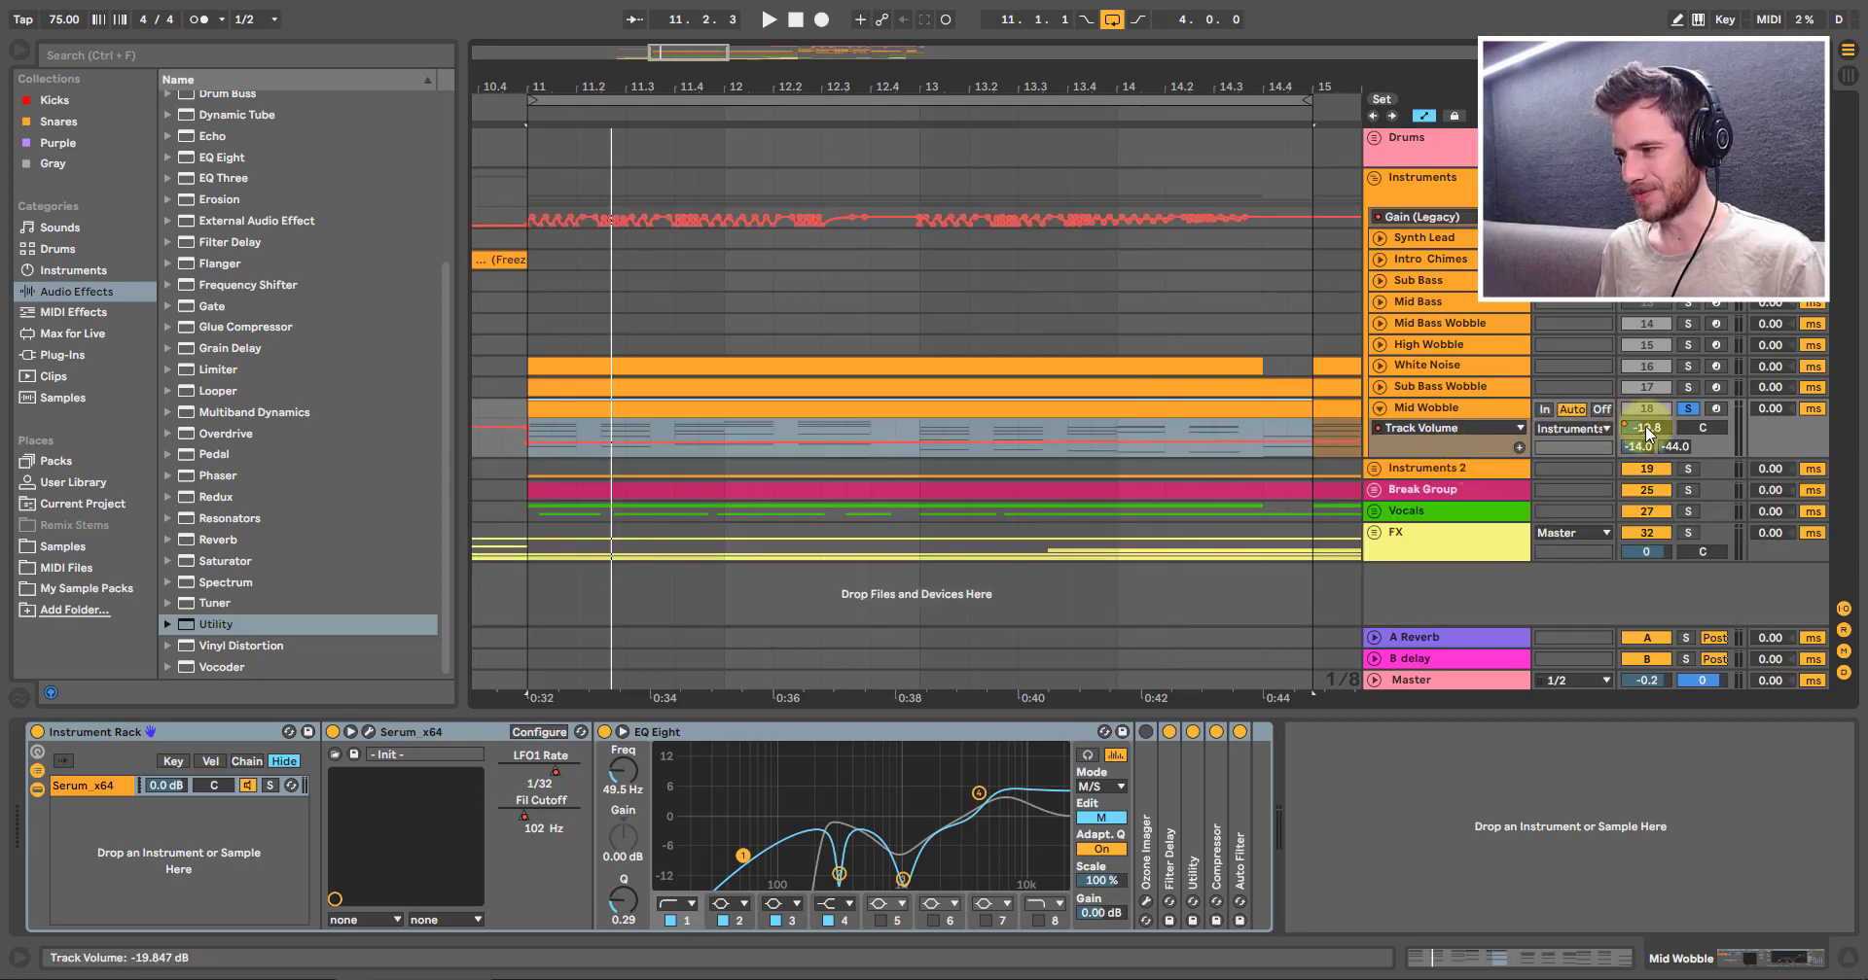
{"action": "left_click_drag", "start_coordinate": [1642, 432], "coordinate": [1642, 429]}
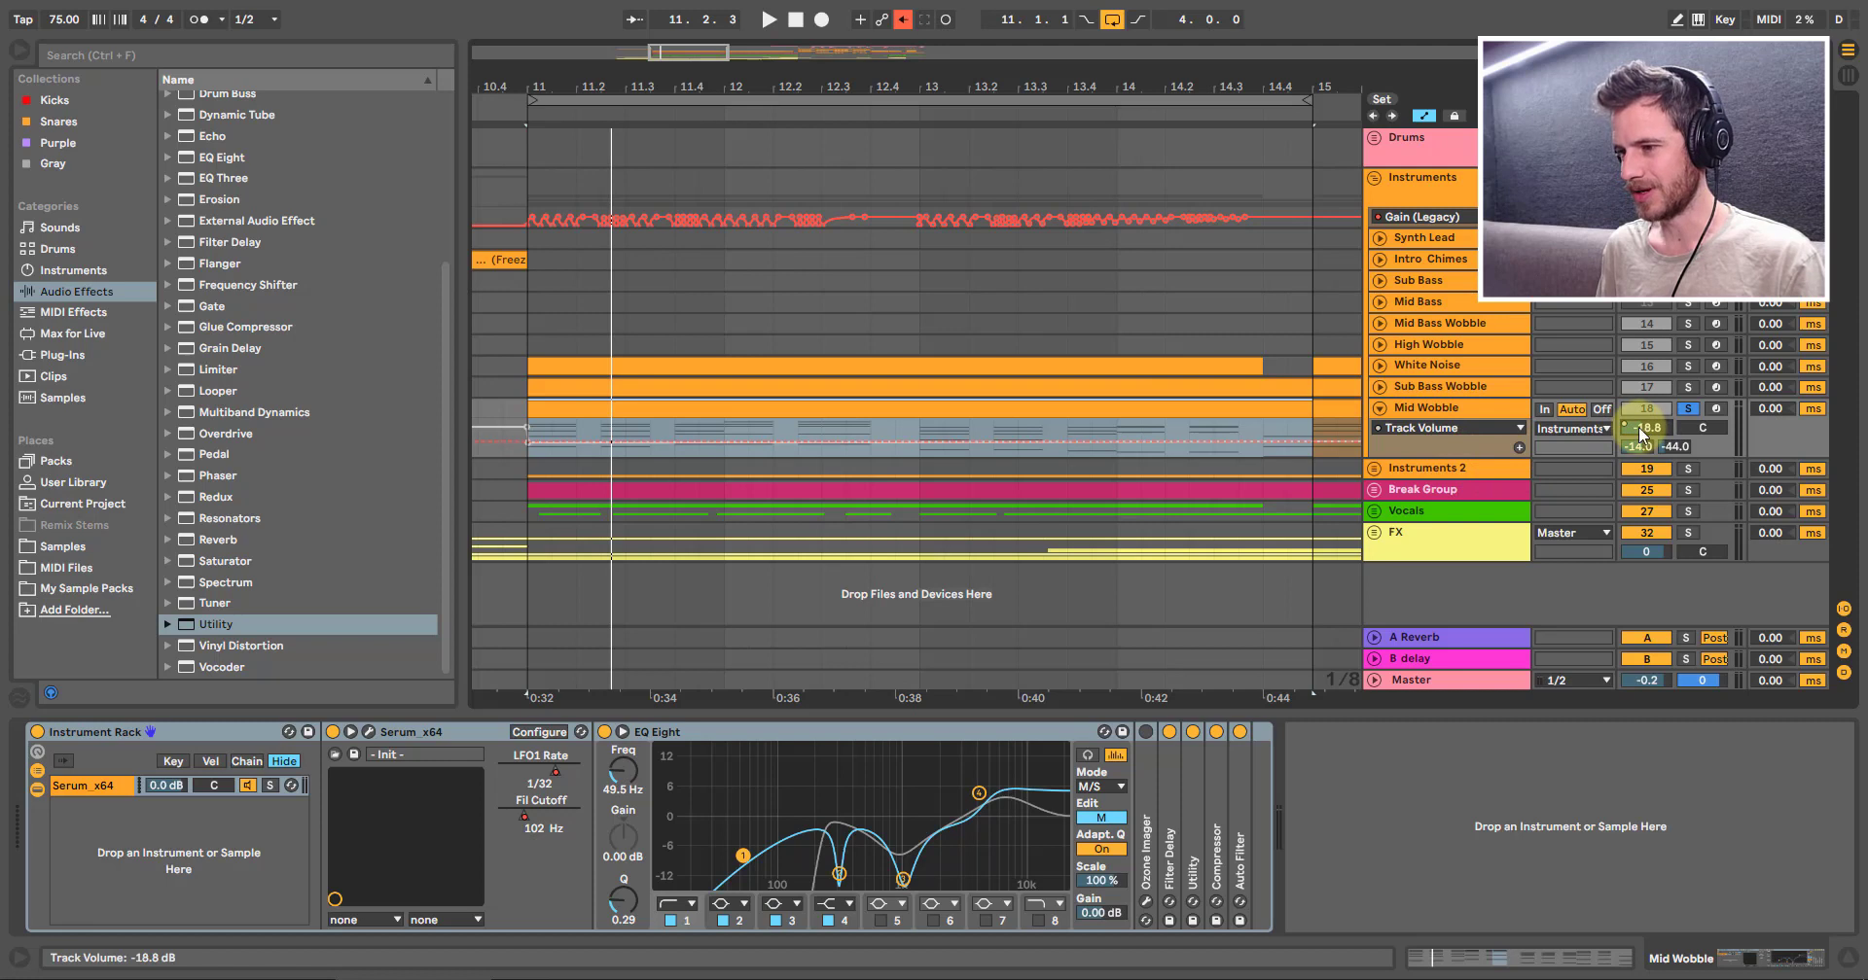
{"action": "left_click", "coordinate": [977, 440]}
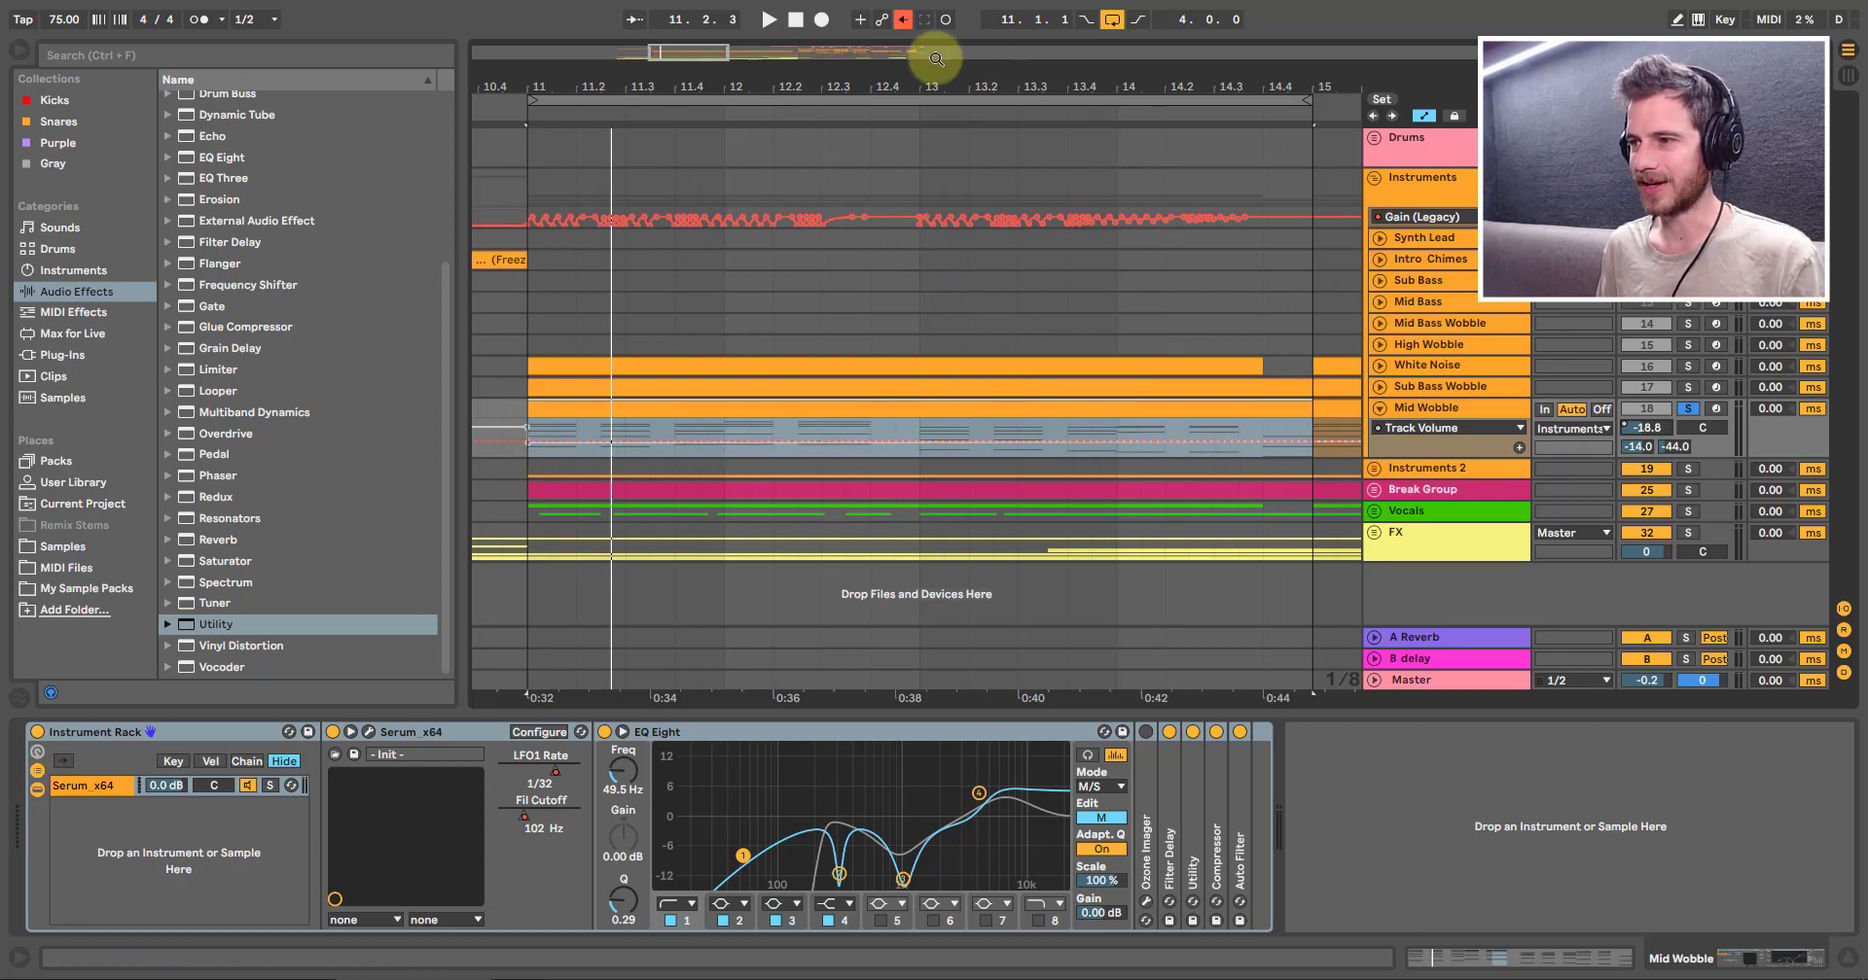
{"action": "left_click", "coordinate": [902, 19]}
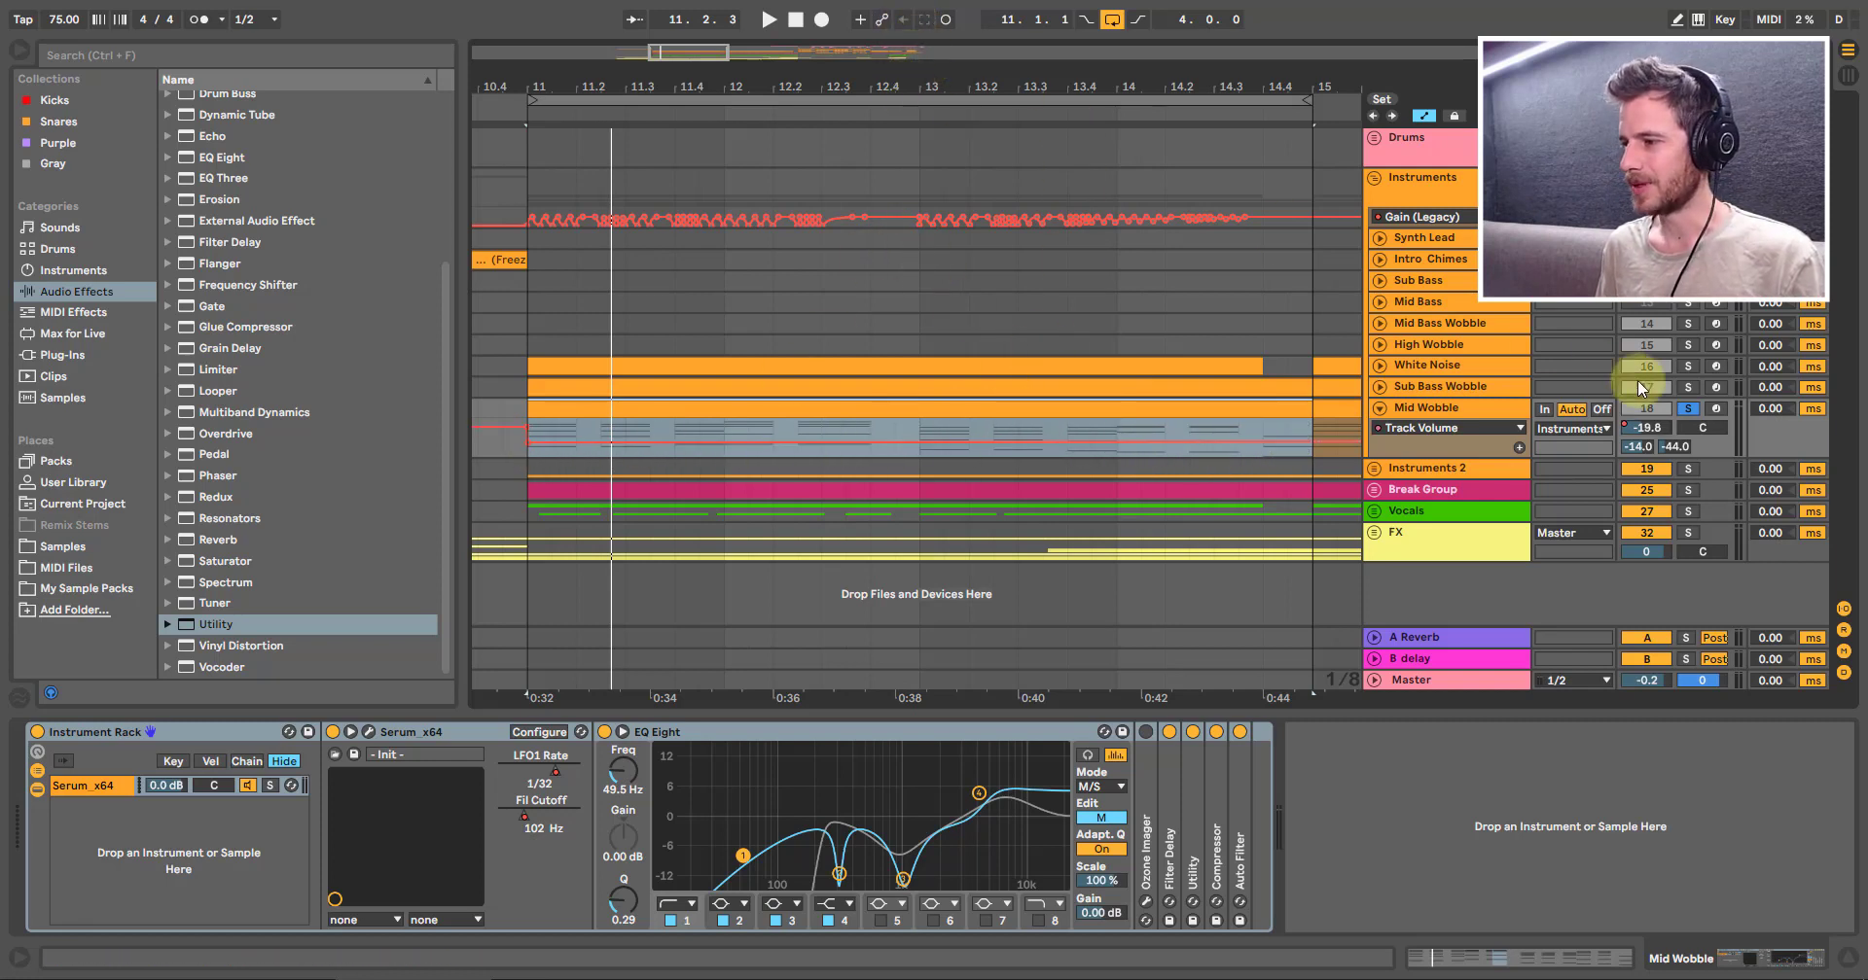
{"action": "left_click_drag", "start_coordinate": [1655, 434], "coordinate": [1655, 432]}
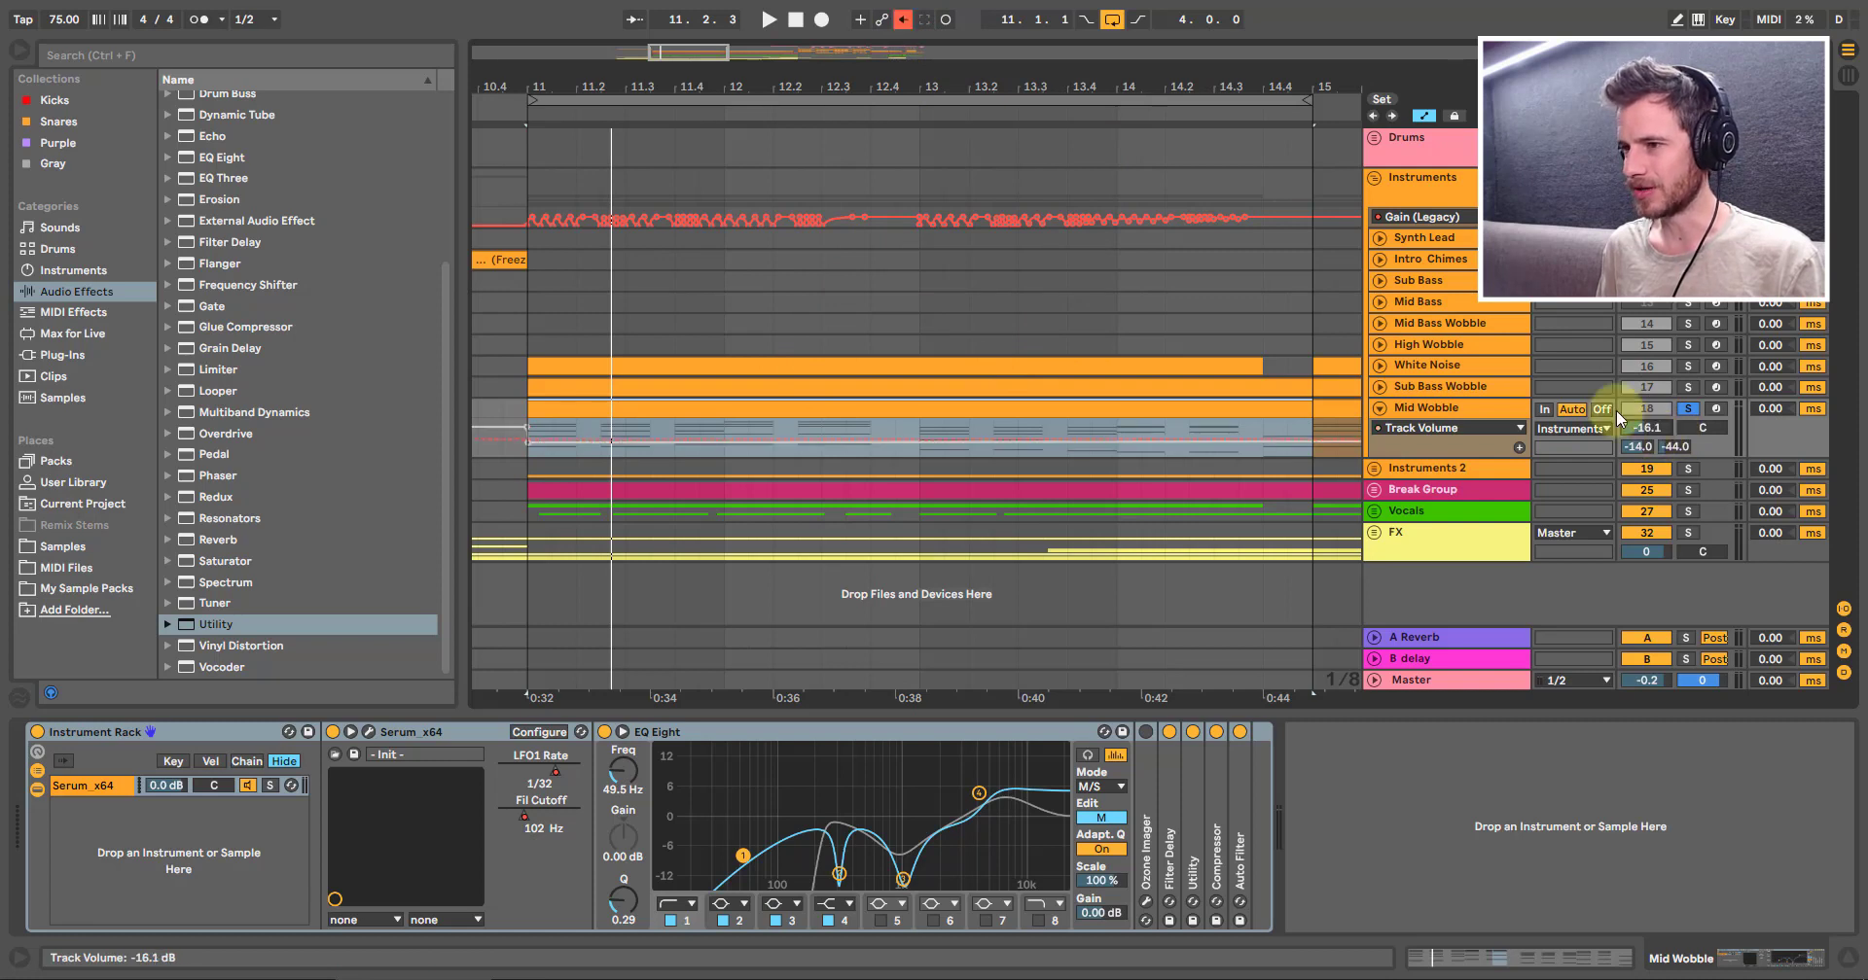
{"action": "left_click", "coordinate": [901, 20]}
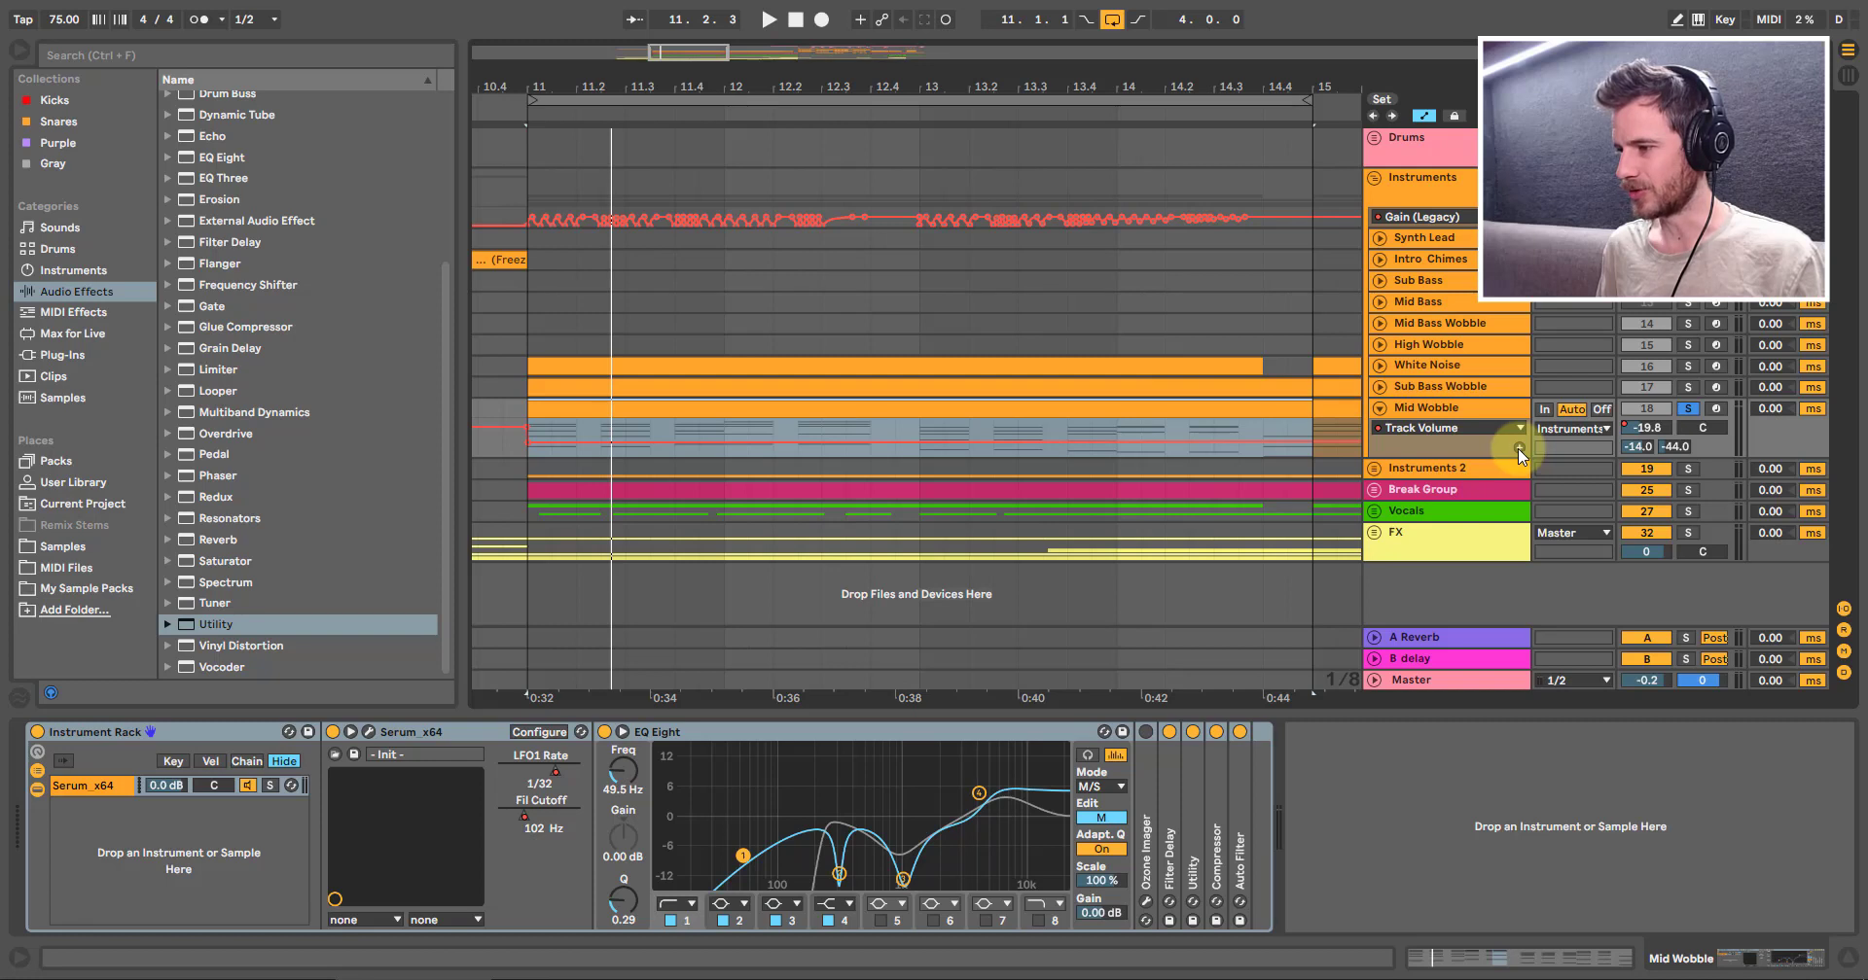
{"action": "left_click_drag", "start_coordinate": [189, 626], "coordinate": [1410, 777]}
Step: Add Utility to Mid Wobble and create automation lanes, setting the first to Track Volume
{"action": "left_click", "coordinate": [1404, 806]}
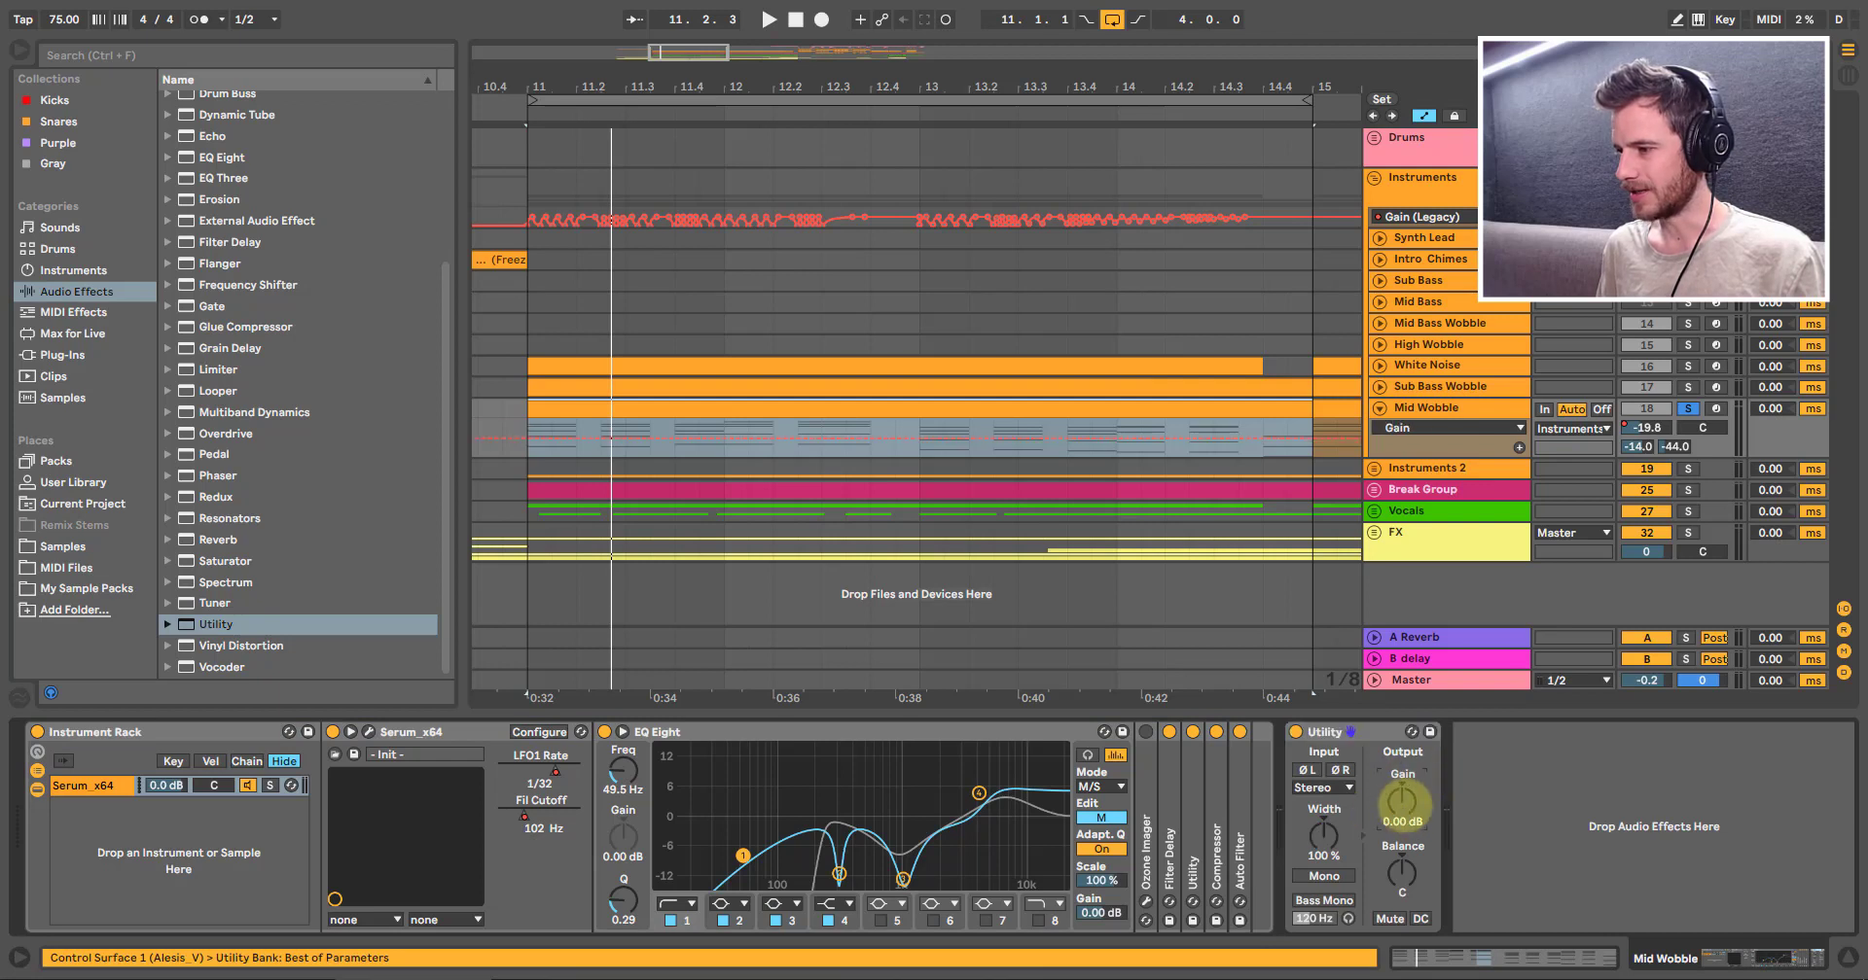
{"action": "left_click", "coordinate": [1519, 447]}
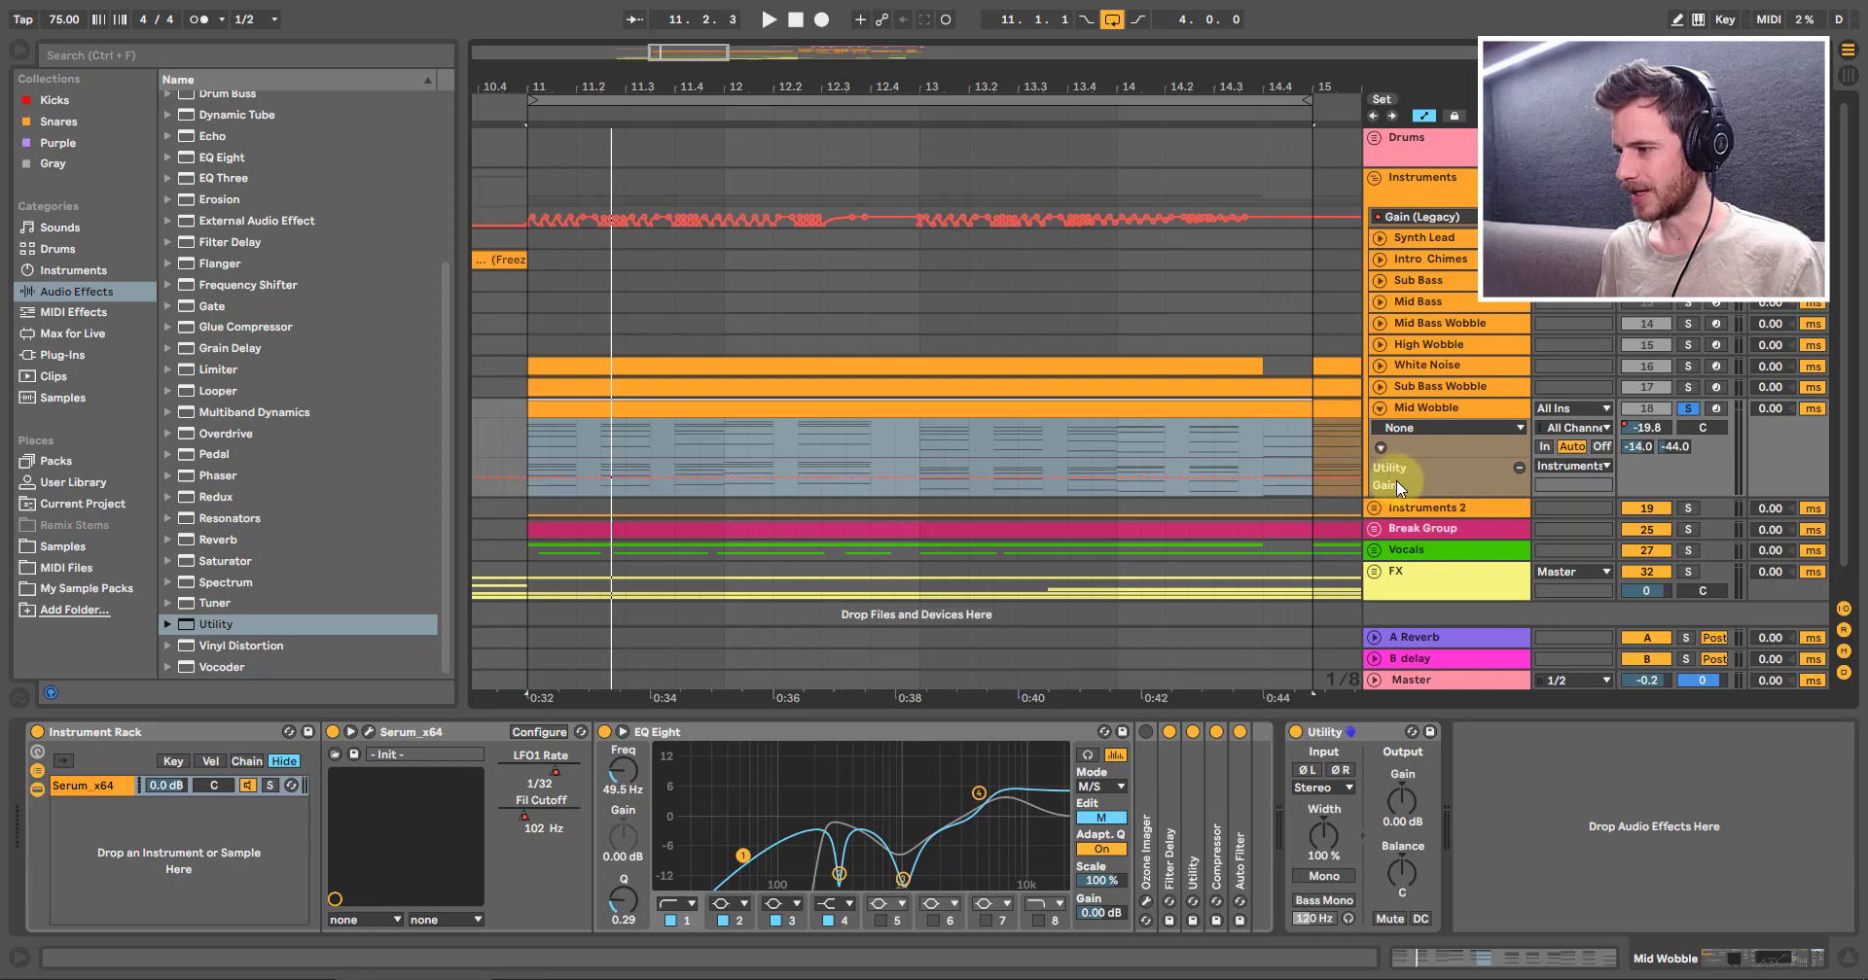
{"action": "left_click", "coordinate": [1450, 428]}
{"action": "left_click", "coordinate": [1648, 430]}
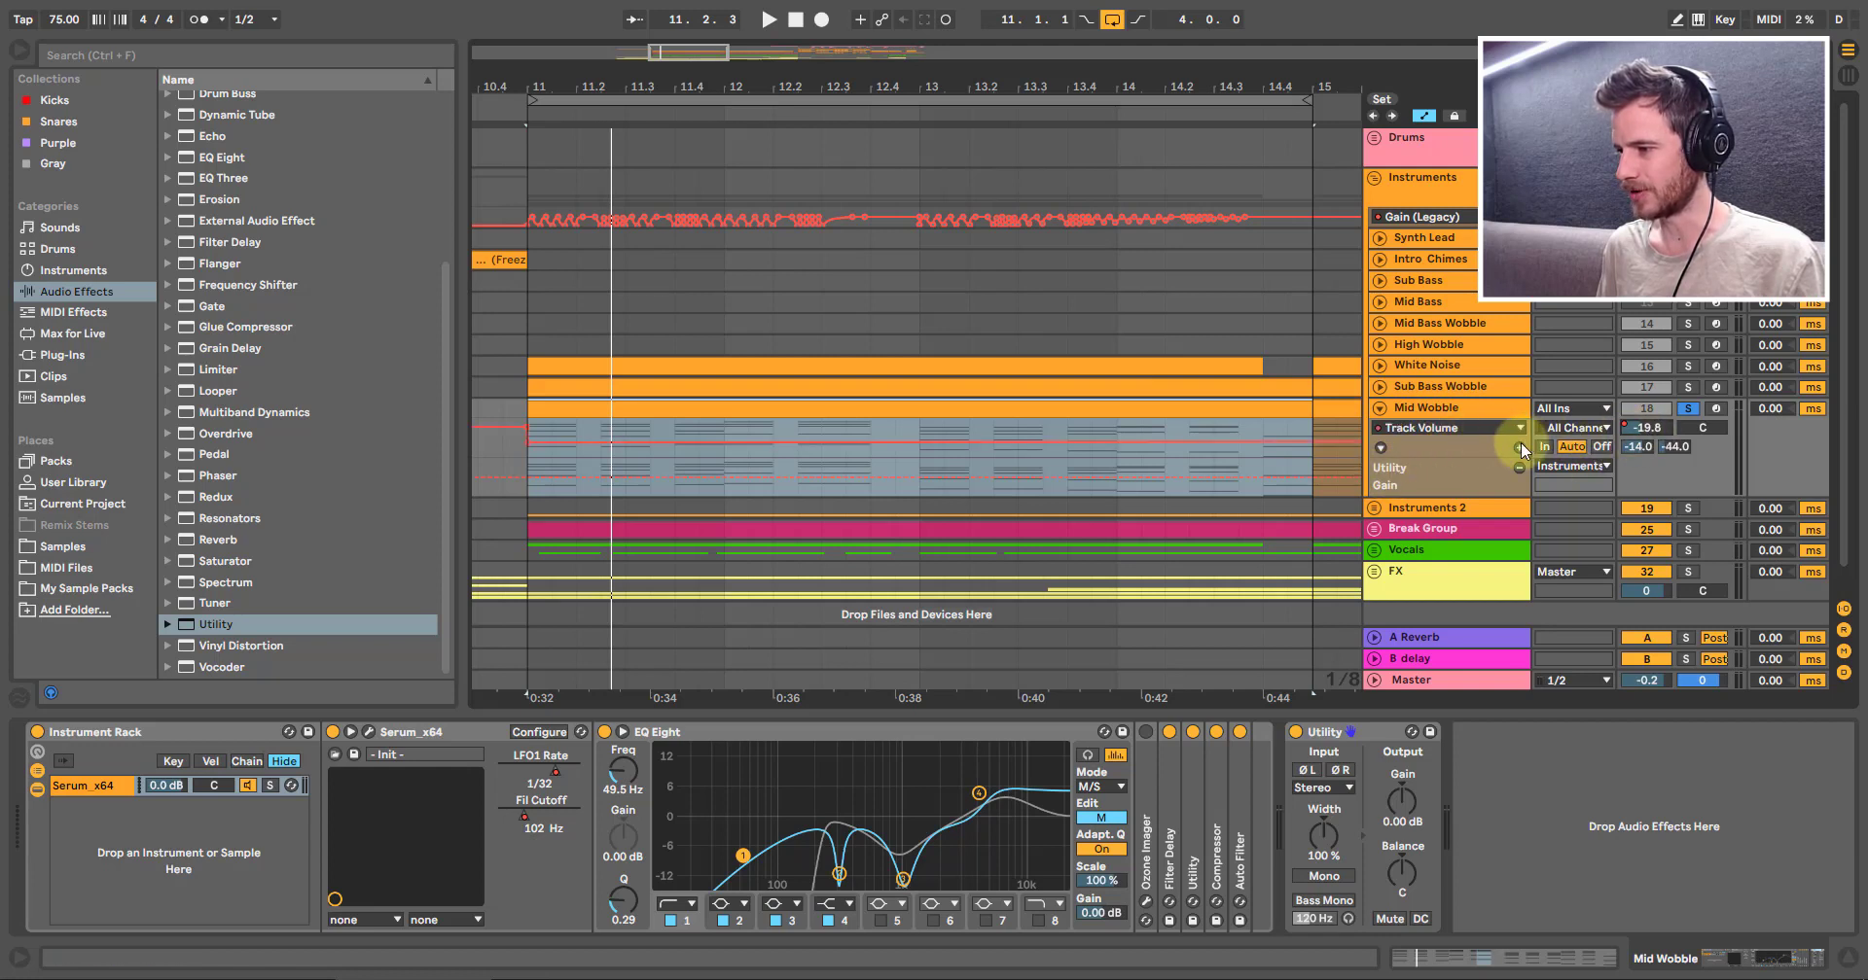
{"action": "left_click", "coordinate": [1520, 447]}
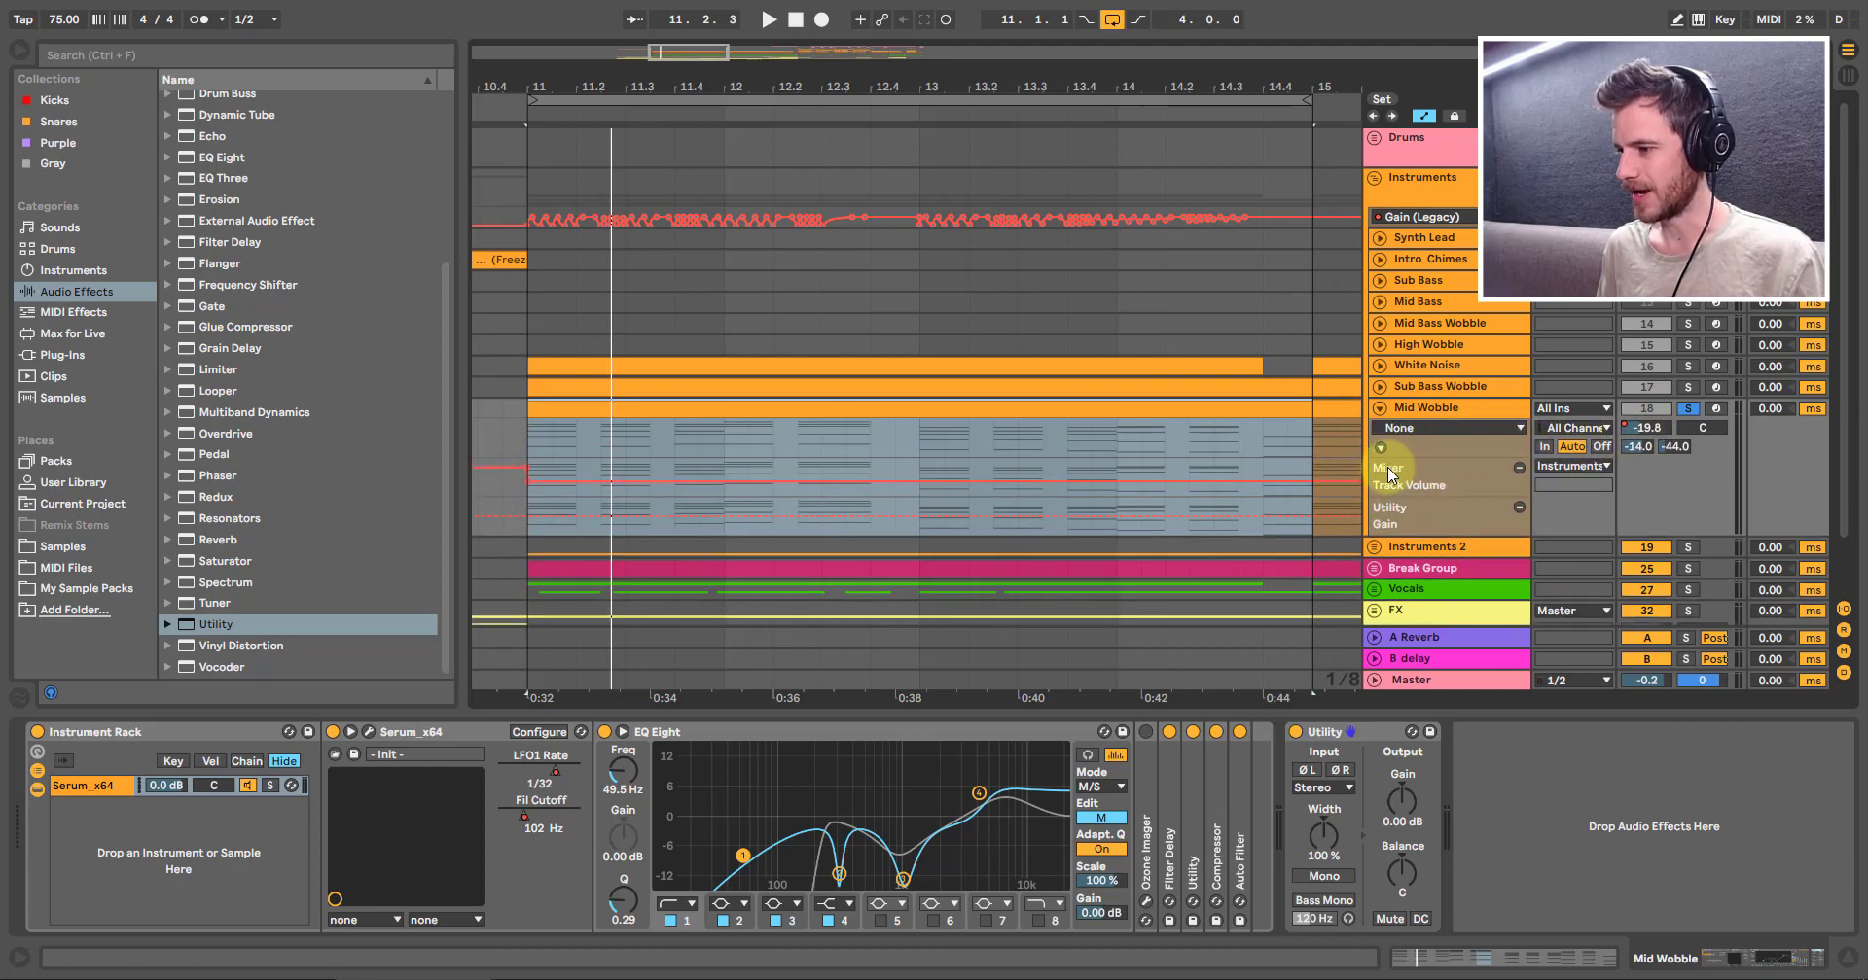
Step: Enlarge the Utility Gain lane and select 11.2 to 15 in the Track Volume lane
{"action": "left_click", "coordinate": [1310, 489]}
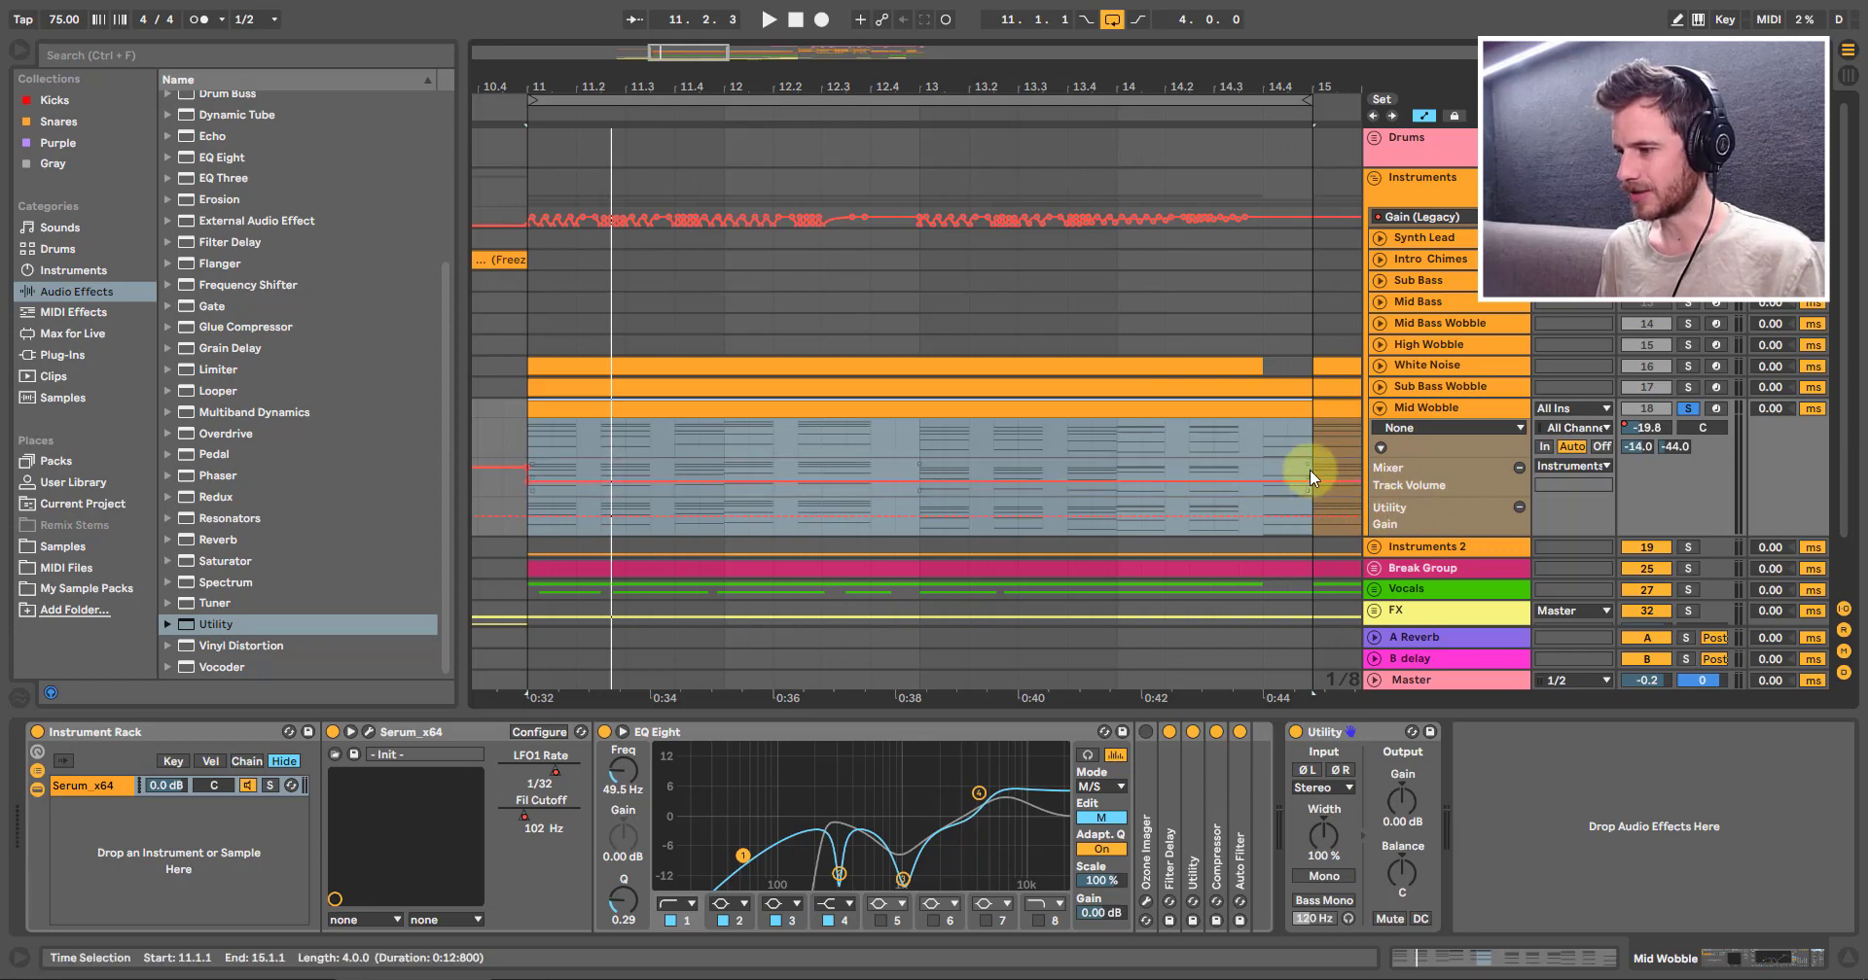
{"action": "left_click_drag", "start_coordinate": [1498, 497], "coordinate": [1504, 535]}
{"action": "scroll", "coordinate": [1462, 476], "scroll_direction": "down", "scroll_amount": 3}
{"action": "left_click_drag", "start_coordinate": [1462, 476], "coordinate": [1475, 533]}
{"action": "left_click_drag", "start_coordinate": [1315, 430], "coordinate": [533, 436]}
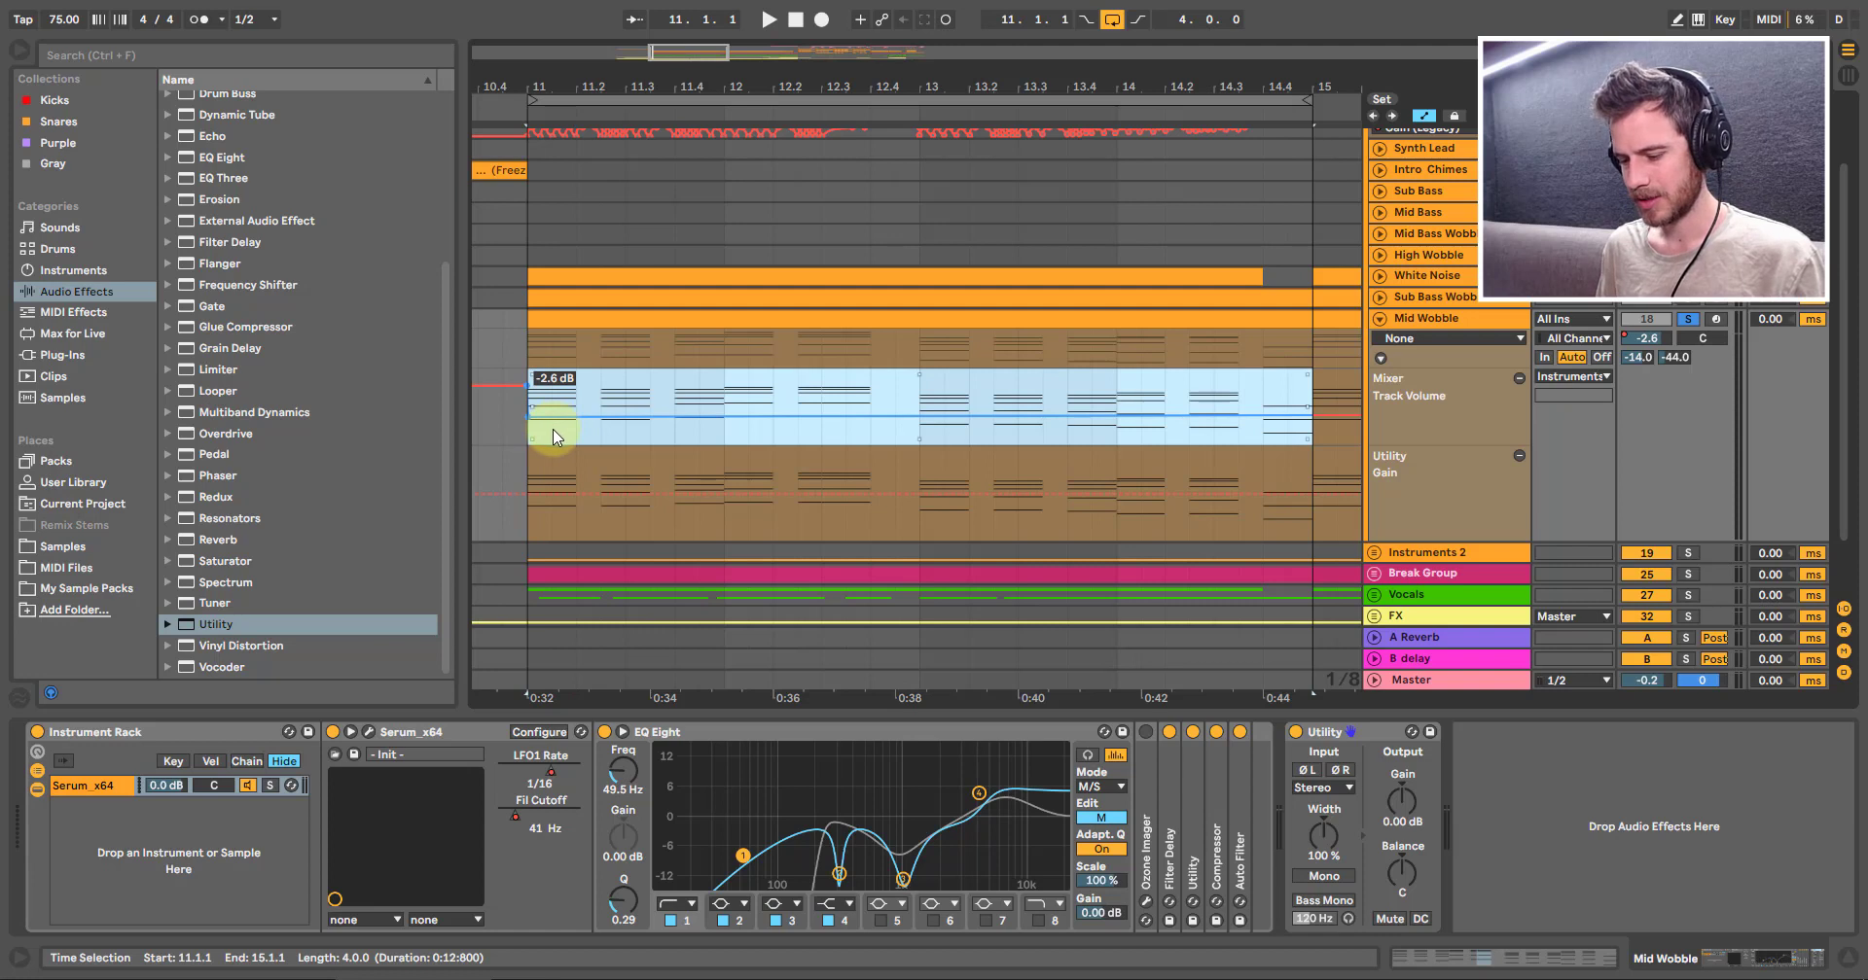
Step: Lower Mid Wobble's volume and delete its Track Volume automation, leaving -16.1 dB with the mark at bar 11
{"action": "left_click", "coordinate": [535, 501]}
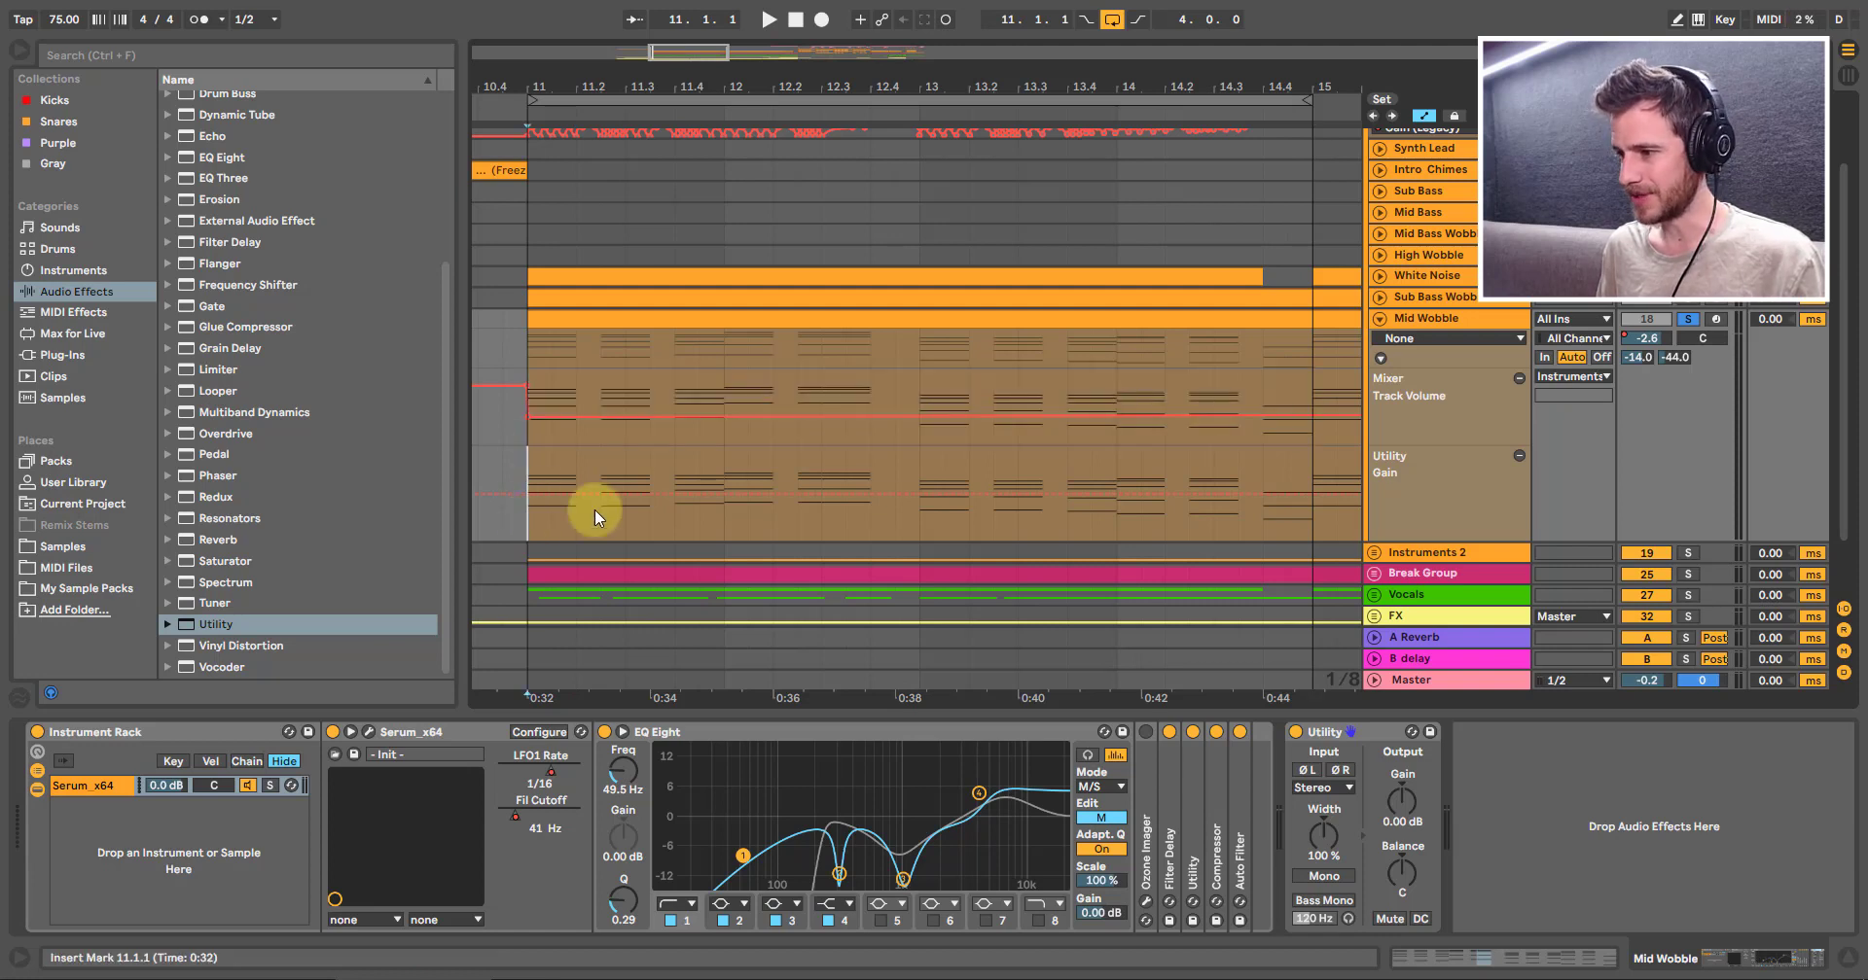
{"action": "double_click", "coordinate": [531, 530]}
{"action": "left_click_drag", "start_coordinate": [1656, 331], "coordinate": [1658, 341]}
{"action": "right_click", "coordinate": [1650, 337]}
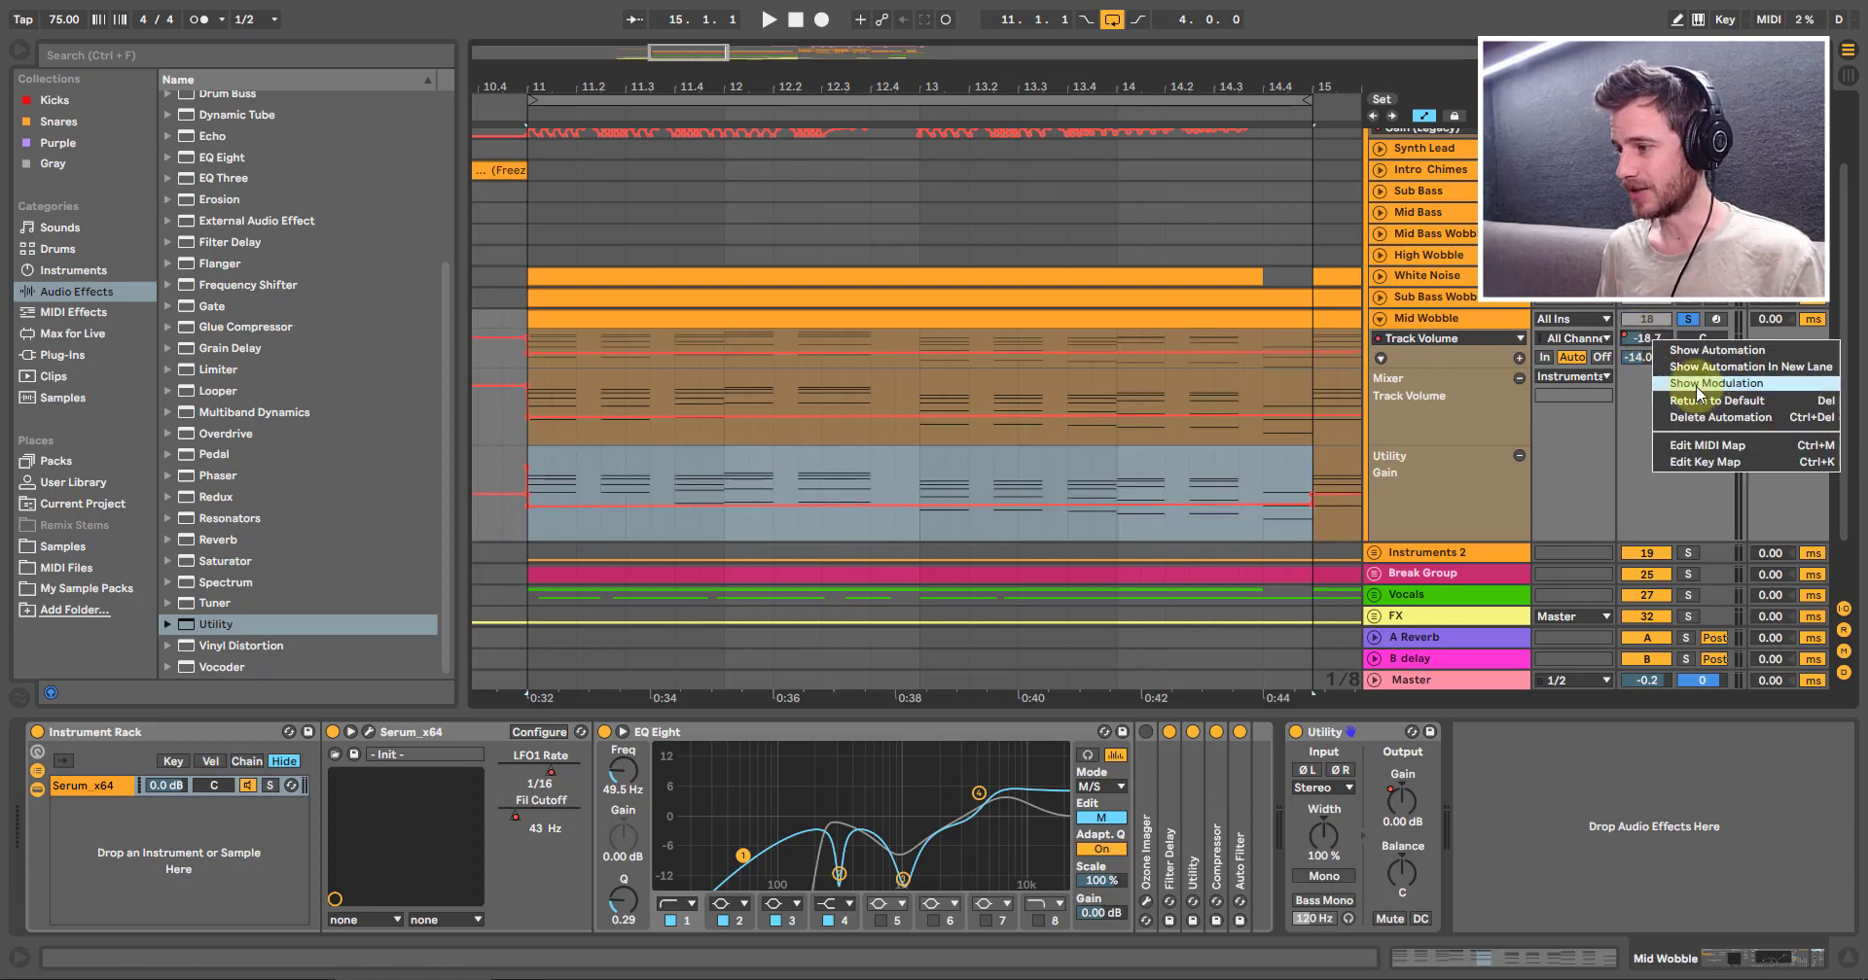
{"action": "left_click", "coordinate": [1712, 415]}
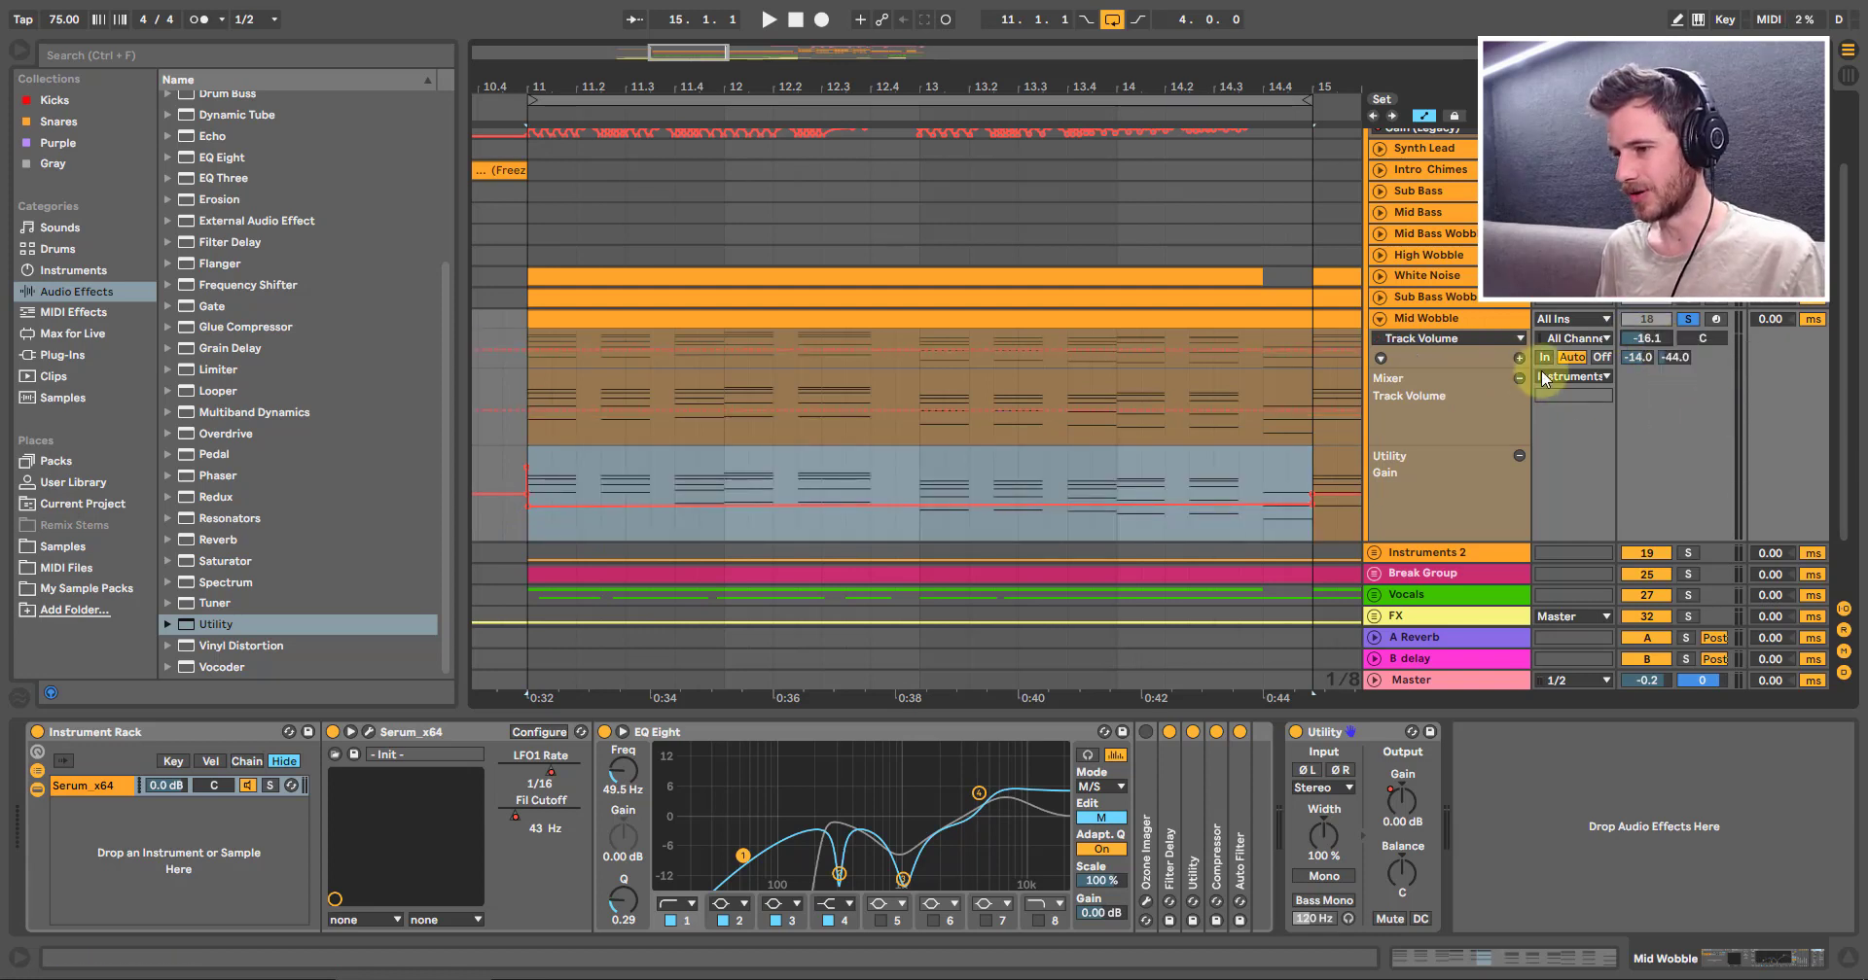
{"action": "left_click", "coordinate": [523, 515]}
{"action": "left_click", "coordinate": [526, 523]}
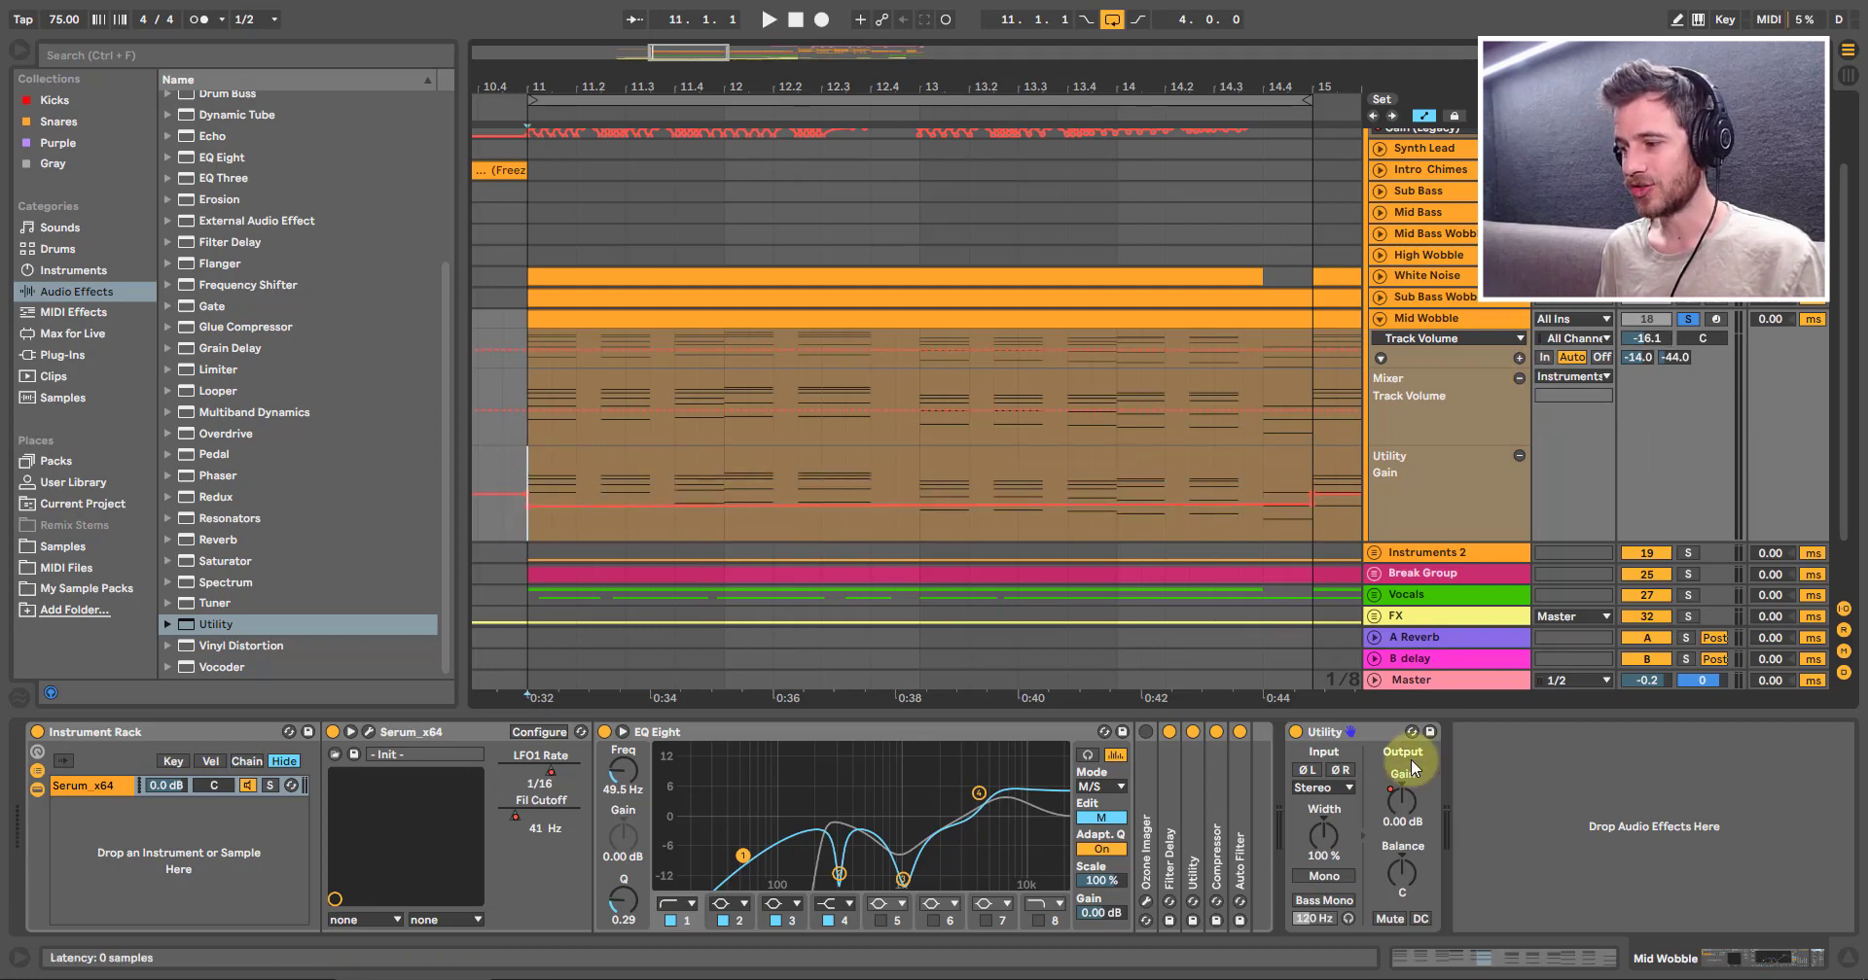
Step: Play from bar 11 while adjusting Mid Wobble's volume, settle at -6.4 dB, then mark bar 15
{"action": "key", "text": "space"}
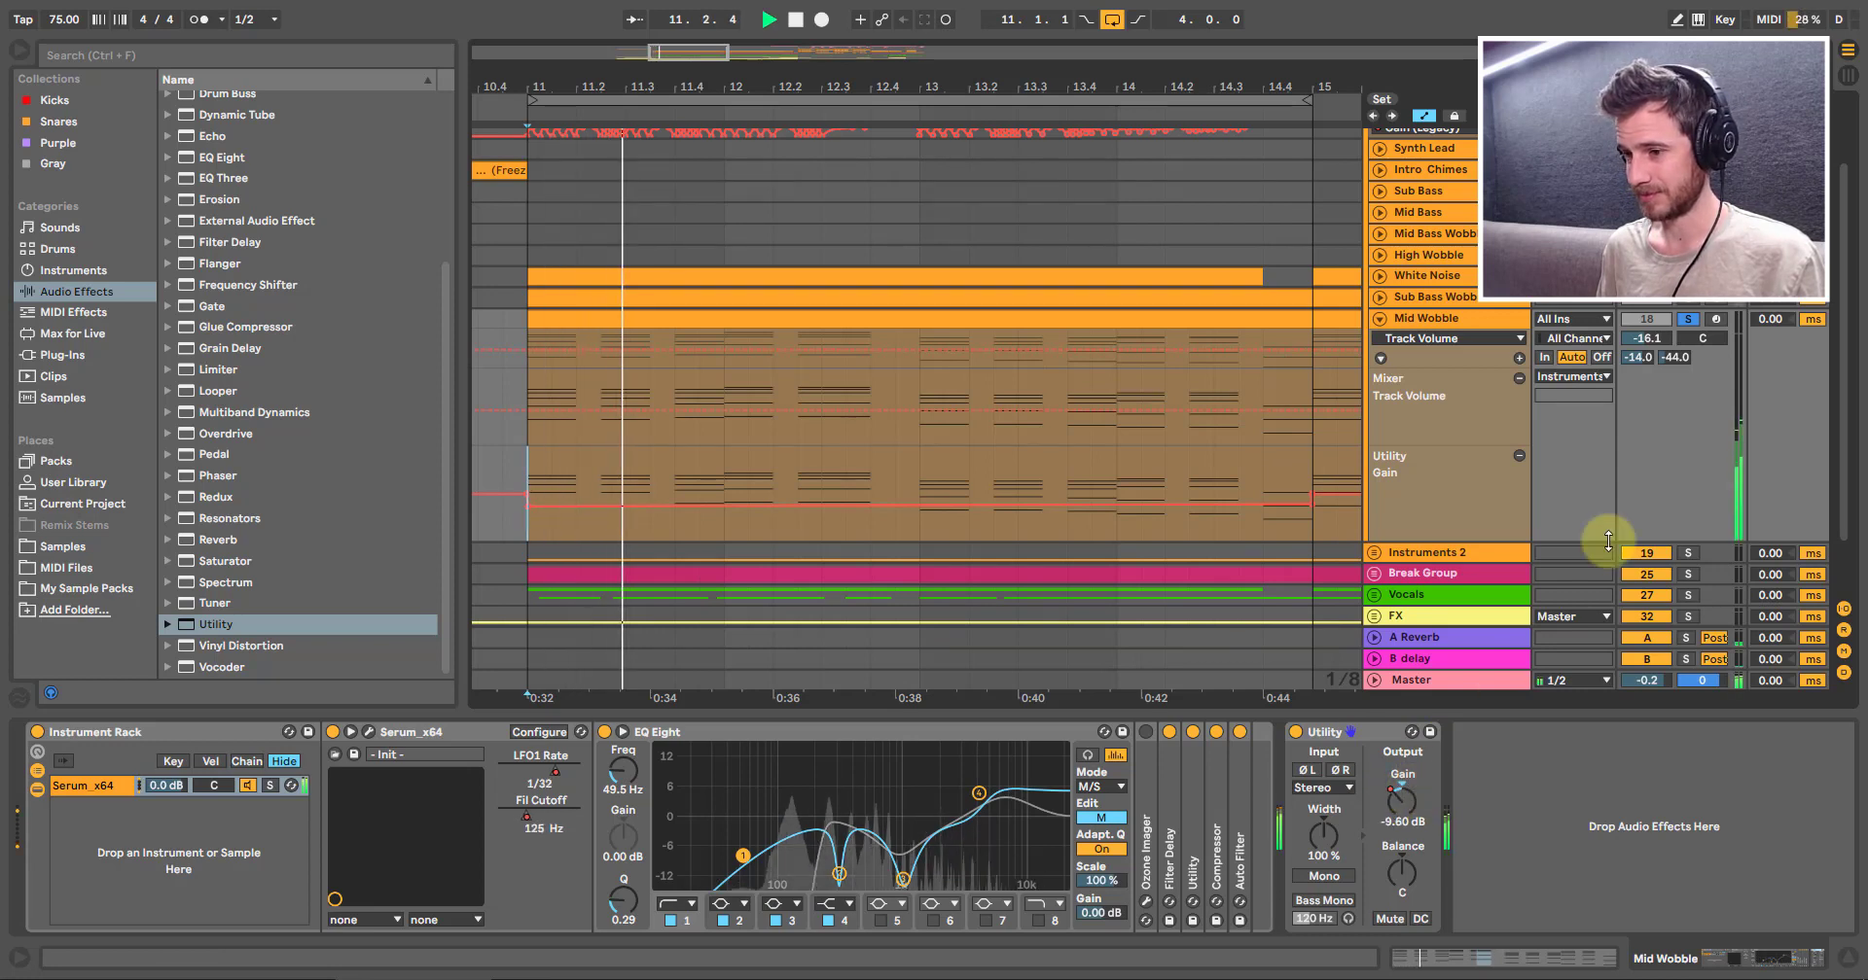
{"action": "key", "text": "space"}
{"action": "left_click_drag", "start_coordinate": [1647, 339], "coordinate": [1646, 282]}
{"action": "key", "text": "space"}
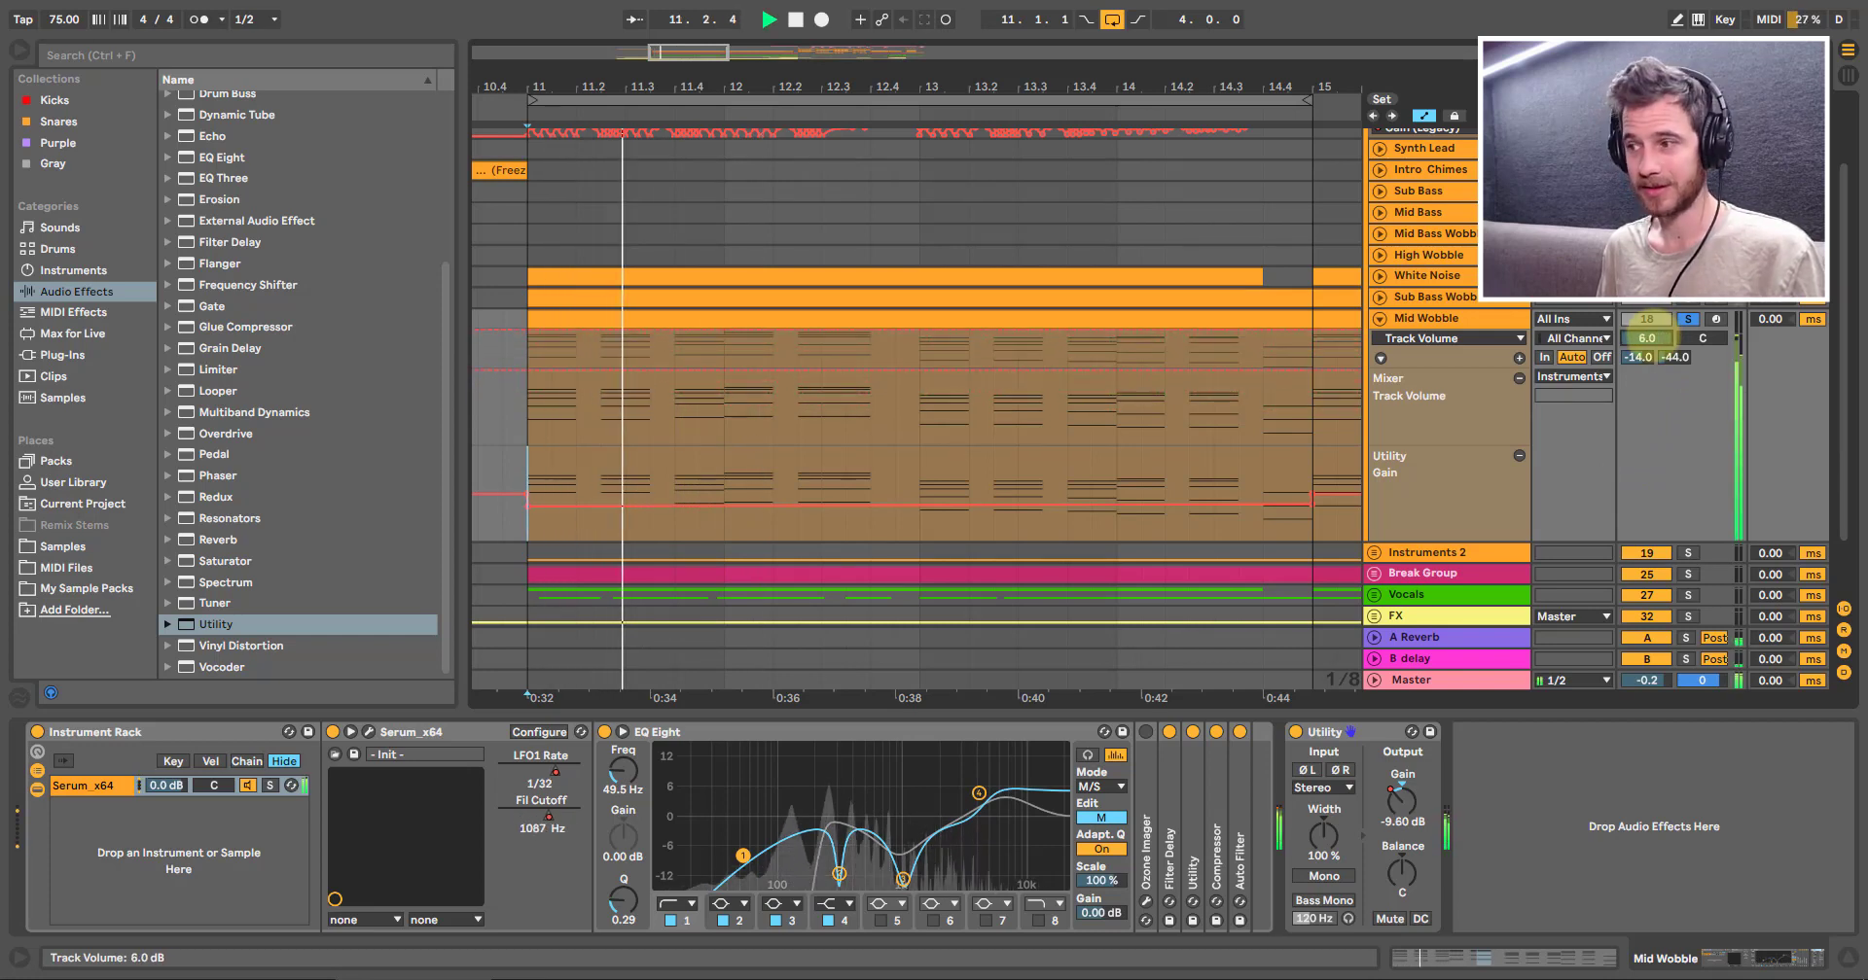
{"action": "left_click_drag", "start_coordinate": [1647, 338], "coordinate": [1647, 301]}
{"action": "key", "text": "space"}
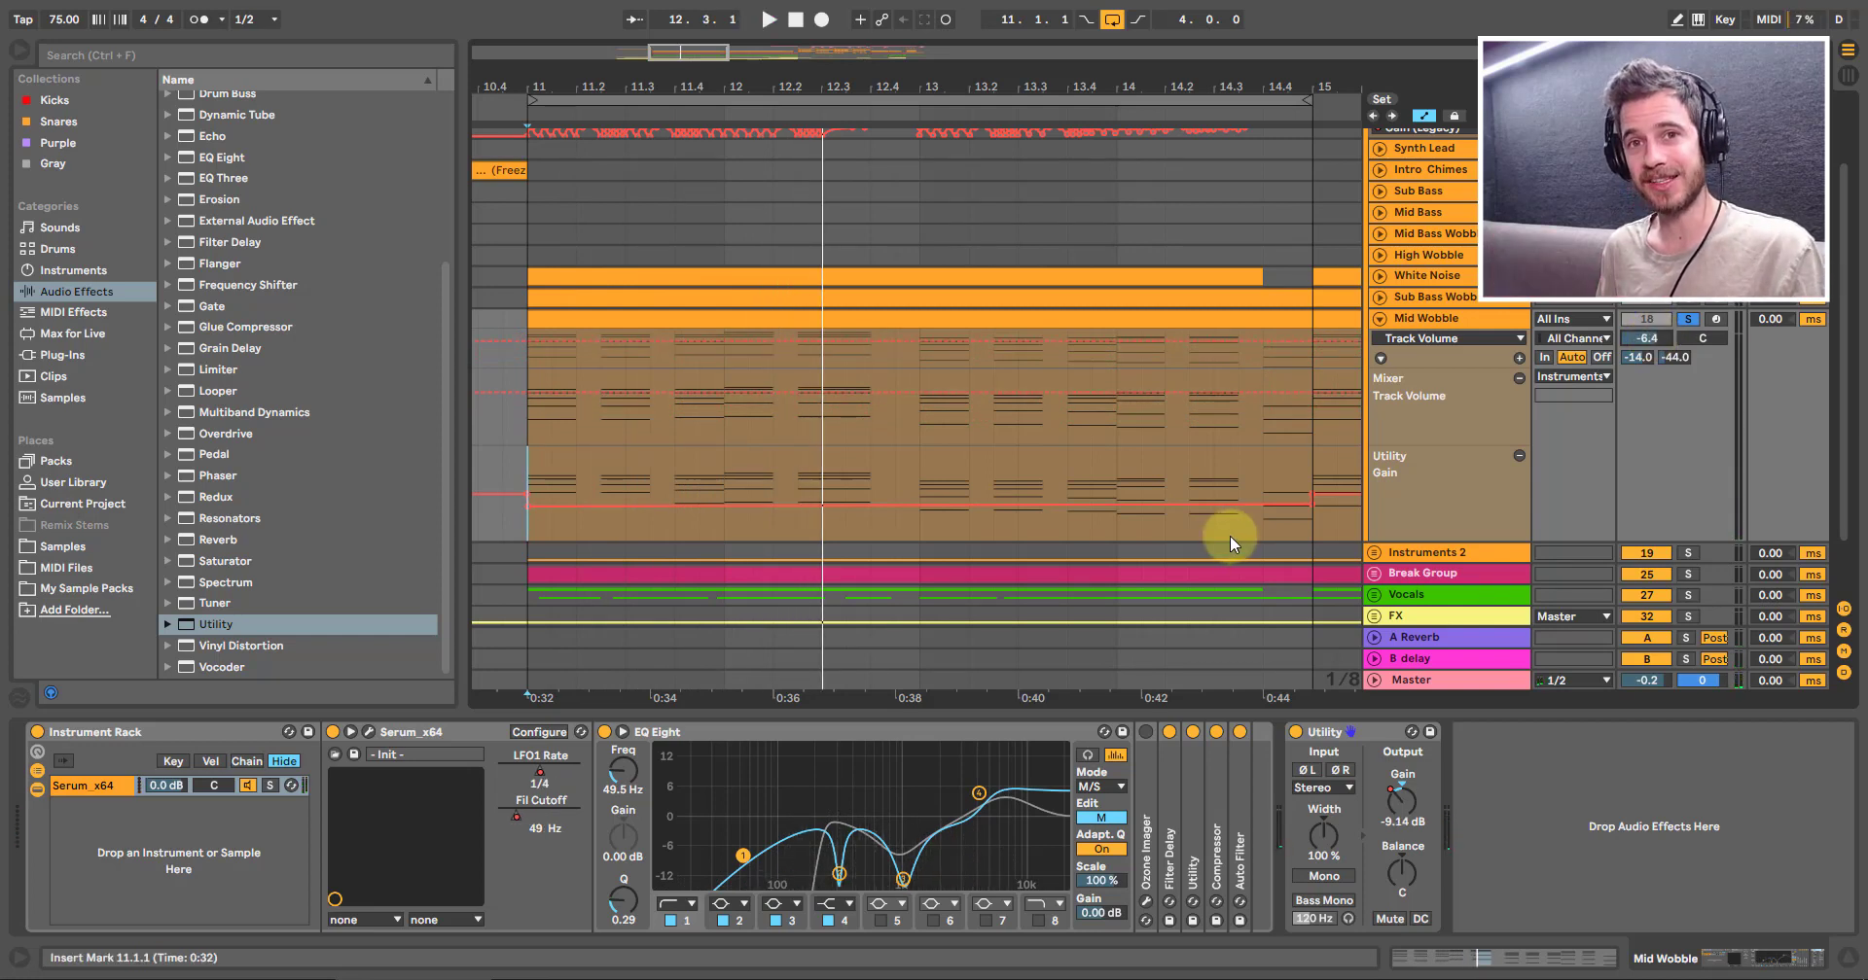
{"action": "left_click", "coordinate": [1314, 459]}
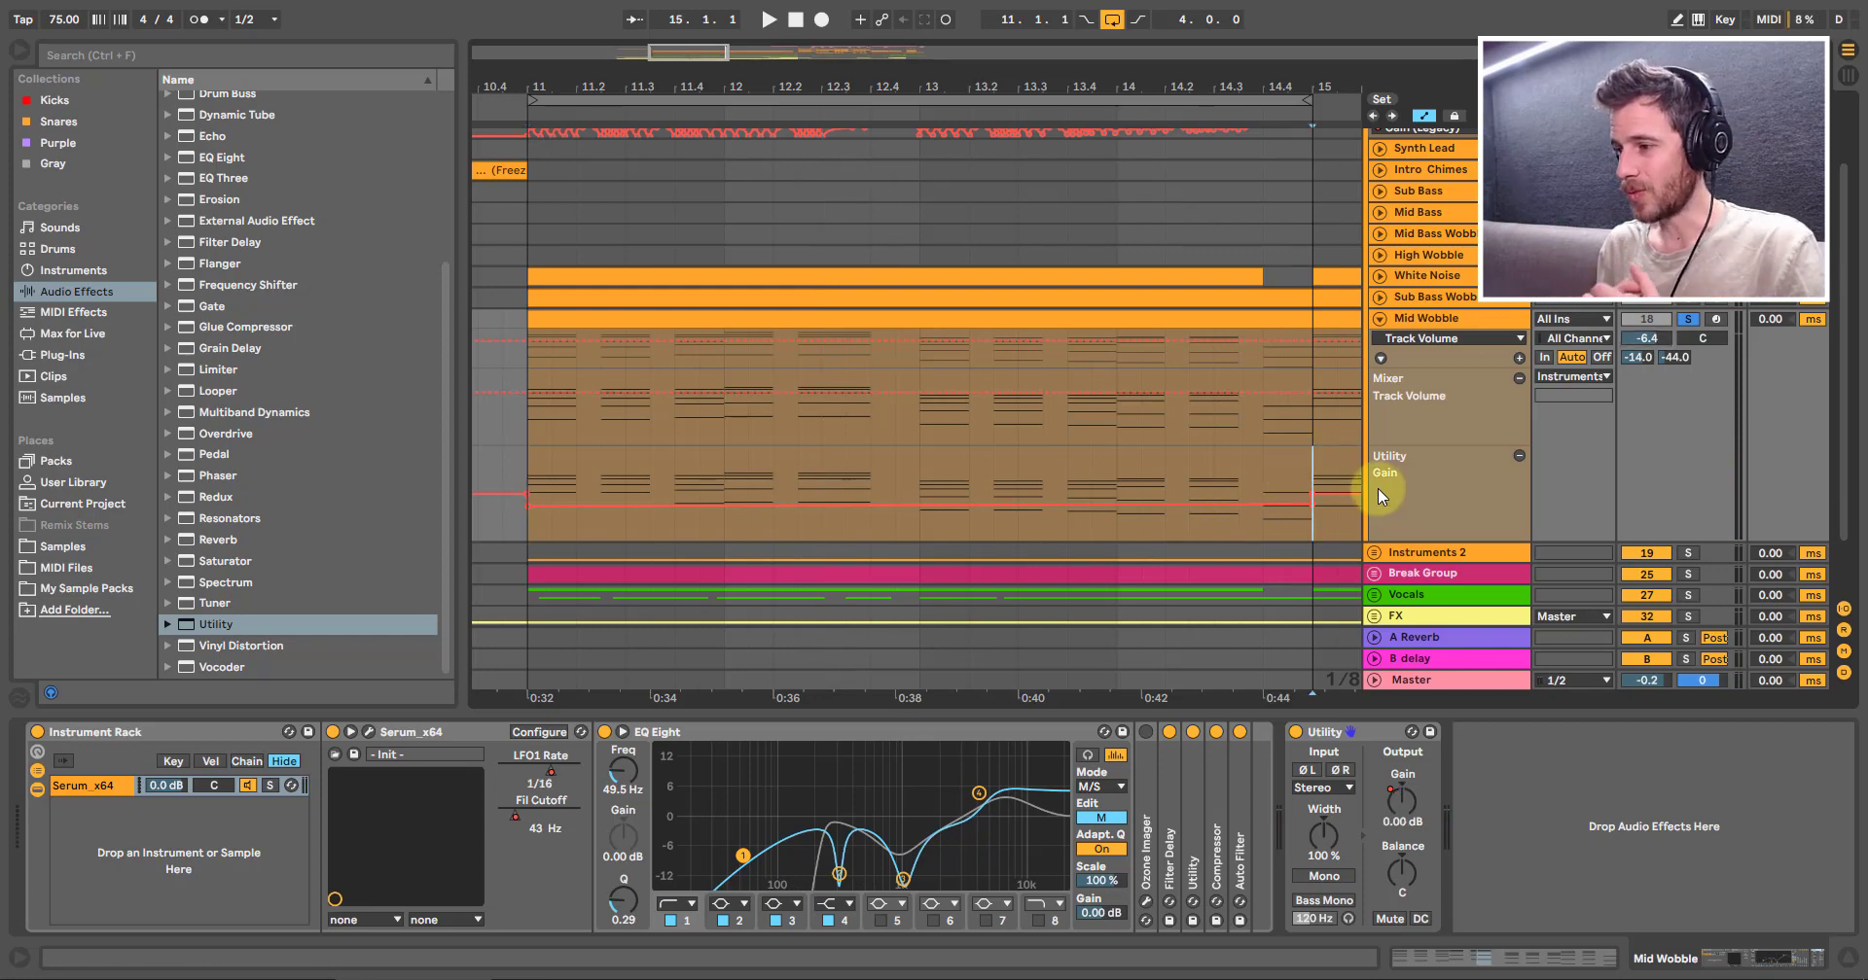